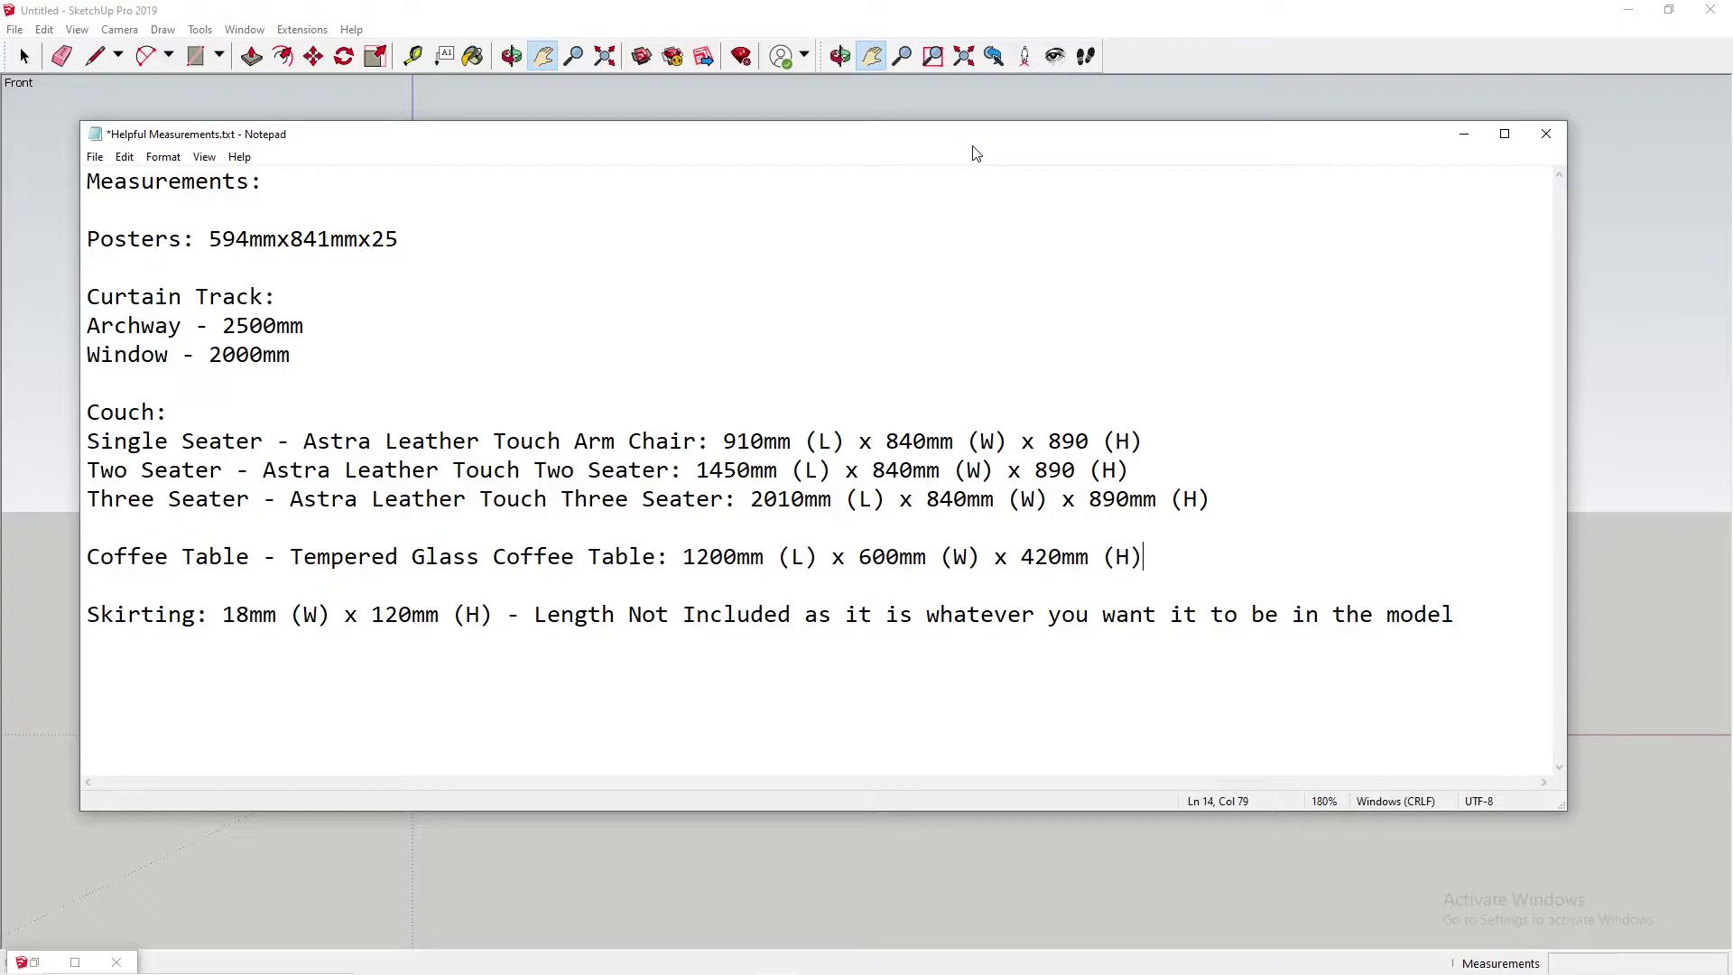
- Add the unit mm to the posters' 25 thickness in the measurement notes and minimise the notes window
left_click(413, 242)
type("mm")
key("BackSpace")
key("Left")
key("Left")
left_click(344, 321)
left_click(332, 335)
left_click(222, 499)
left_click(1464, 134)
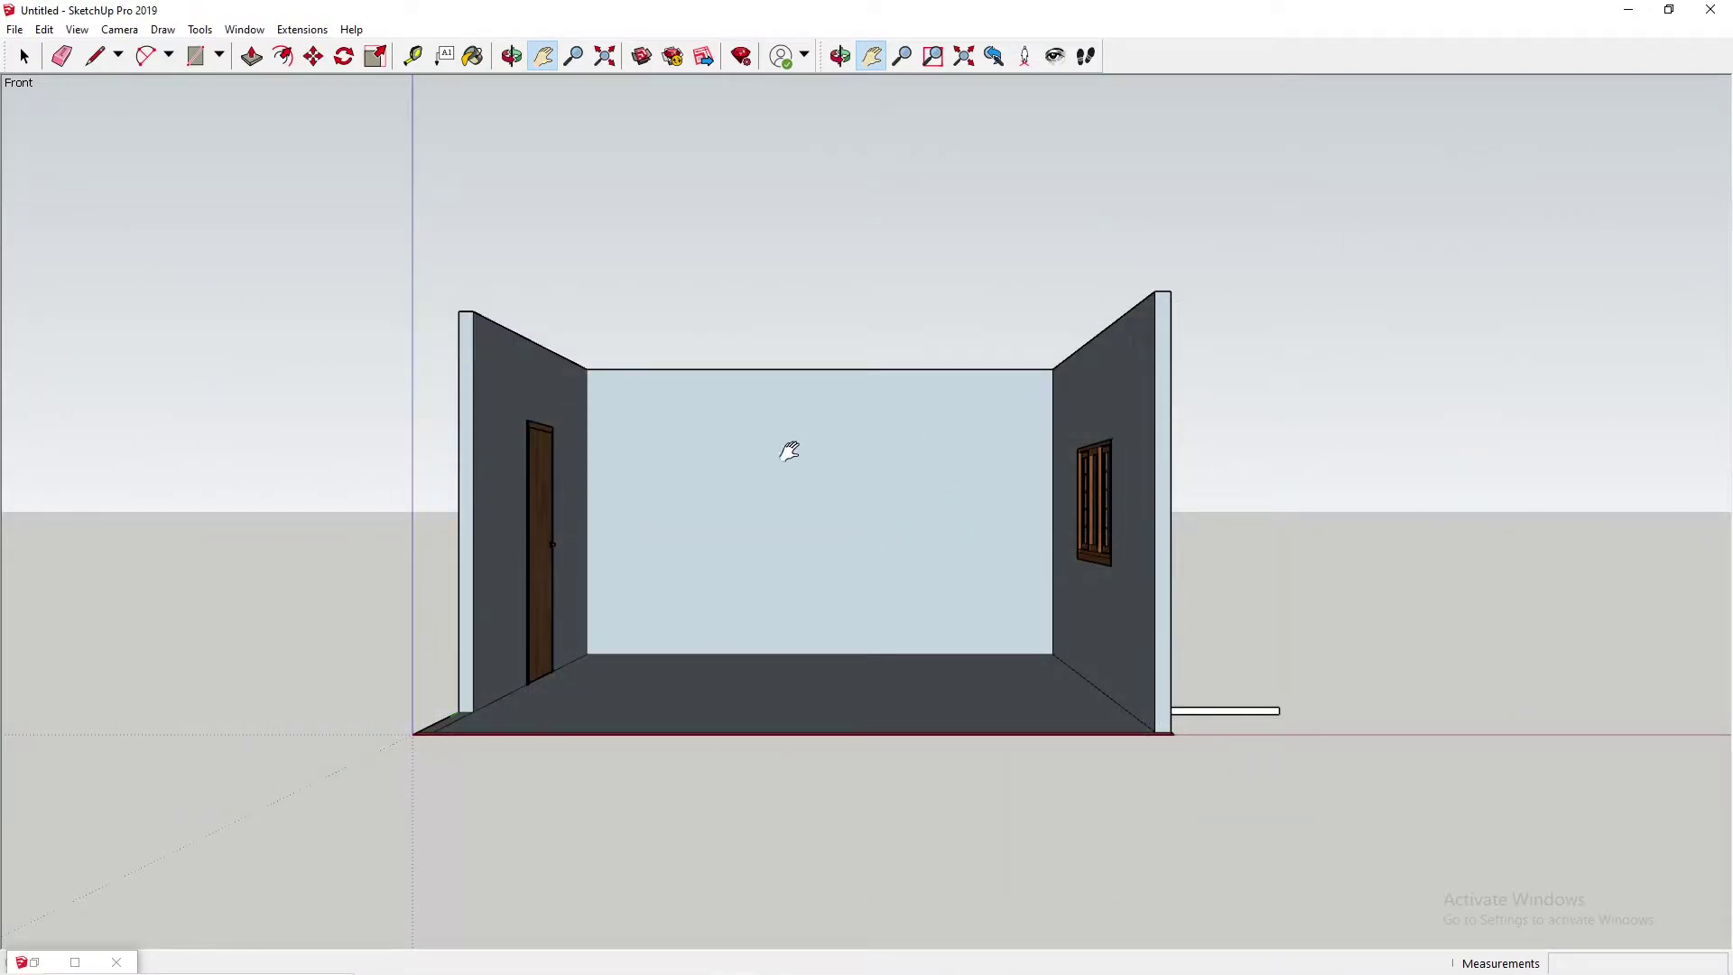
- Move the wooden door out of its wall opening to an empty spot outside the room
scroll(816, 437, "up", 5)
mouse_move(1001, 403)
middle_mouse_down()
mouse_move(932, 554)
mouse_move(878, 555)
mouse_move(1017, 518)
middle_mouse_up()
scroll(878, 555, "down", 5)
key("space")
left_click(754, 523)
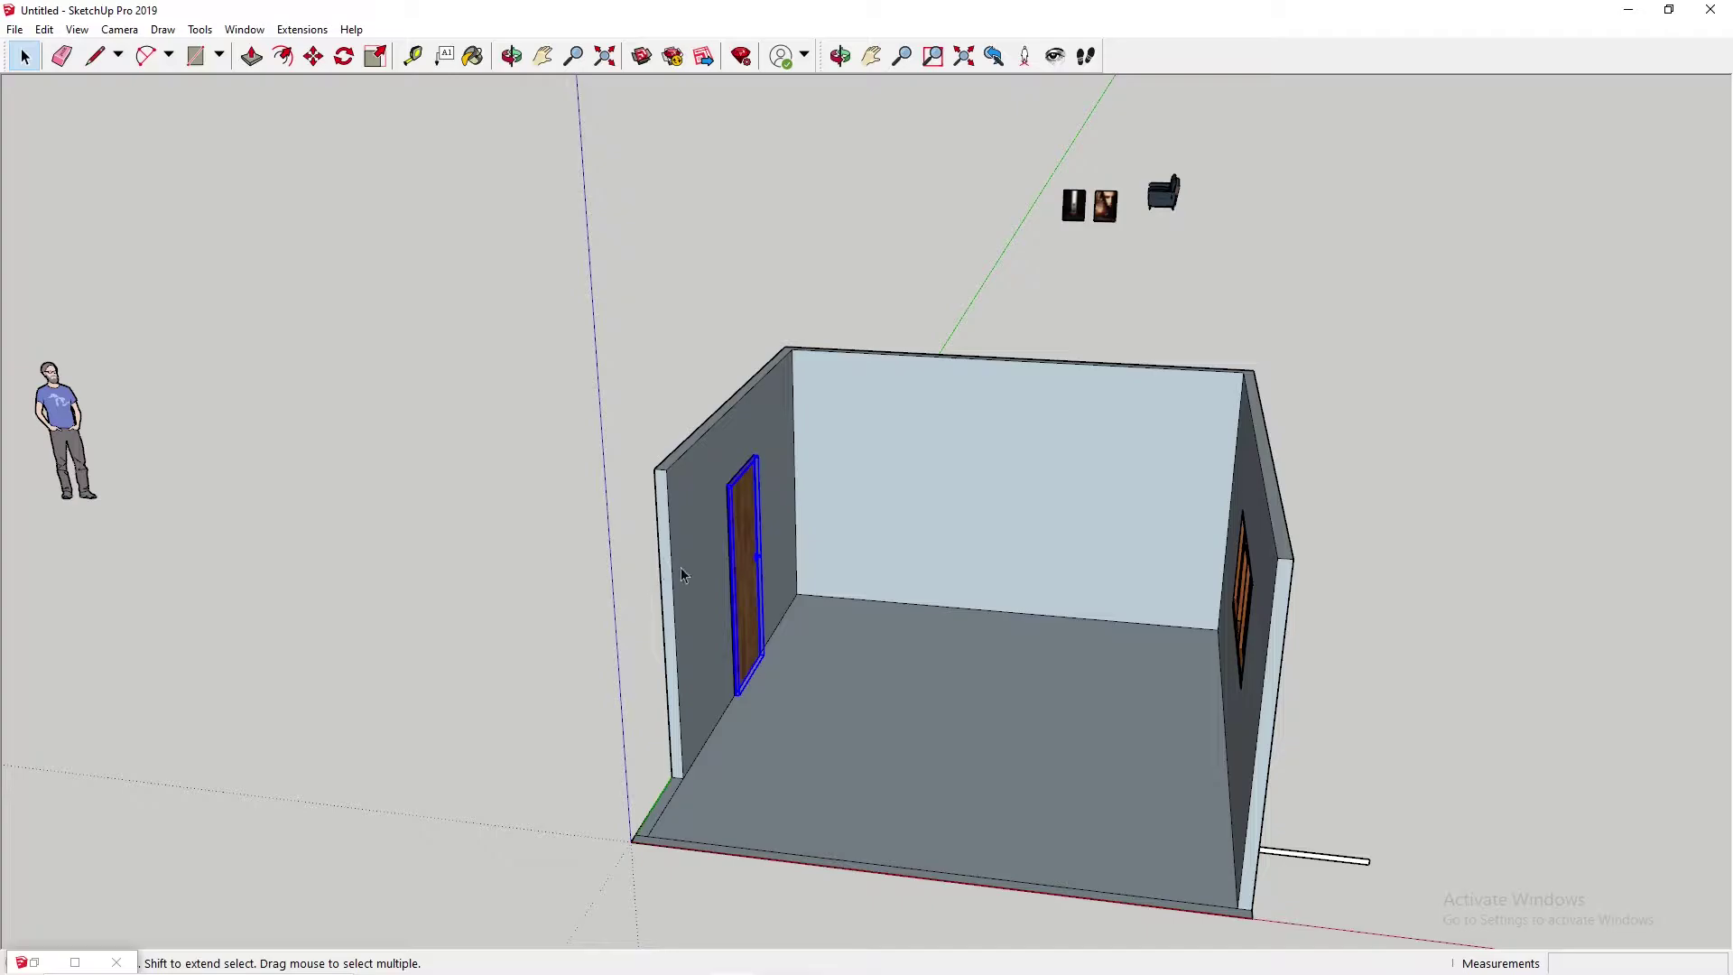
key("m")
left_click(755, 545)
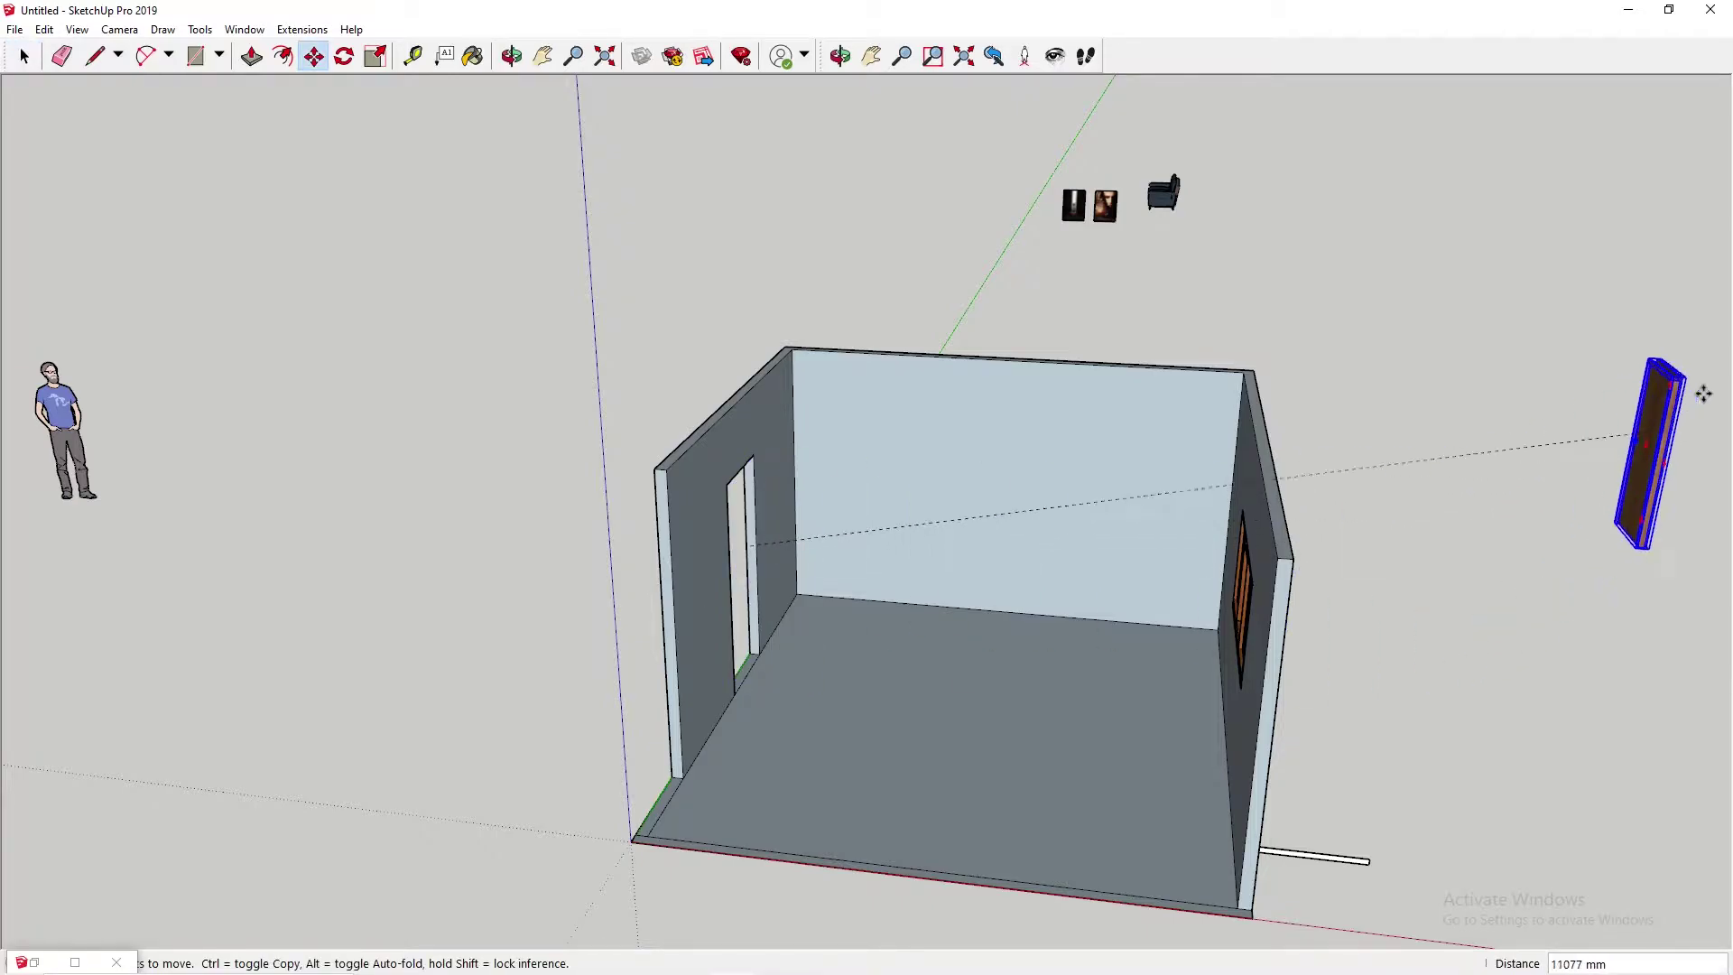
left_click(1391, 191)
key("space")
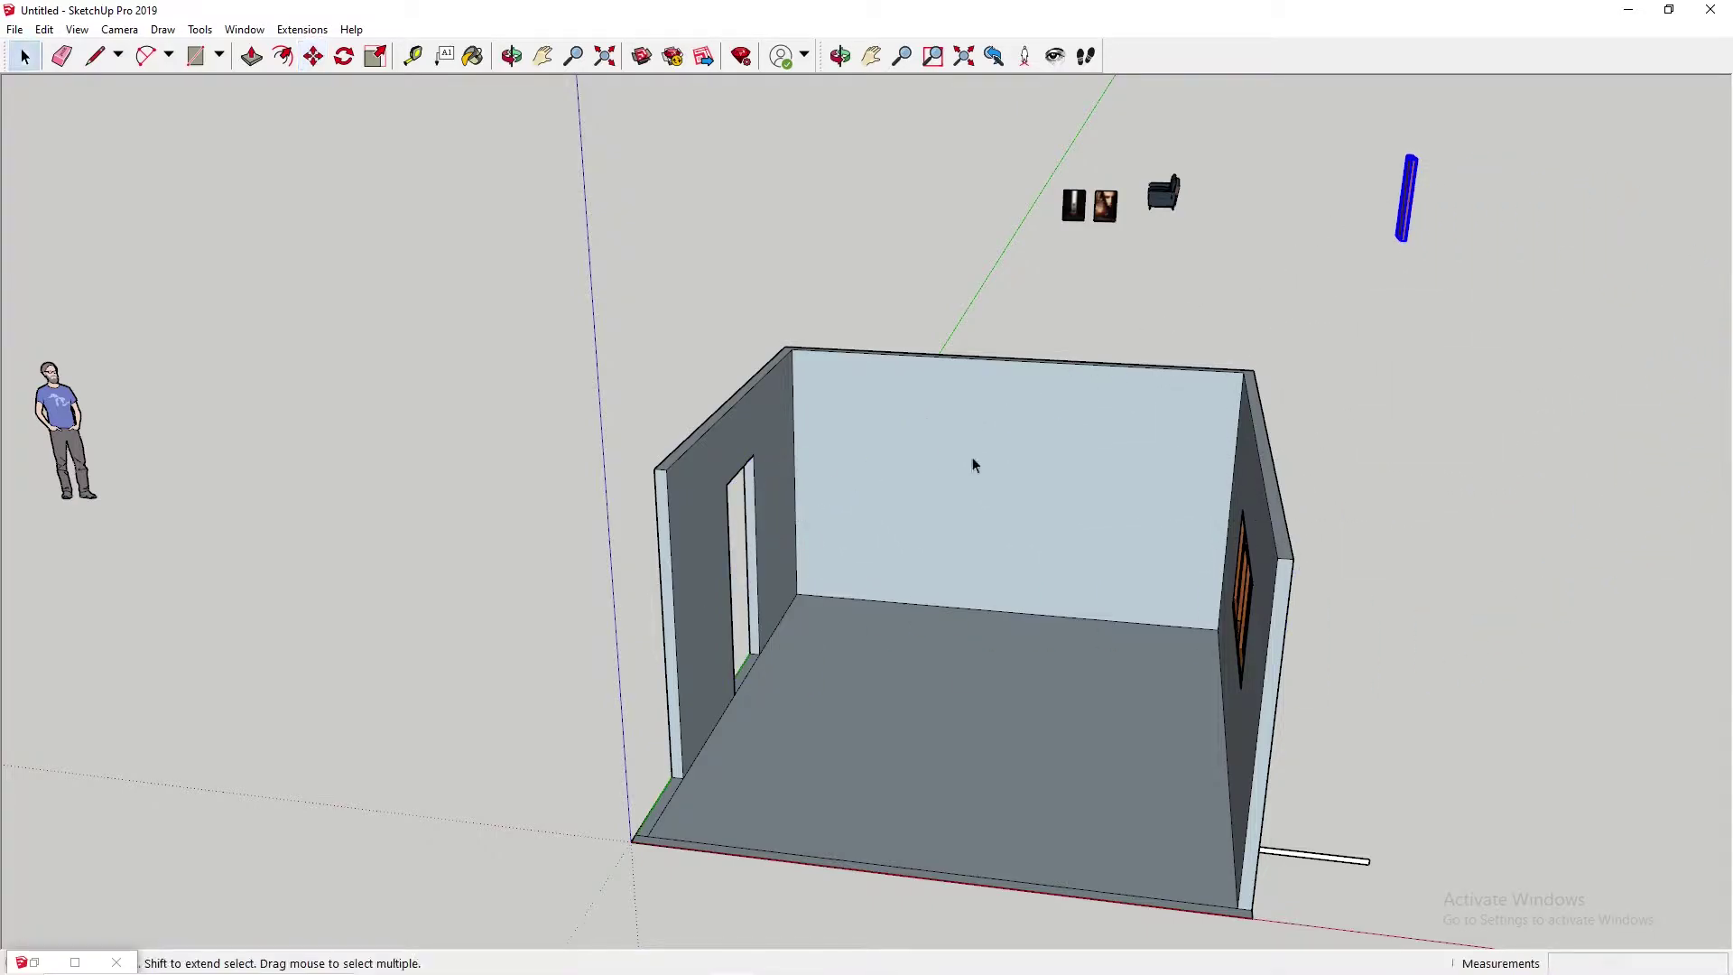
- Draw 650 mm vertical lines on the wall's inner face from both upper corners of the door opening to the wall top
middle_click_drag(1266, 343, 743, 311)
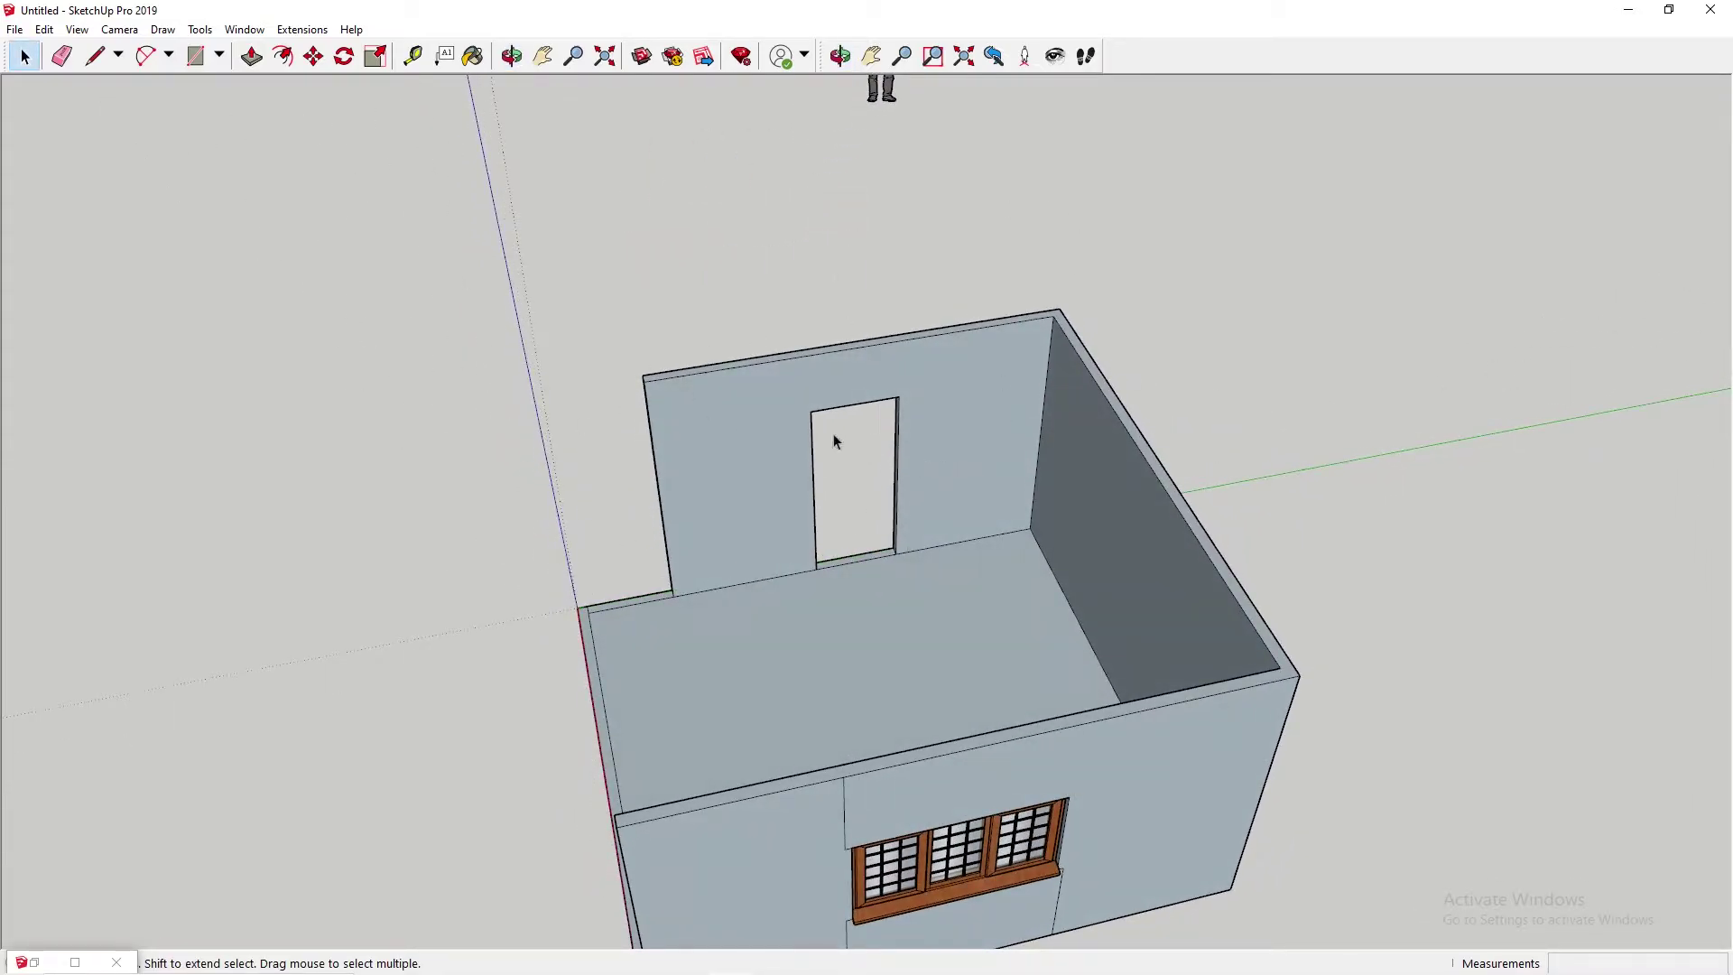
scroll(836, 433, "up", 4)
scroll(868, 388, "up", 1)
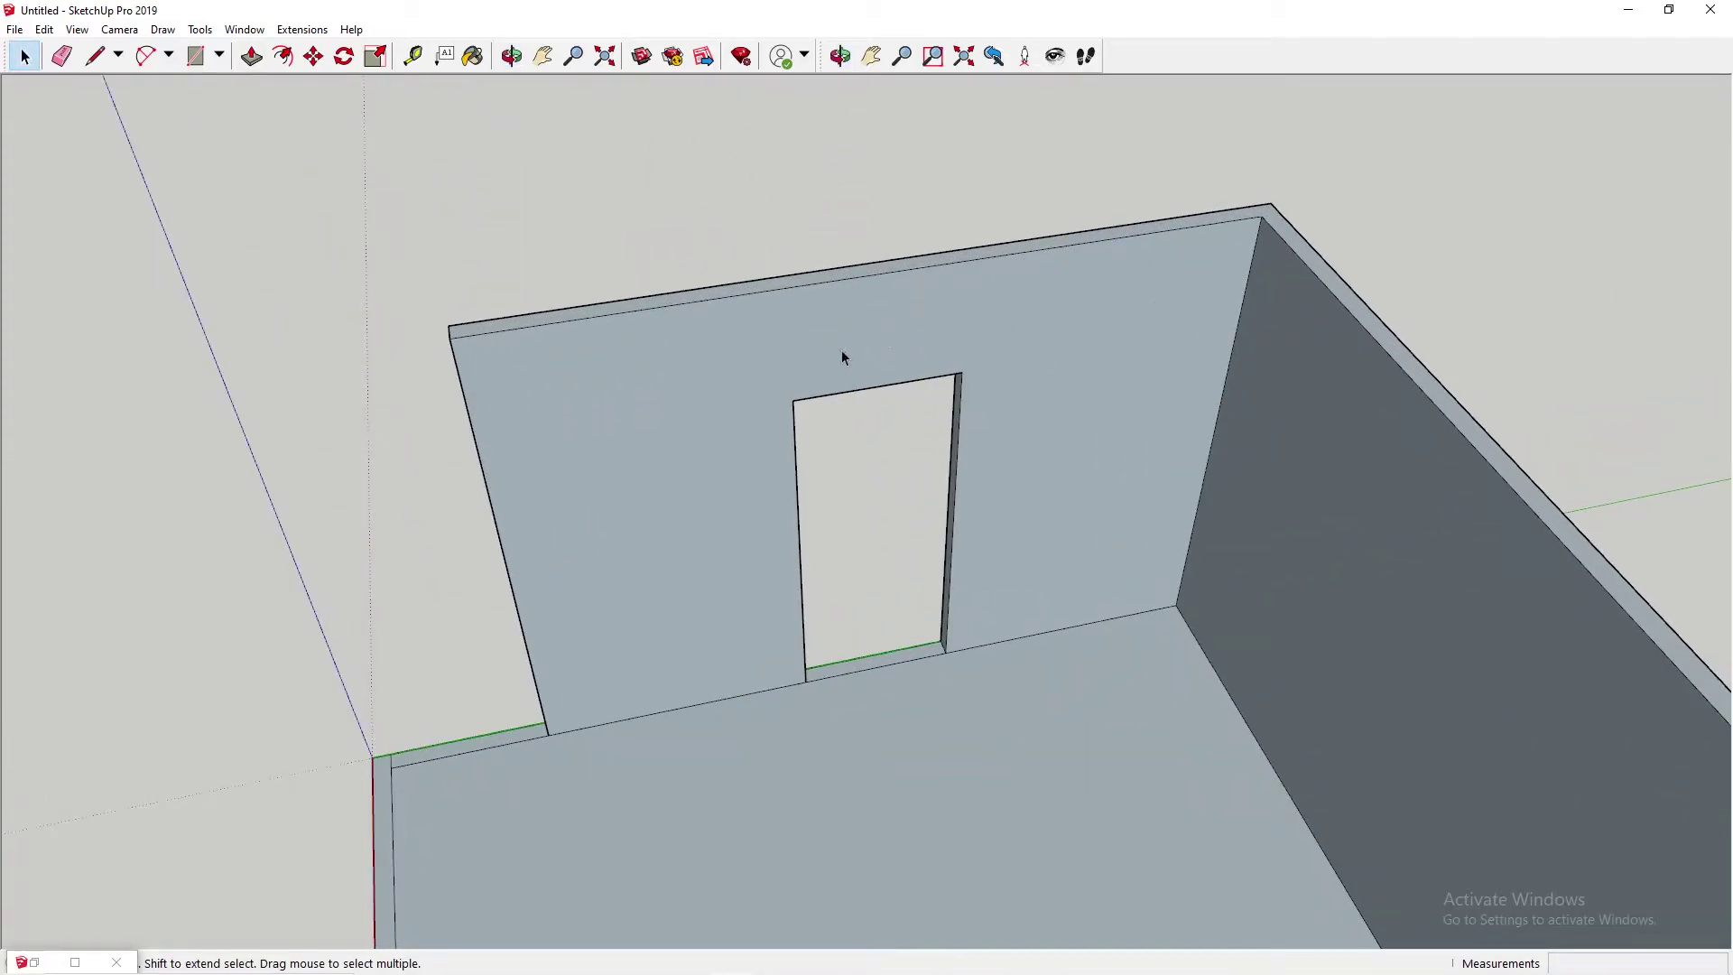
middle_click_drag(932, 323, 1109, 598, "shift")
left_click_drag(1108, 598, 1172, 351)
scroll(1159, 422, "up", 2)
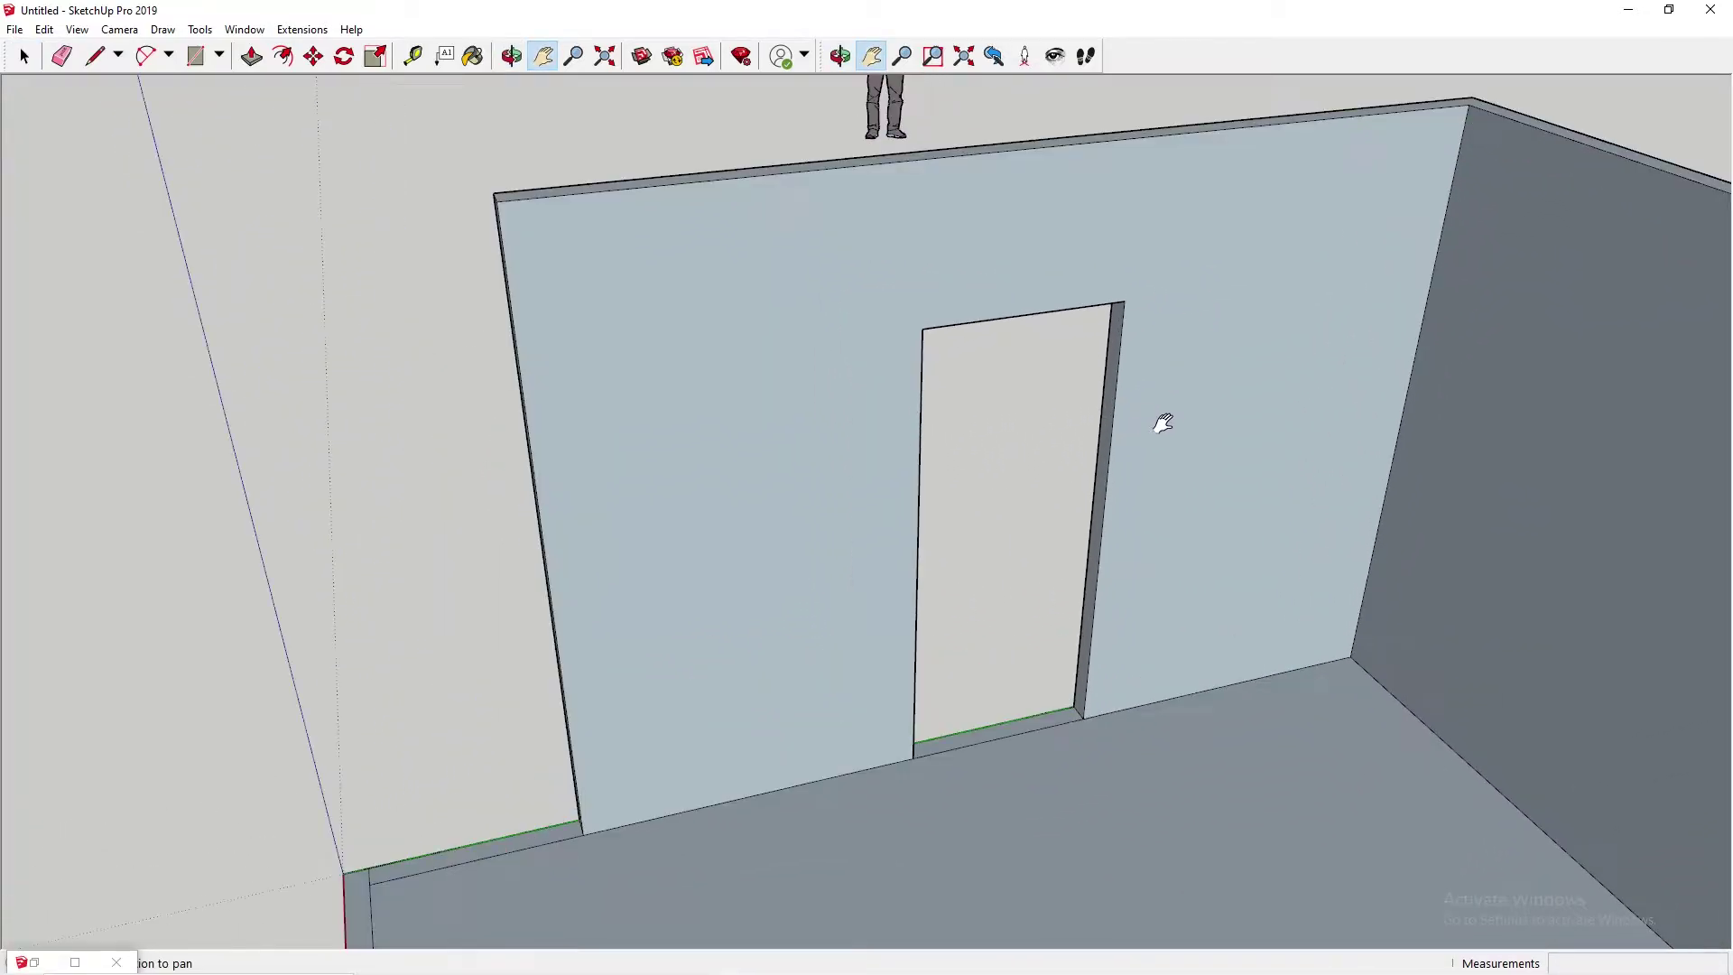
middle_click_drag(1371, 431, 1191, 414)
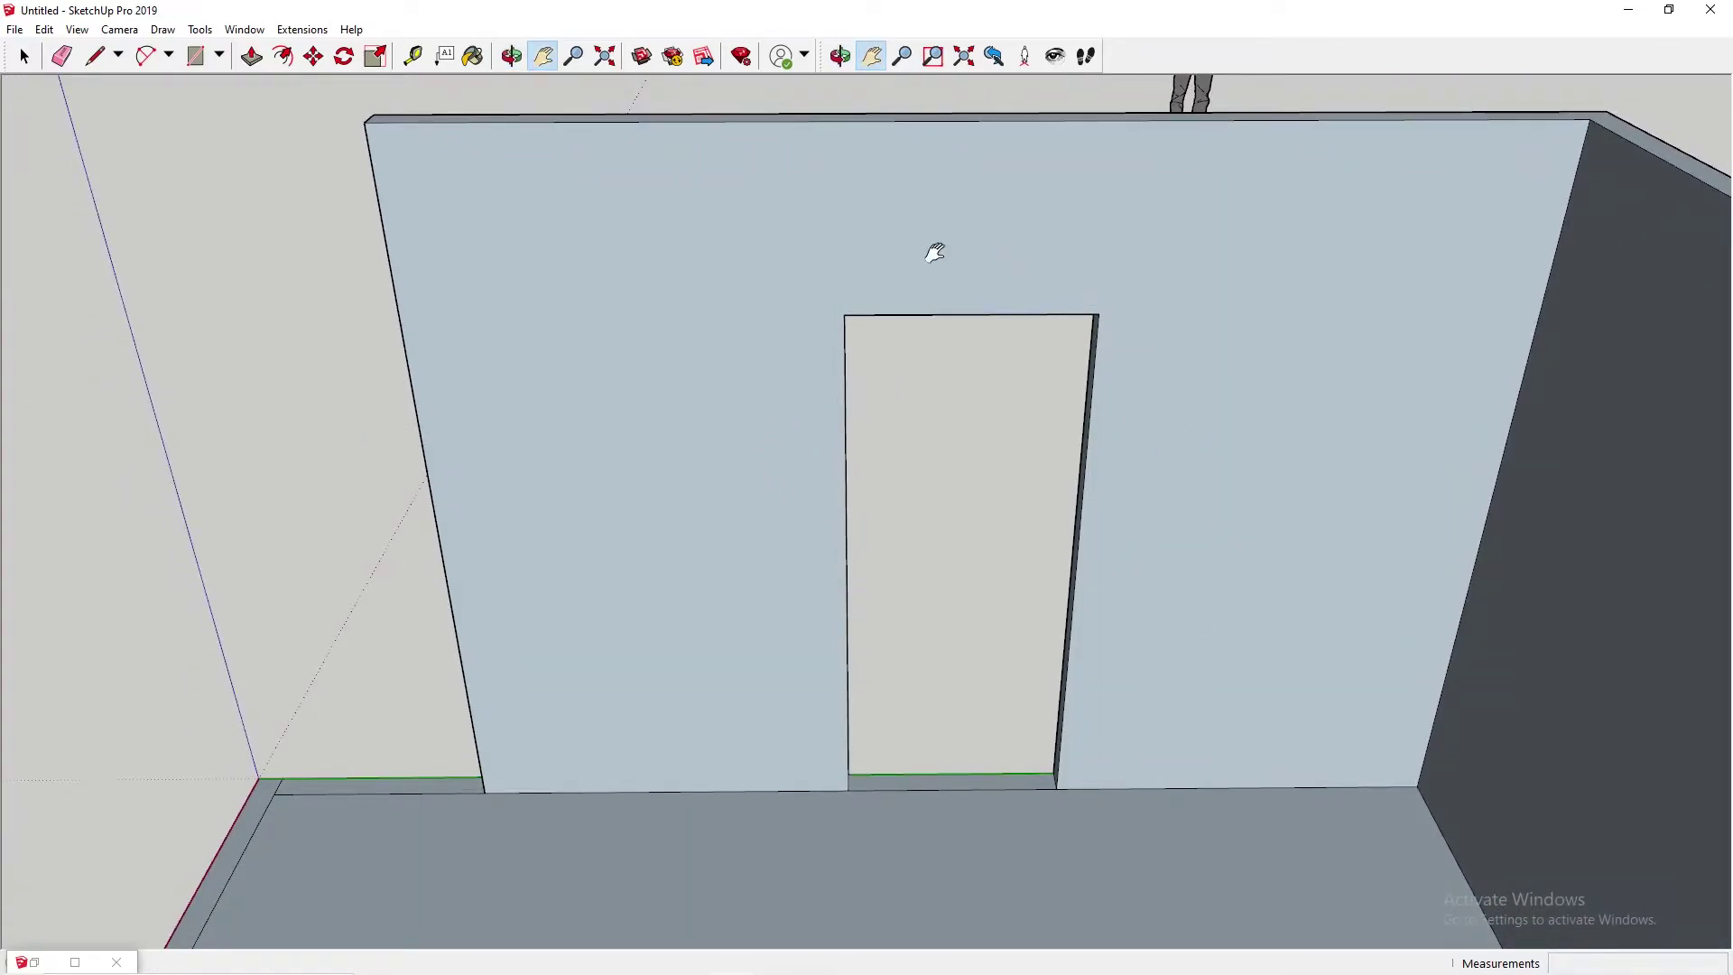
key("l")
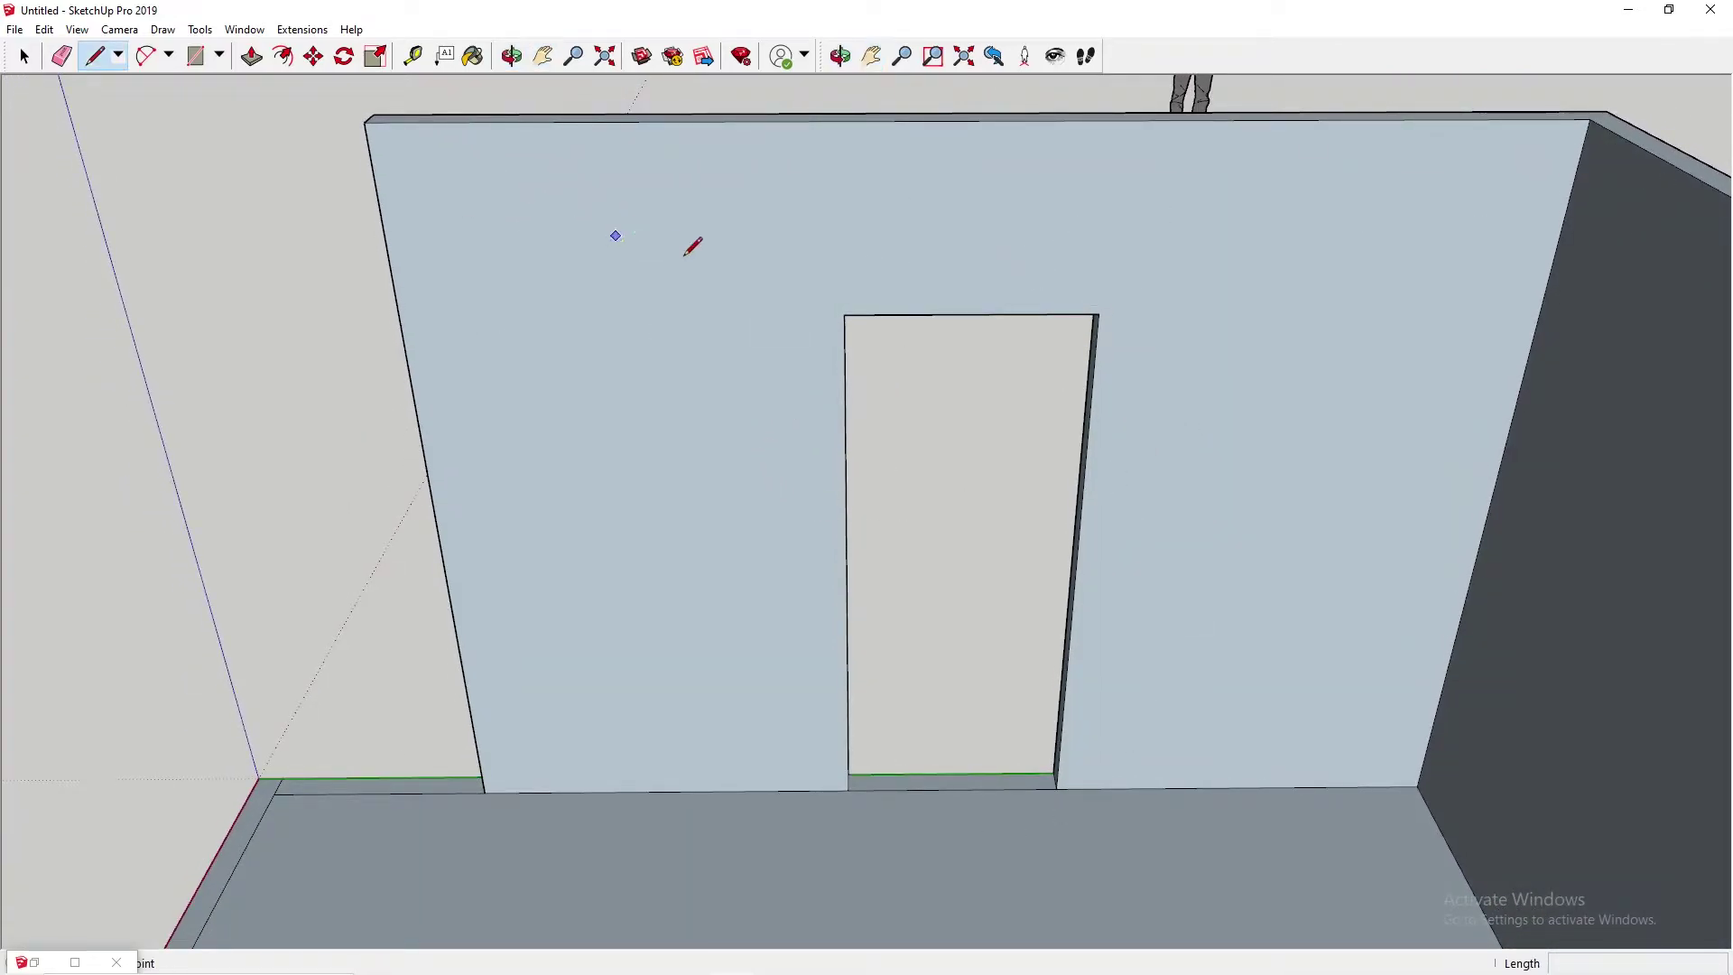
left_click(837, 314)
key("Escape")
left_click(844, 314)
left_click(843, 119)
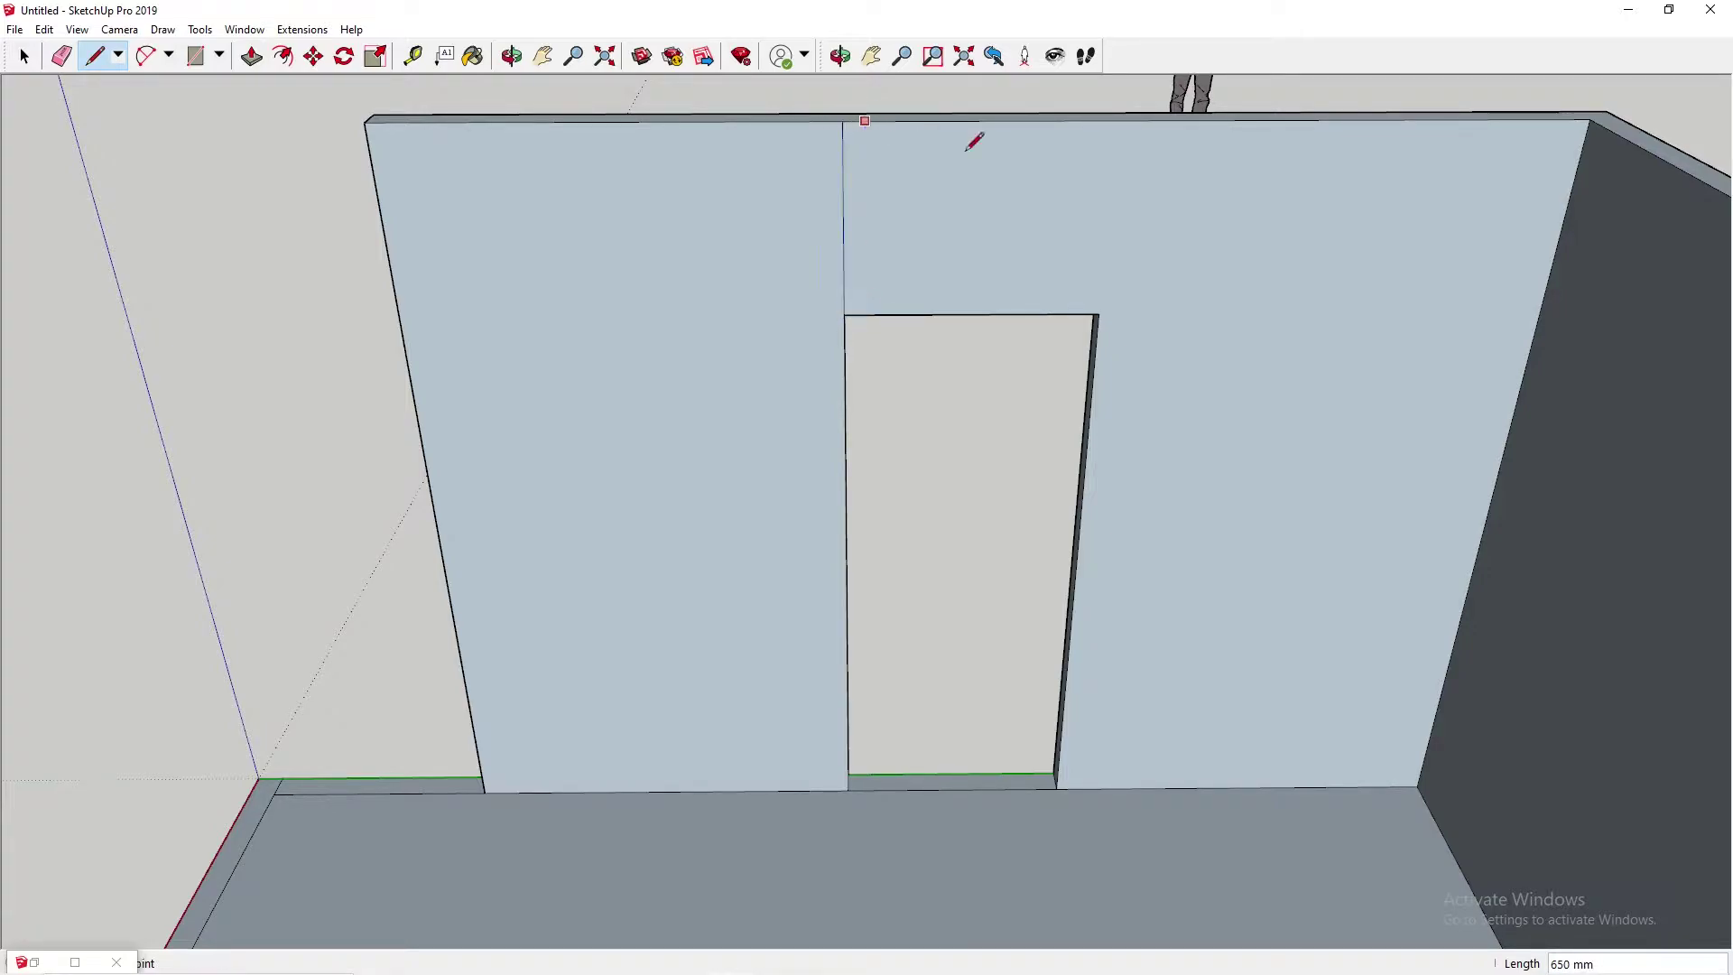
left_click(1098, 310)
left_click(1115, 119)
- Draw two lines across the wall's top thickness, continuing the vertical lines above the door opening
mouse_move(1116, 119)
middle_mouse_down()
mouse_move(1284, 418)
mouse_move(978, 422)
middle_mouse_up()
left_click(930, 401)
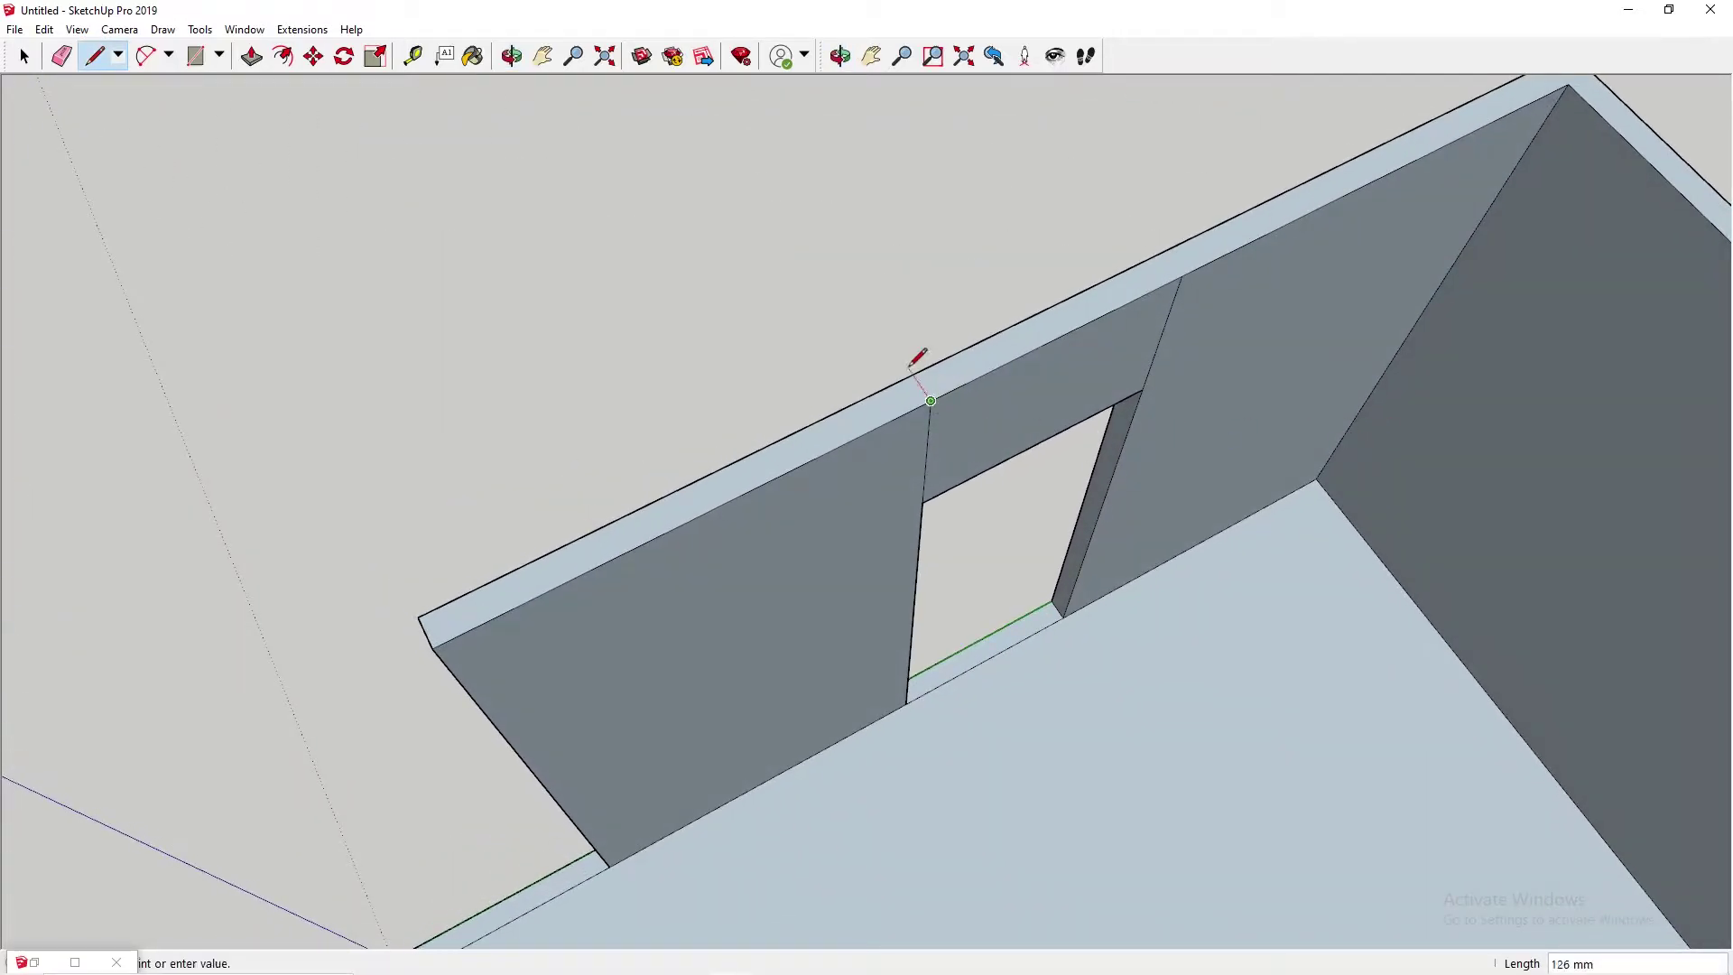
left_click(914, 377)
left_click(1181, 276)
left_click(1164, 252)
- Draw vertical lines on the wall's outer face from both upper corners of the door opening to the wall top
middle_click_drag(1171, 248, 686, 379)
middle_click_drag(394, 307, 1011, 117)
left_click(1015, 90)
left_click(1002, 257)
left_click(773, 228)
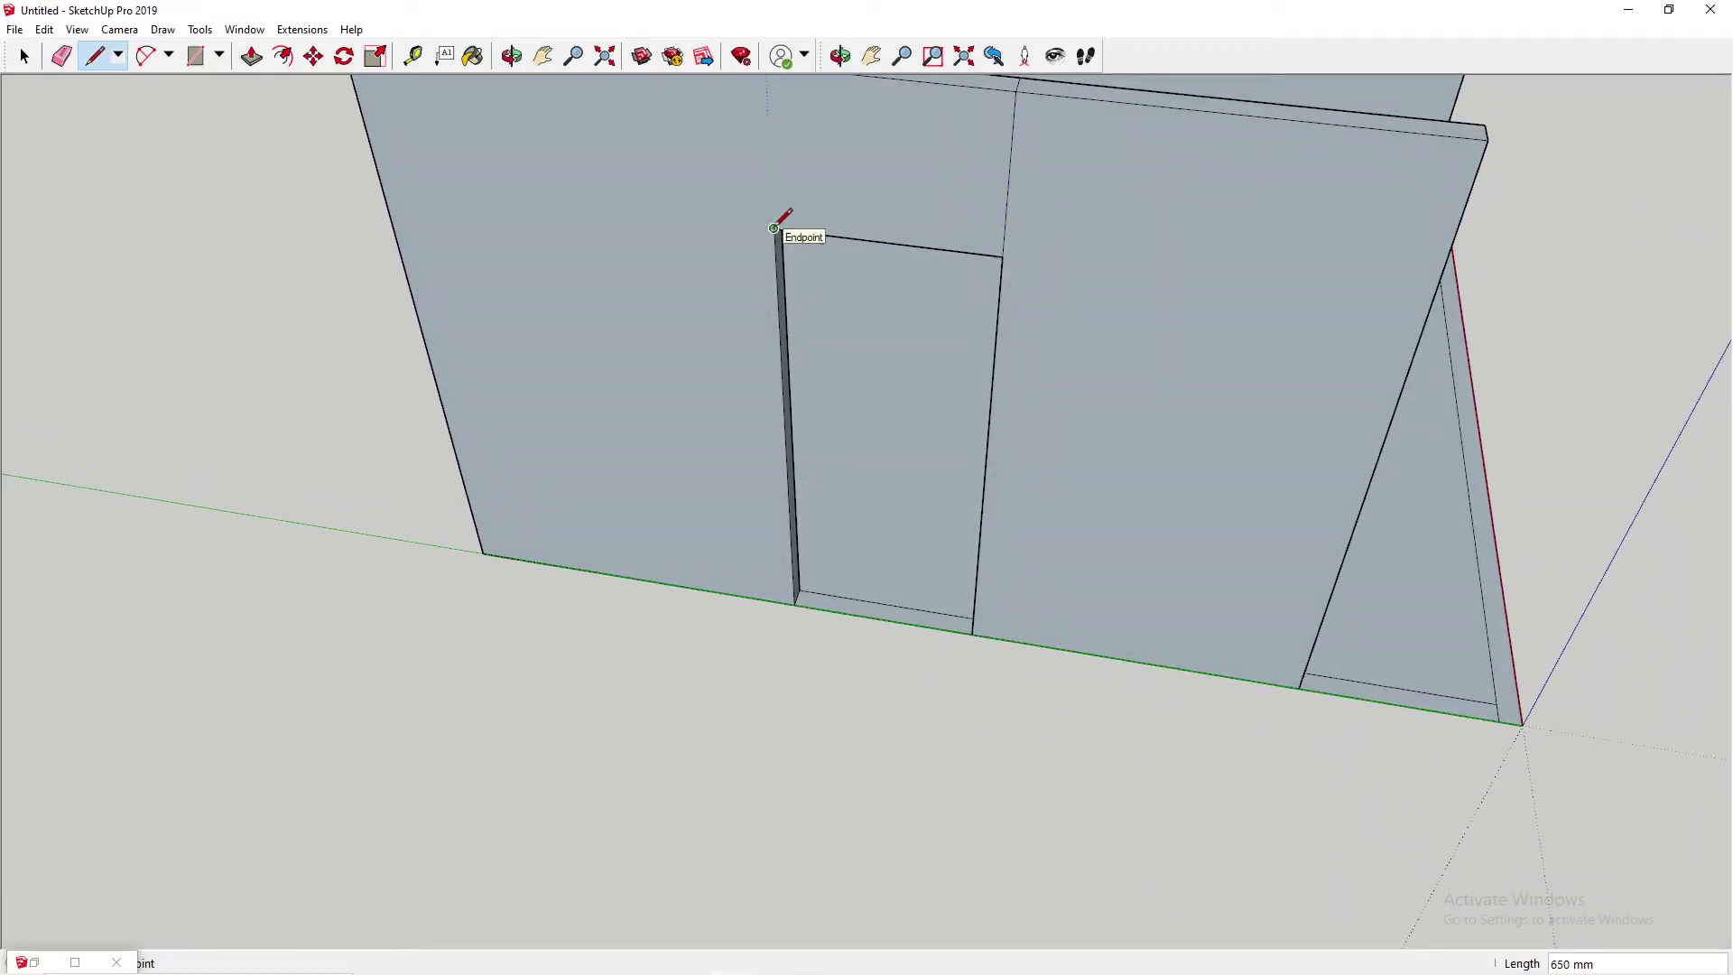
scroll(773, 229, "down", 3)
left_click(773, 228)
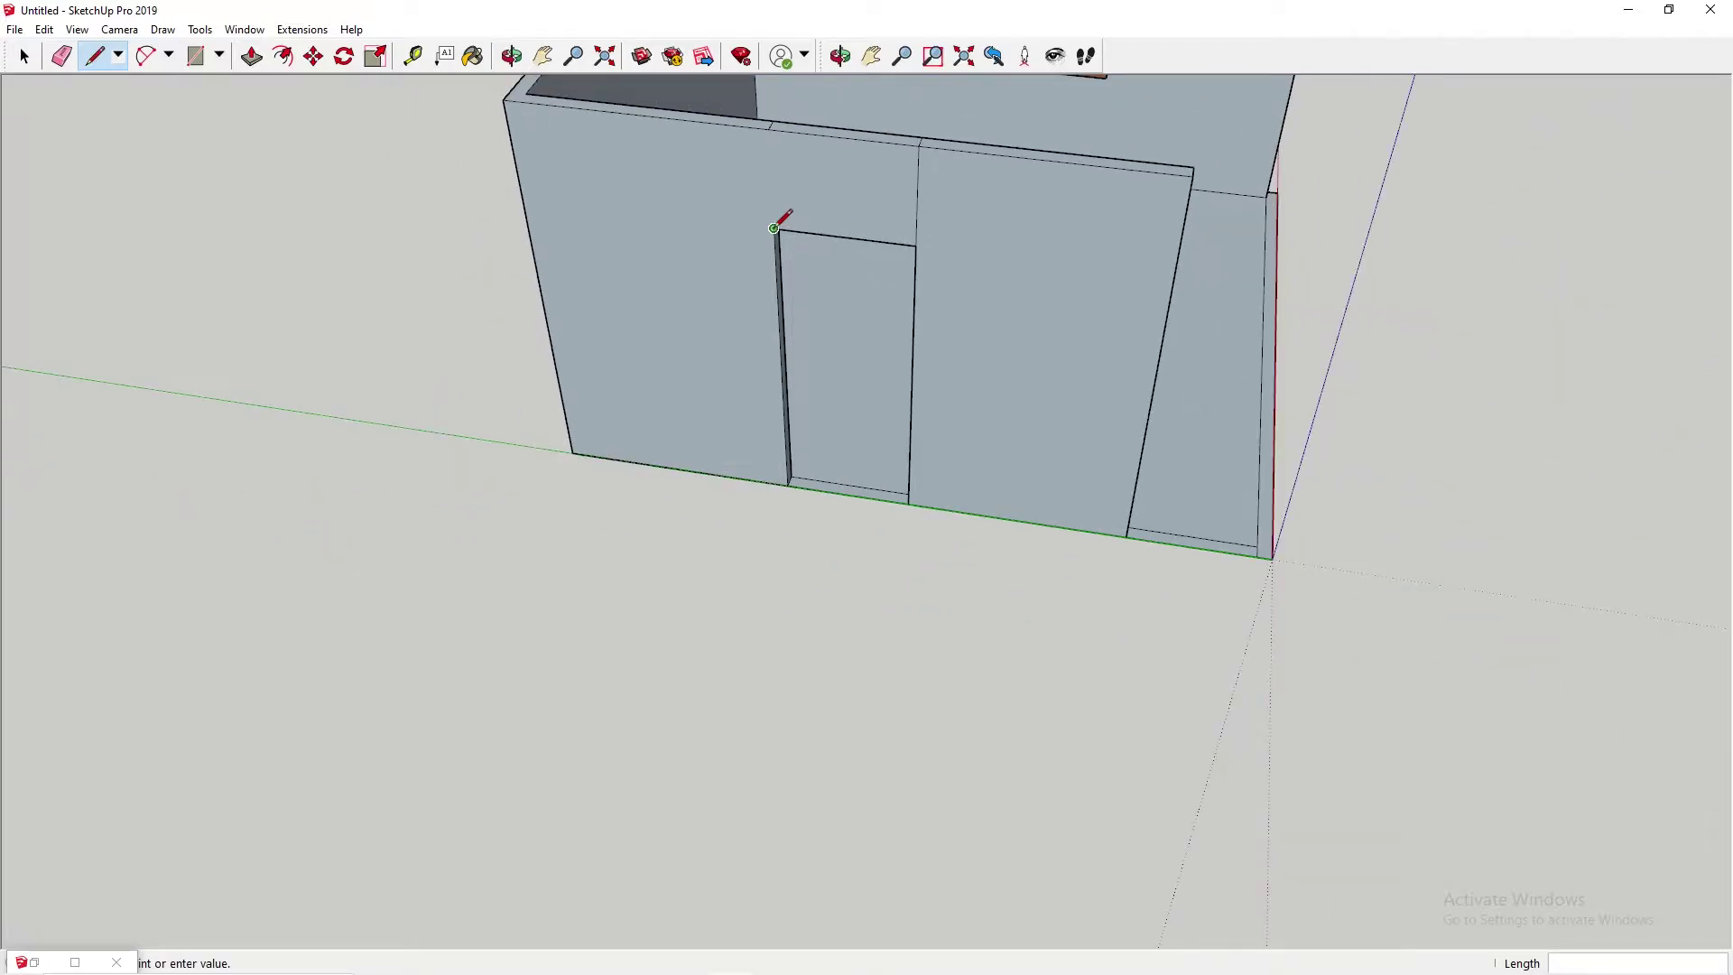
left_click(770, 126)
mouse_move(995, 107)
middle_mouse_down()
mouse_move(4, 433)
mouse_move(1005, 368)
mouse_move(573, 255)
mouse_move(1094, 437)
middle_mouse_up()
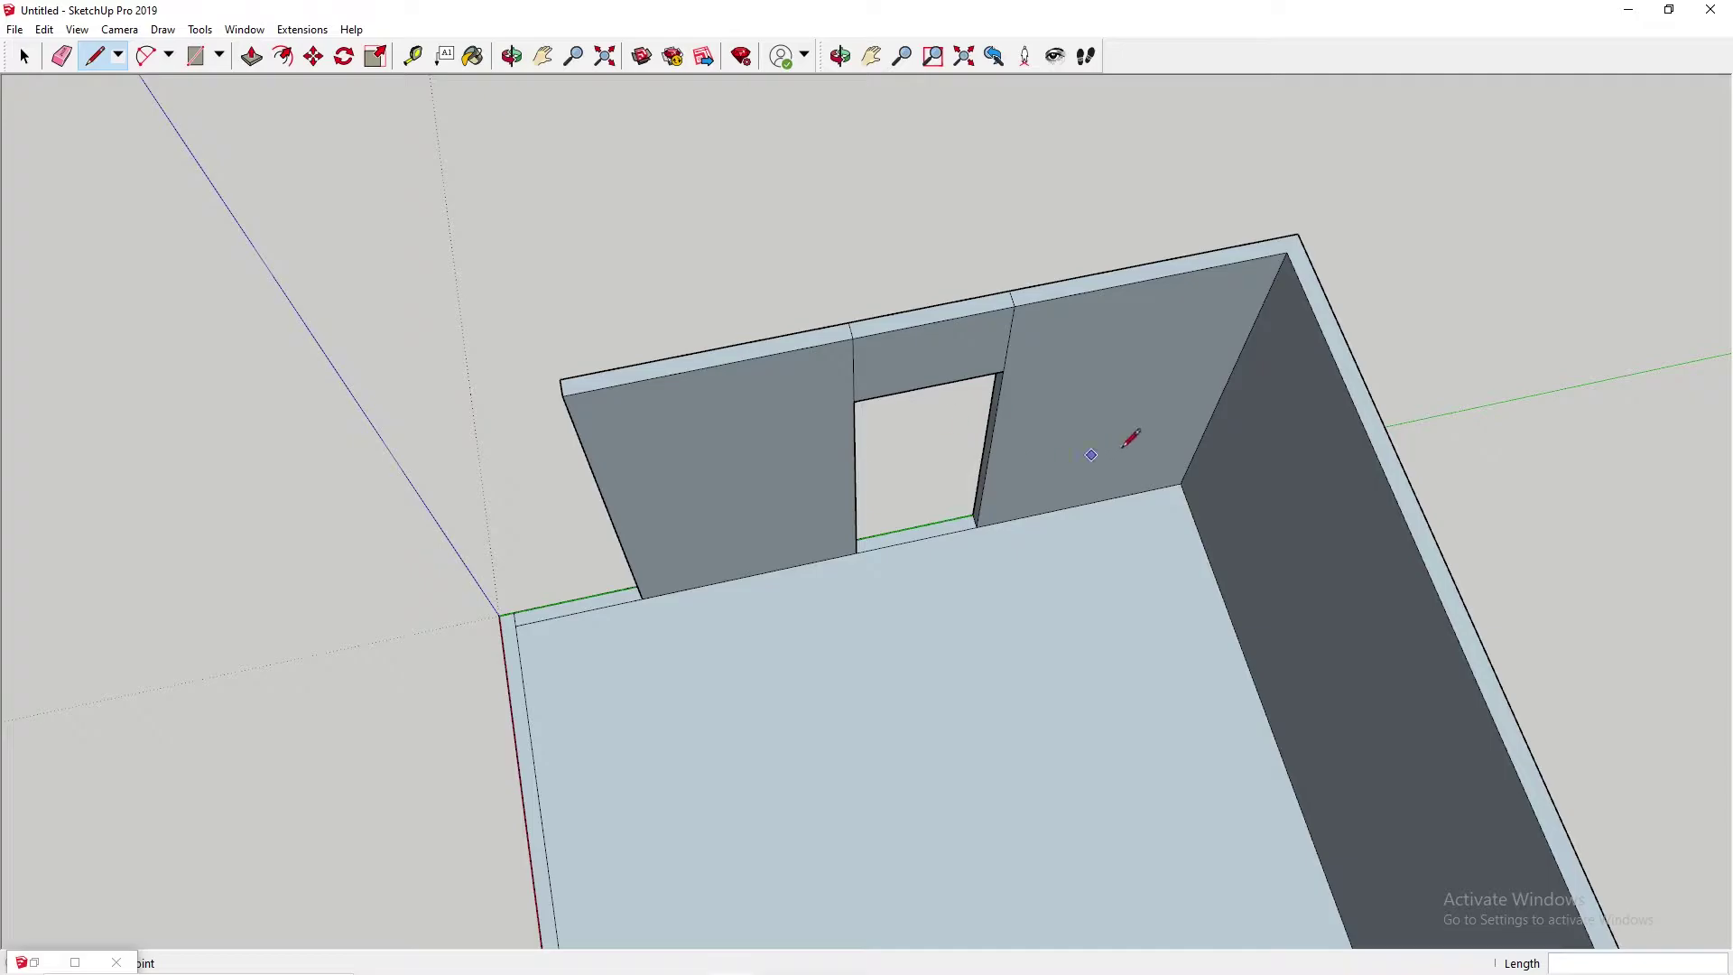
- Draw a vertical line from floor to top on the door wall's inner face, 800 mm from the room's back corner
scroll(1007, 410, "up", 5)
middle_click_drag(1002, 425, 1113, 178)
scroll(1095, 166, "down", 6)
middle_click_drag(998, 193, 1122, 131)
scroll(998, 135, "up", 4)
middle_click_drag(998, 135, 988, 185)
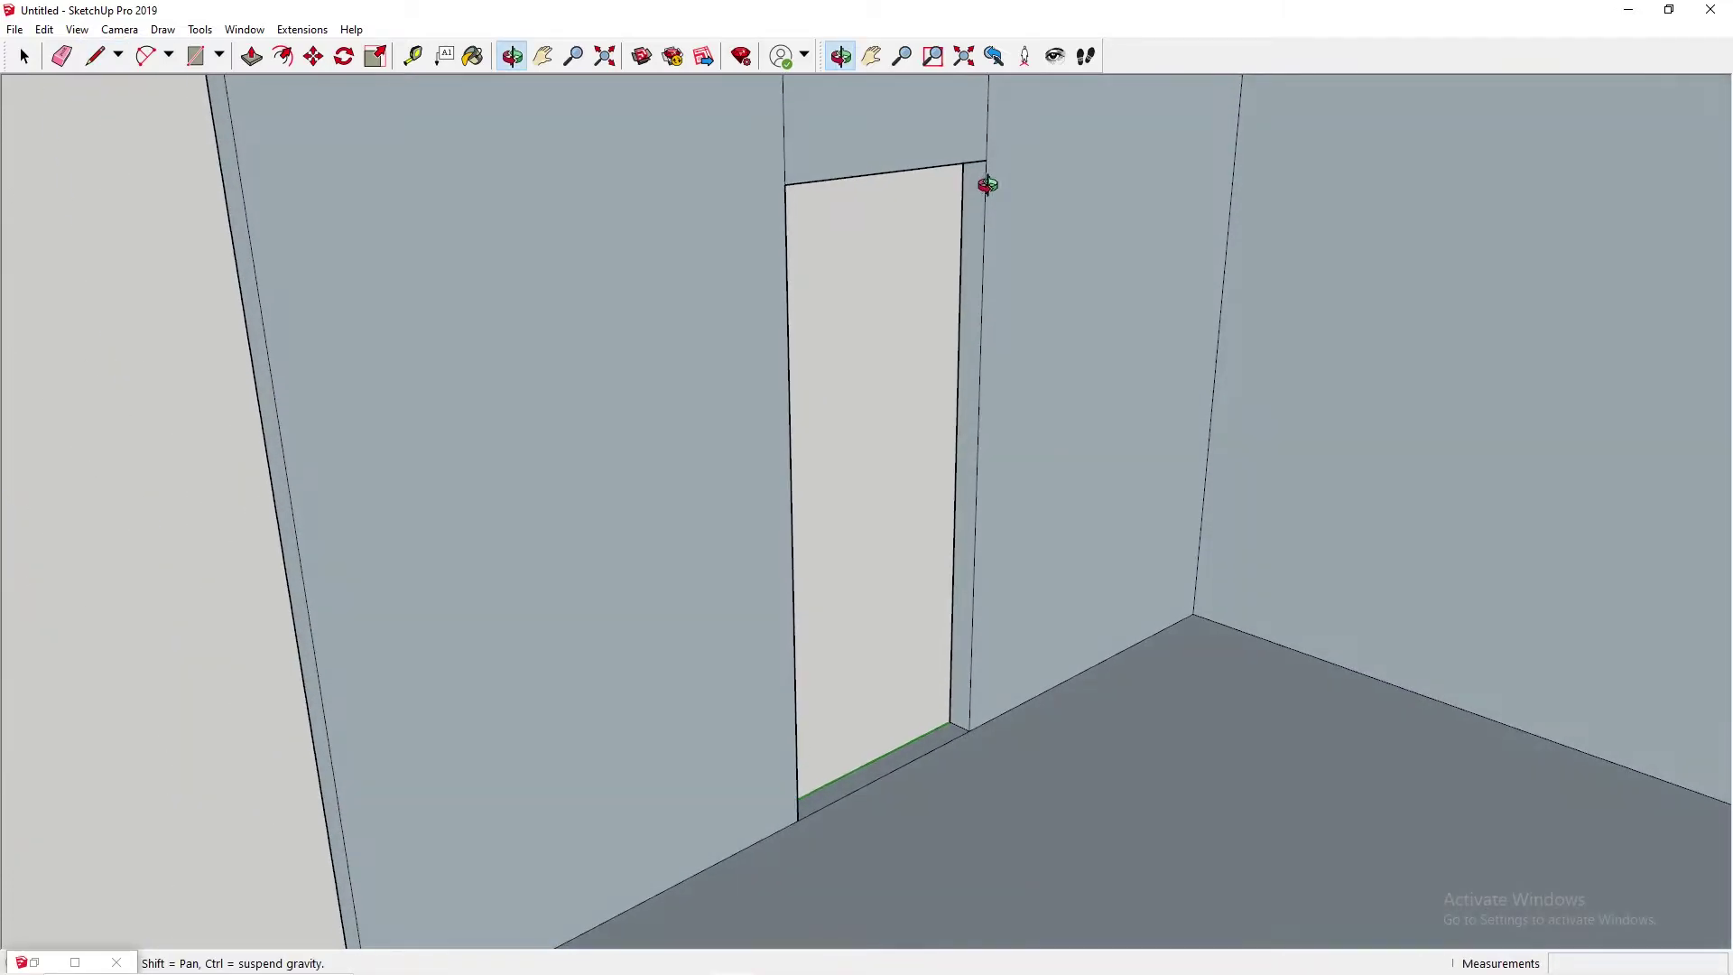
middle_click_drag(1137, 225, 1006, 437)
scroll(1054, 462, "down", 3)
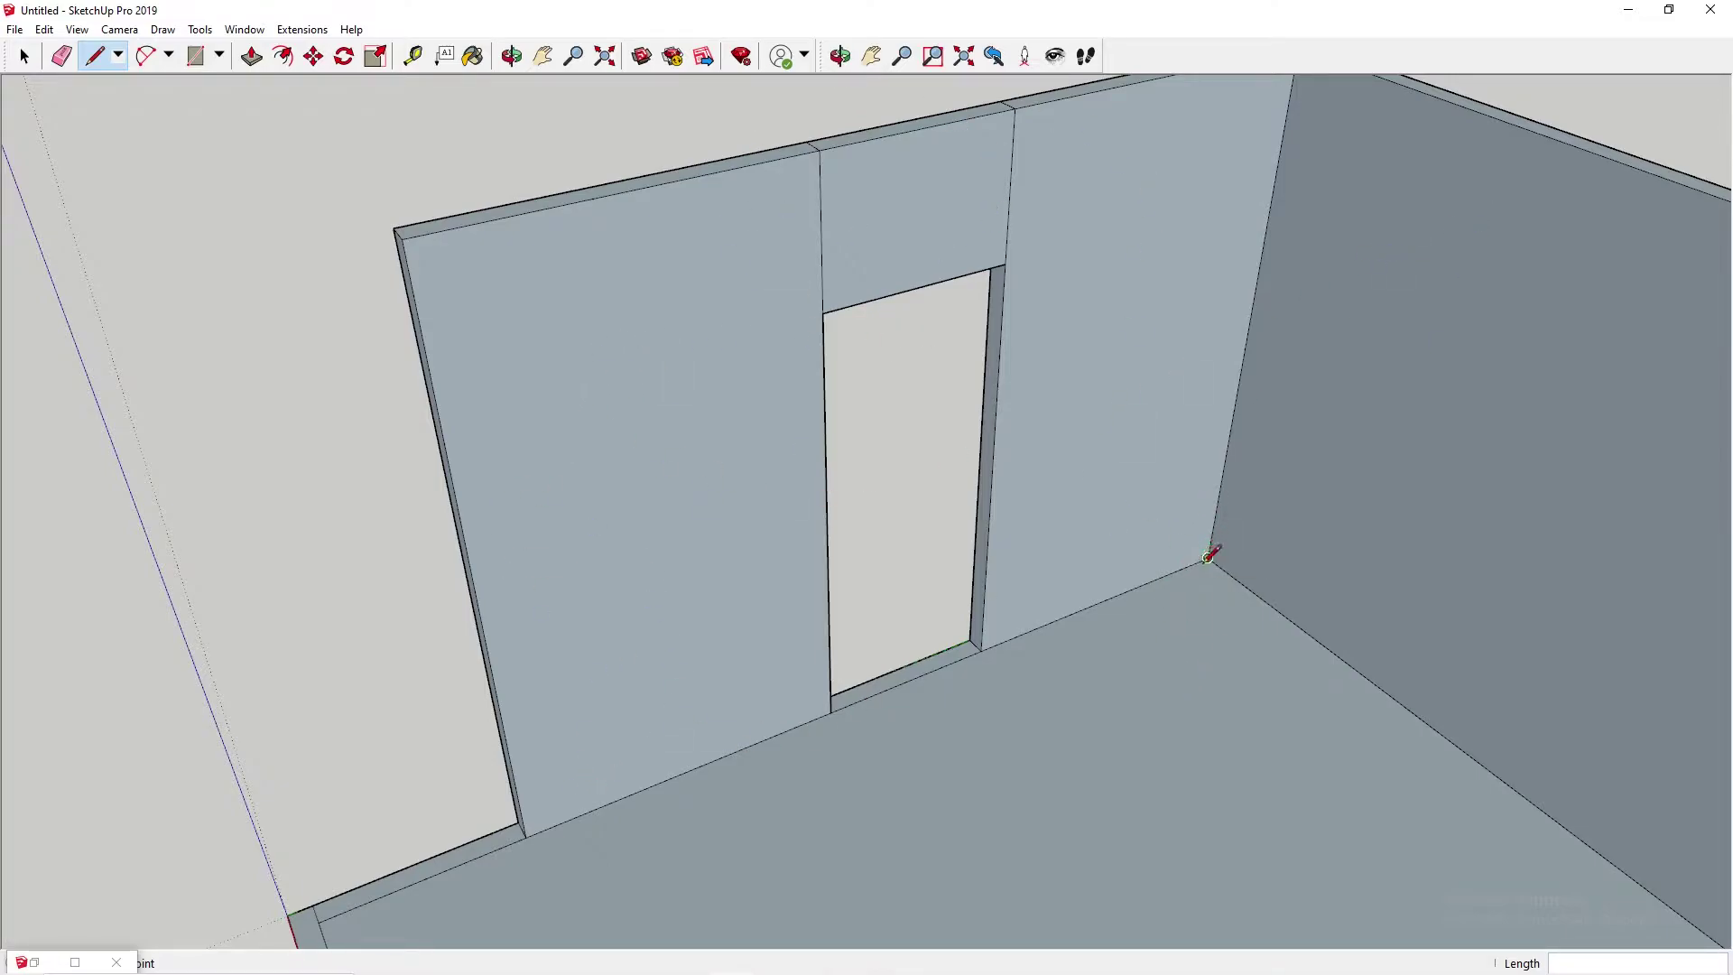
left_click(1206, 558)
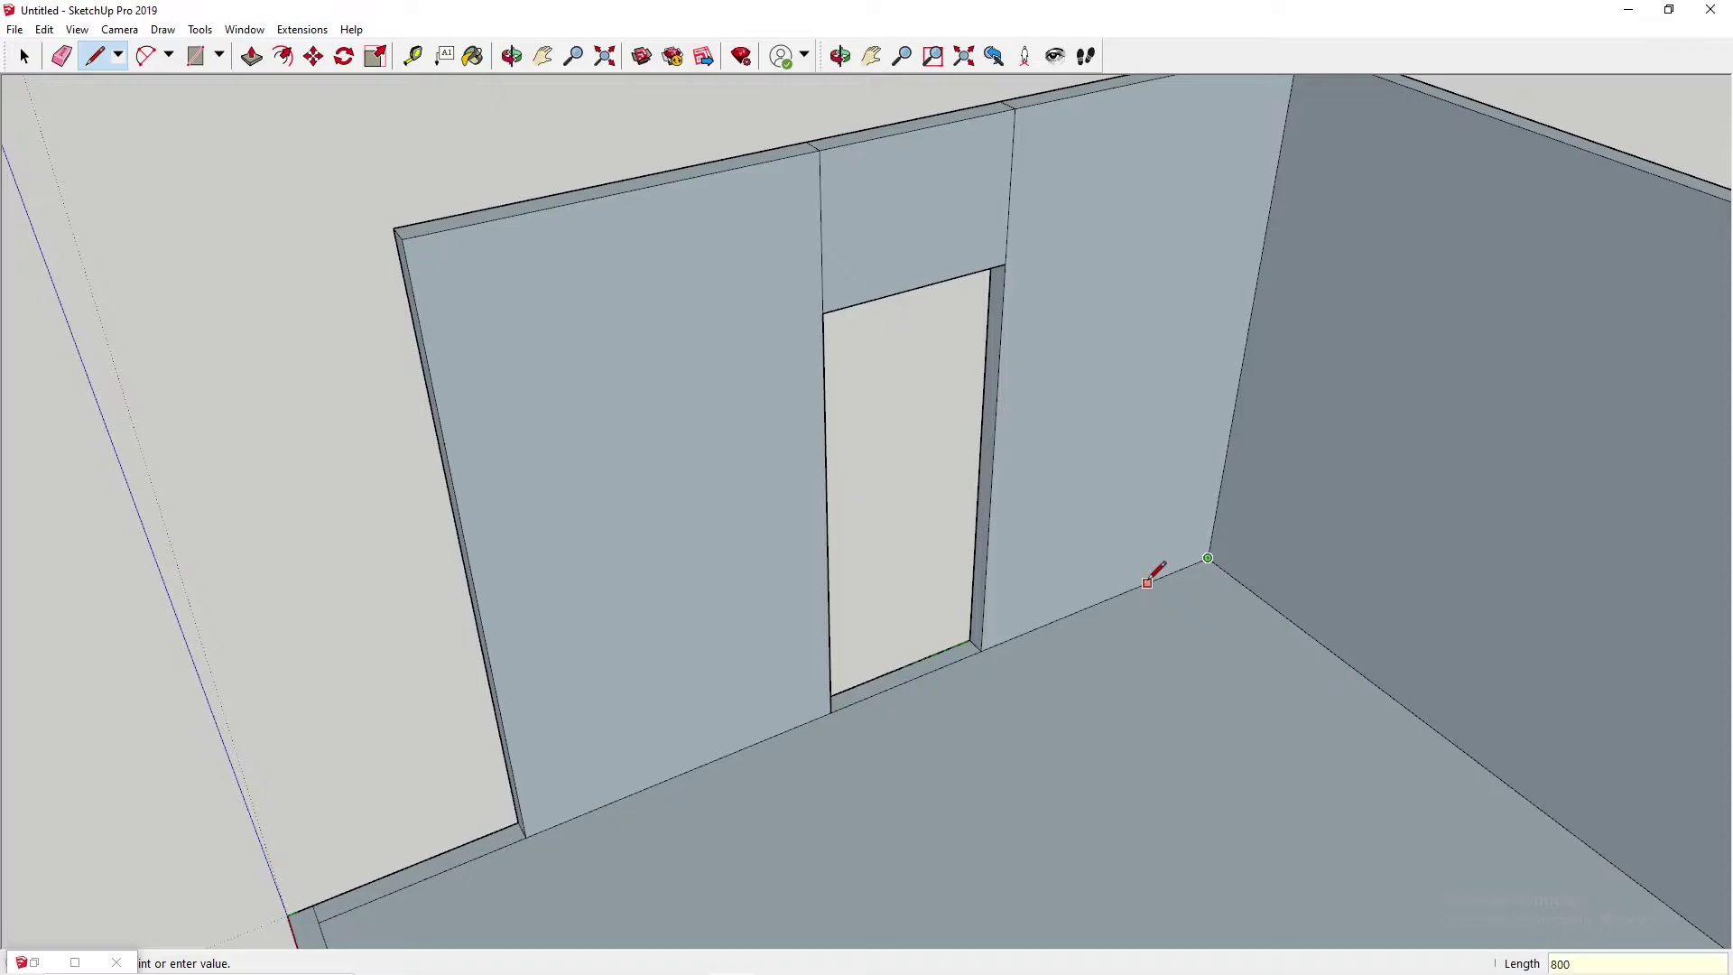
key("Escape")
left_click(1091, 605)
left_click(1154, 79)
key("space")
- Push the door opening's jamb nearest the back corner 700 mm to the new vertical line
mouse_move(934, 397)
middle_mouse_down()
mouse_move(930, 410)
mouse_move(951, 382)
middle_mouse_up()
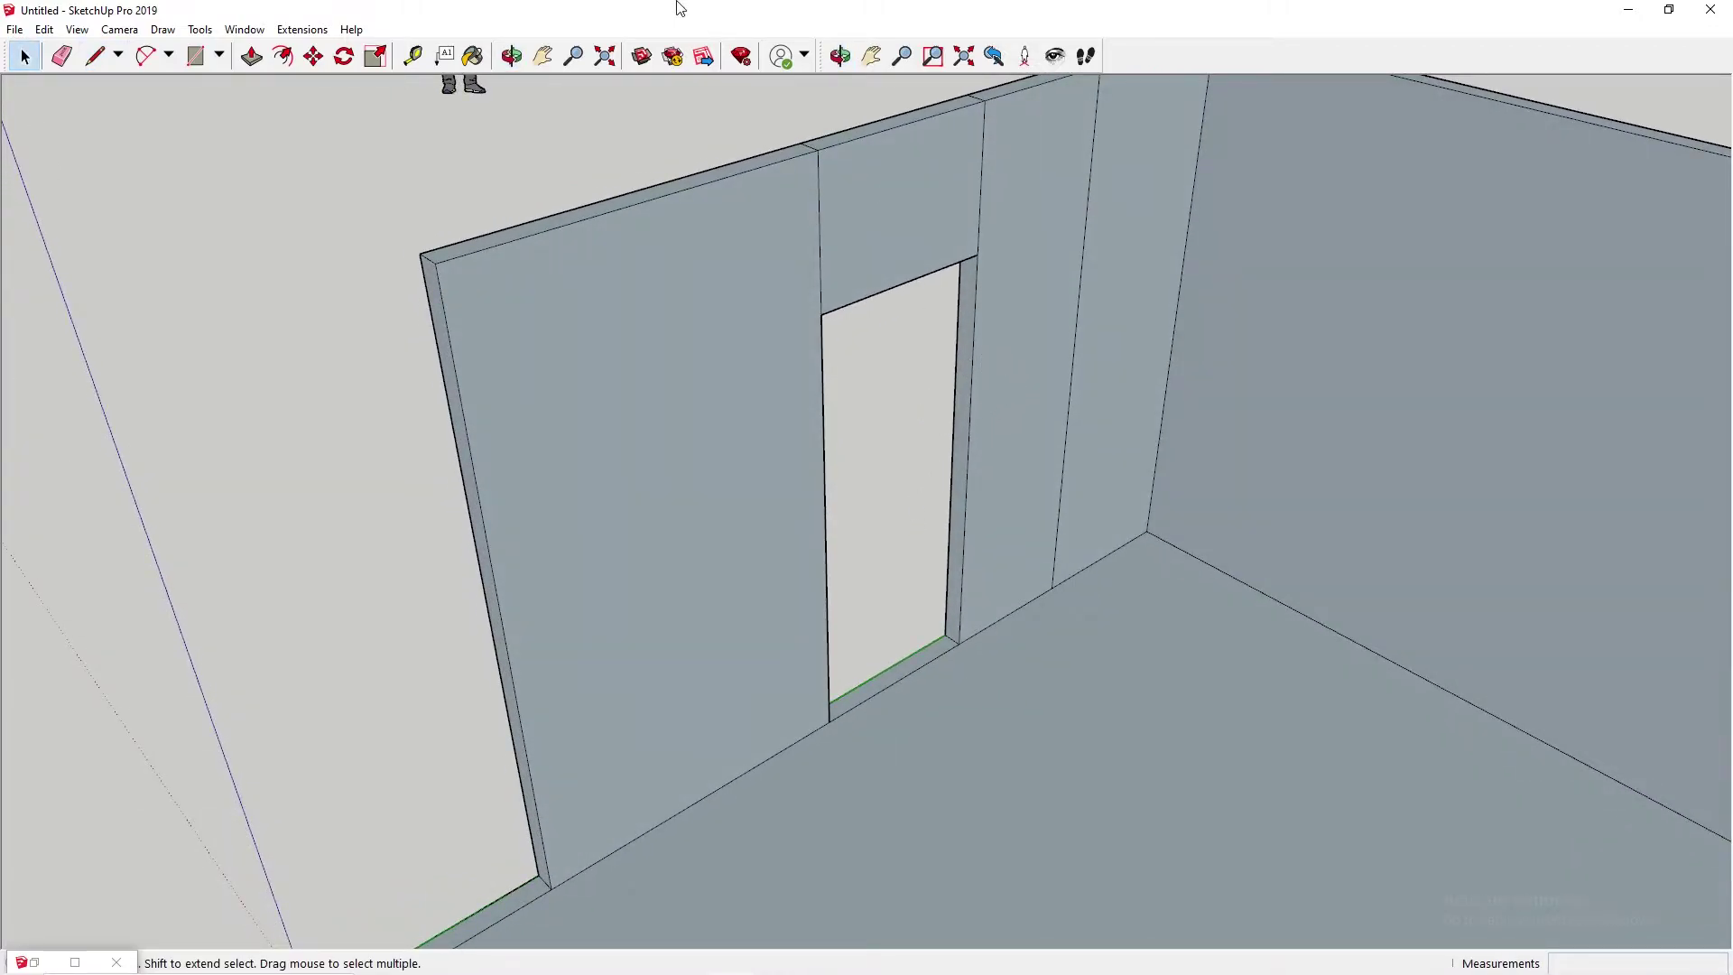
left_click(253, 58)
left_click(963, 332)
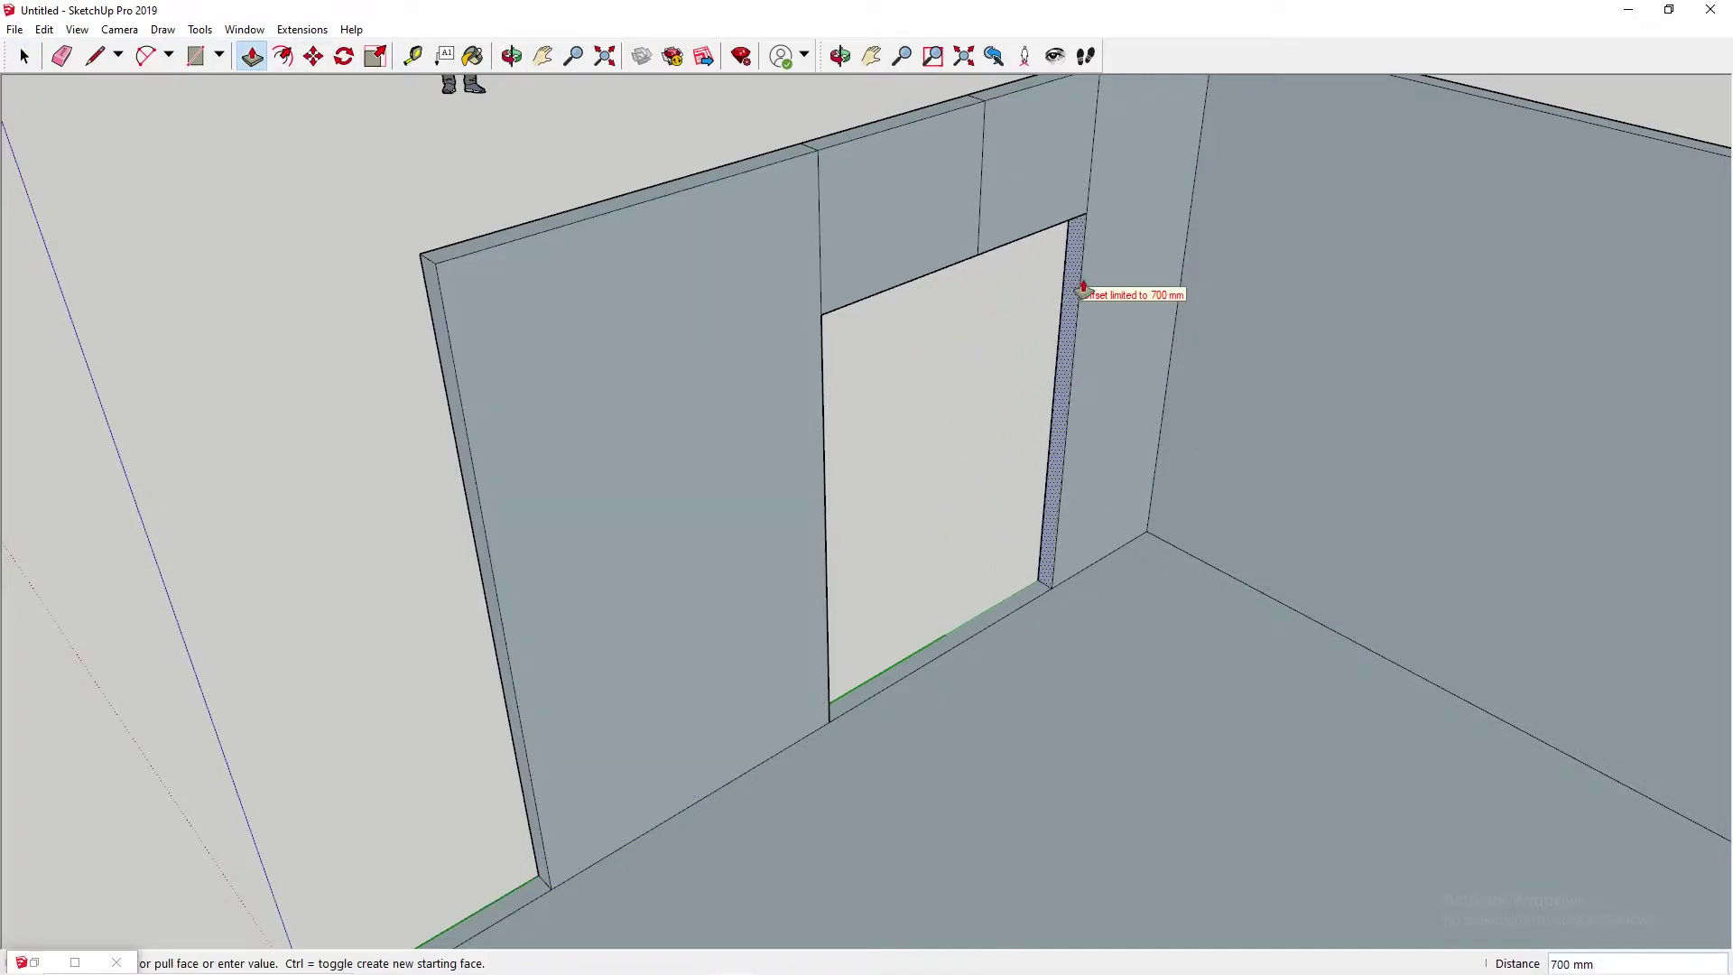
left_click(1077, 291)
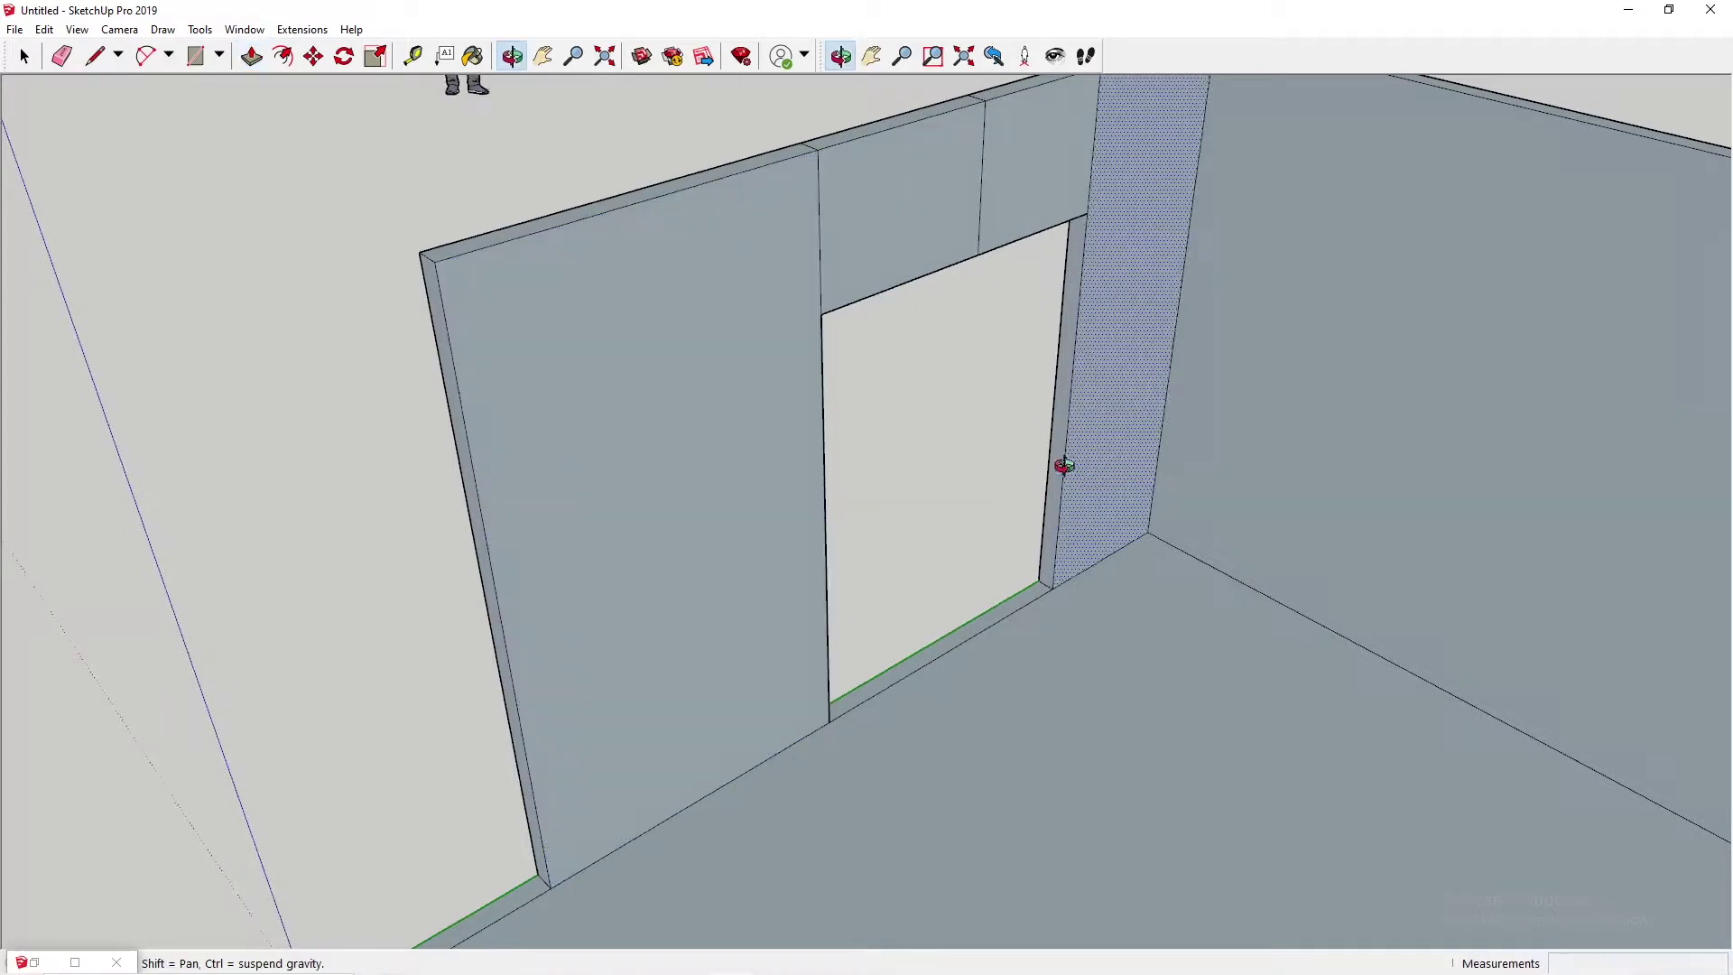
- Delete the leftover line above the opening and its continuation across the wall's top thickness
middle_click_drag(1075, 457, 659, 578)
key("space")
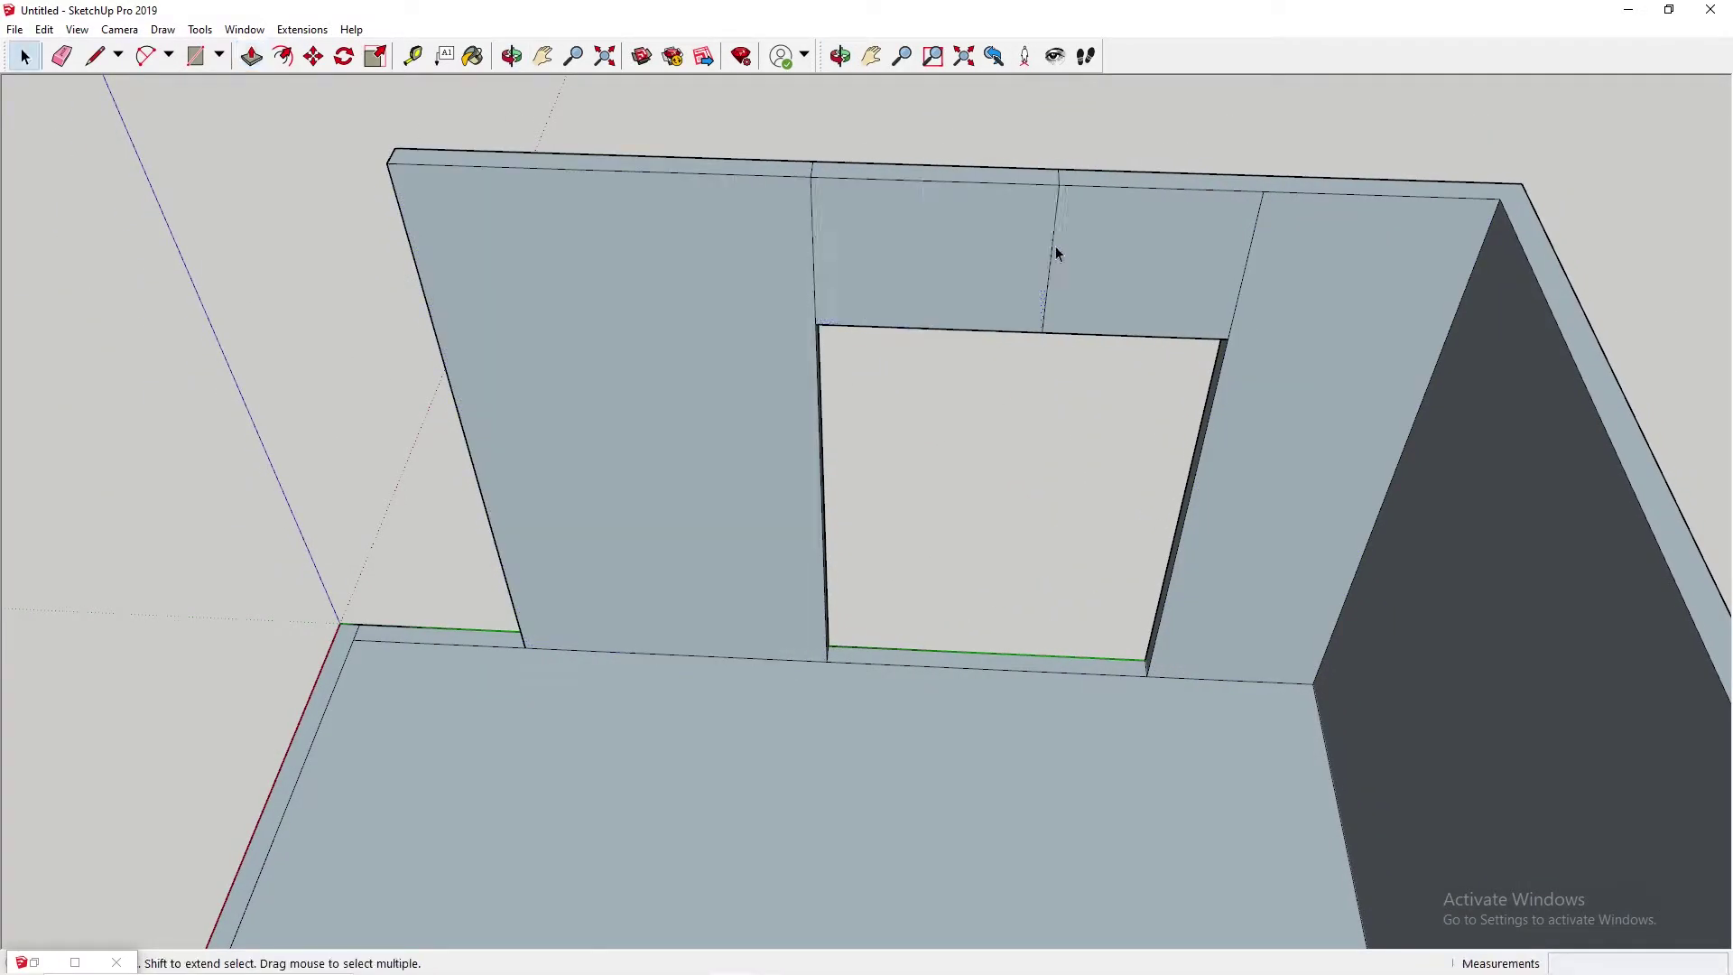
left_click(1052, 242)
key("Delete")
left_click(1058, 176)
- Draw a vertical line from floor to top on the wall's inner face, 800 mm from the wall's free end
left_click(95, 56)
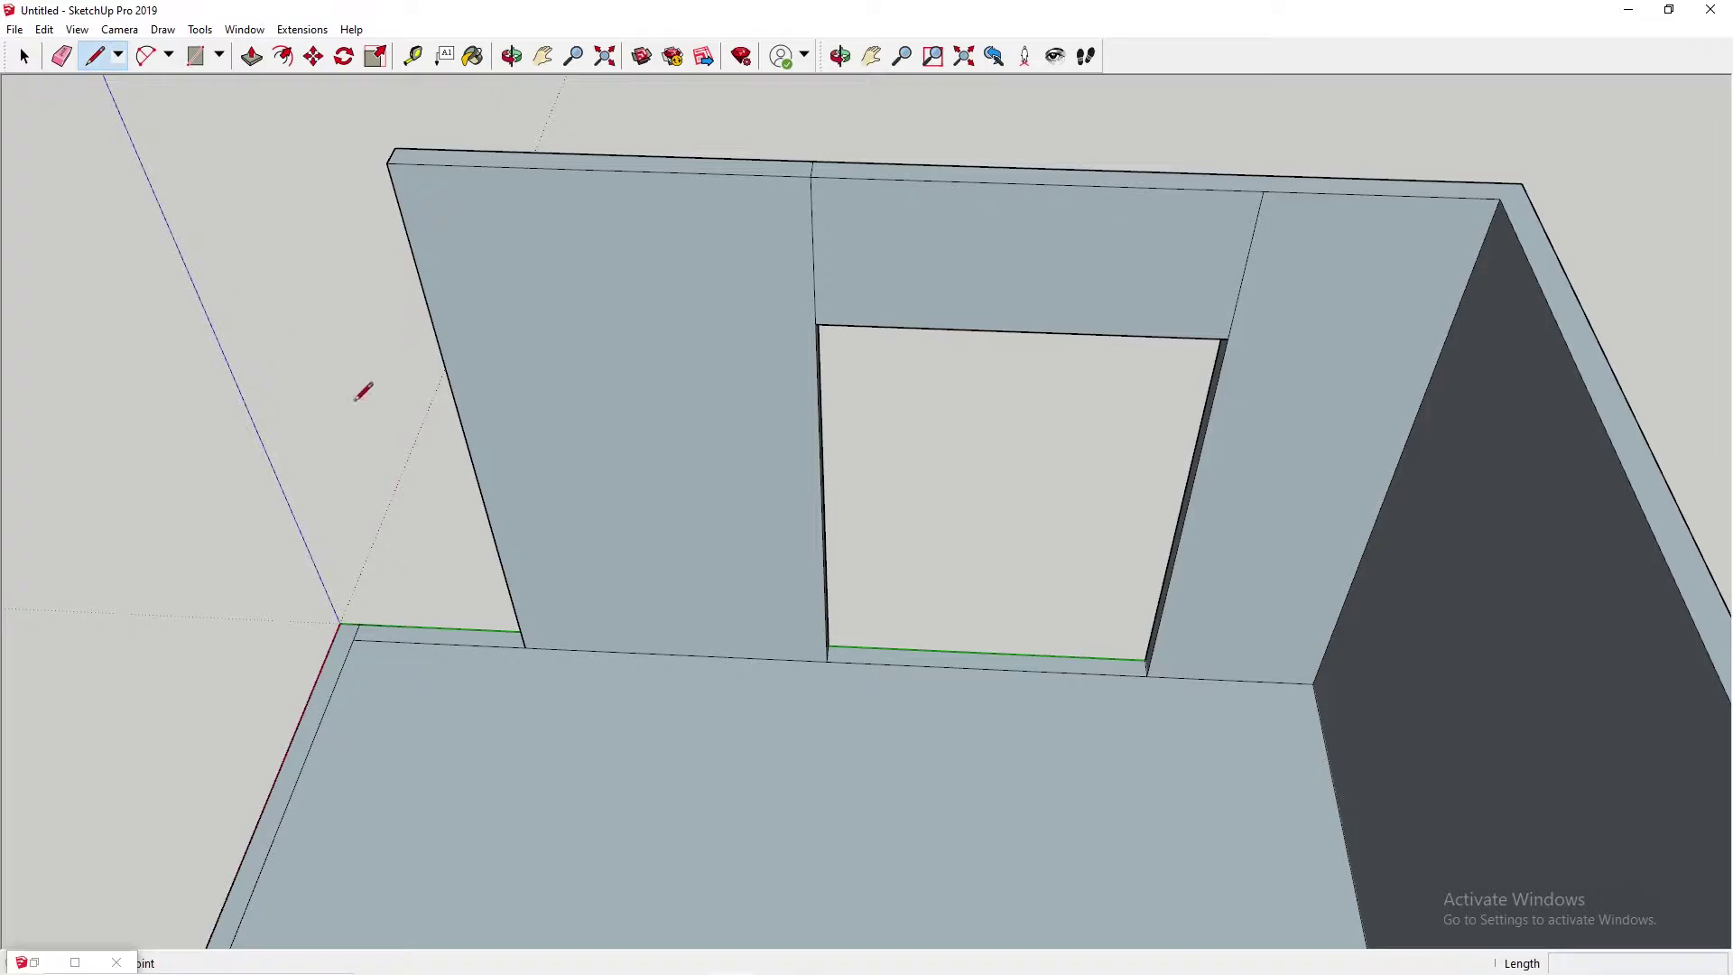
left_click(527, 646)
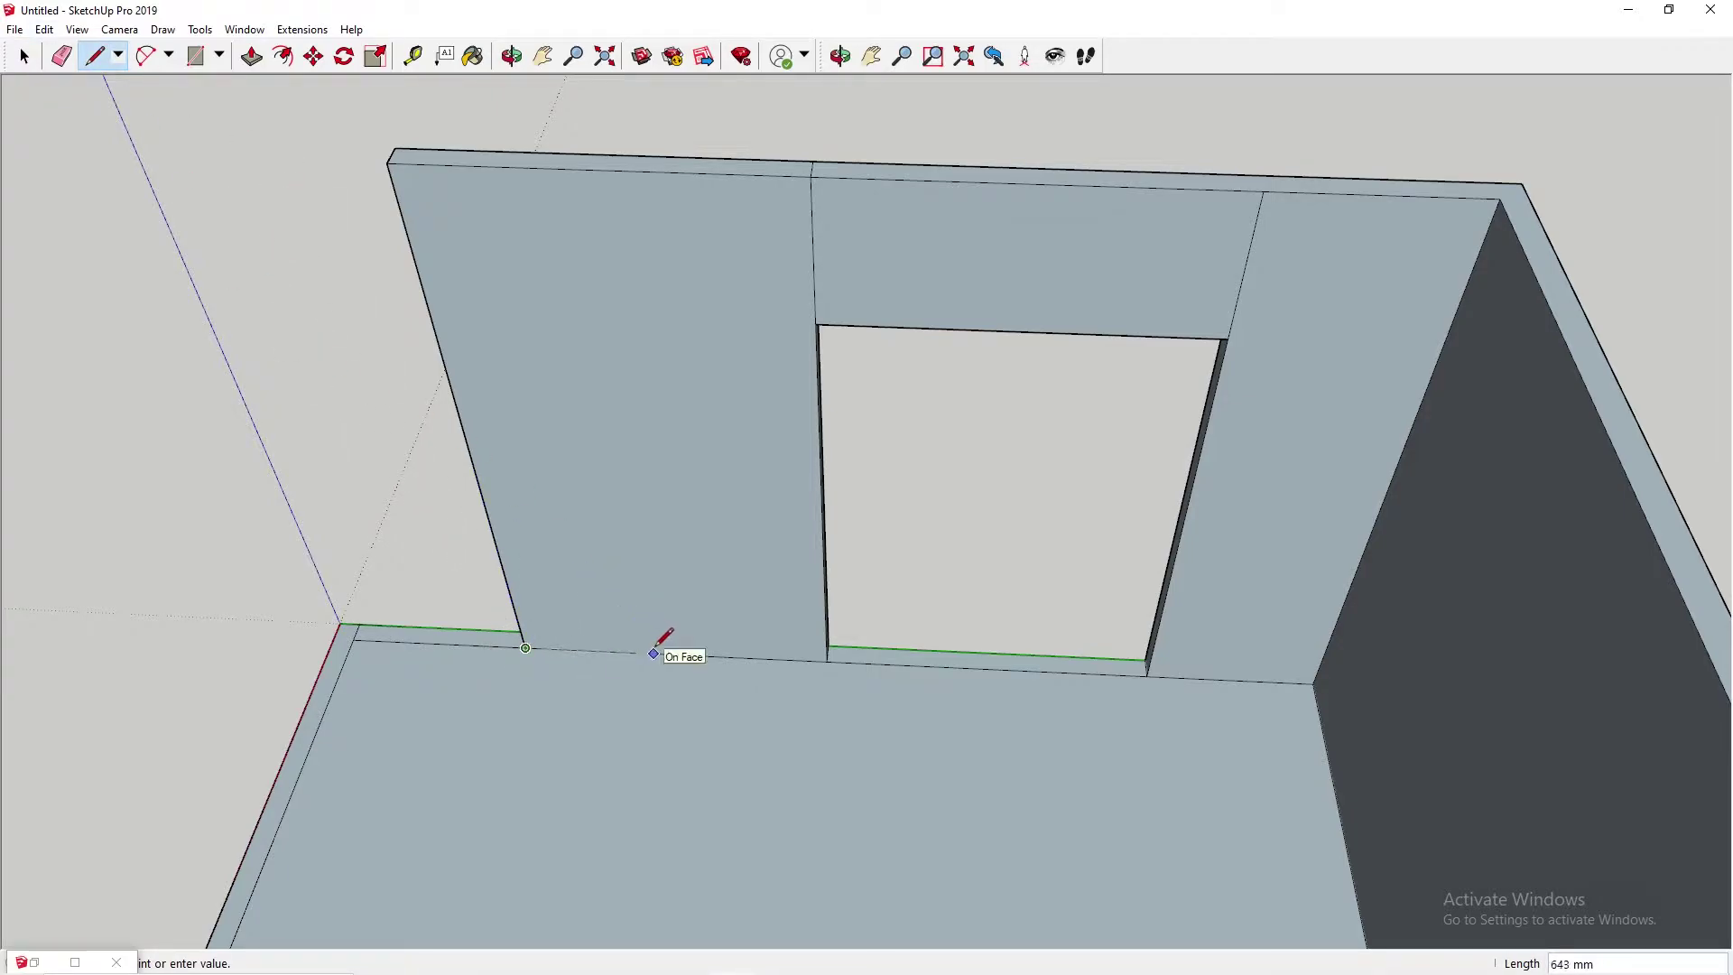
key("Return")
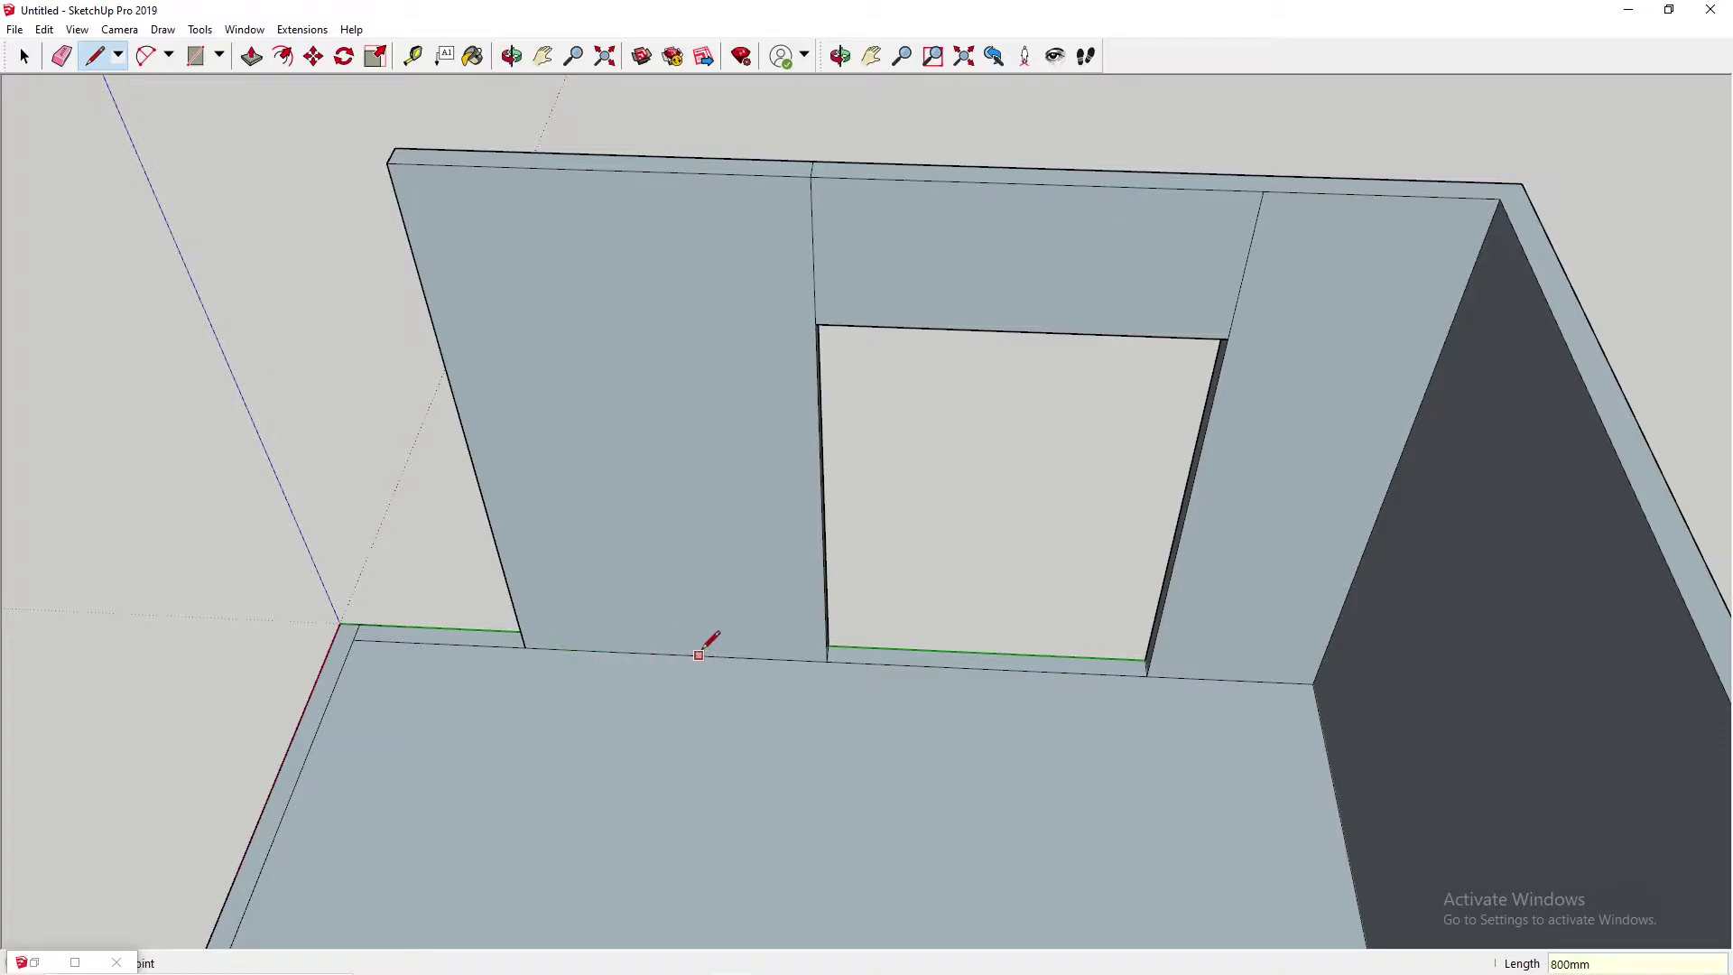
left_click(685, 654)
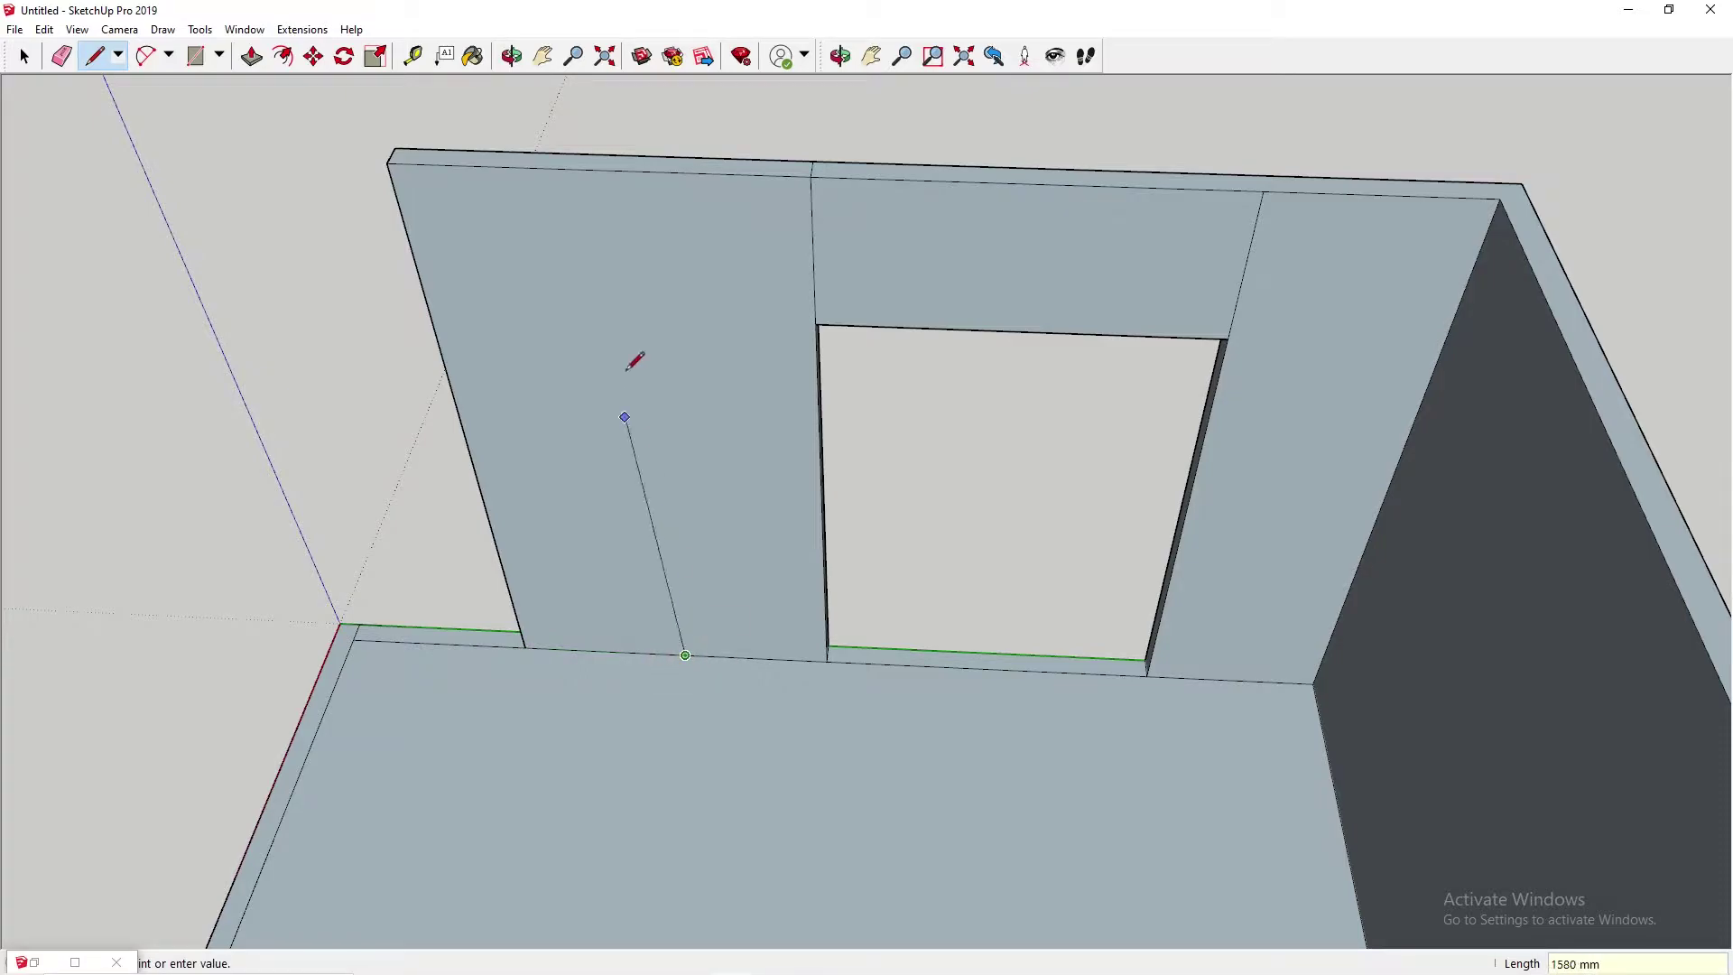
left_click(611, 169)
- Push the opening's jamb nearest the wall's free end back to the new vertical line
middle_click_drag(1119, 431, 917, 390)
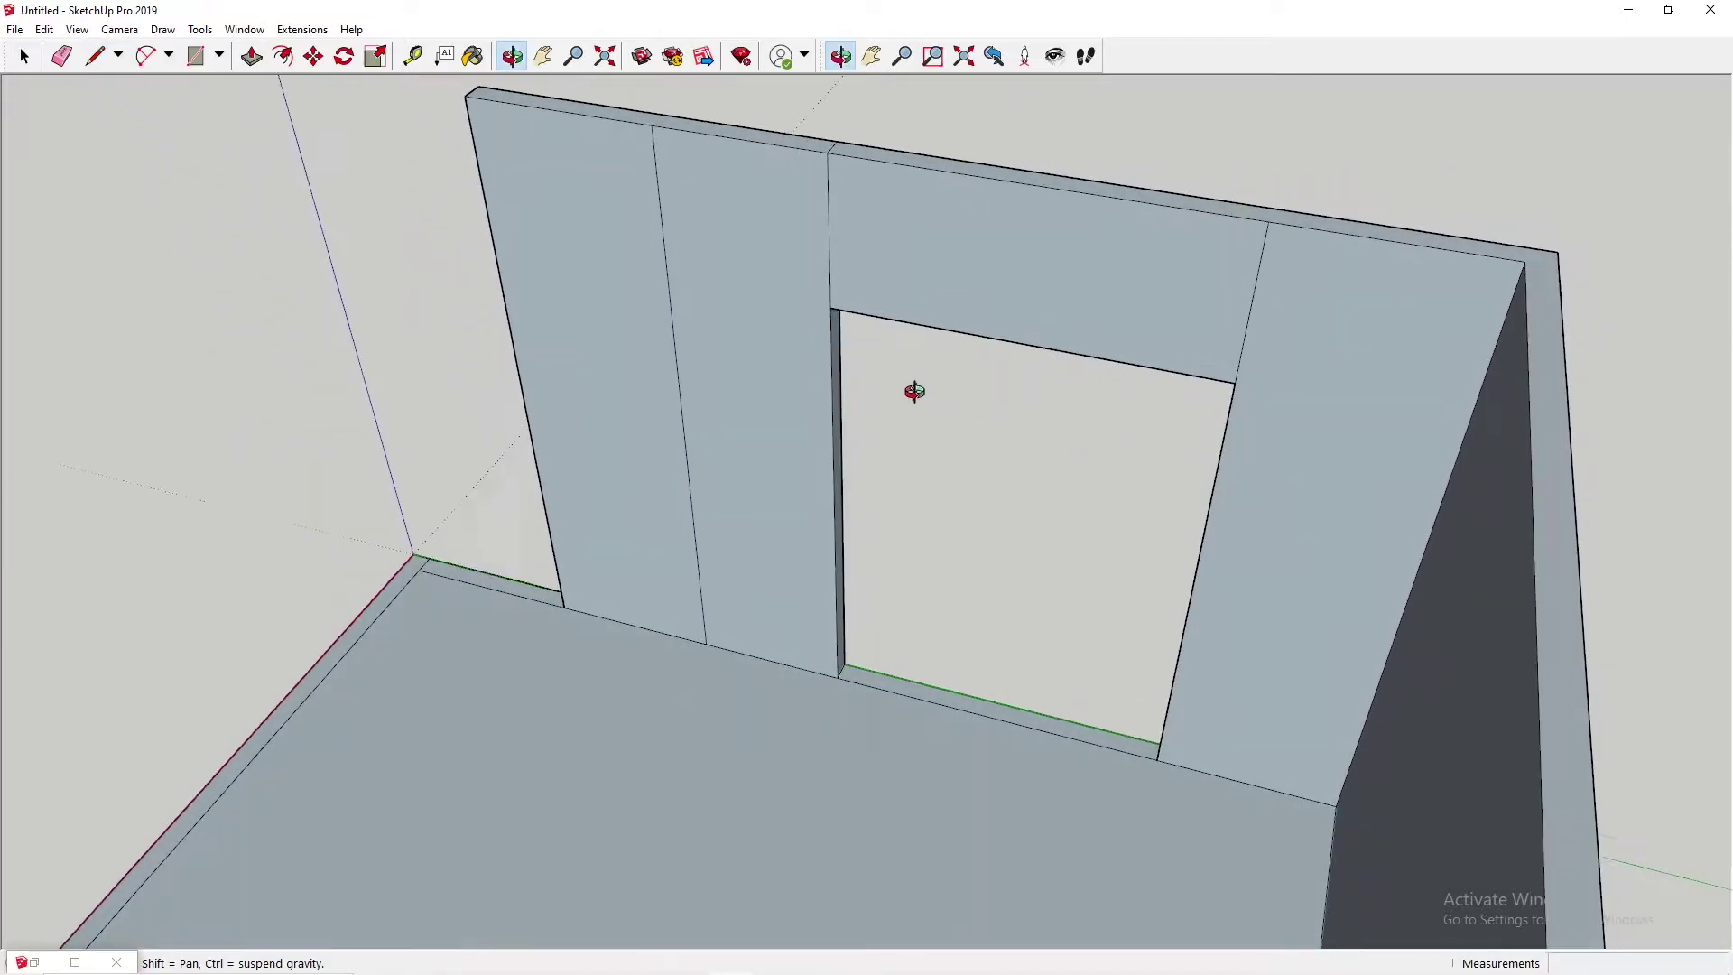
key("p")
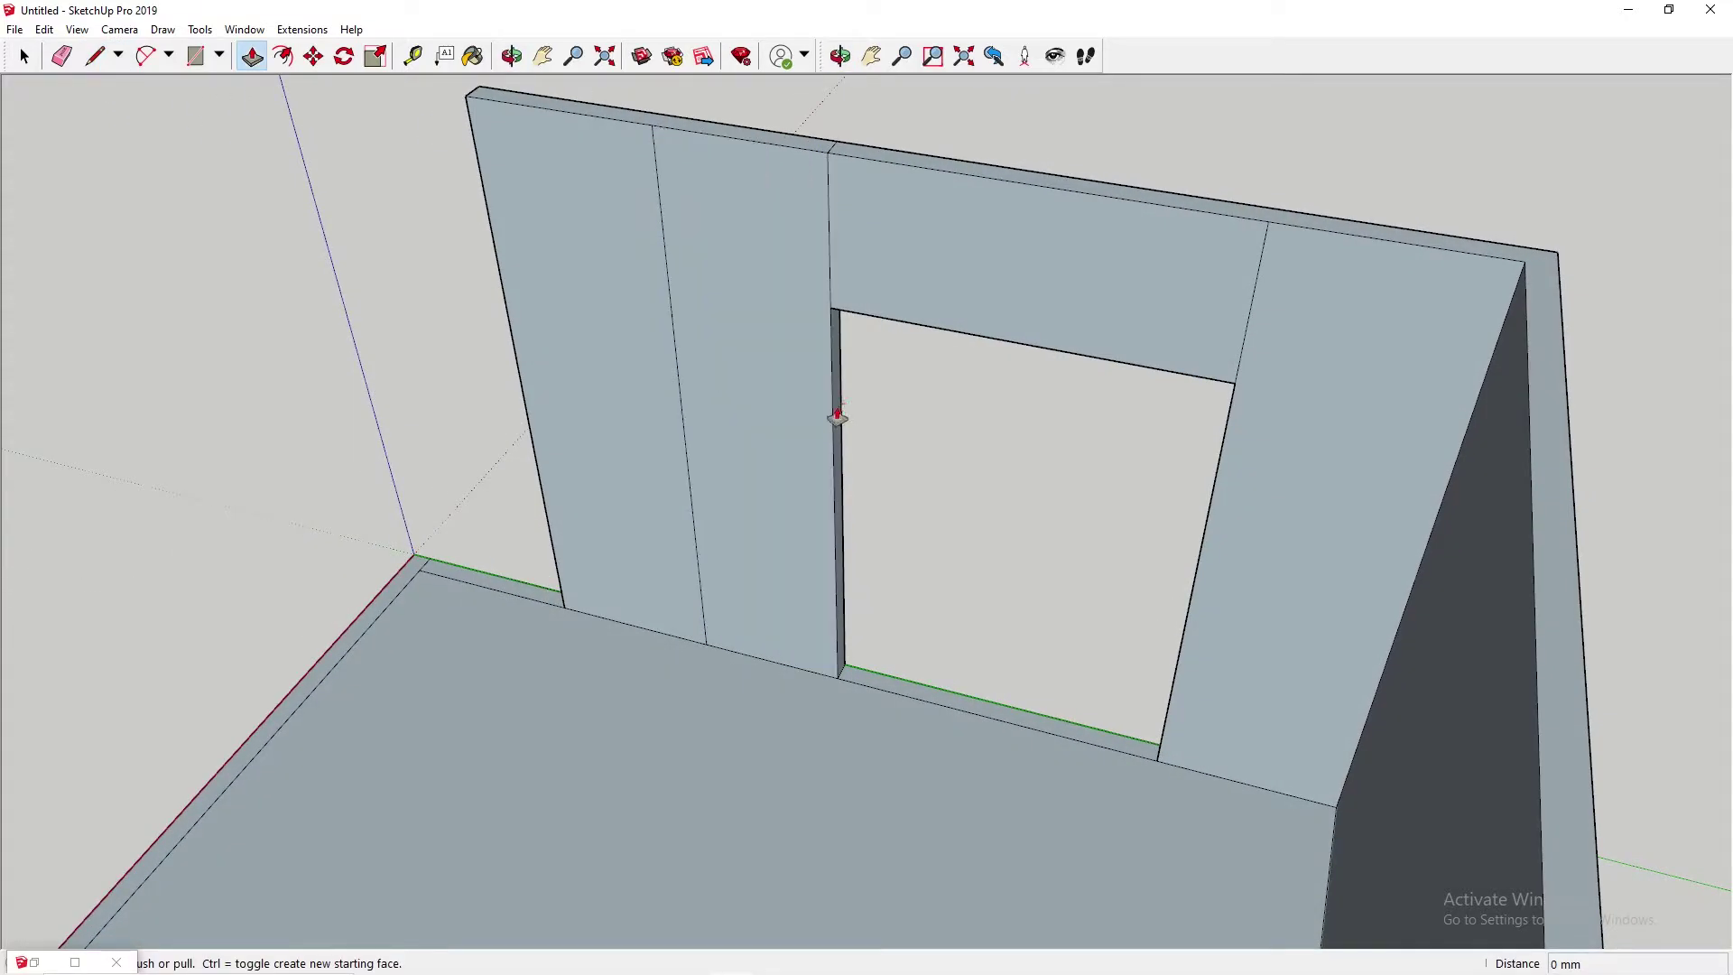
left_click_drag(836, 417, 678, 363)
- Delete the three leftover vertical lines on the inner wall face above the widened opening
middle_click_drag(678, 363, 823, 219)
key("space")
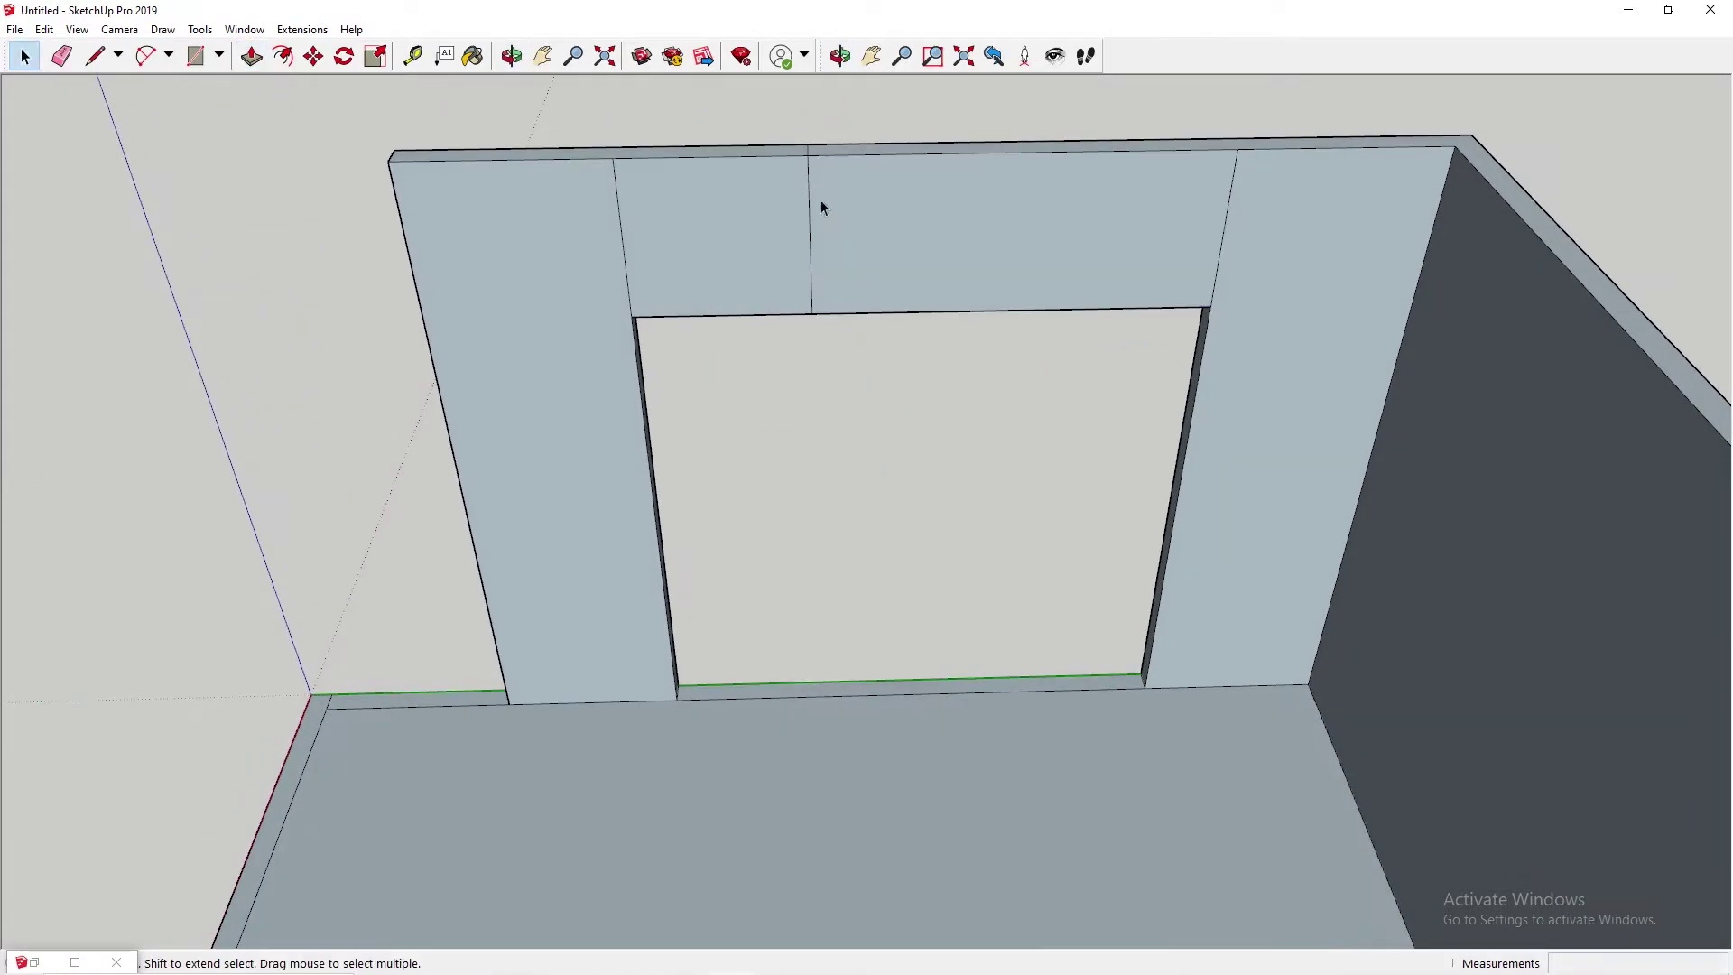
left_click(810, 191)
key("Delete")
left_click(1234, 178)
key("Delete")
left_click(621, 225)
key("Delete")
- Move the scale figure of the man into the room beside the widened opening
middle_click_drag(619, 232, 1102, 294)
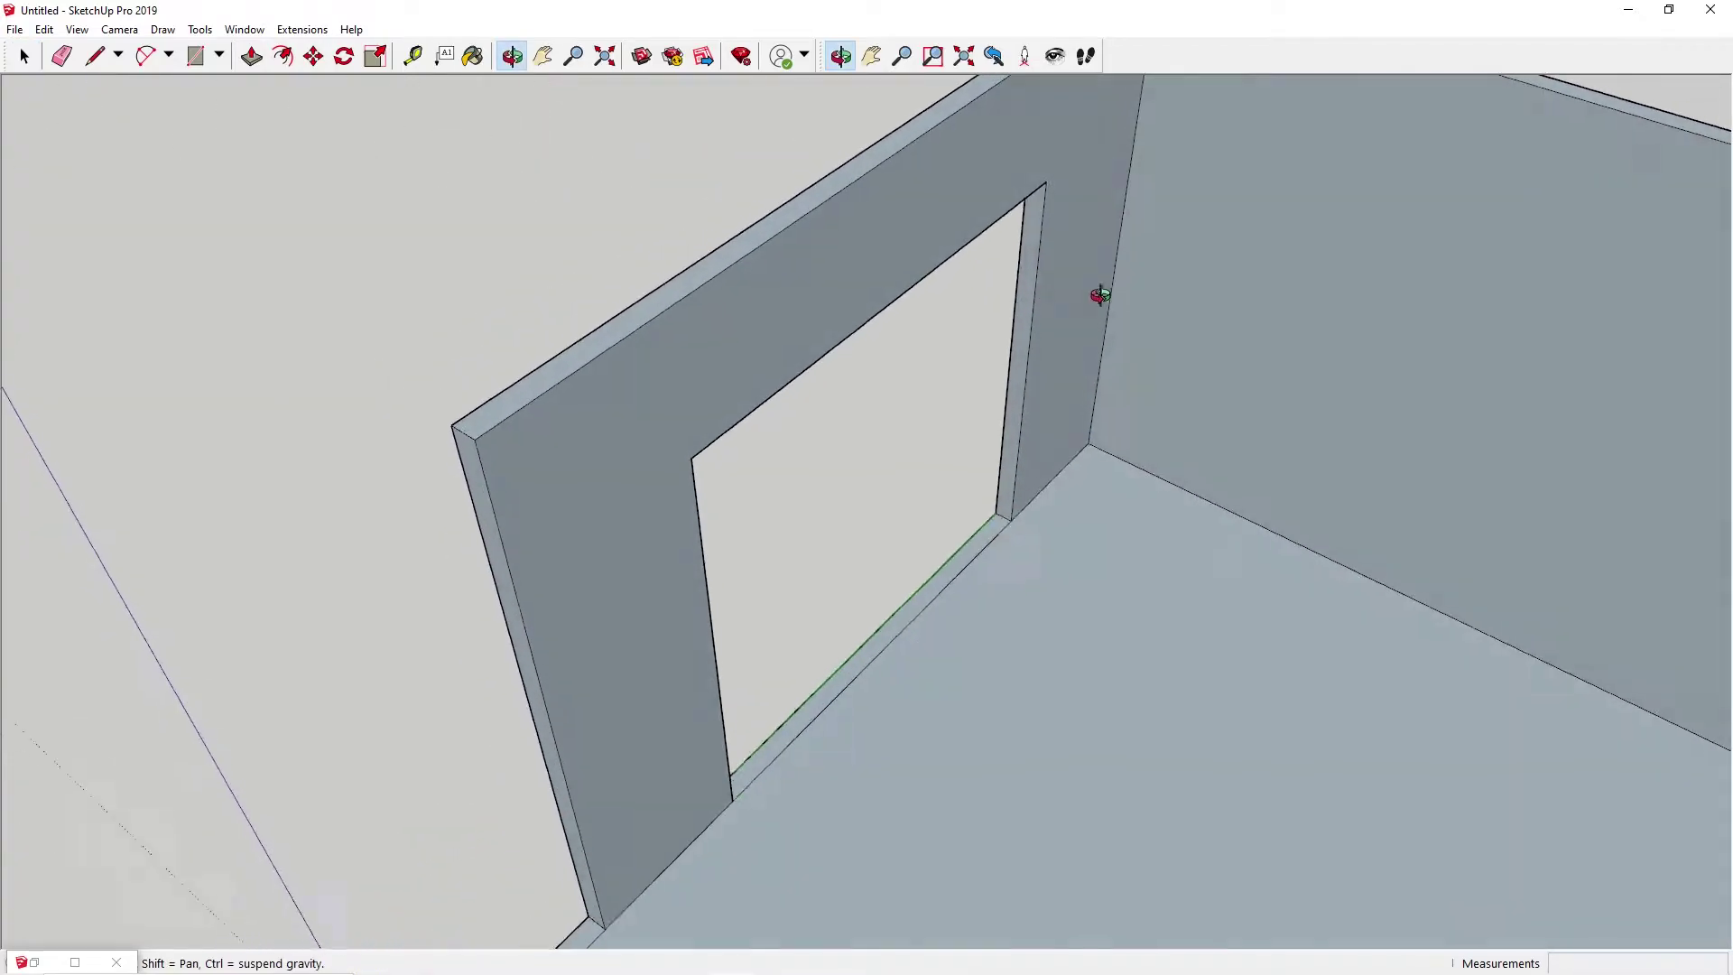
middle_click_drag(1037, 589, 956, 298)
left_click(384, 259)
key("m")
left_click(379, 233)
left_click(1073, 452)
middle_click_drag(1073, 451, 1094, 711)
scroll(1081, 316, "down", 2)
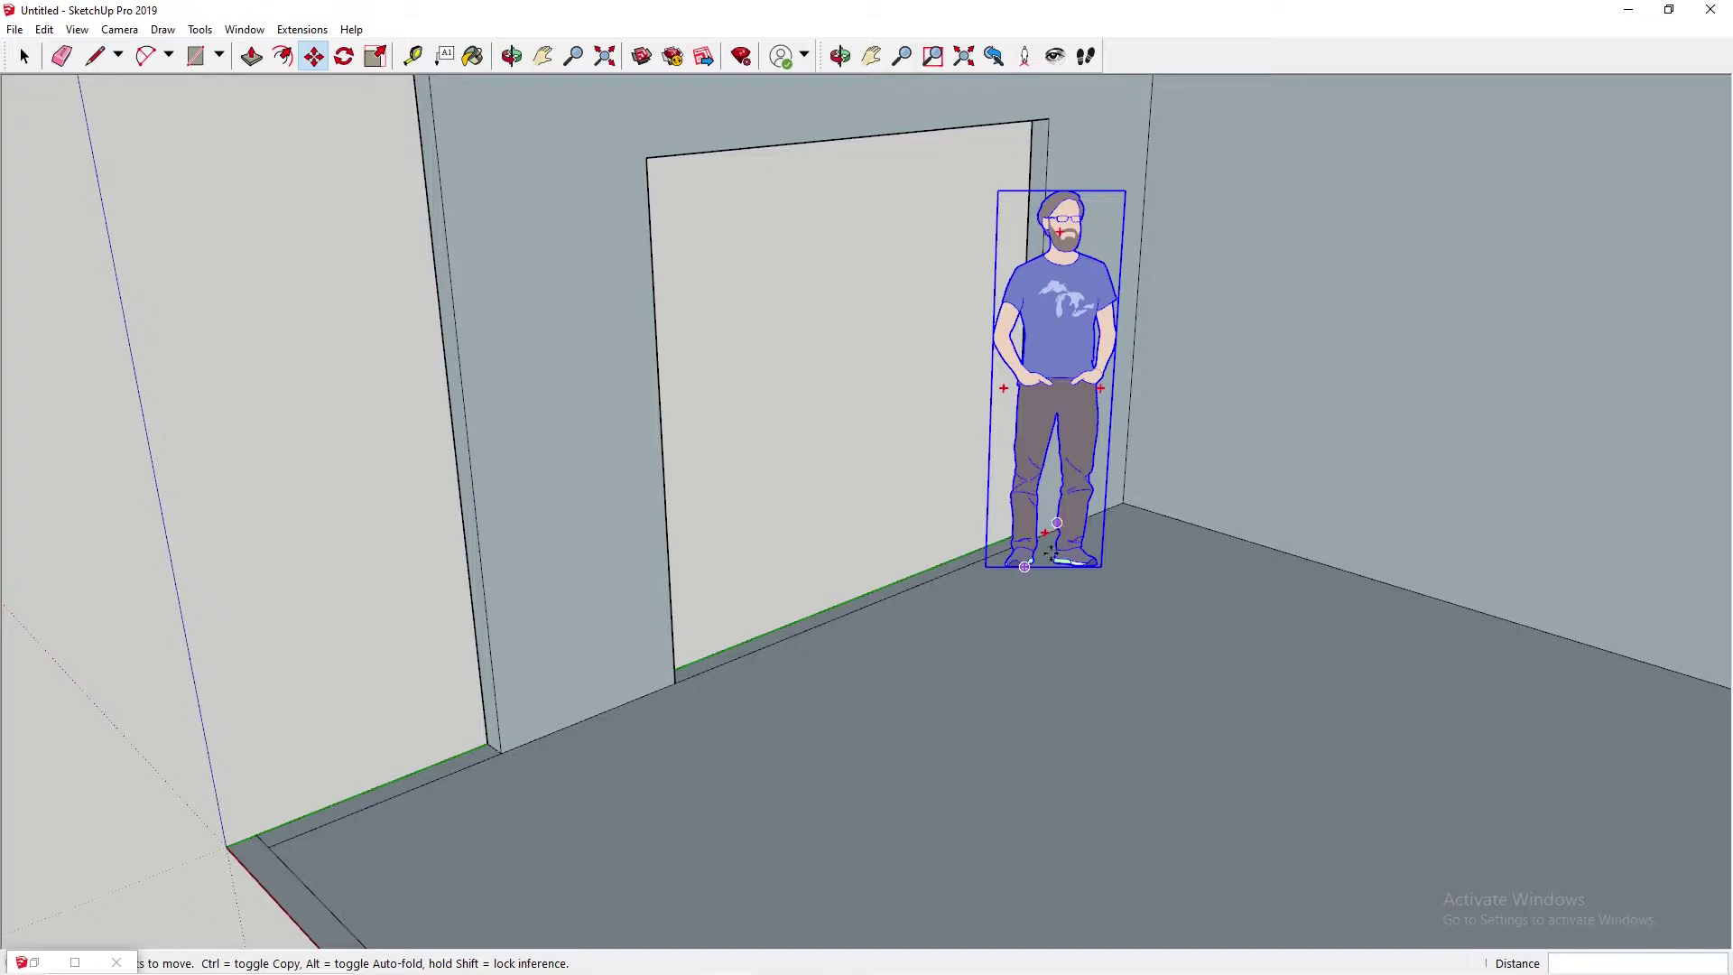
- Delete the leftover dividing lines on the underside of the widened opening
middle_click_drag(909, 410, 1032, 313)
left_click(868, 538)
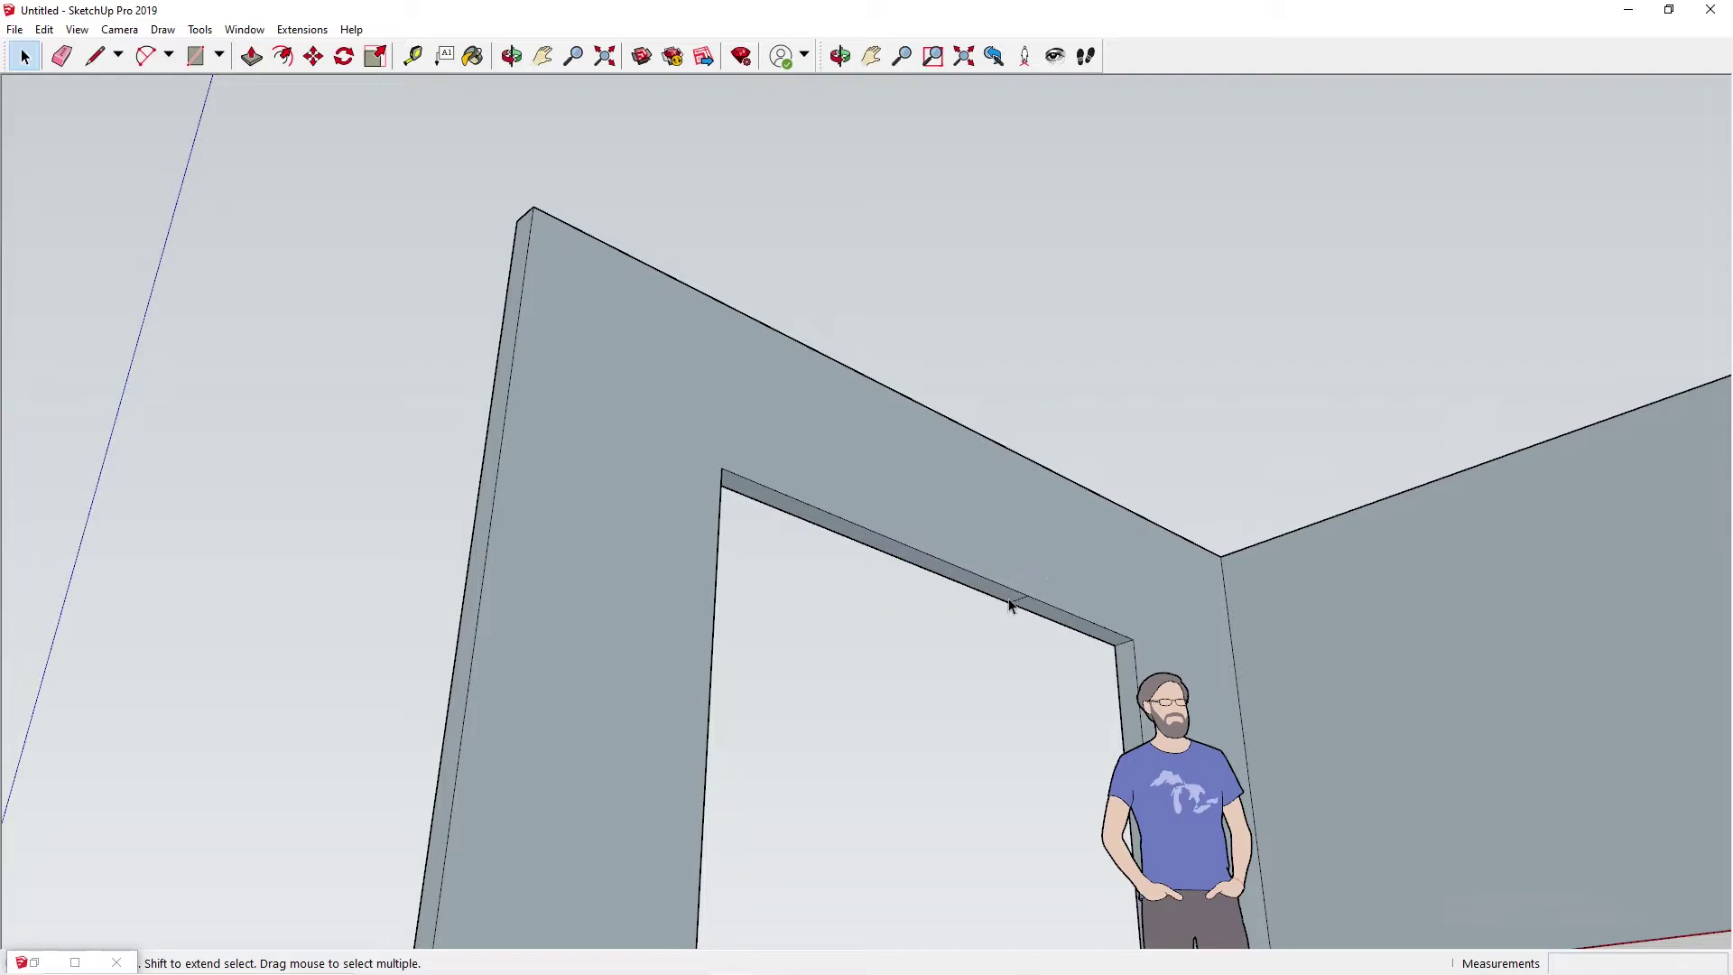
left_click(1023, 599)
key("Escape")
- Measure the height from the opening's upper corner to the top of the wall
middle_click_drag(1017, 572, 607, 213)
left_click(413, 56)
left_click(712, 548)
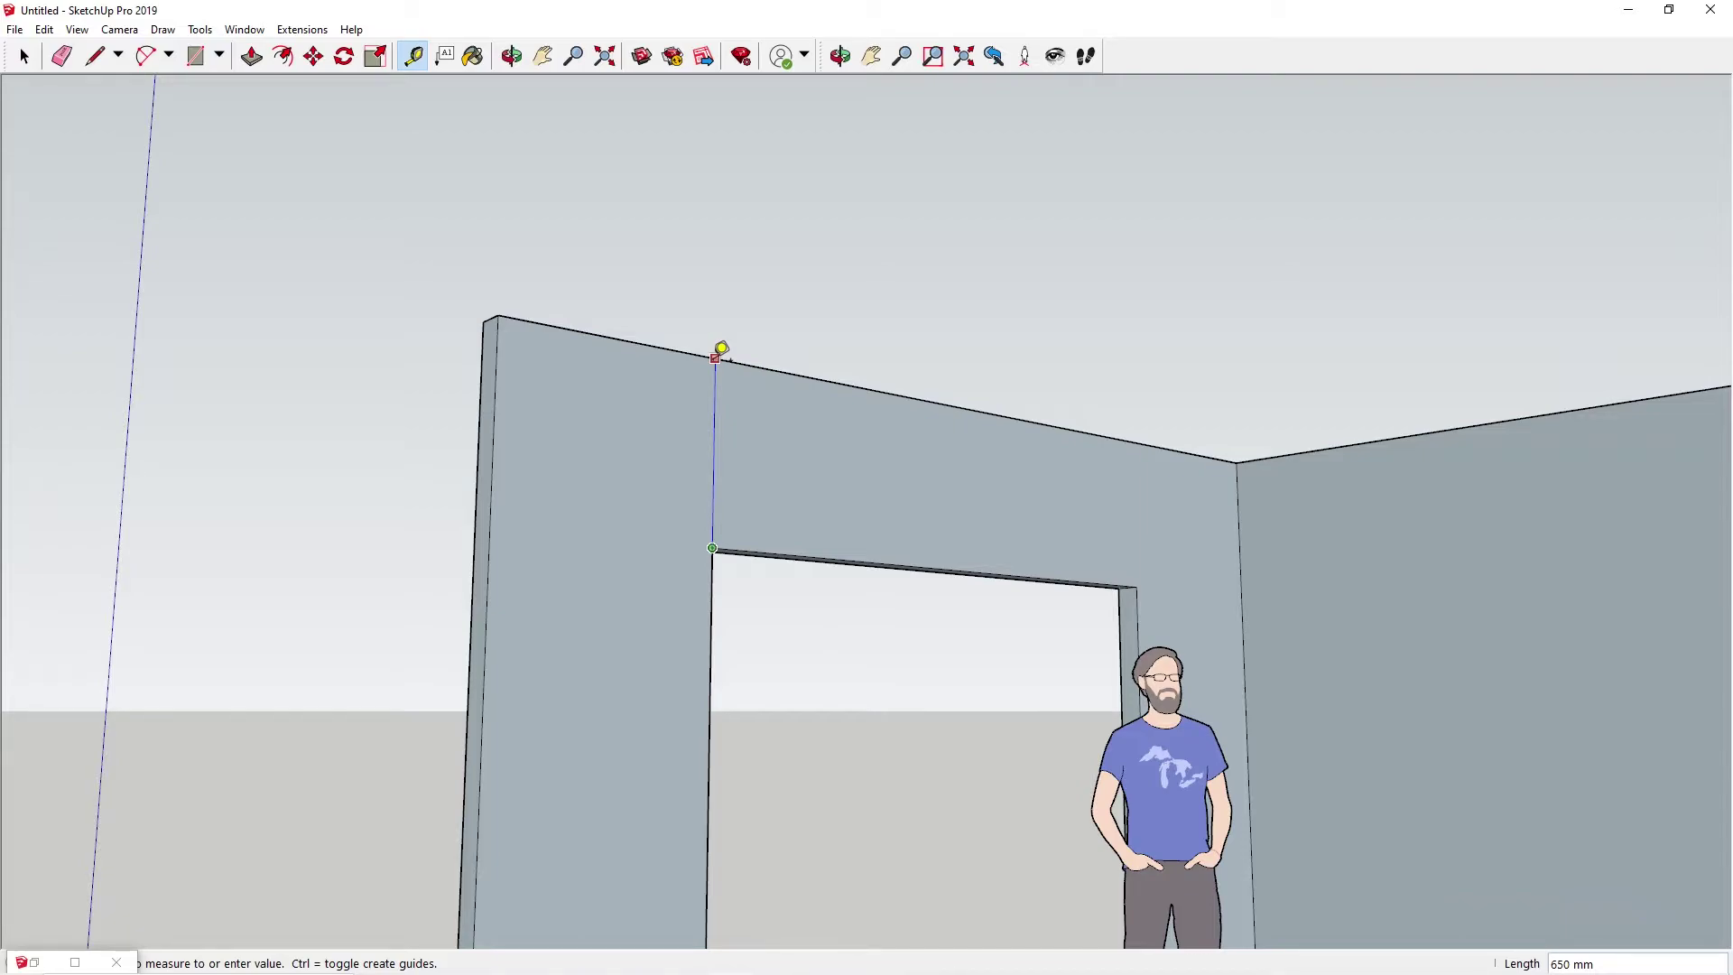
key("Escape")
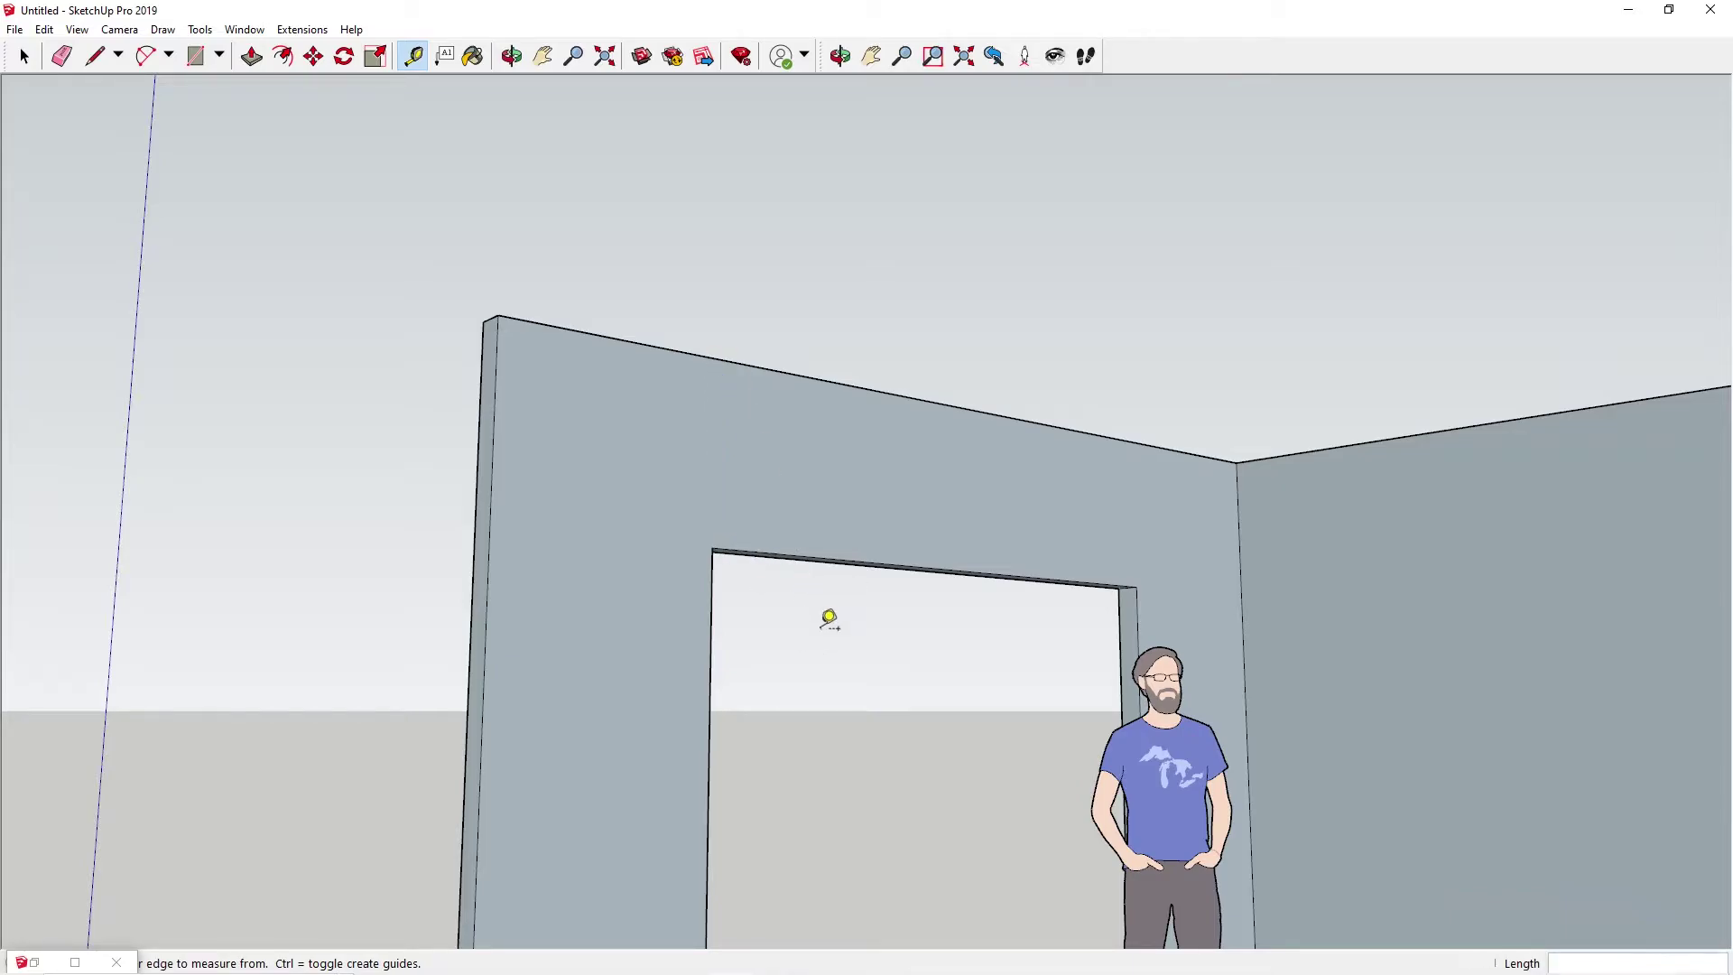
- Push the underside of the opening up by 300 mm to make the archway taller
key("p")
middle_click_drag(913, 740, 947, 591)
left_click(952, 581)
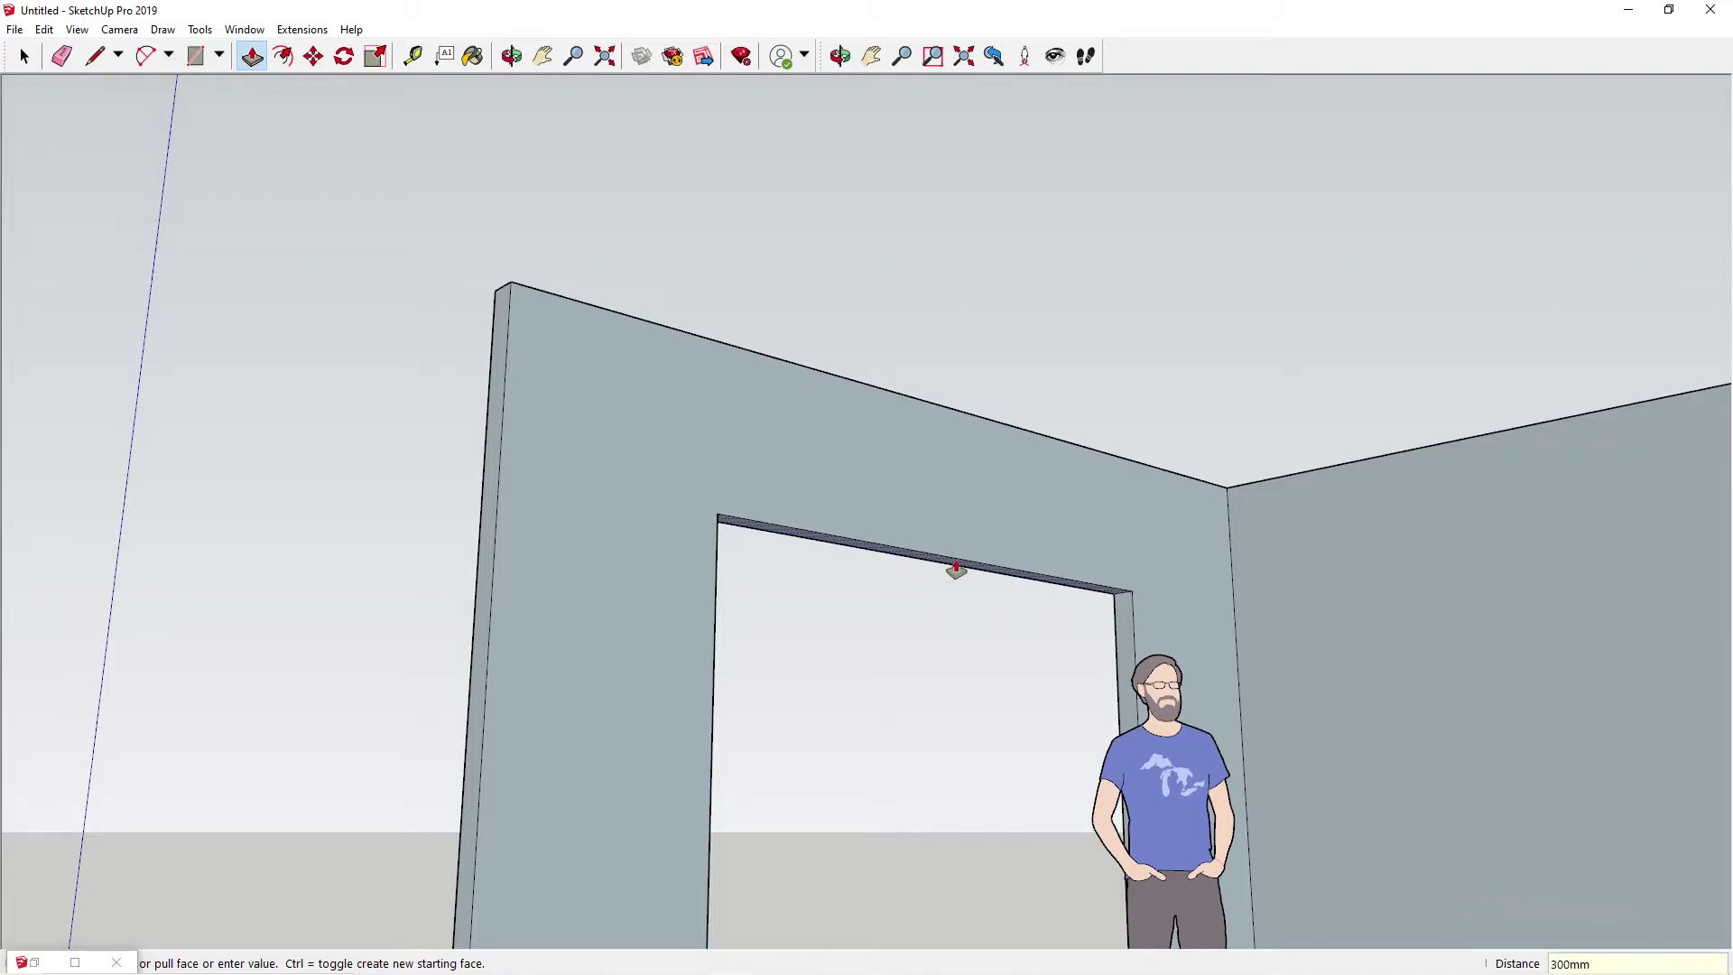
key("Return")
middle_click_drag(1138, 502, 1136, 509)
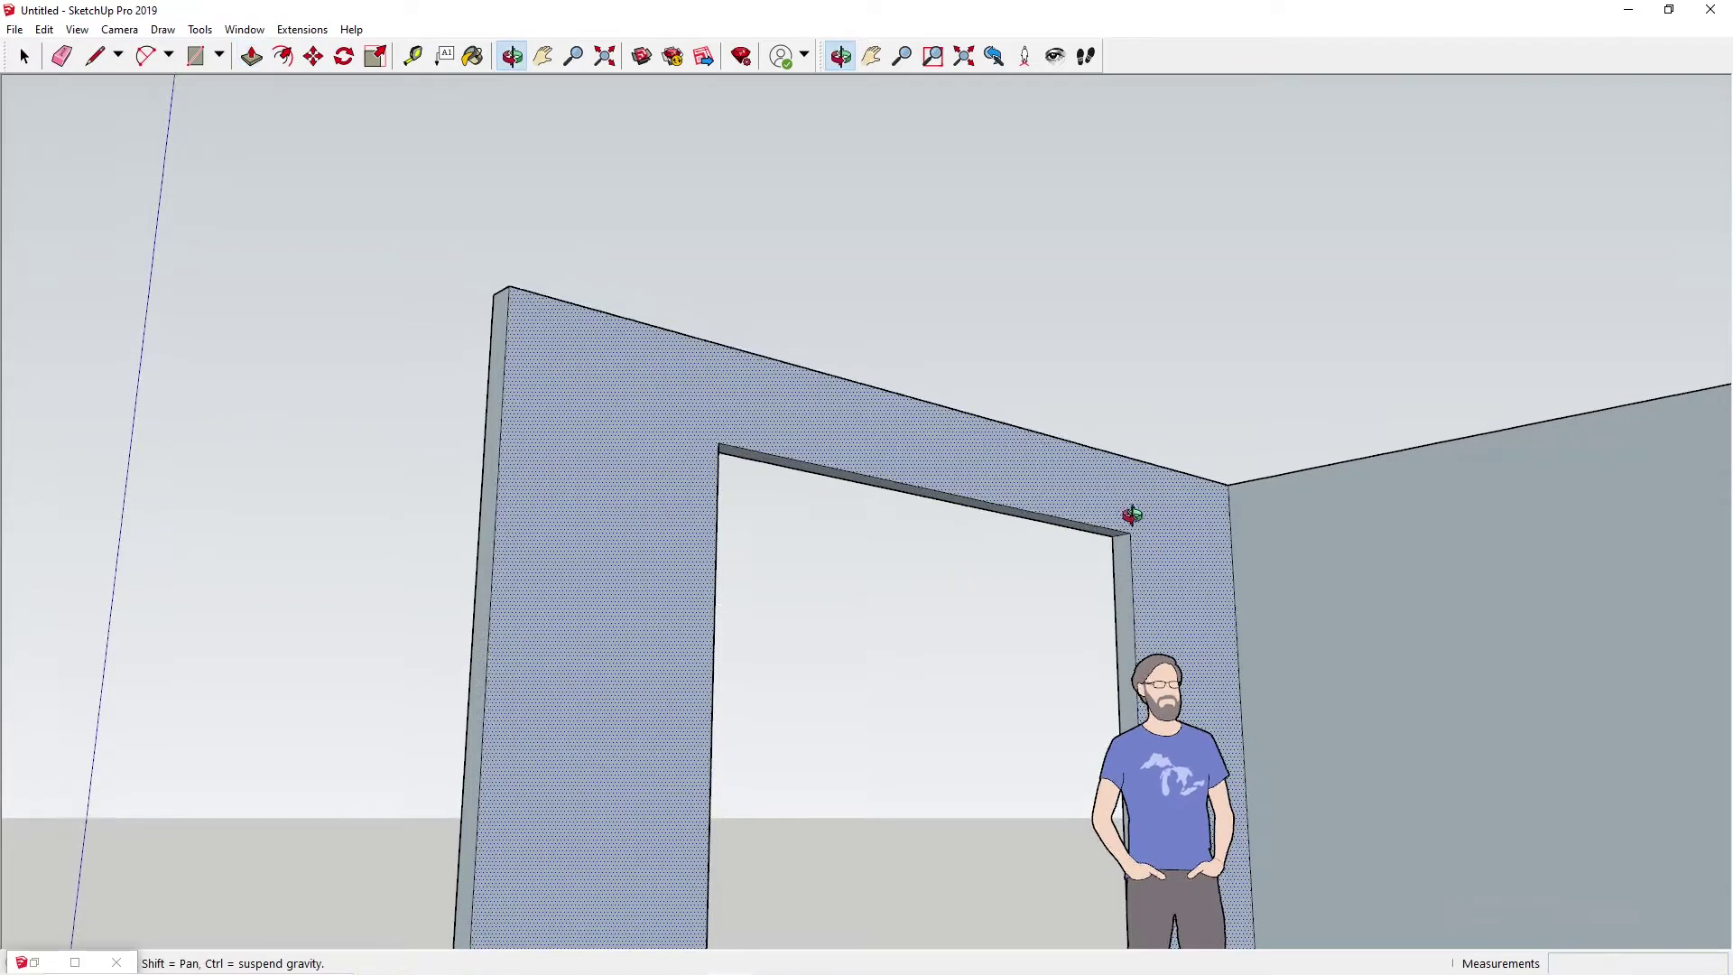
- Move the scale figure of the man out of the room, beyond the wall with the opening
scroll(815, 623, "up", 5)
middle_click_drag(816, 622, 1573, 661)
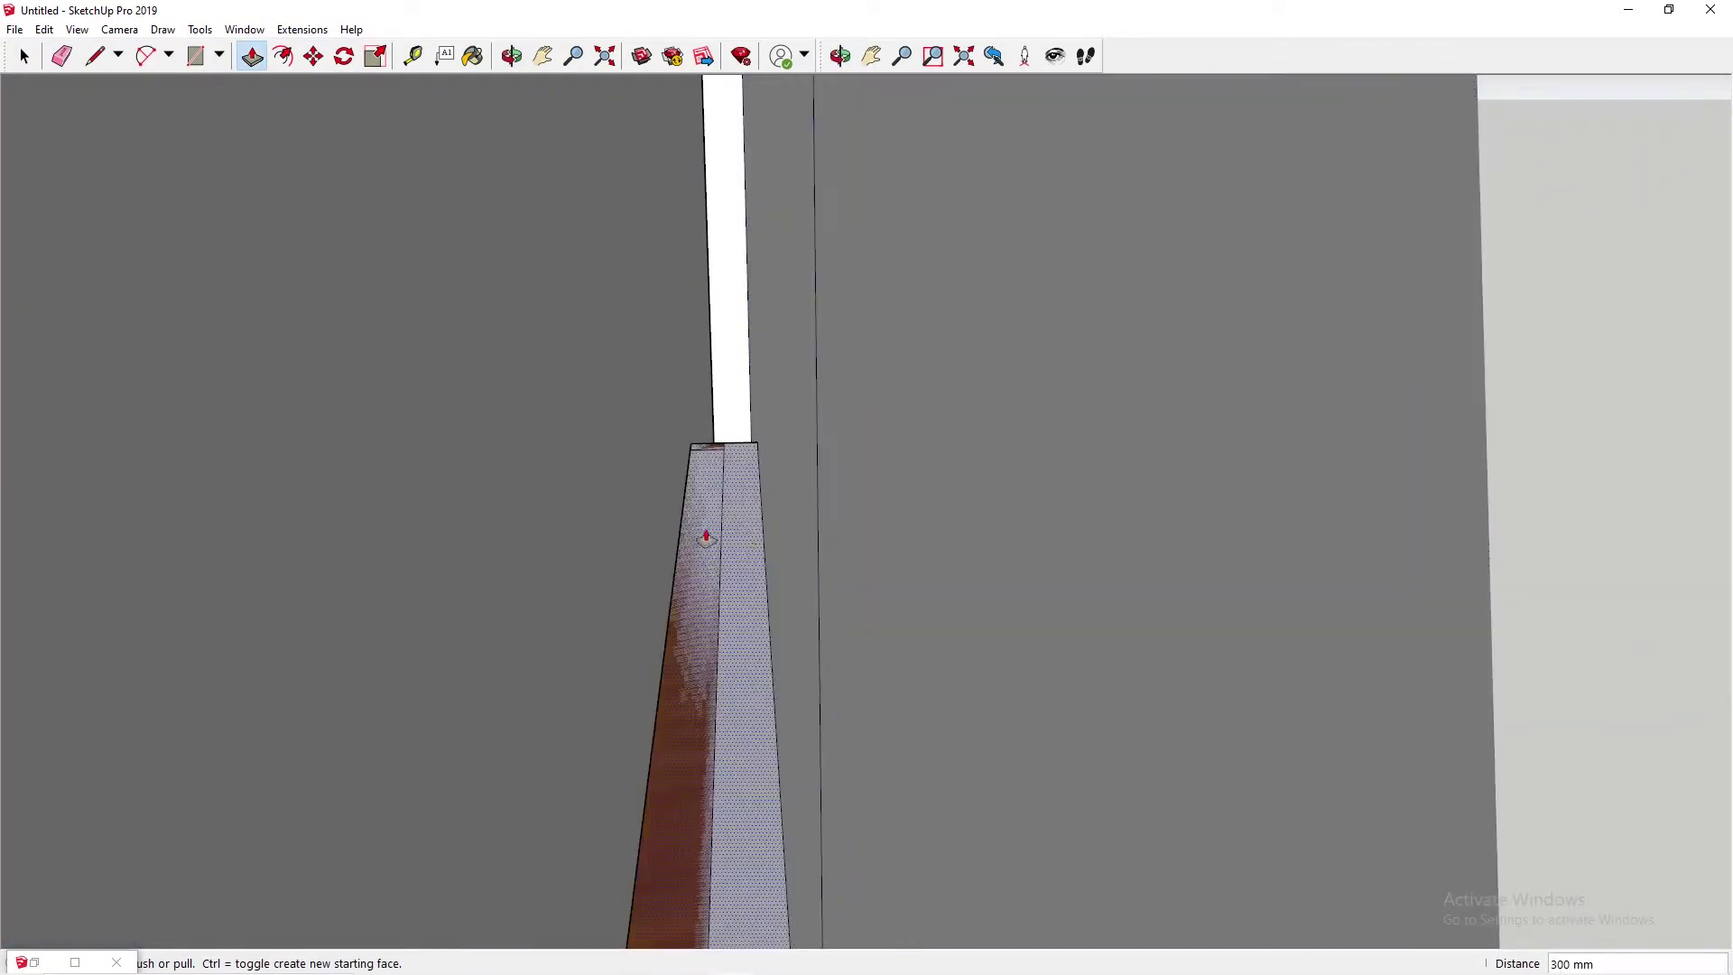
middle_click_drag(545, 507, 1636, 487, "shift")
mouse_move(905, 496)
middle_mouse_down("shift")
mouse_move(1373, 495)
mouse_move(948, 460)
mouse_move(1048, 406)
mouse_move(998, 436)
mouse_move(1296, 466)
mouse_move(1099, 393)
middle_mouse_up("shift")
scroll(1336, 513, "down", 5)
middle_click_drag(1029, 437, 1134, 433)
scroll(1033, 390, "down", 3)
middle_click_drag(973, 355, 899, 541)
left_click(478, 534)
left_click(539, 543)
key("m")
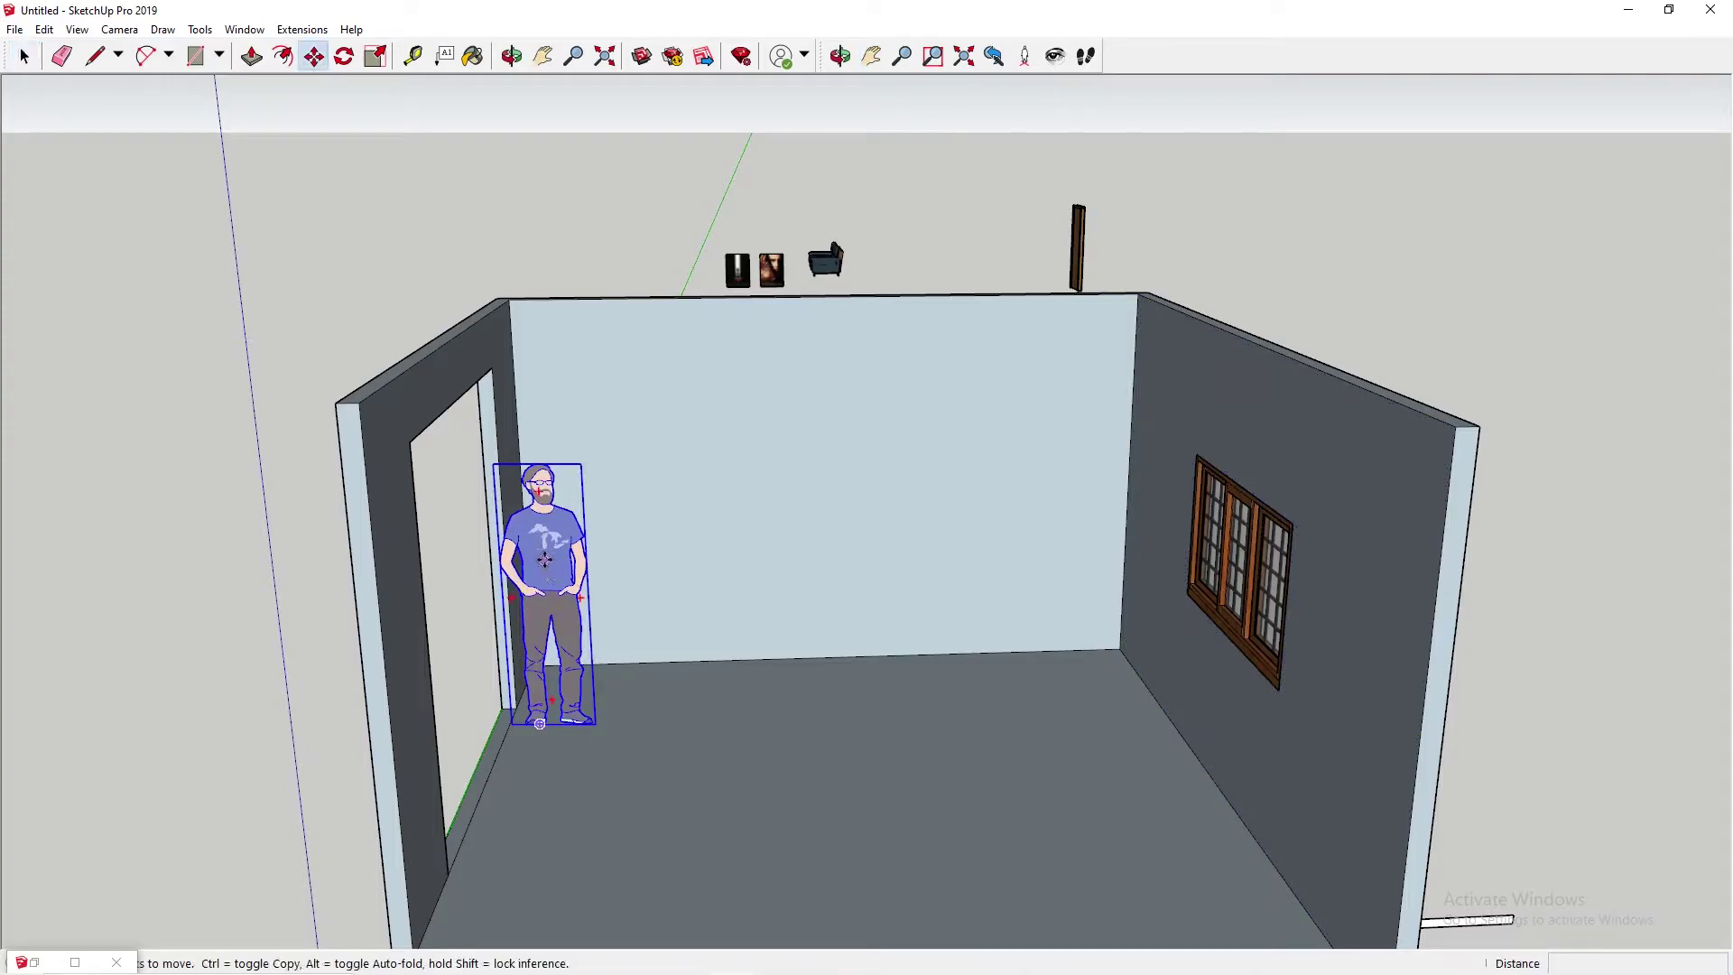
left_click(541, 557)
left_click(144, 534)
- Draw a 4500 mm line across the floor from the inner front corner of the wall with the opening
scroll(1168, 715, "down", 3)
middle_click_drag(1130, 736, 1115, 693)
scroll(1115, 693, "up", 3)
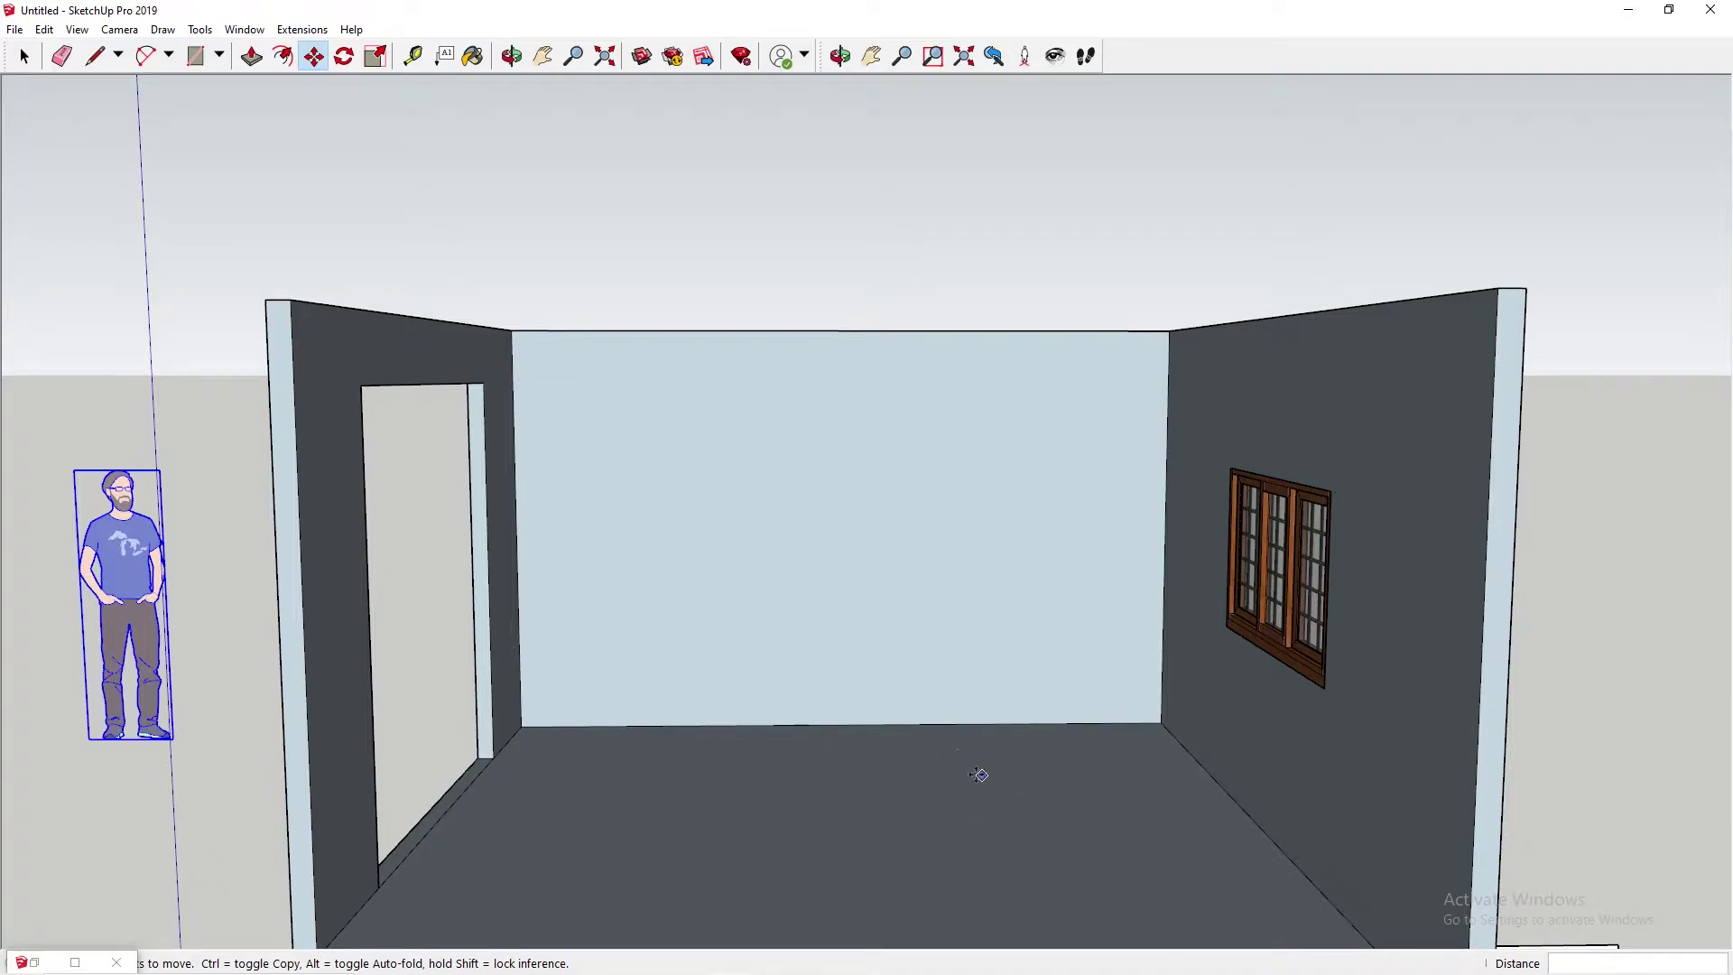
middle_click_drag(877, 835, 802, 731, "shift")
left_click(95, 56)
left_click(411, 822)
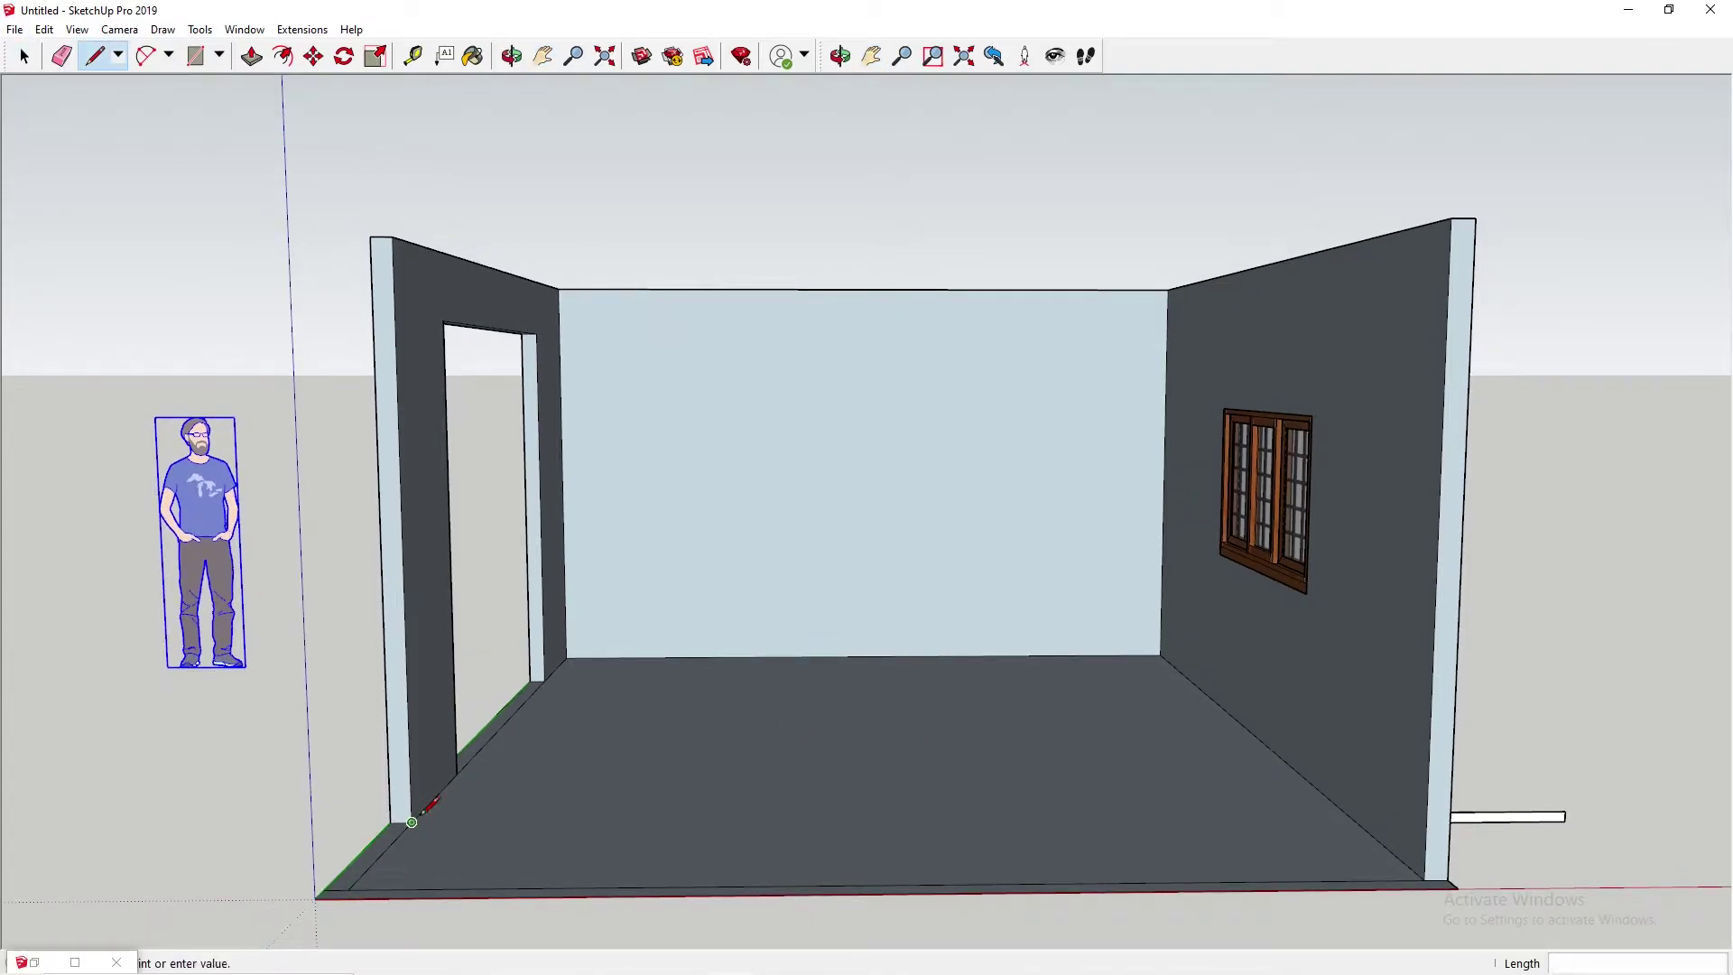
type("4500")
key("Return")
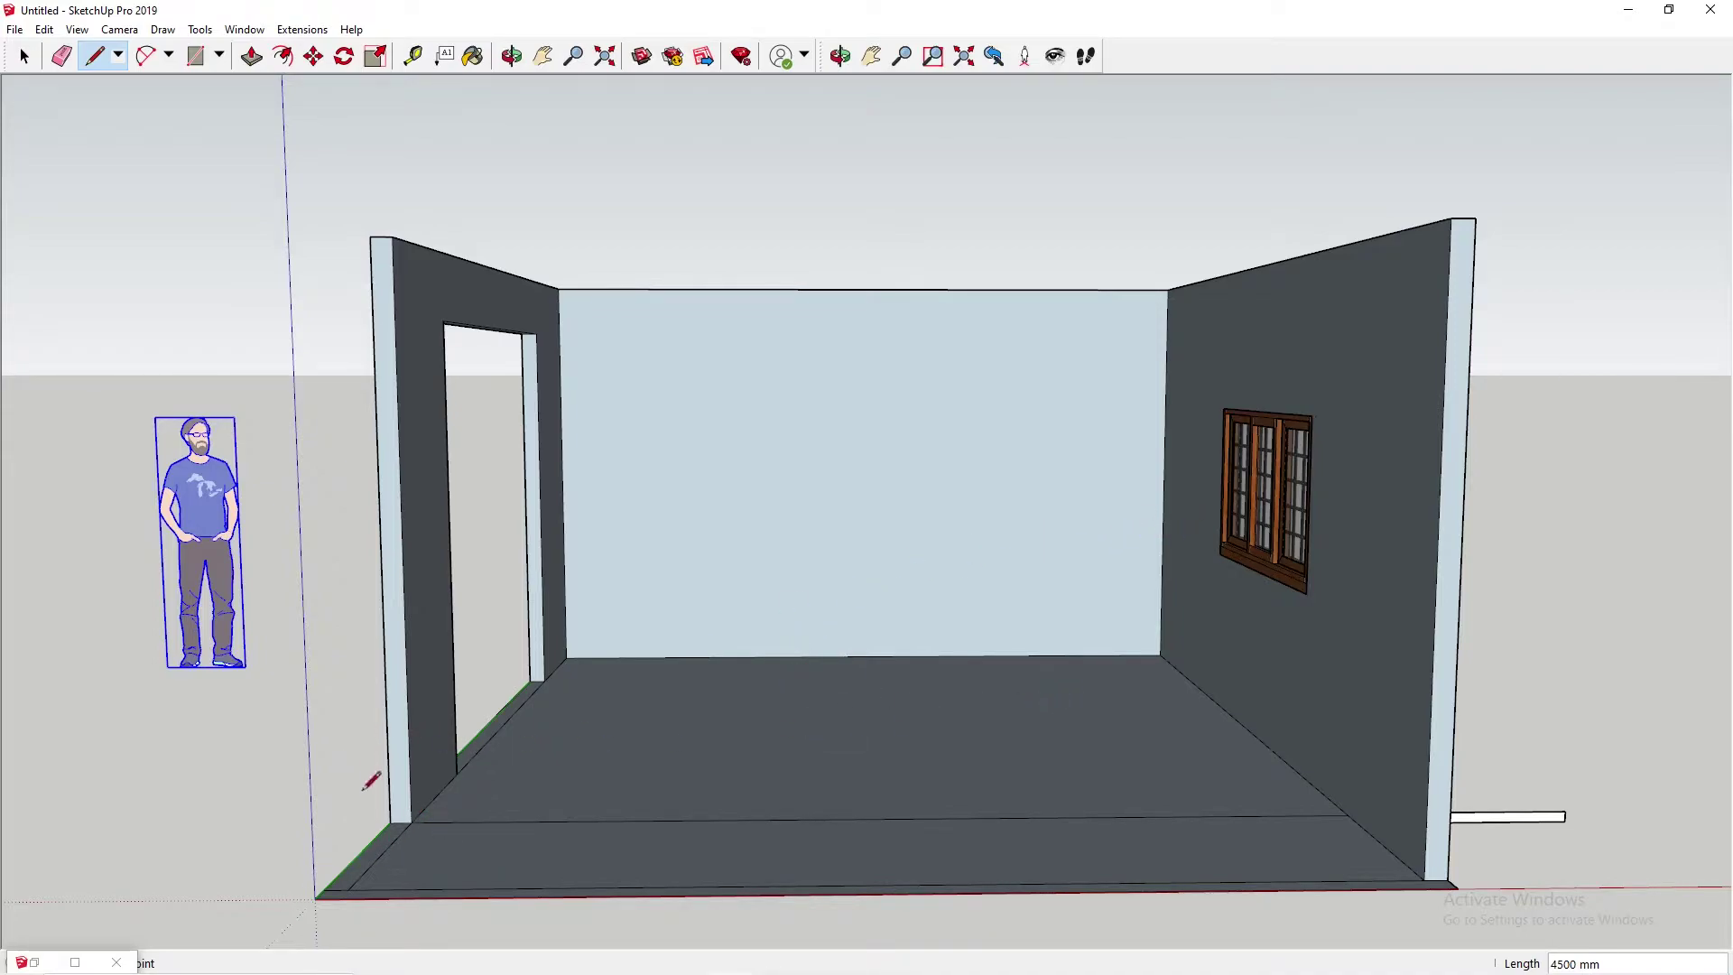
- Draw an 800 mm line from the wall's inner end corner toward the floor's front edge, and delete the 4500 mm line across the floor
left_click(412, 822)
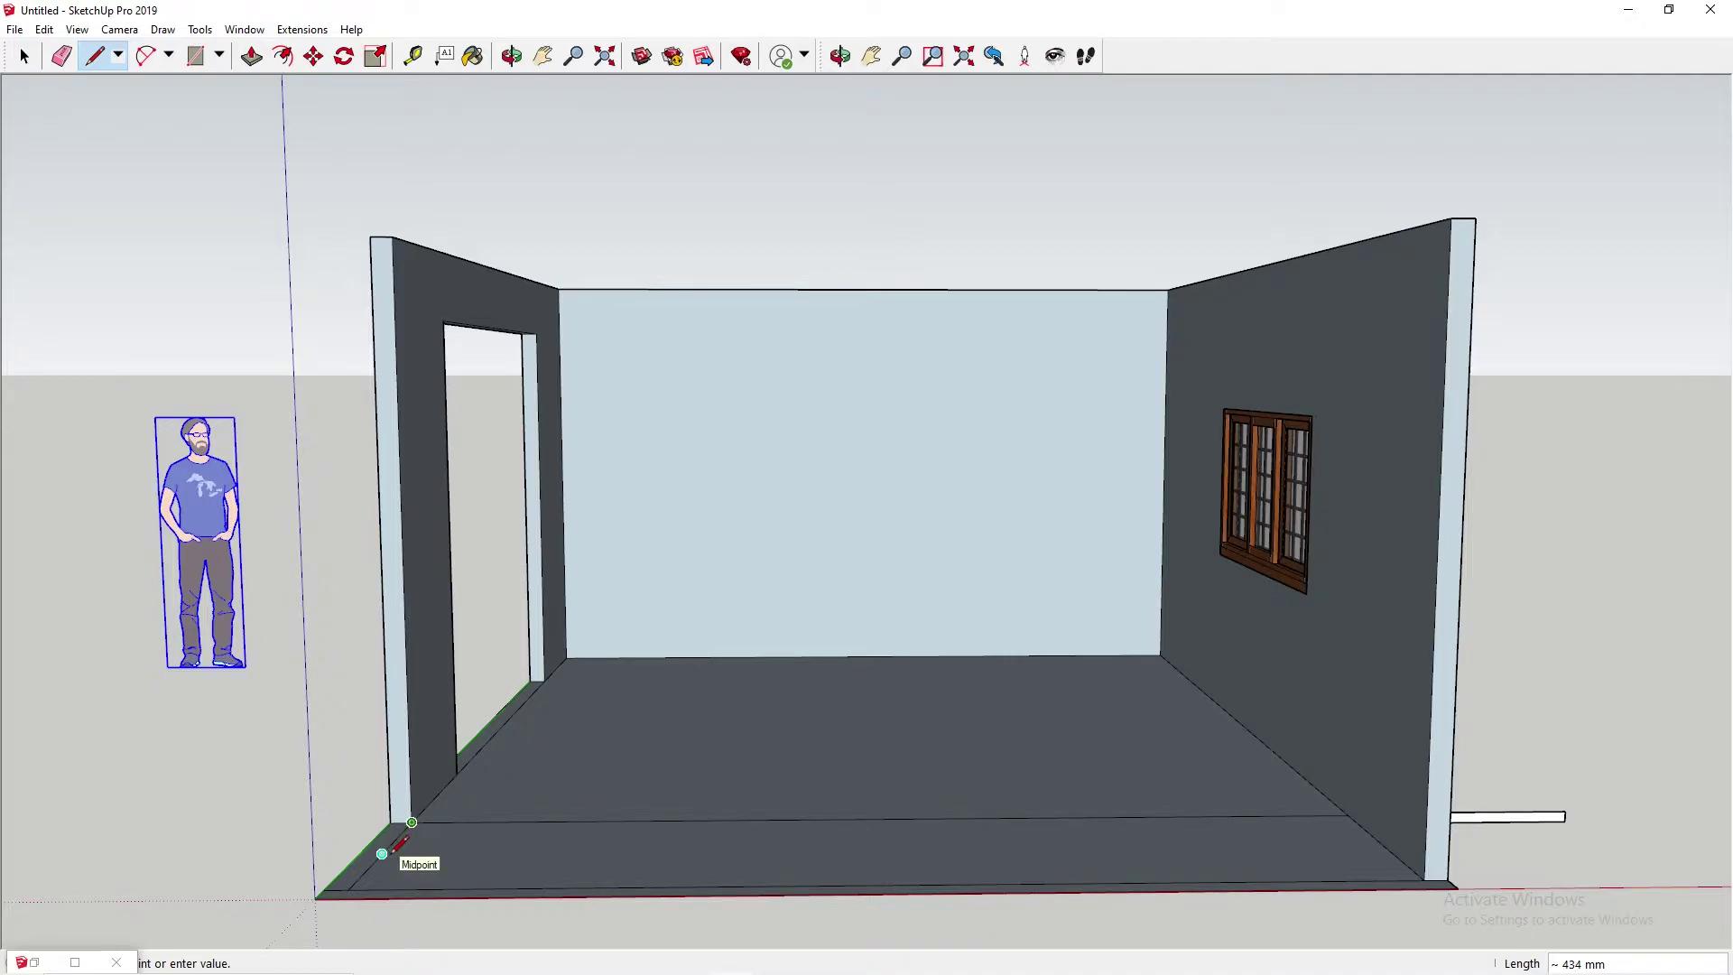
left_click(394, 848)
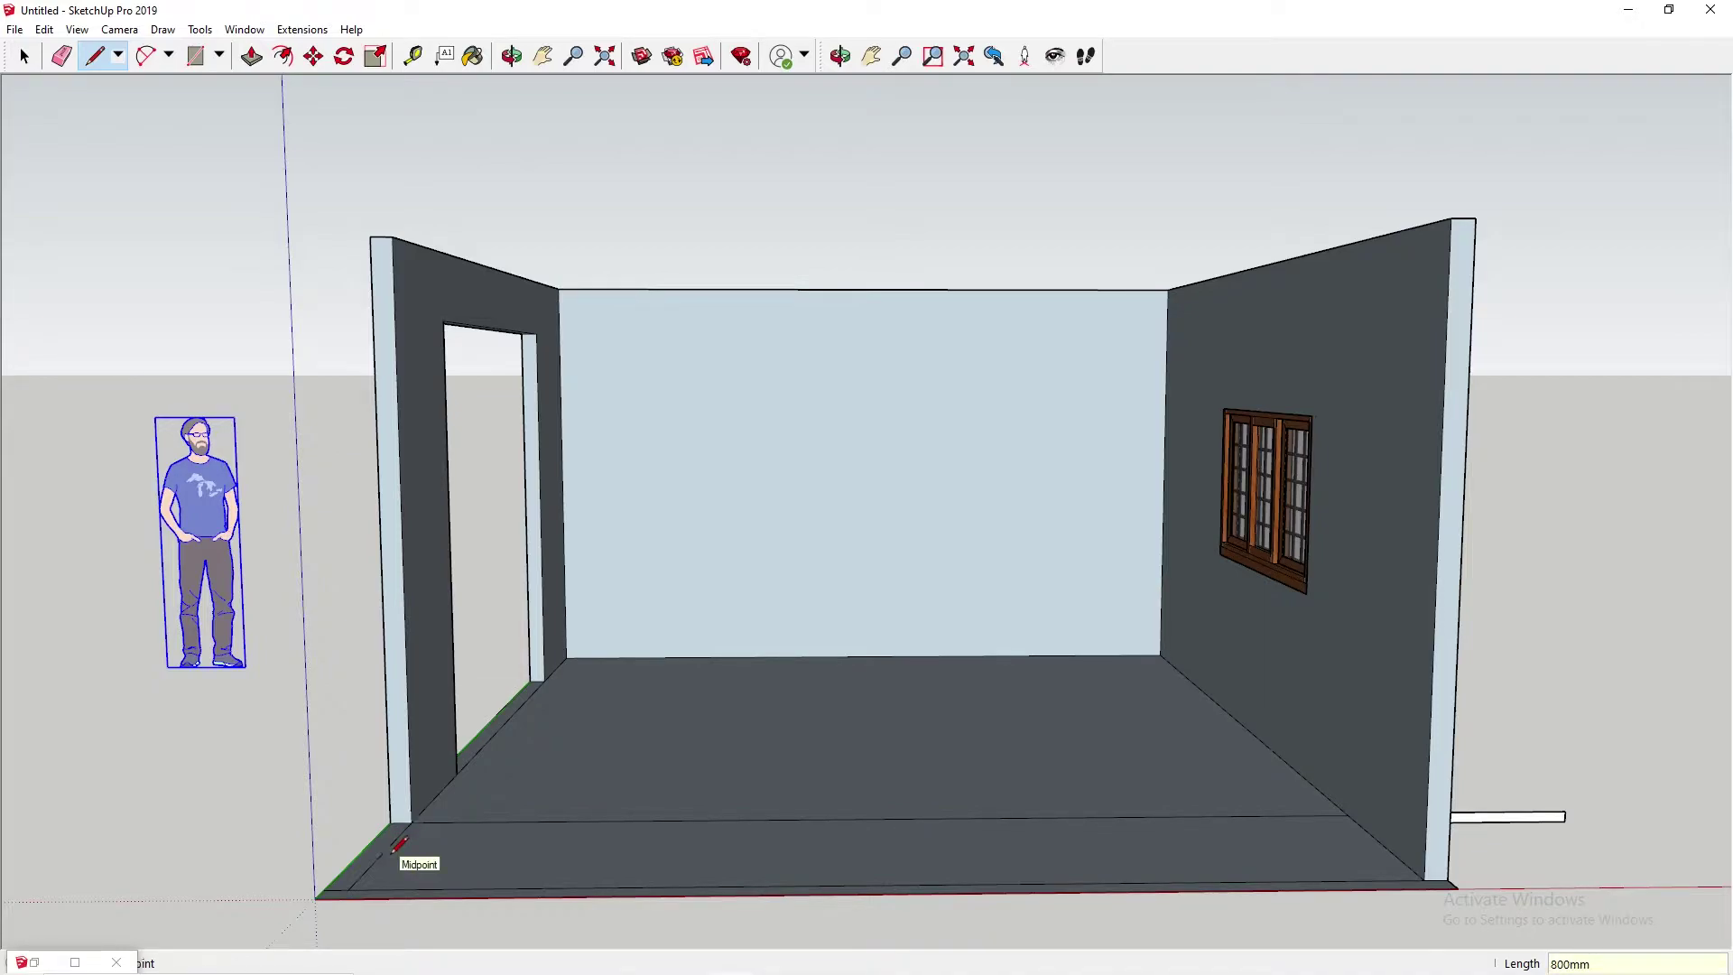
left_click(354, 882)
left_click(354, 882)
key("space")
left_click(486, 822)
key("Delete")
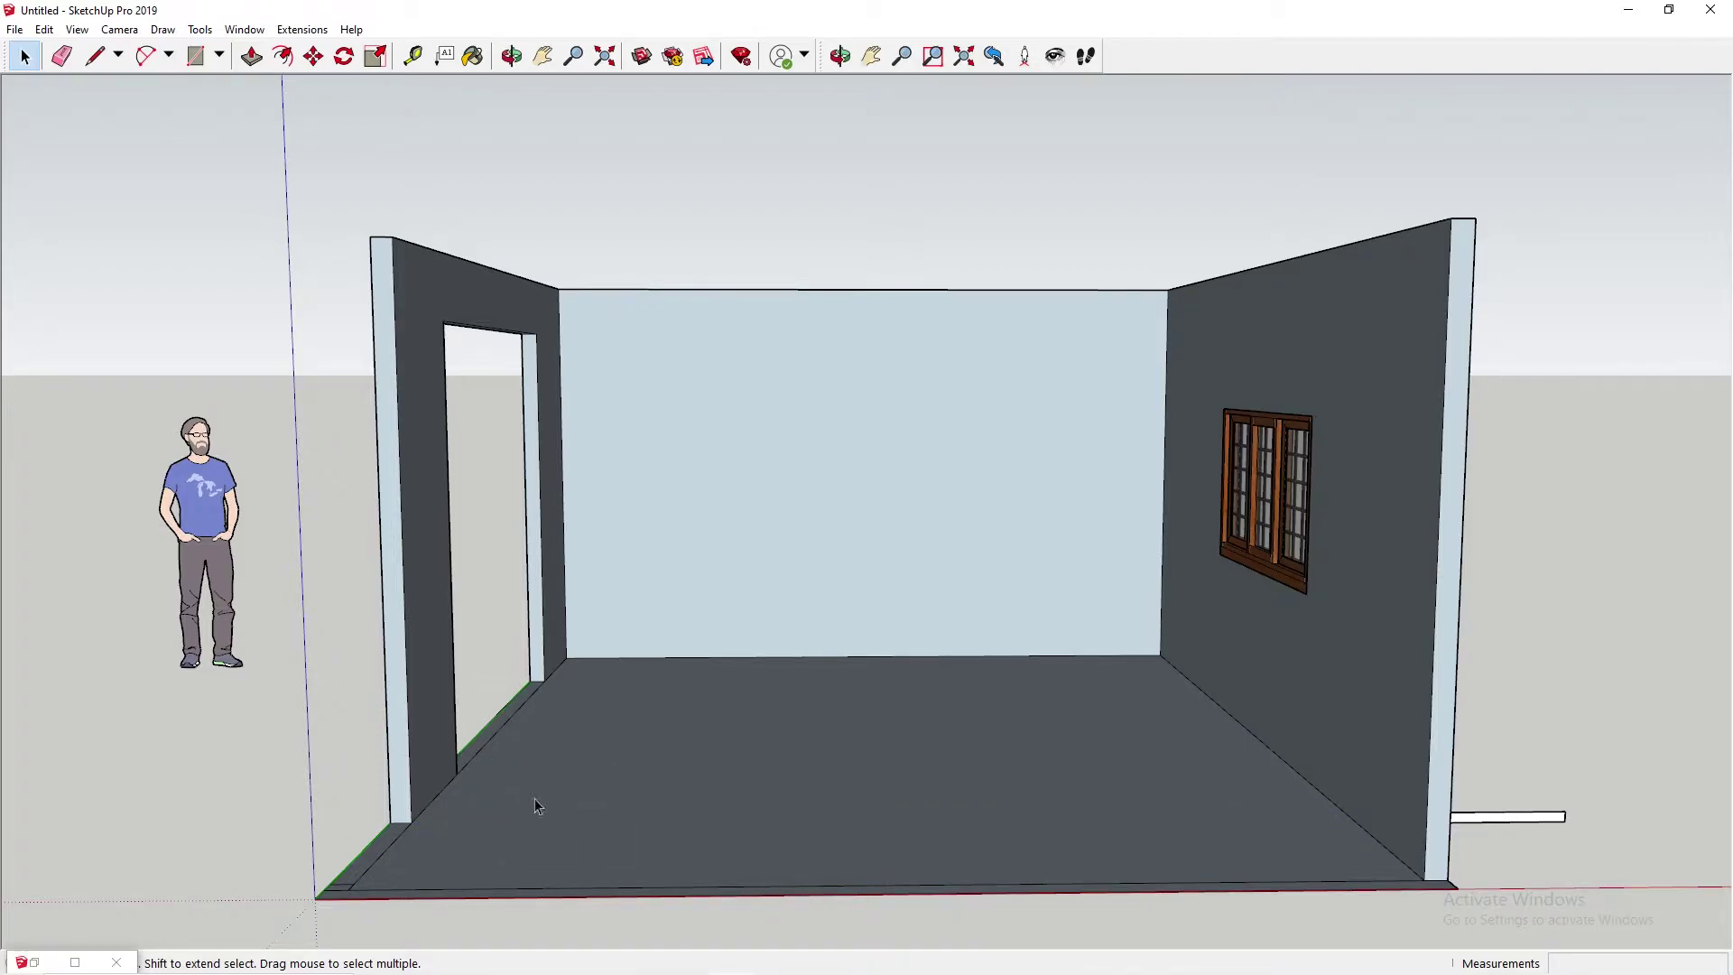
- Extend the wall with the opening by pulling the floor strip at its end up 2750 mm, level with the wall's top
key("p")
left_click(394, 838)
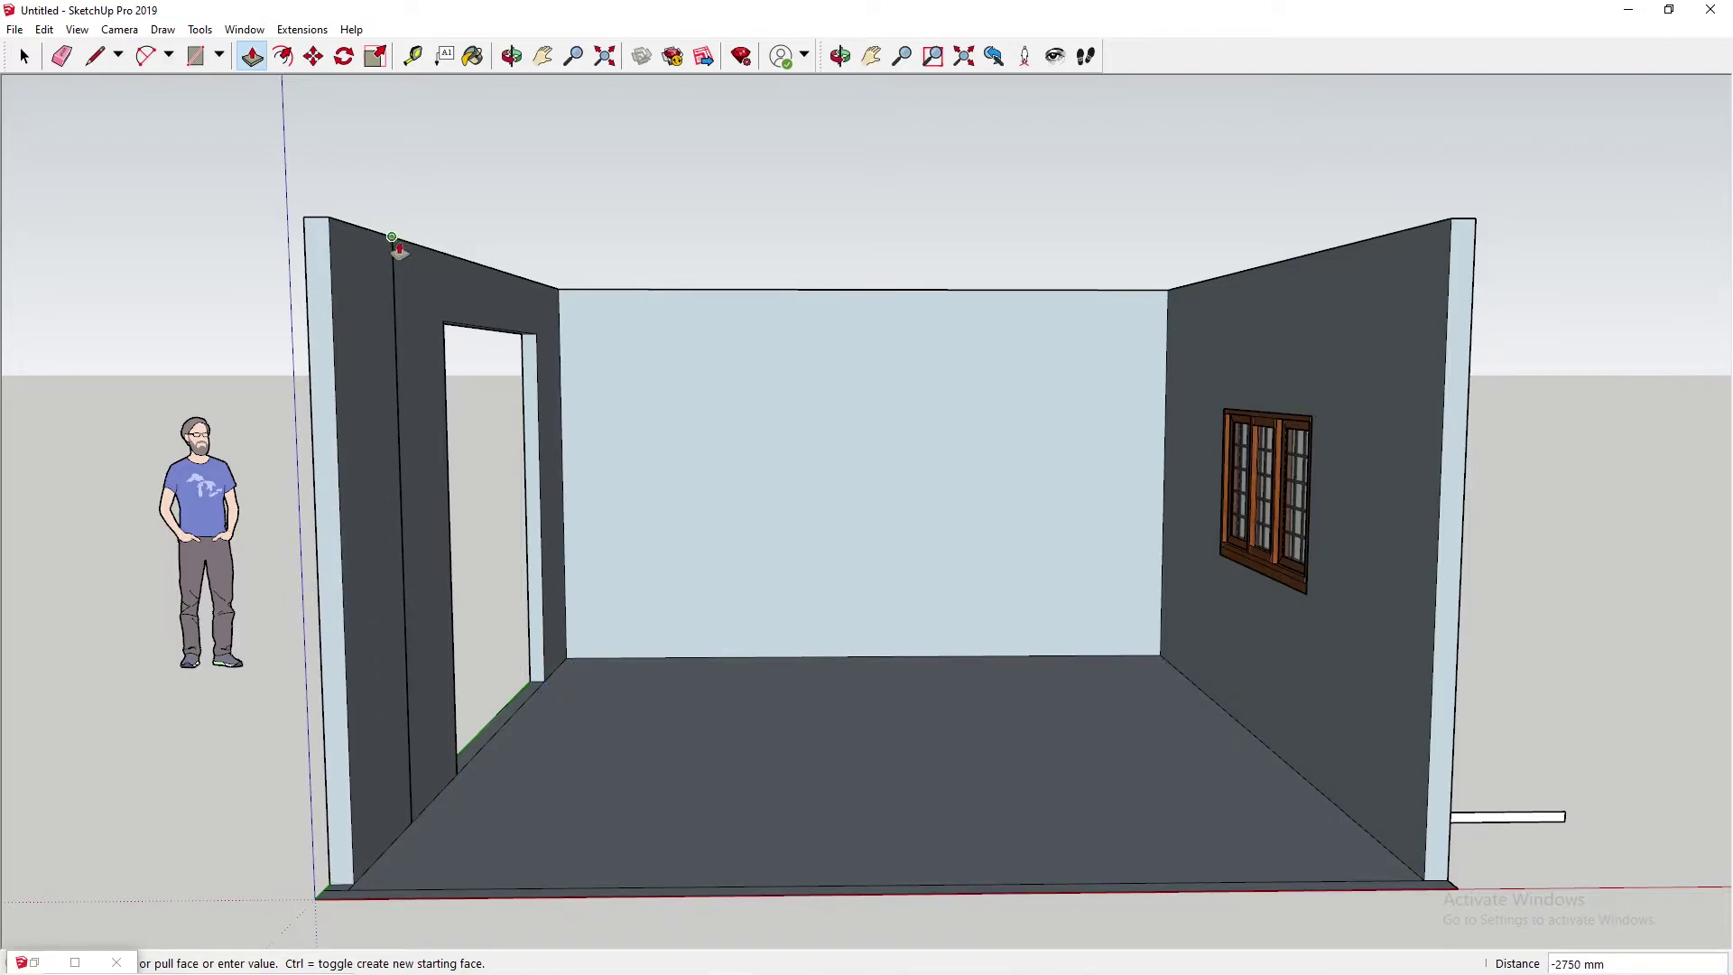
left_click(392, 241)
key("space")
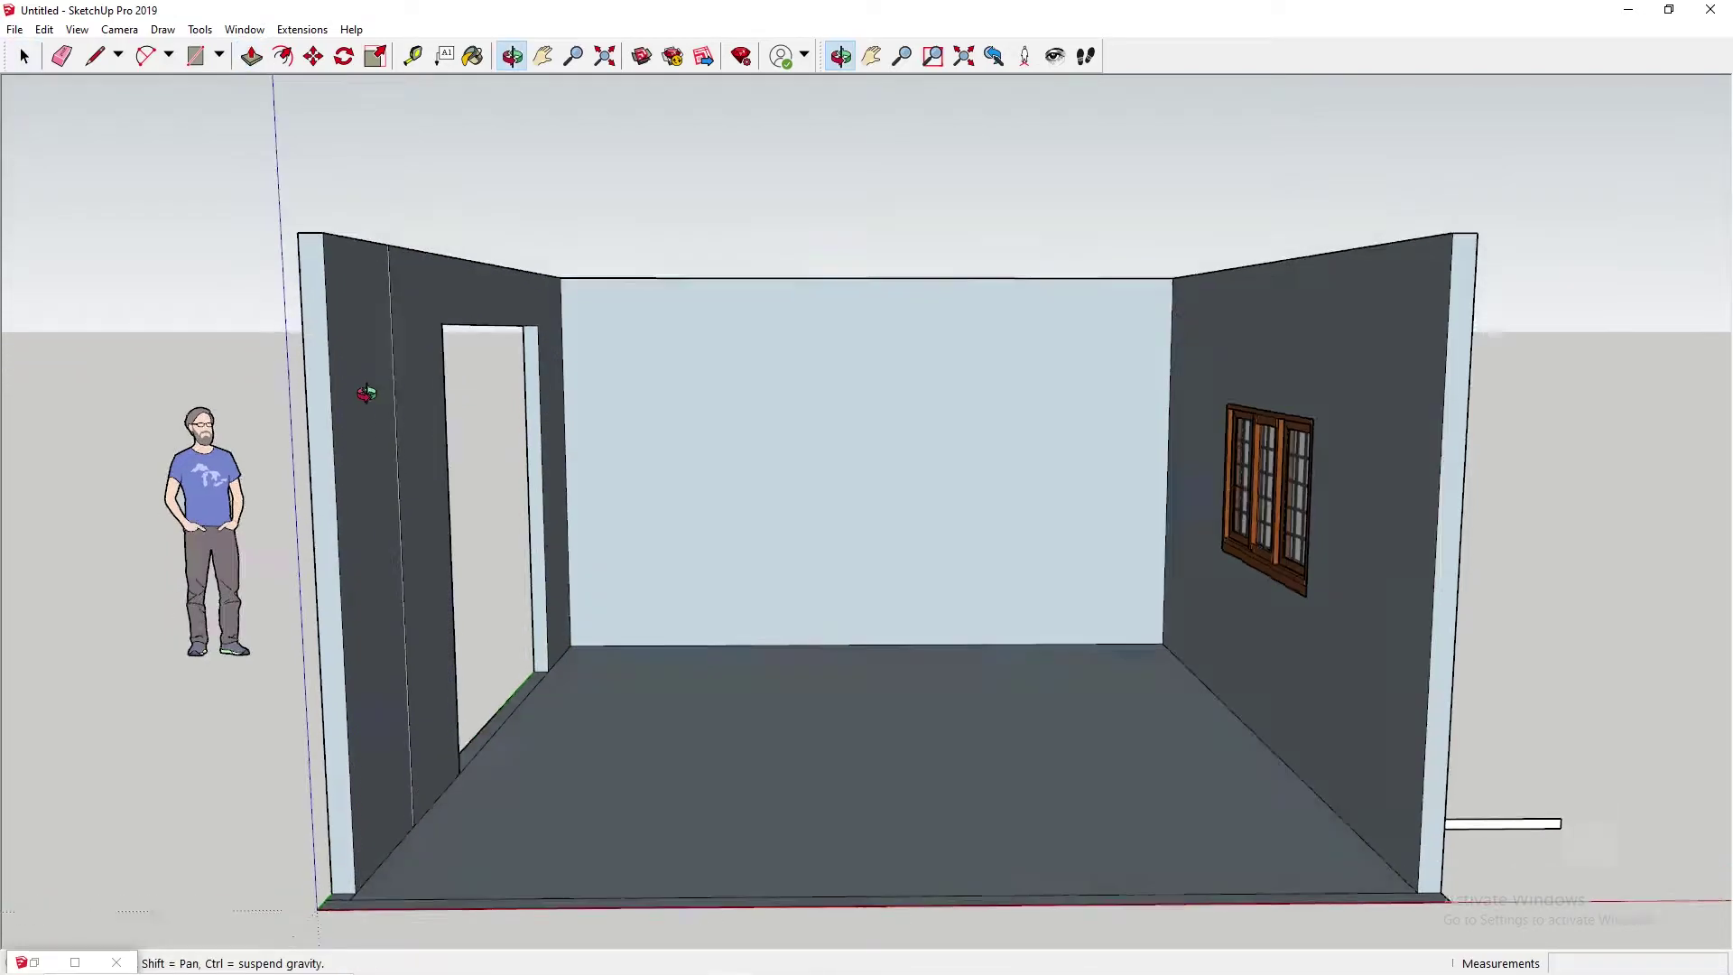
- Delete the vertical seam line between the new wall section and the existing wall on the room side
middle_click_drag(394, 379, 312, 469)
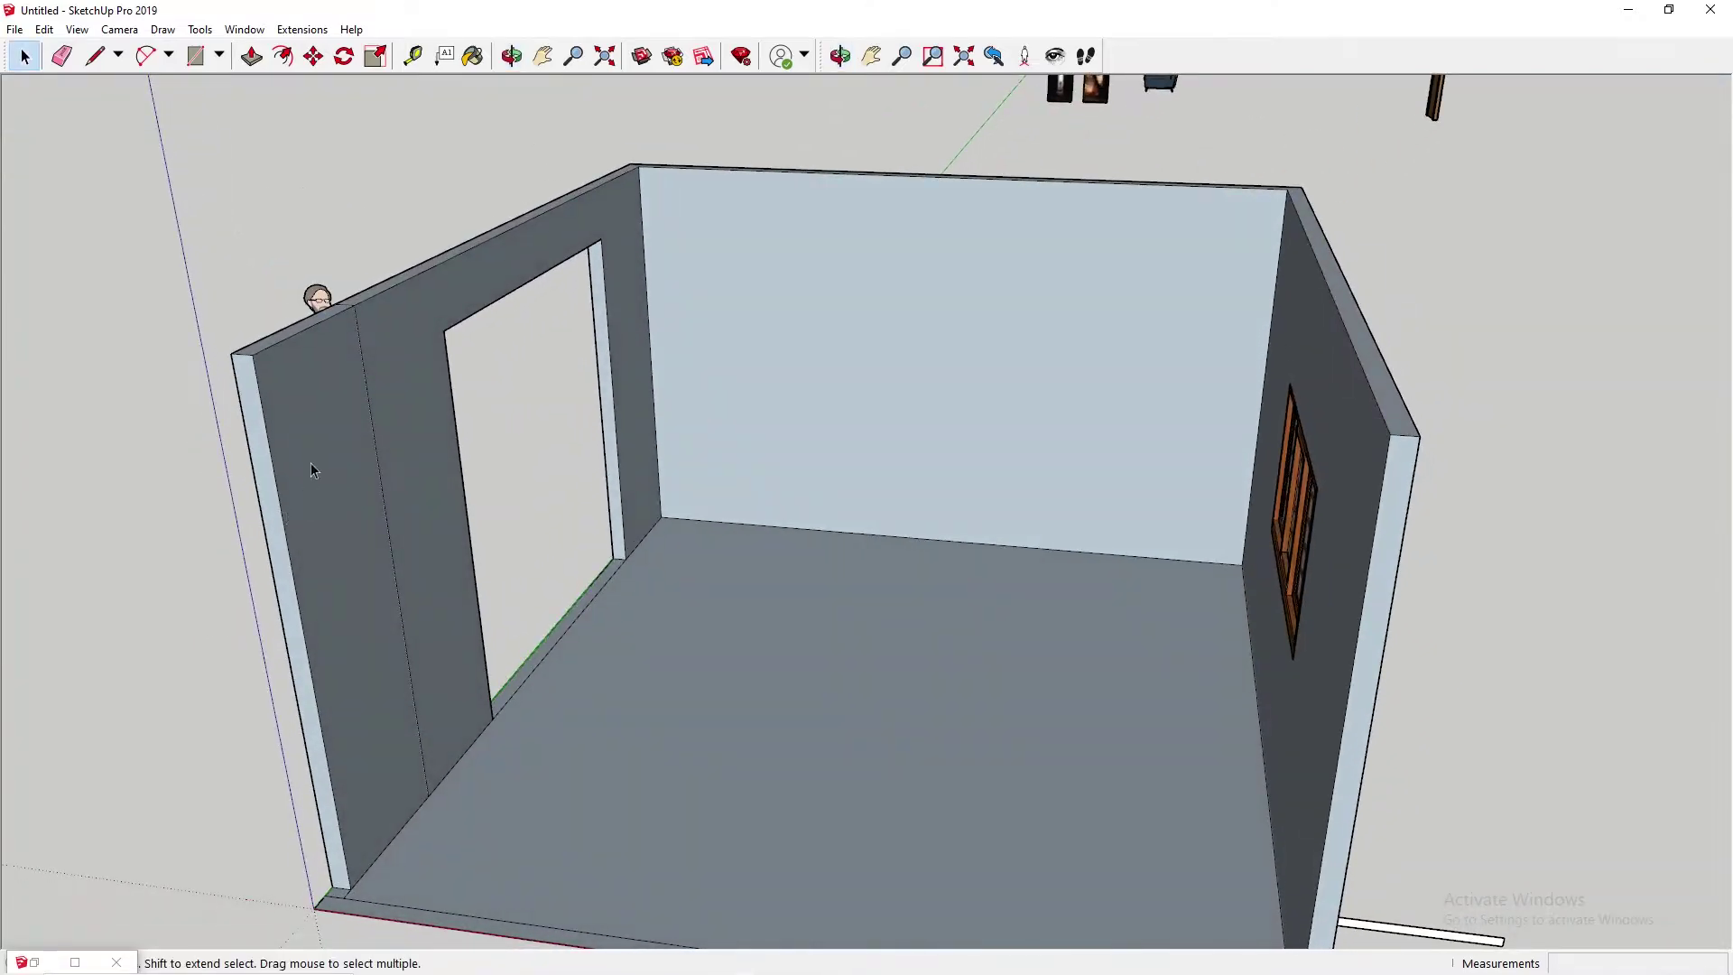
left_click(367, 379)
middle_click_drag(417, 413, 552, 520)
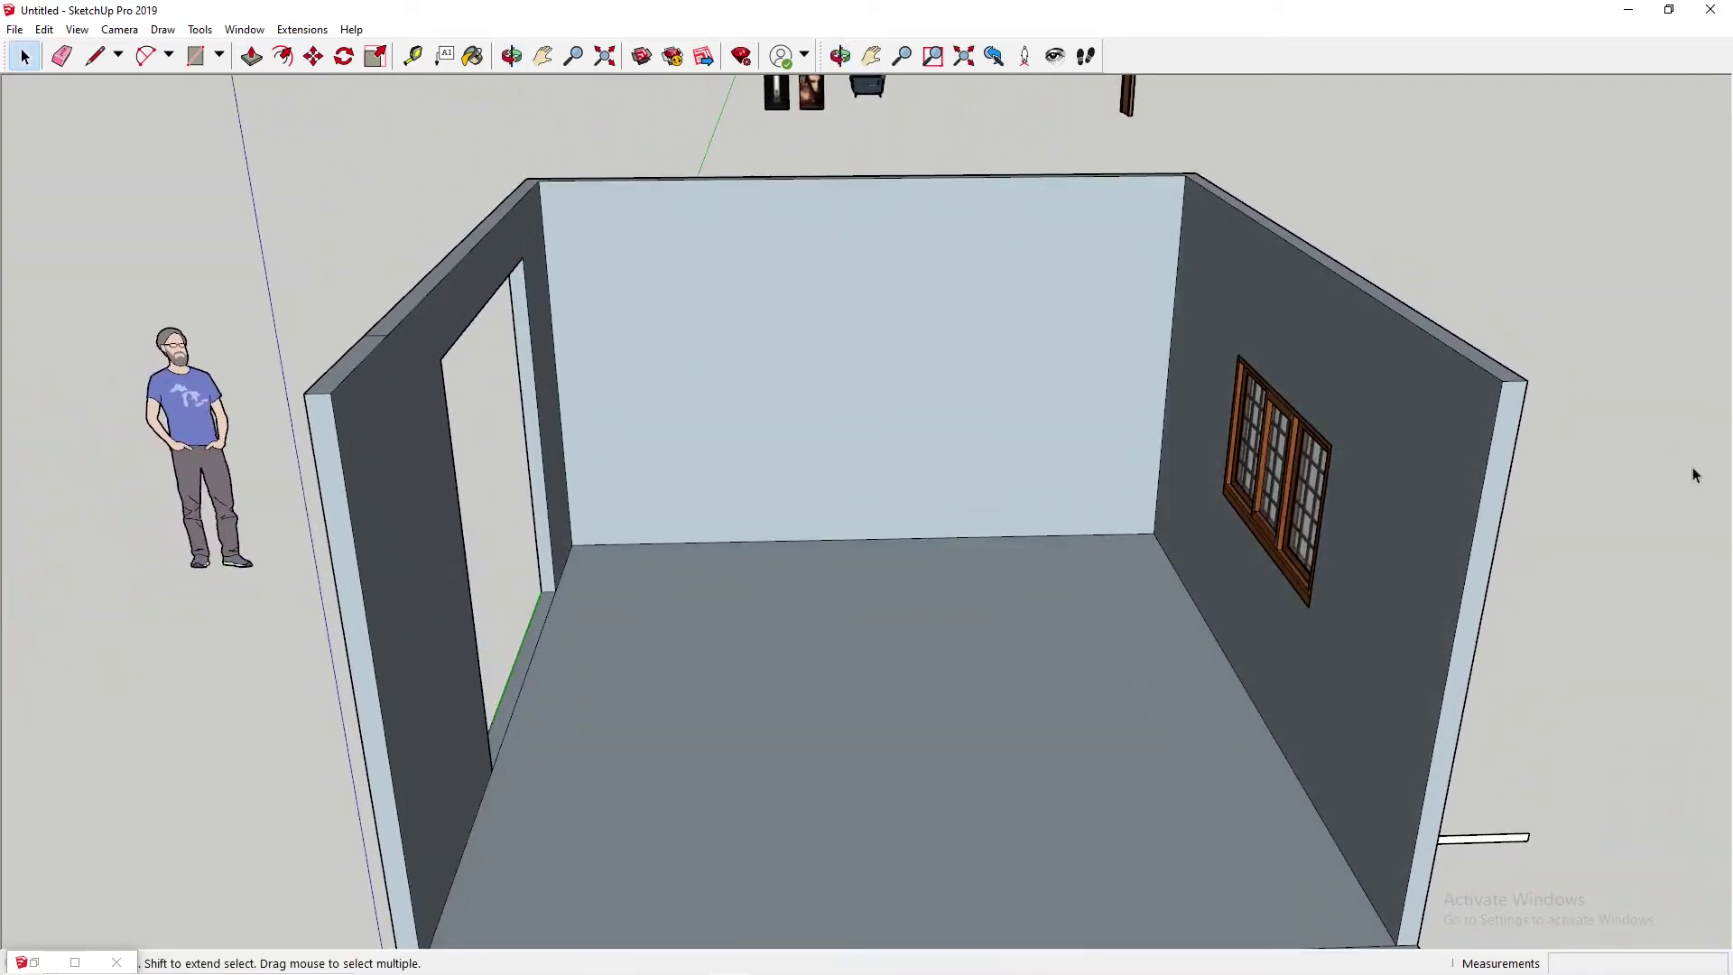
- Look over the room's walls, opening, window and floor from several angles
scroll(1666, 433, "up", 1)
scroll(818, 574, "down", 2)
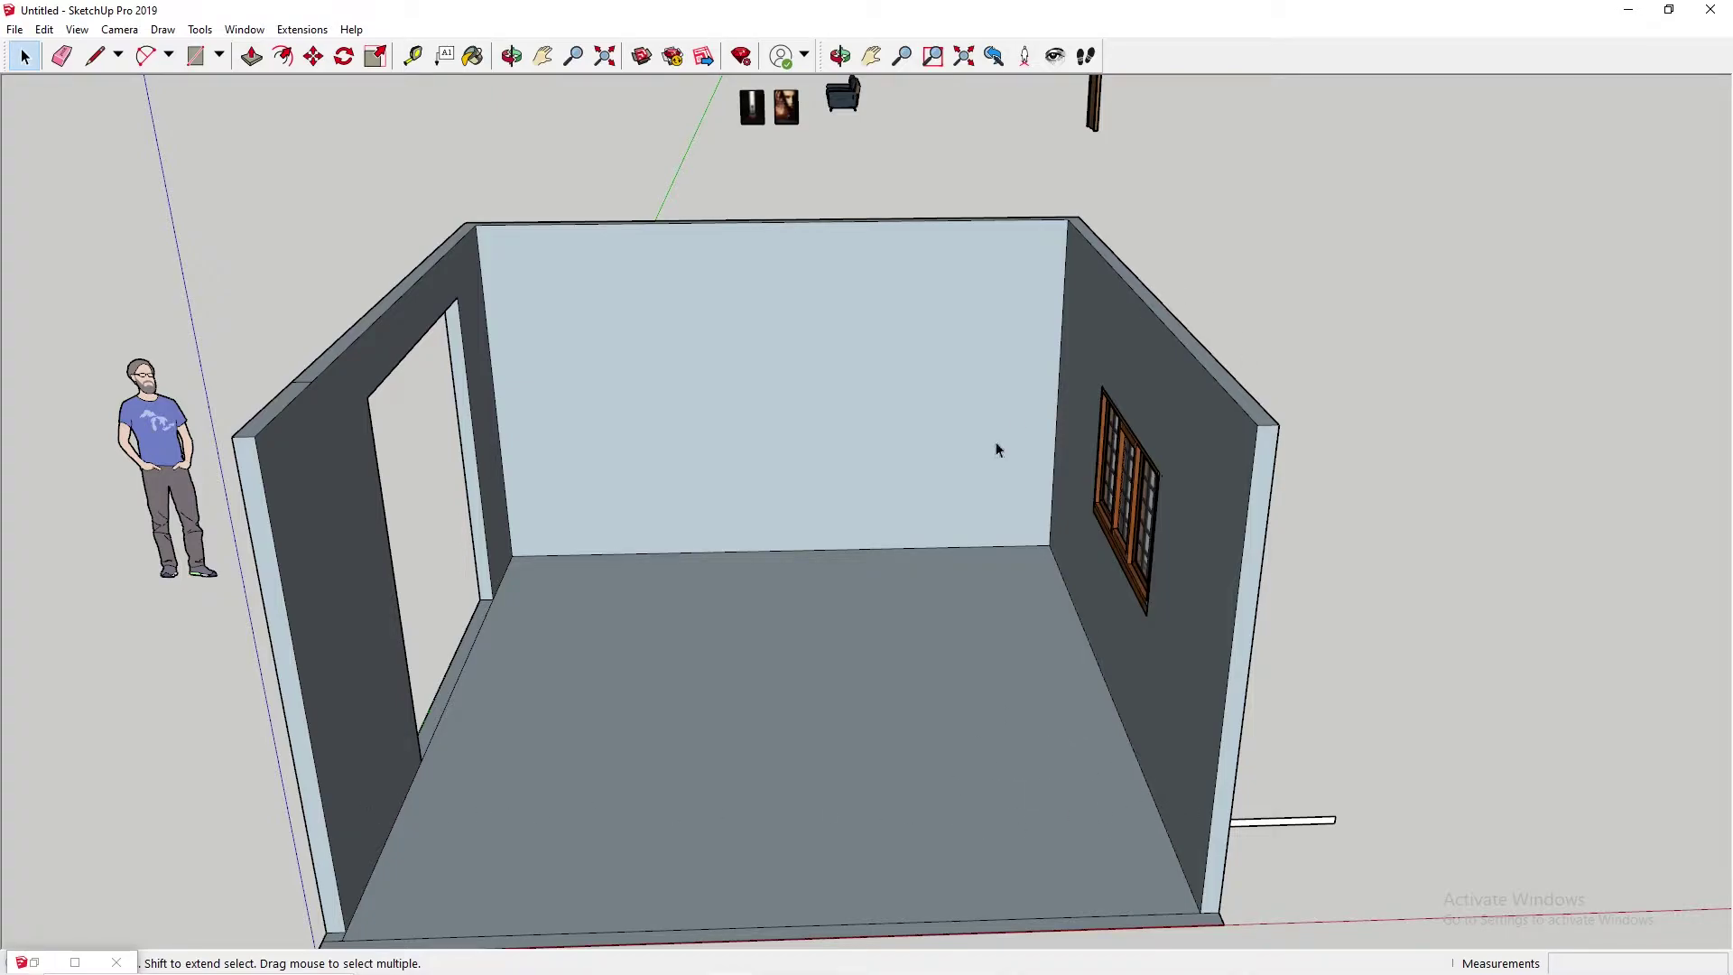
key("h")
left_click_drag(870, 462, 848, 383)
scroll(824, 373, "up", 3)
middle_click_drag(843, 399, 851, 359)
left_click_drag(851, 359, 920, 307)
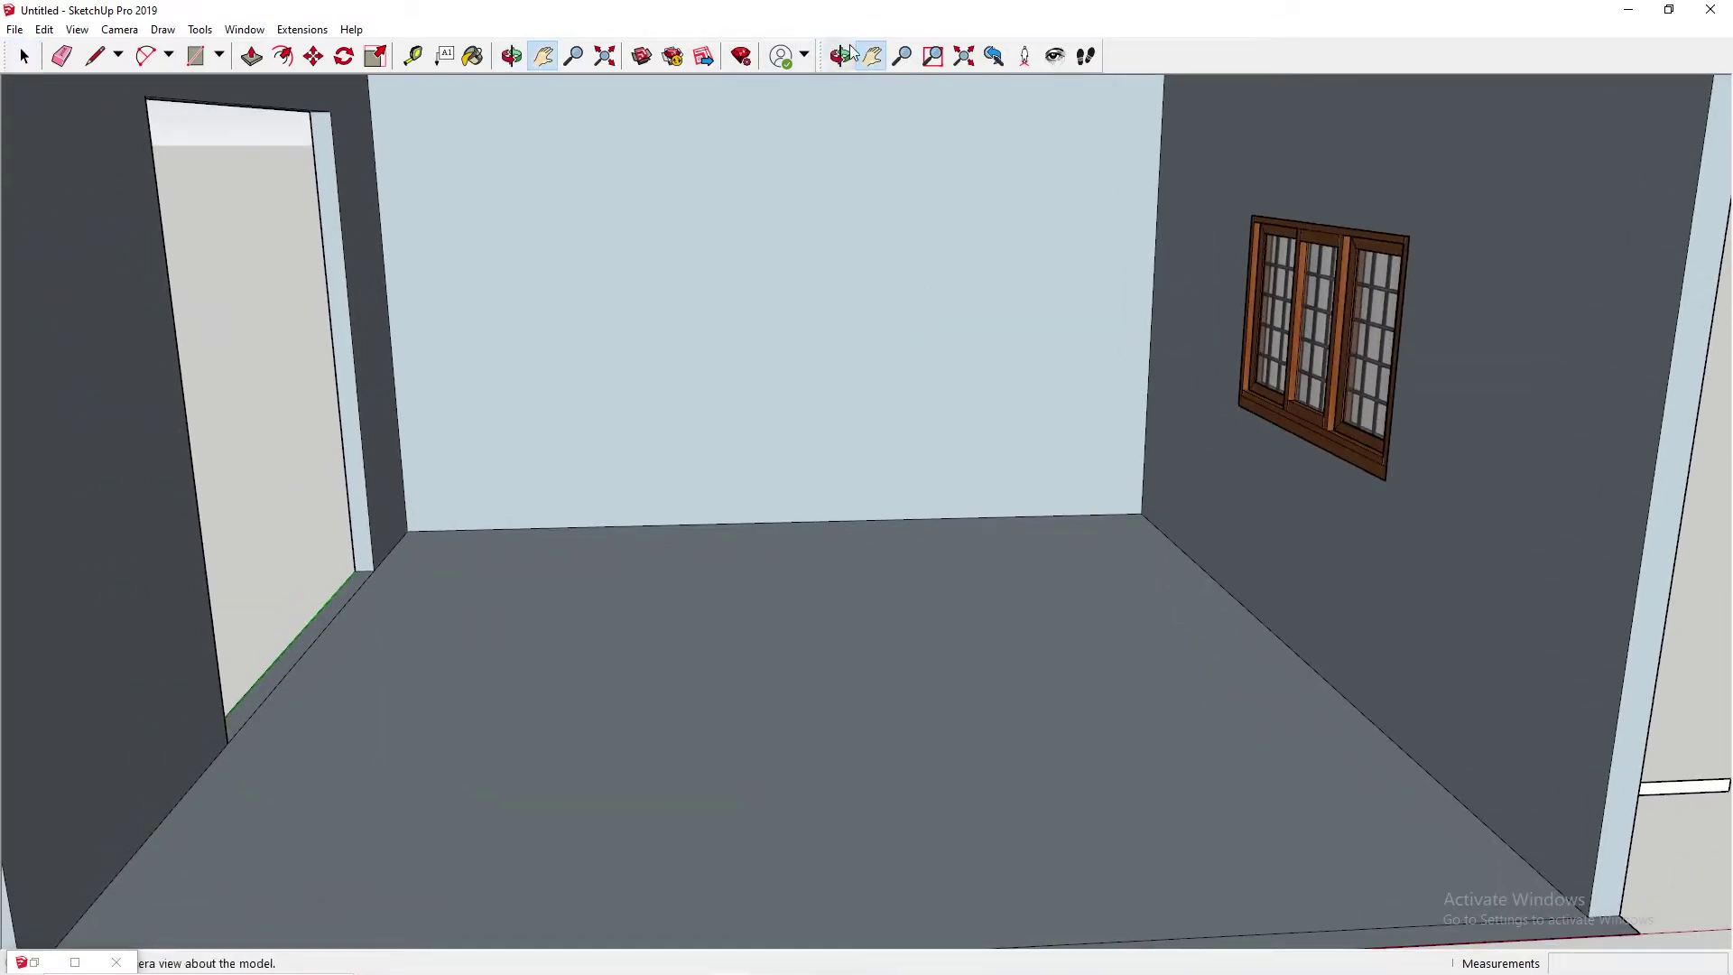
middle_click_drag(1037, 294, 909, 367)
scroll(1047, 386, "down", 5)
scroll(908, 367, "up", 3)
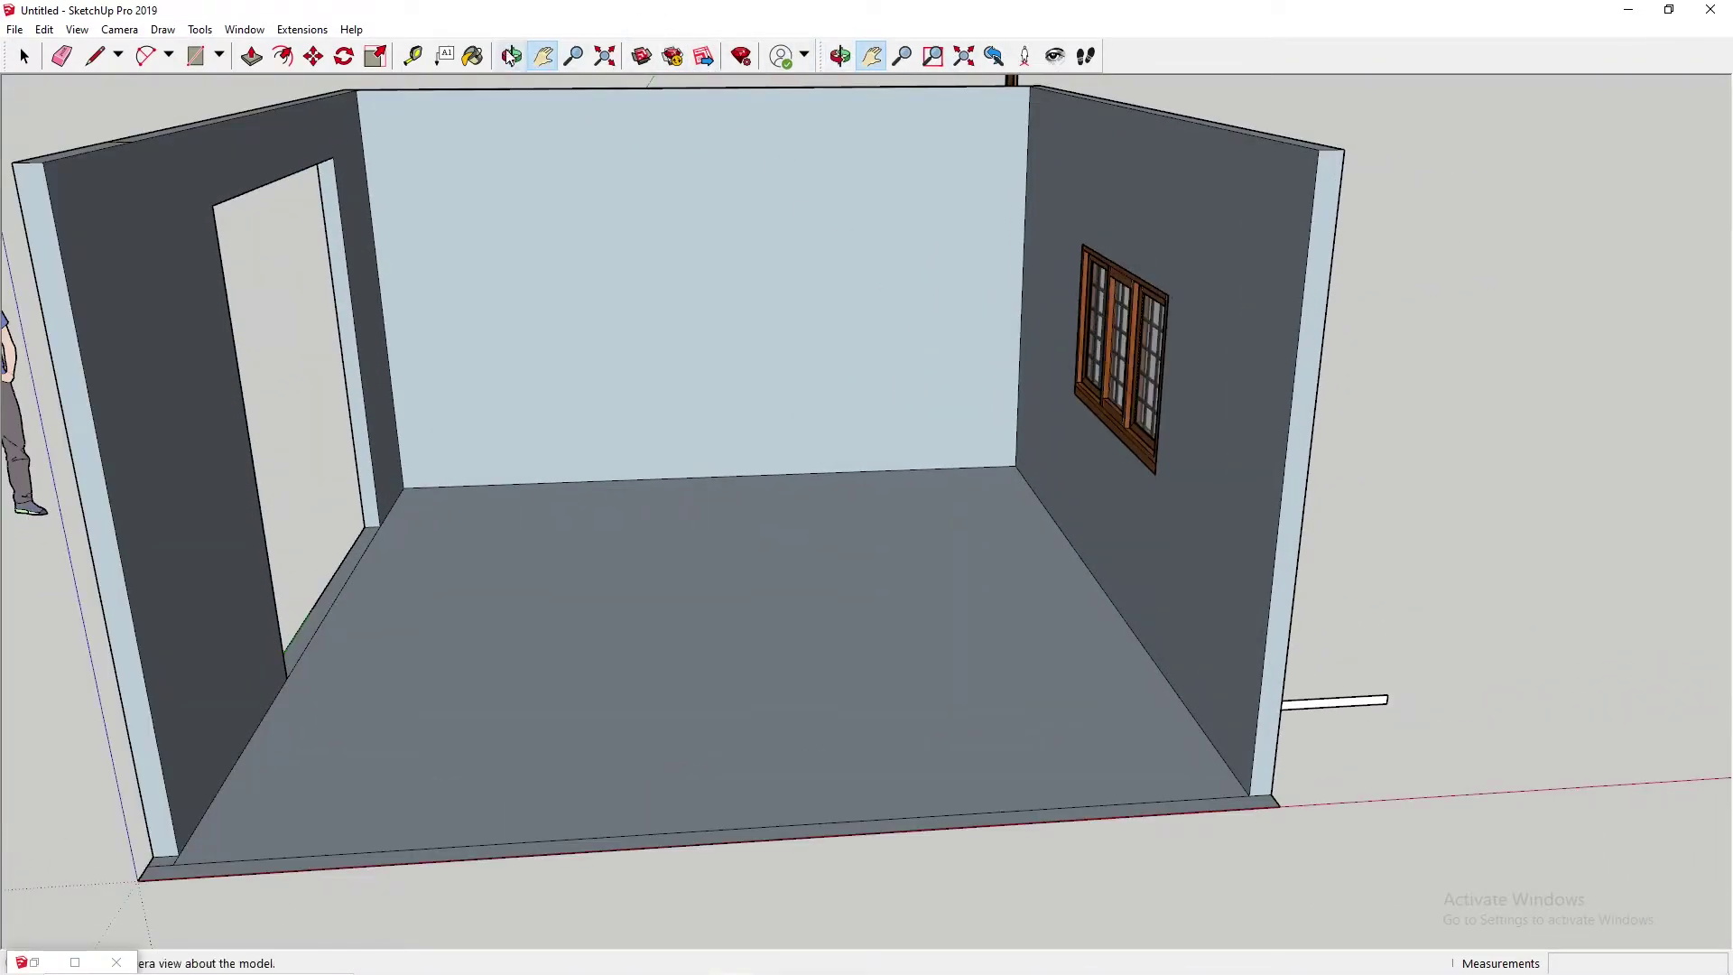
- Paint the back wall with 0097_DeepSkyBlue from the Colors-Named material collection
left_click(473, 56)
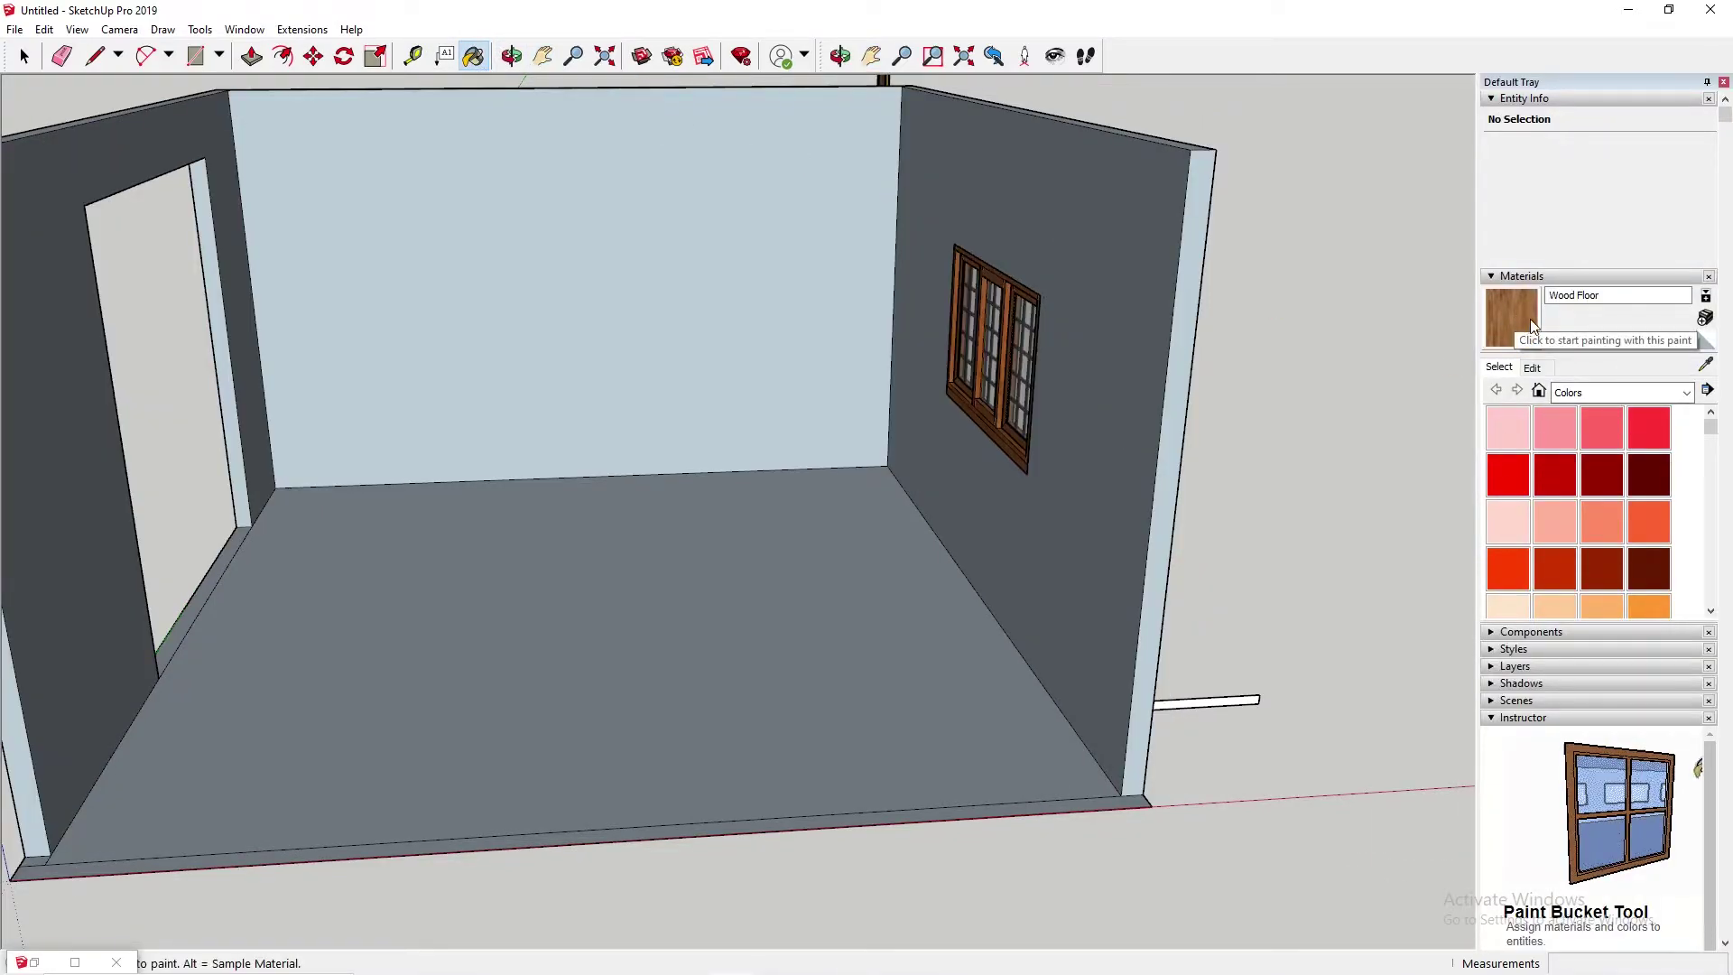
left_click(1640, 399)
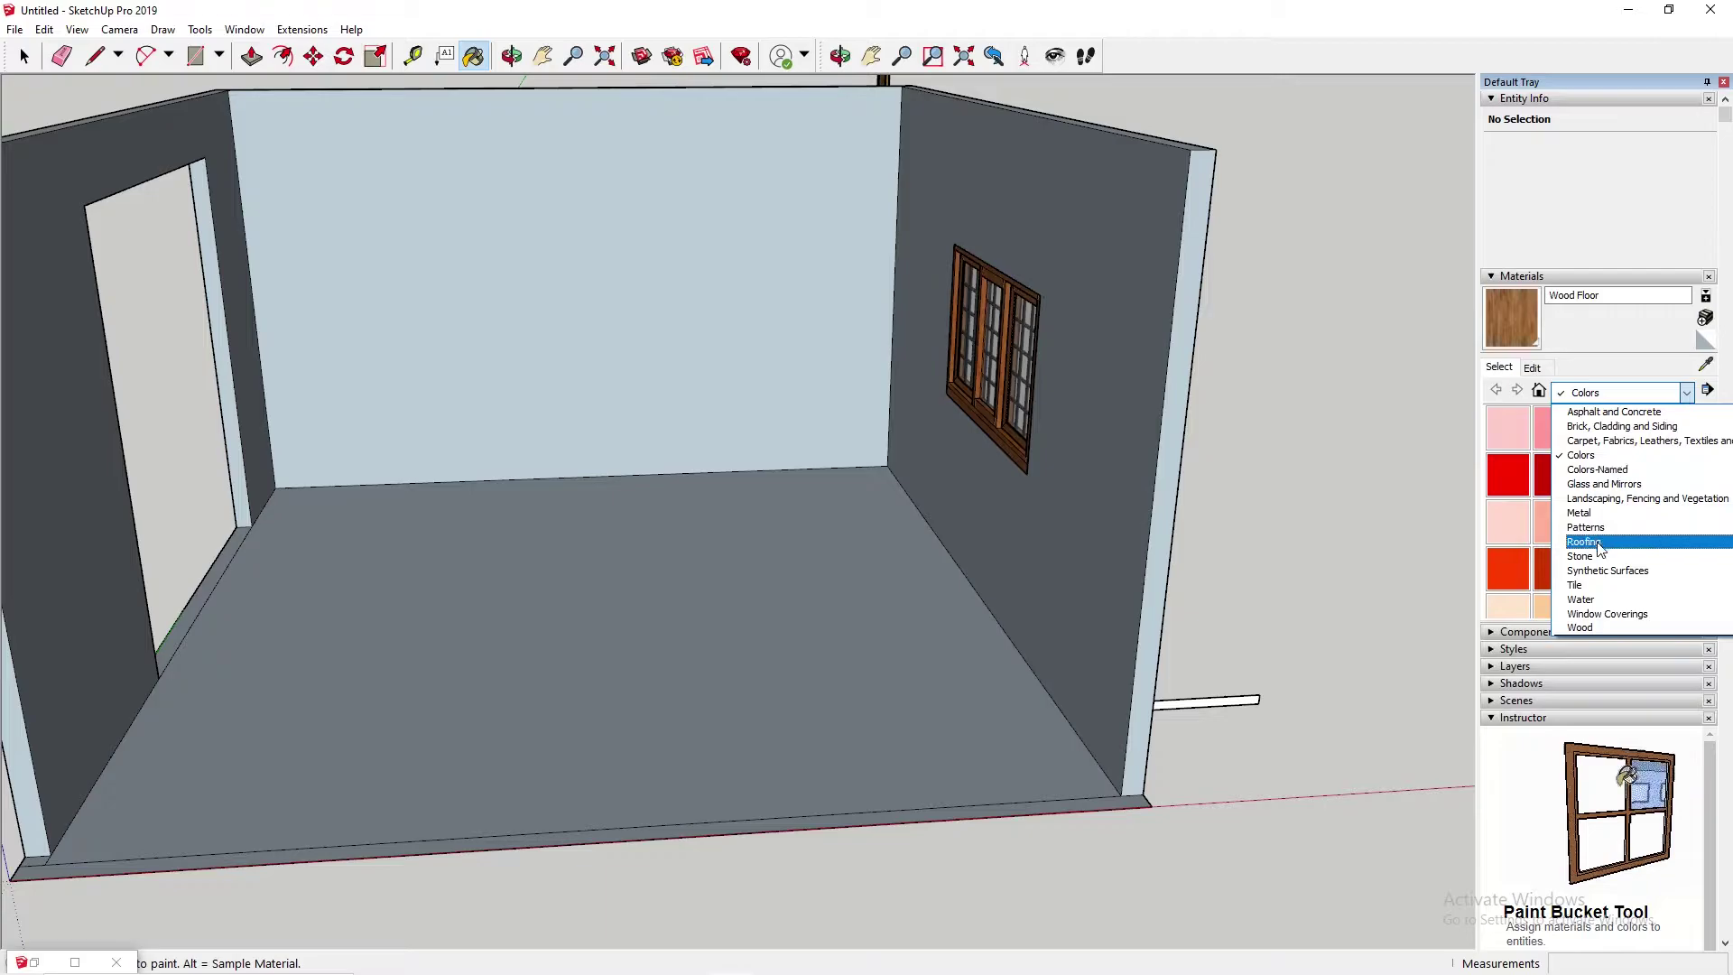
left_click(1622, 477)
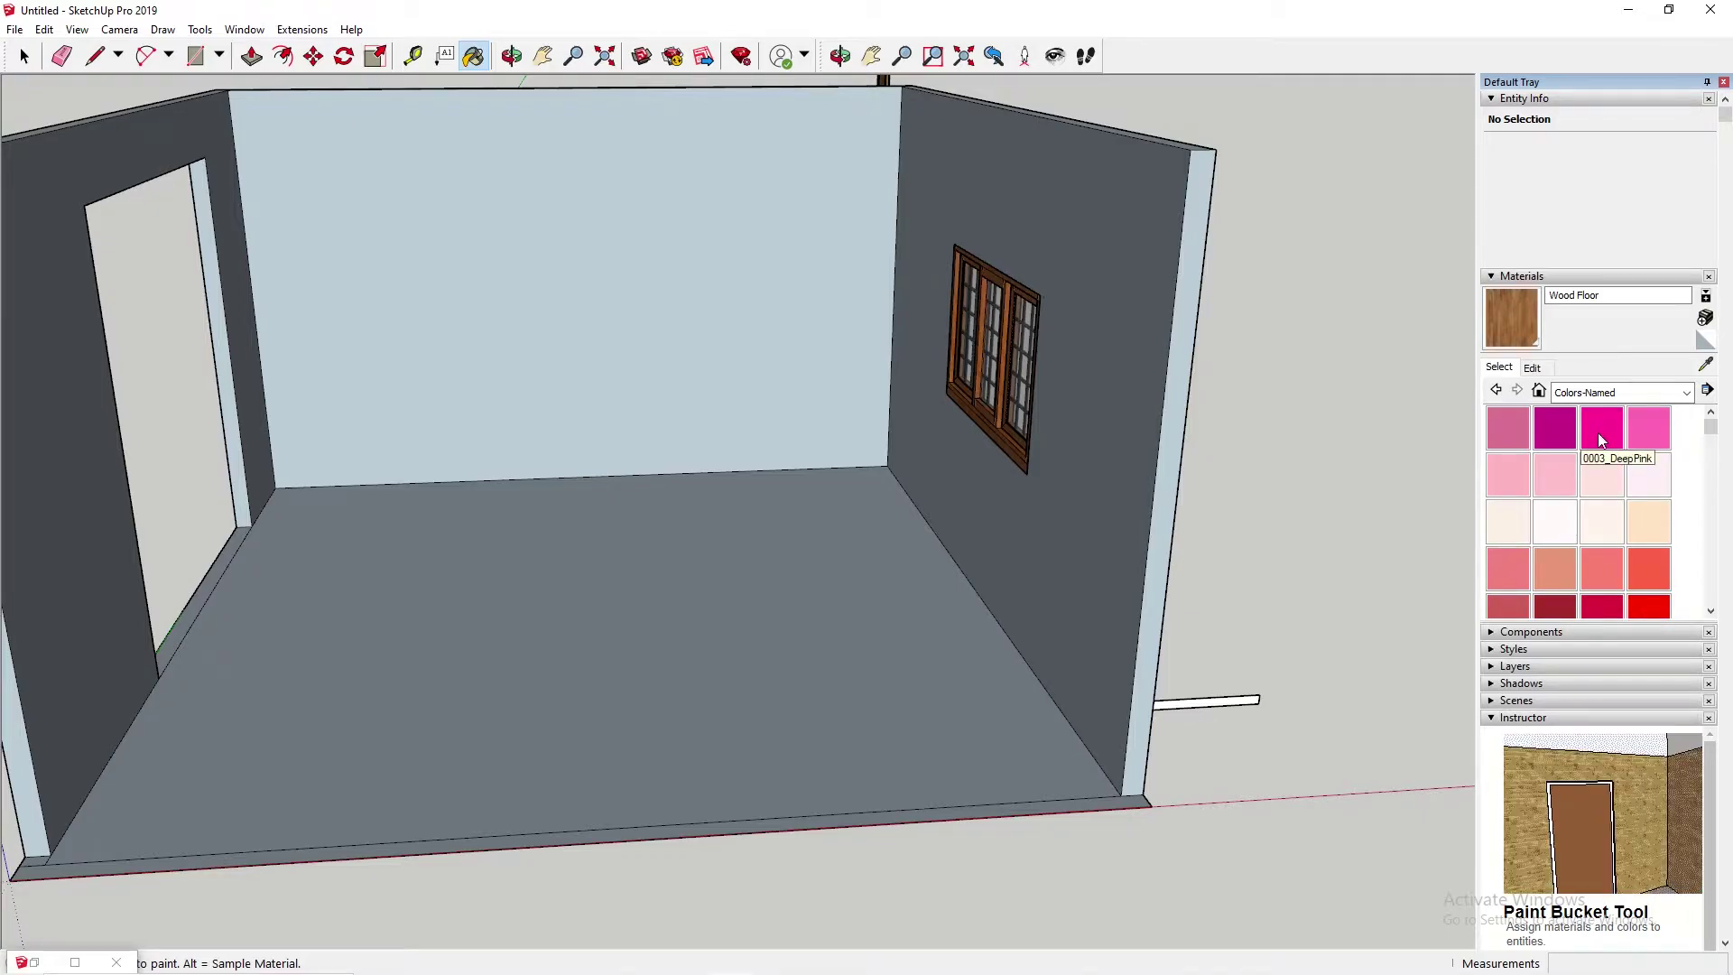
scroll(1588, 487, "down", 5)
scroll(1588, 505, "down", 5)
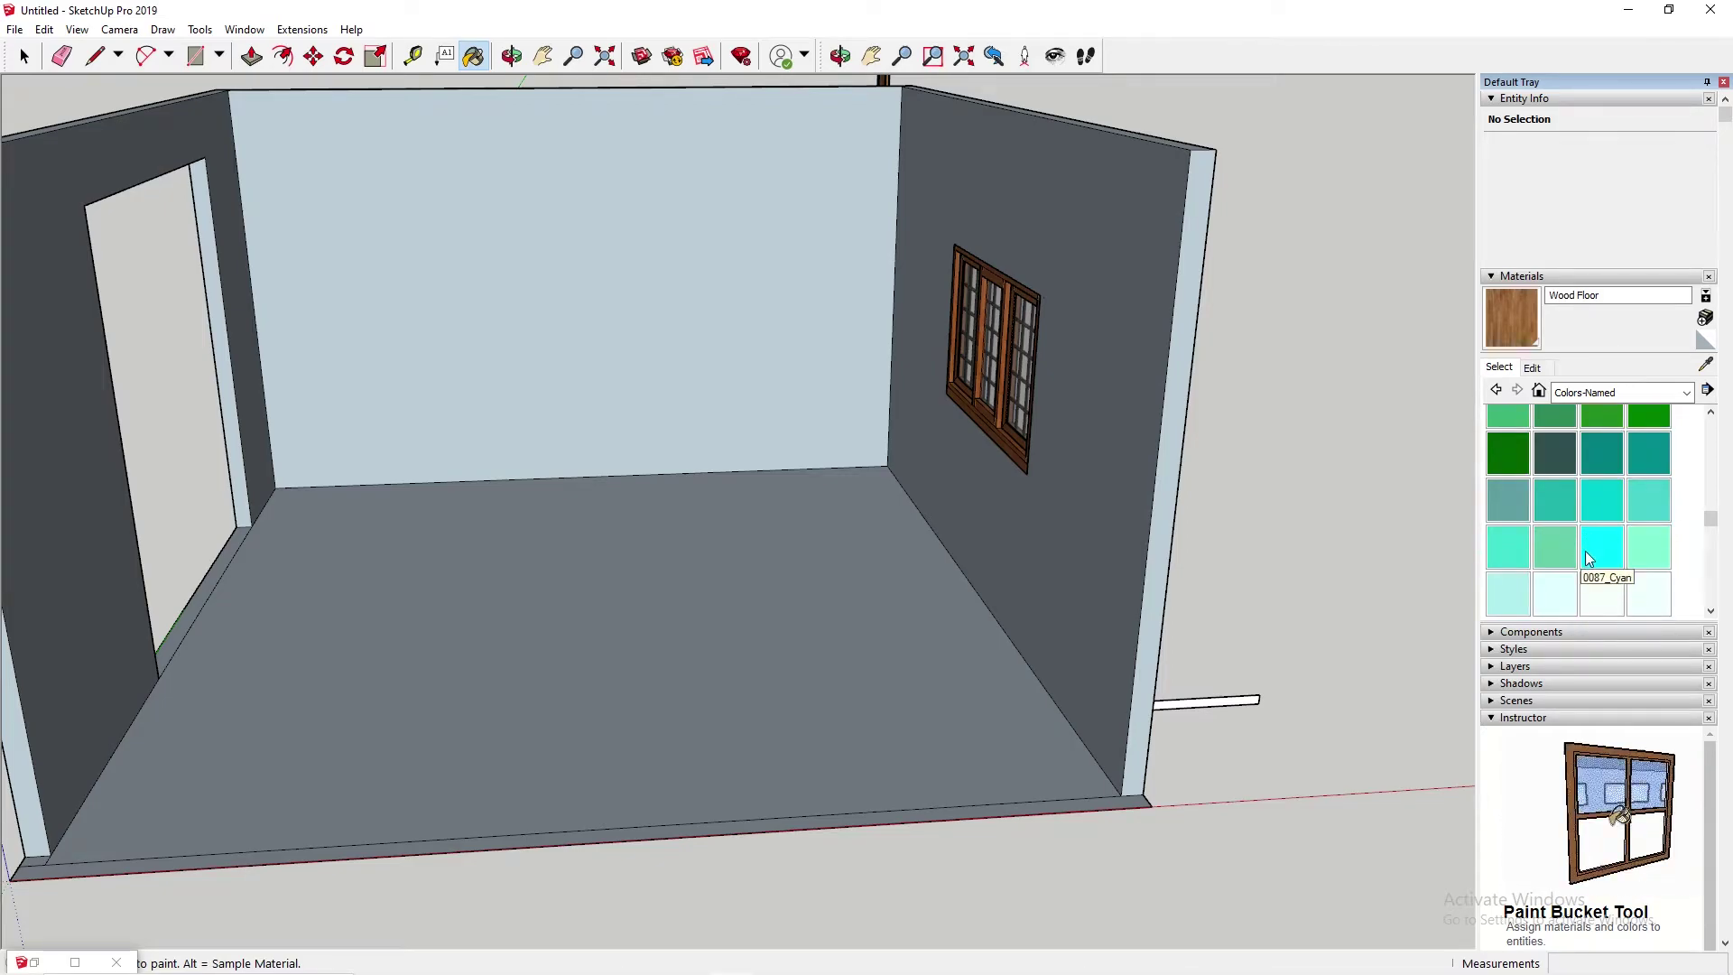
scroll(1584, 556, "down", 5)
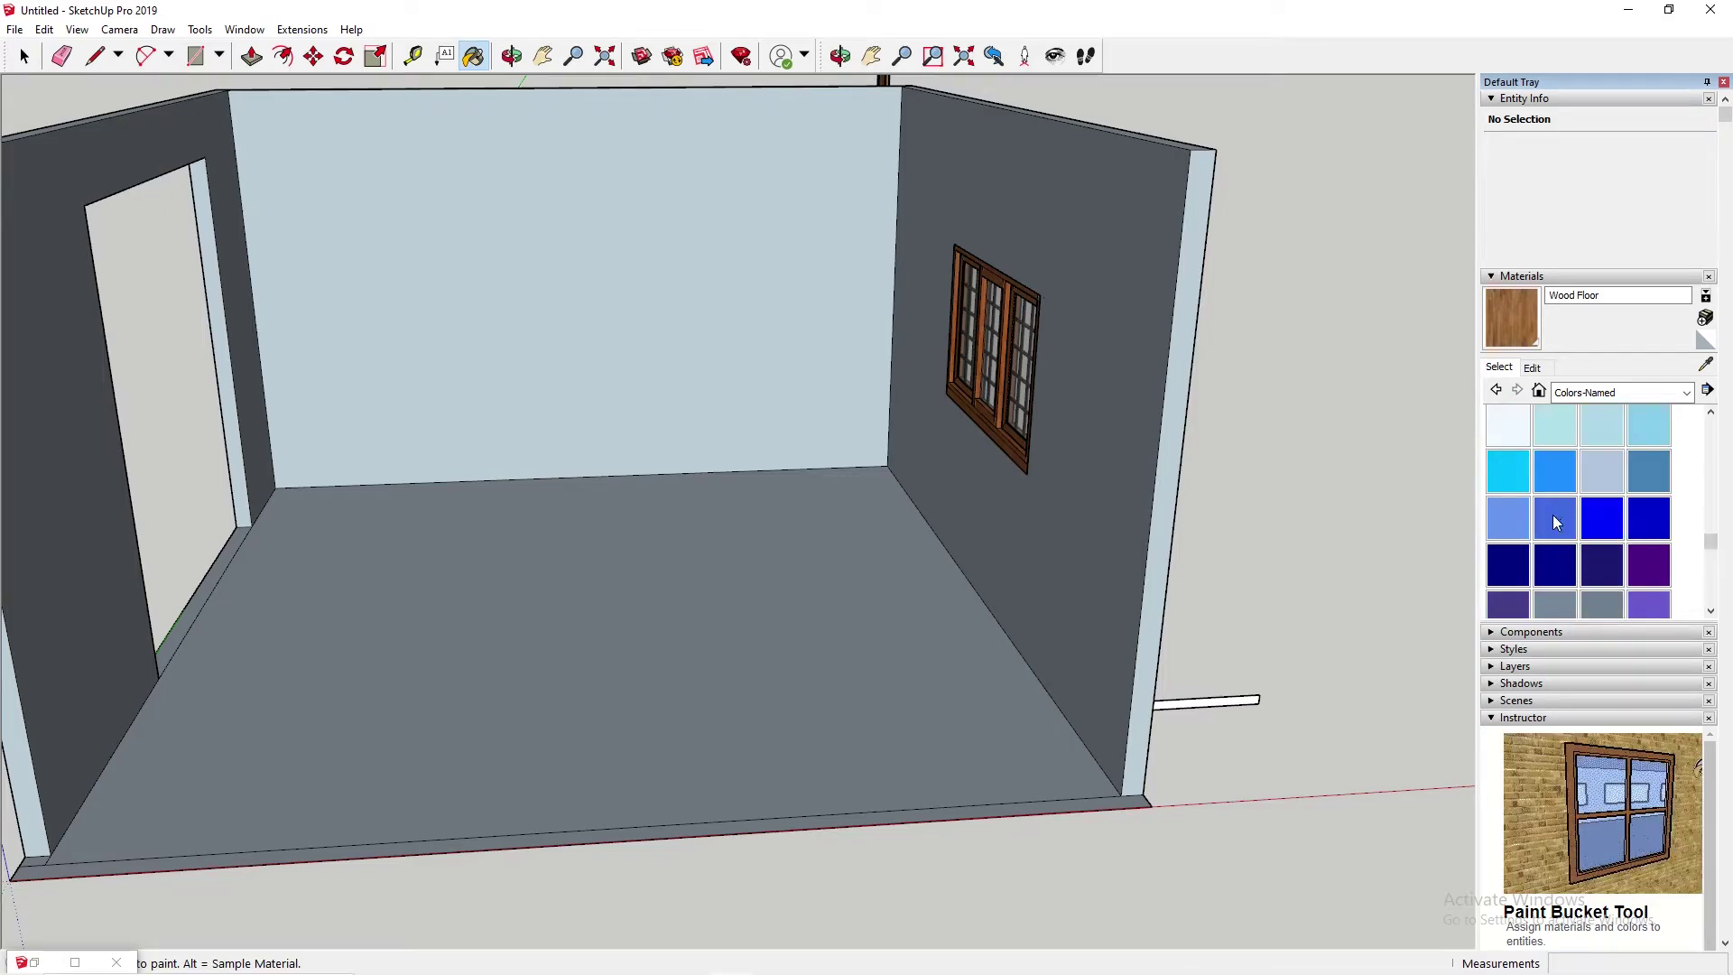
scroll(1521, 487, "up", 2)
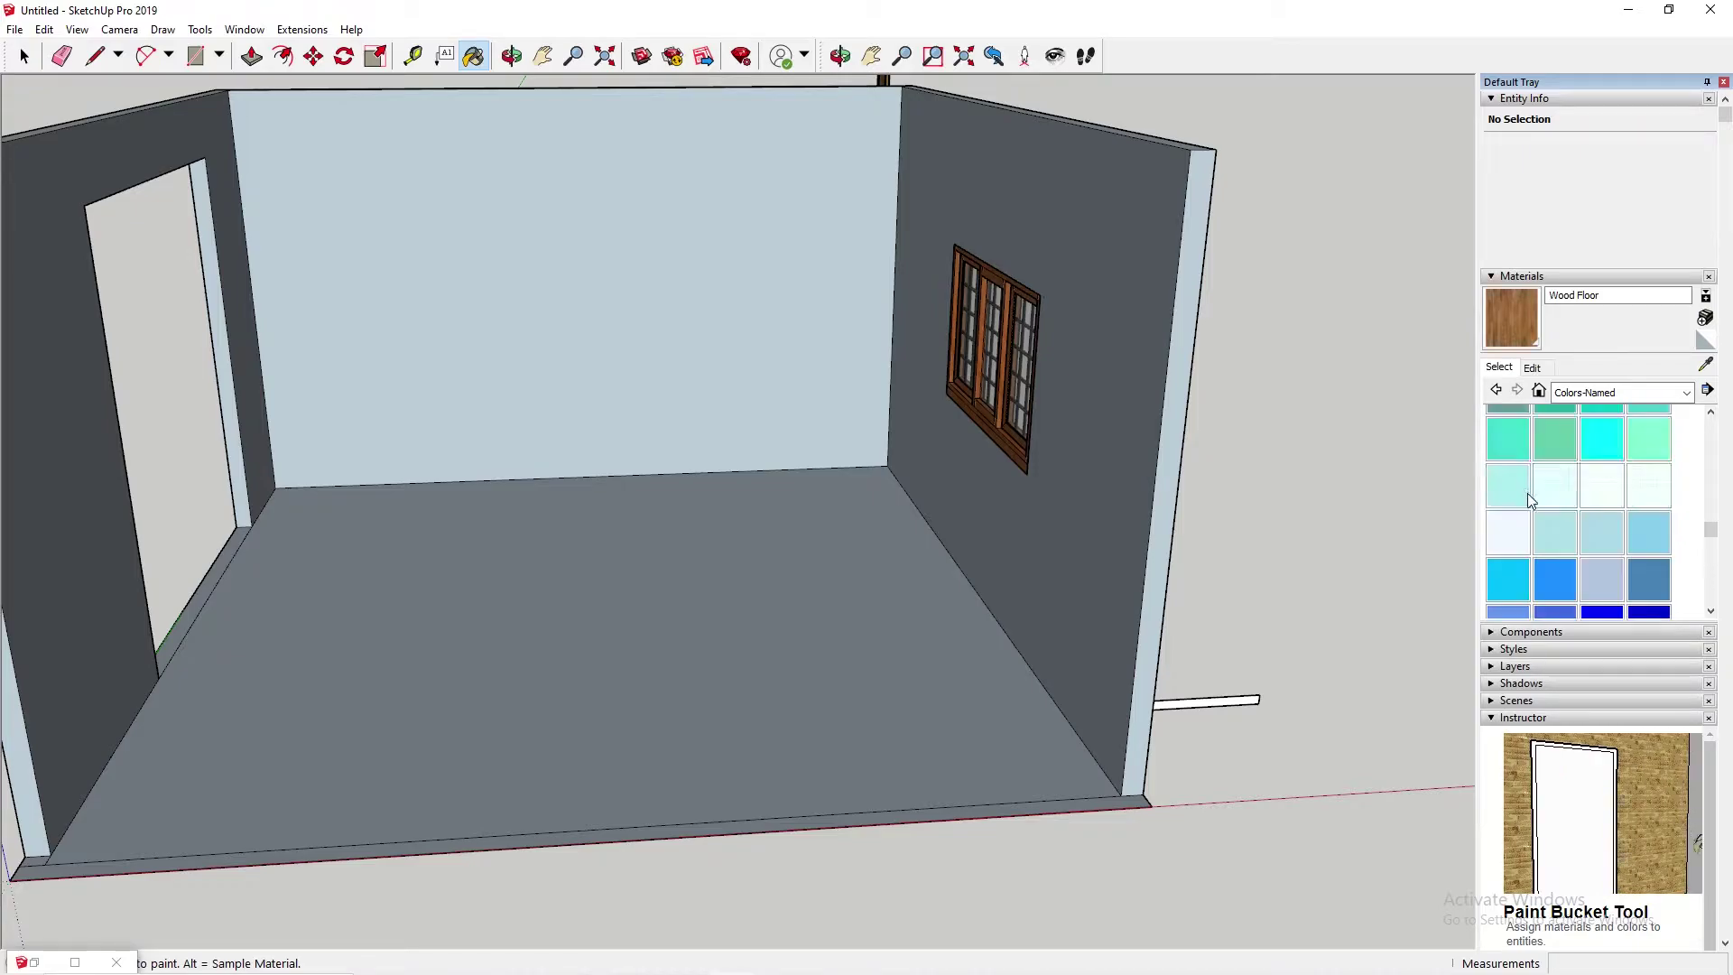
left_click(1513, 591)
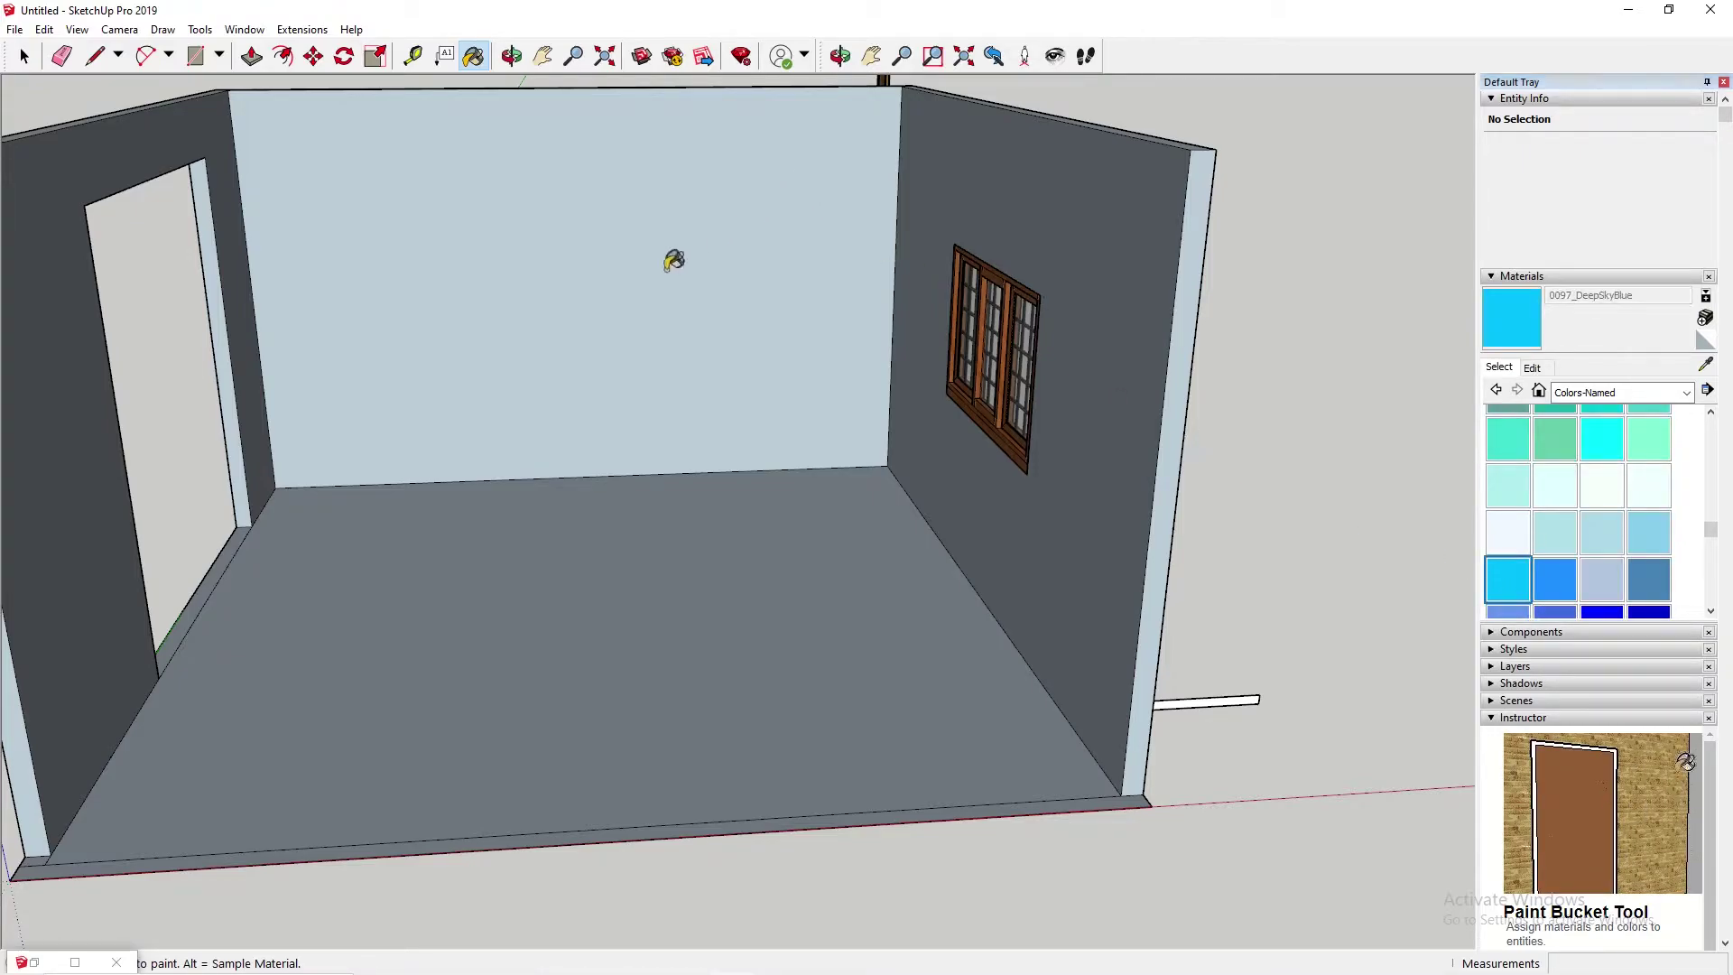
left_click(675, 259)
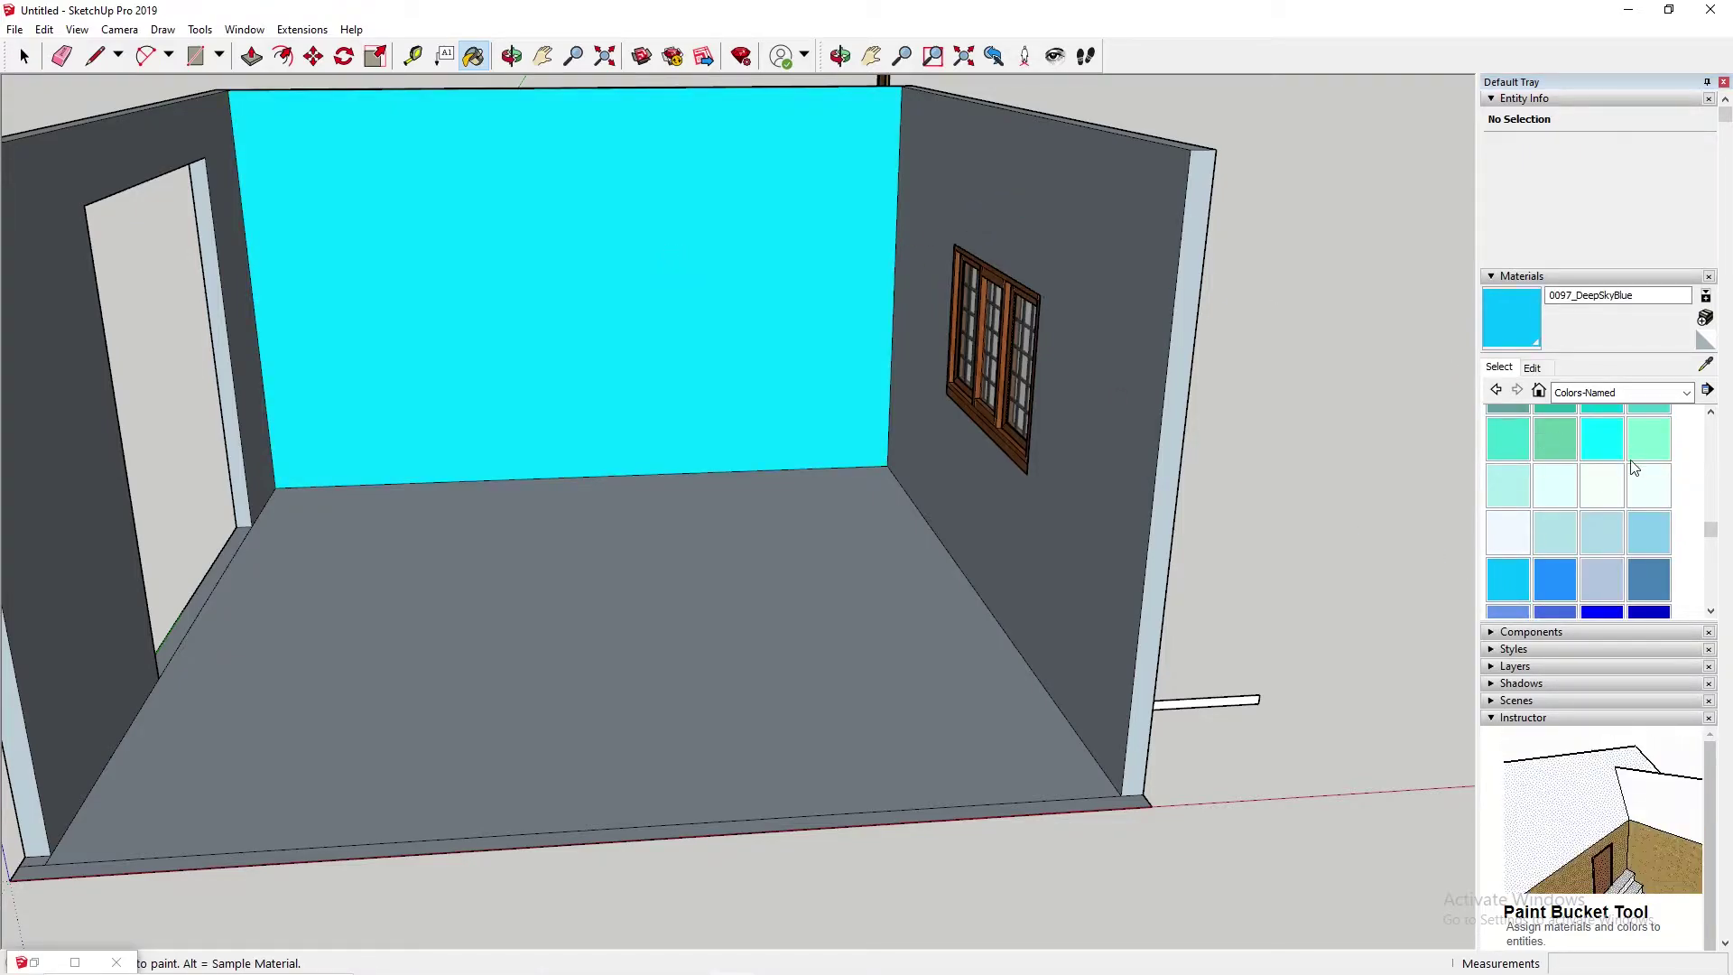
- Paint the back wall and the inner faces of both side walls with 0100_SteelBlue
scroll(1571, 564, "down", 2)
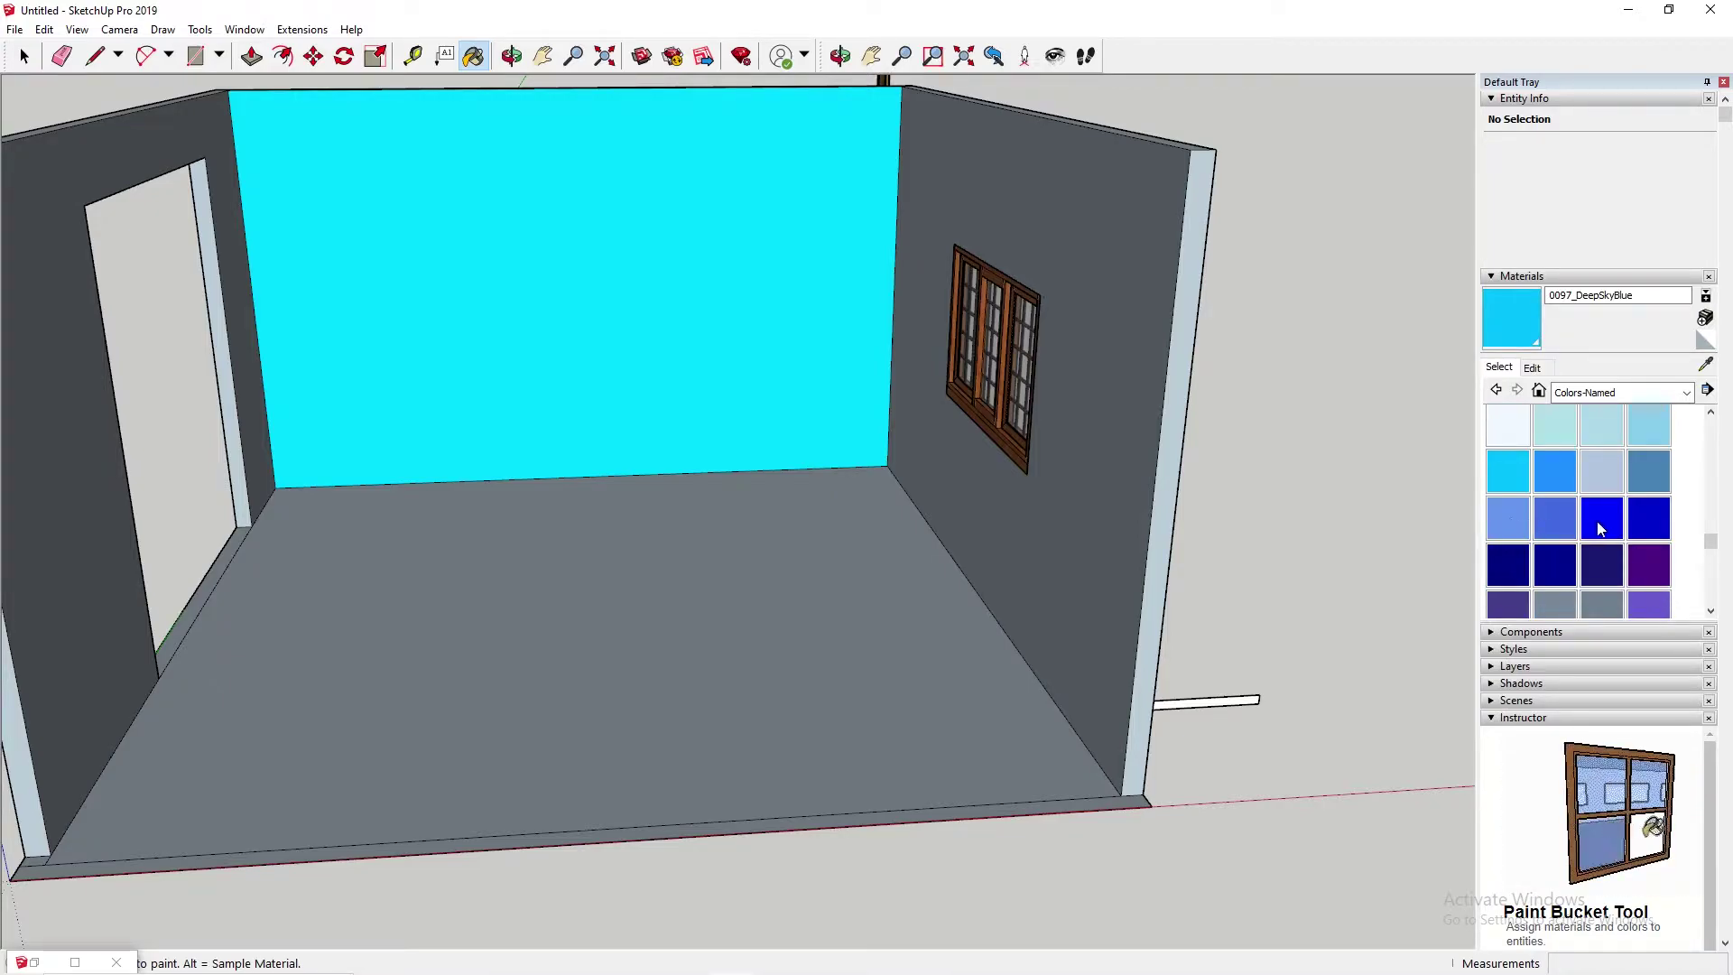
left_click(1656, 471)
left_click(706, 226)
left_click(1005, 196)
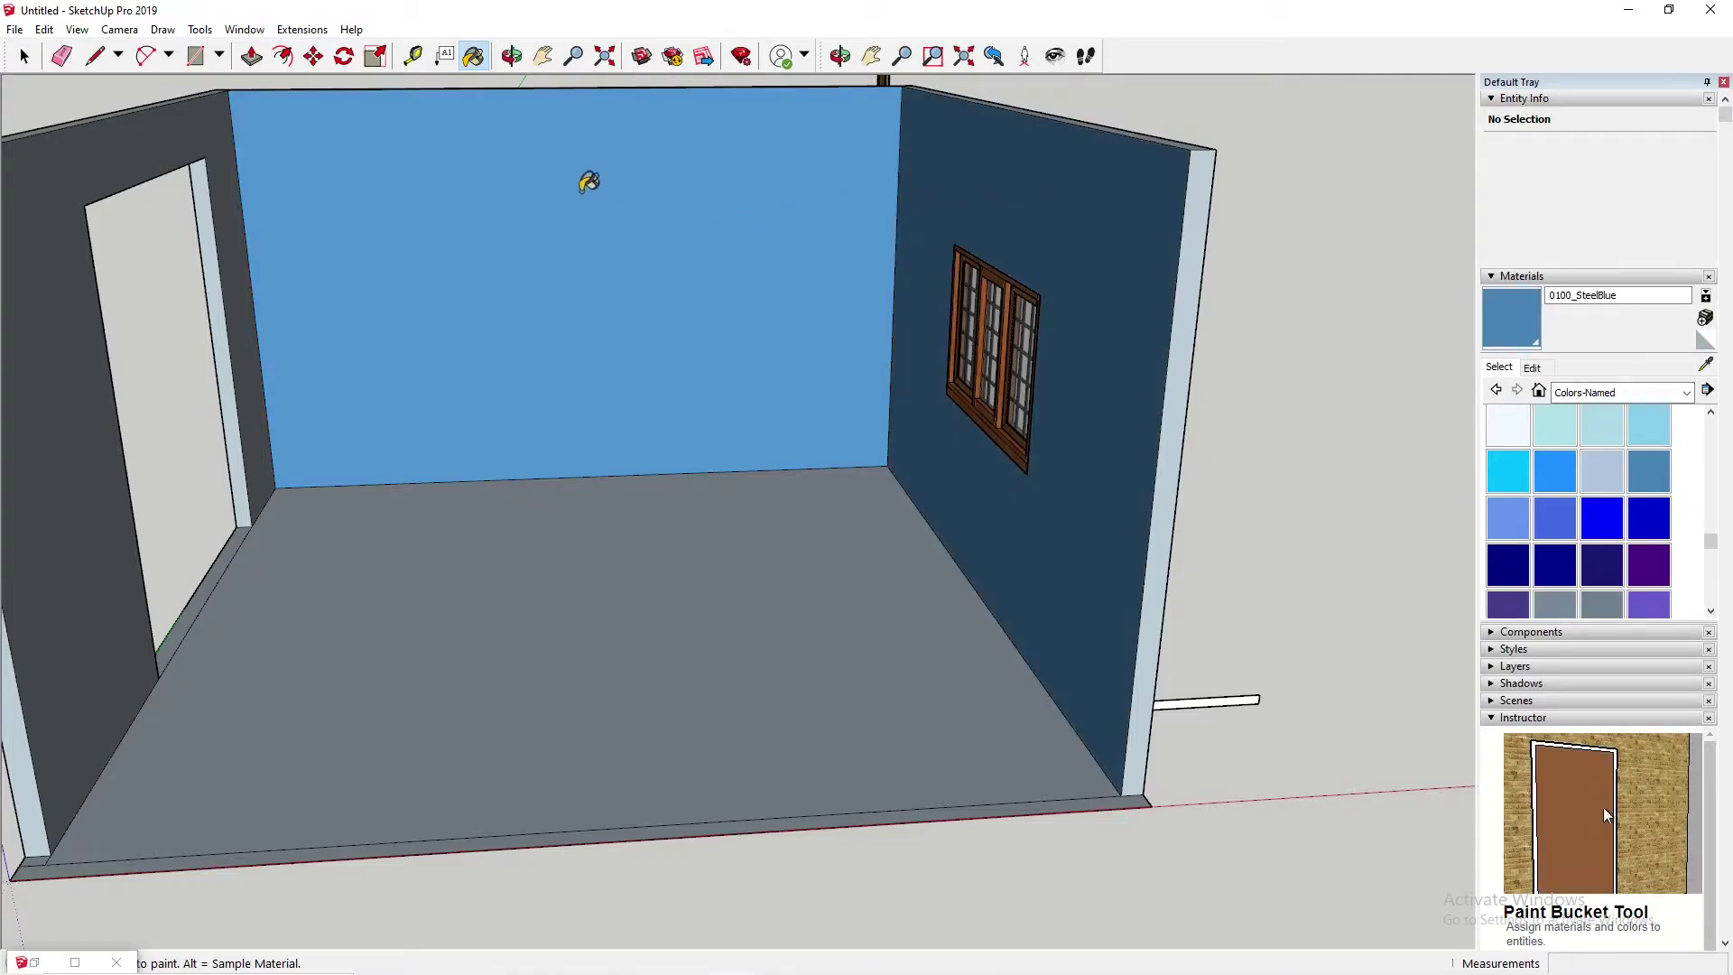
left_click(169, 145)
mouse_move(898, 372)
middle_mouse_down()
mouse_move(693, 364)
mouse_move(477, 325)
mouse_move(599, 240)
mouse_move(870, 309)
mouse_move(842, 493)
mouse_move(944, 456)
mouse_move(901, 310)
mouse_move(862, 310)
middle_mouse_up()
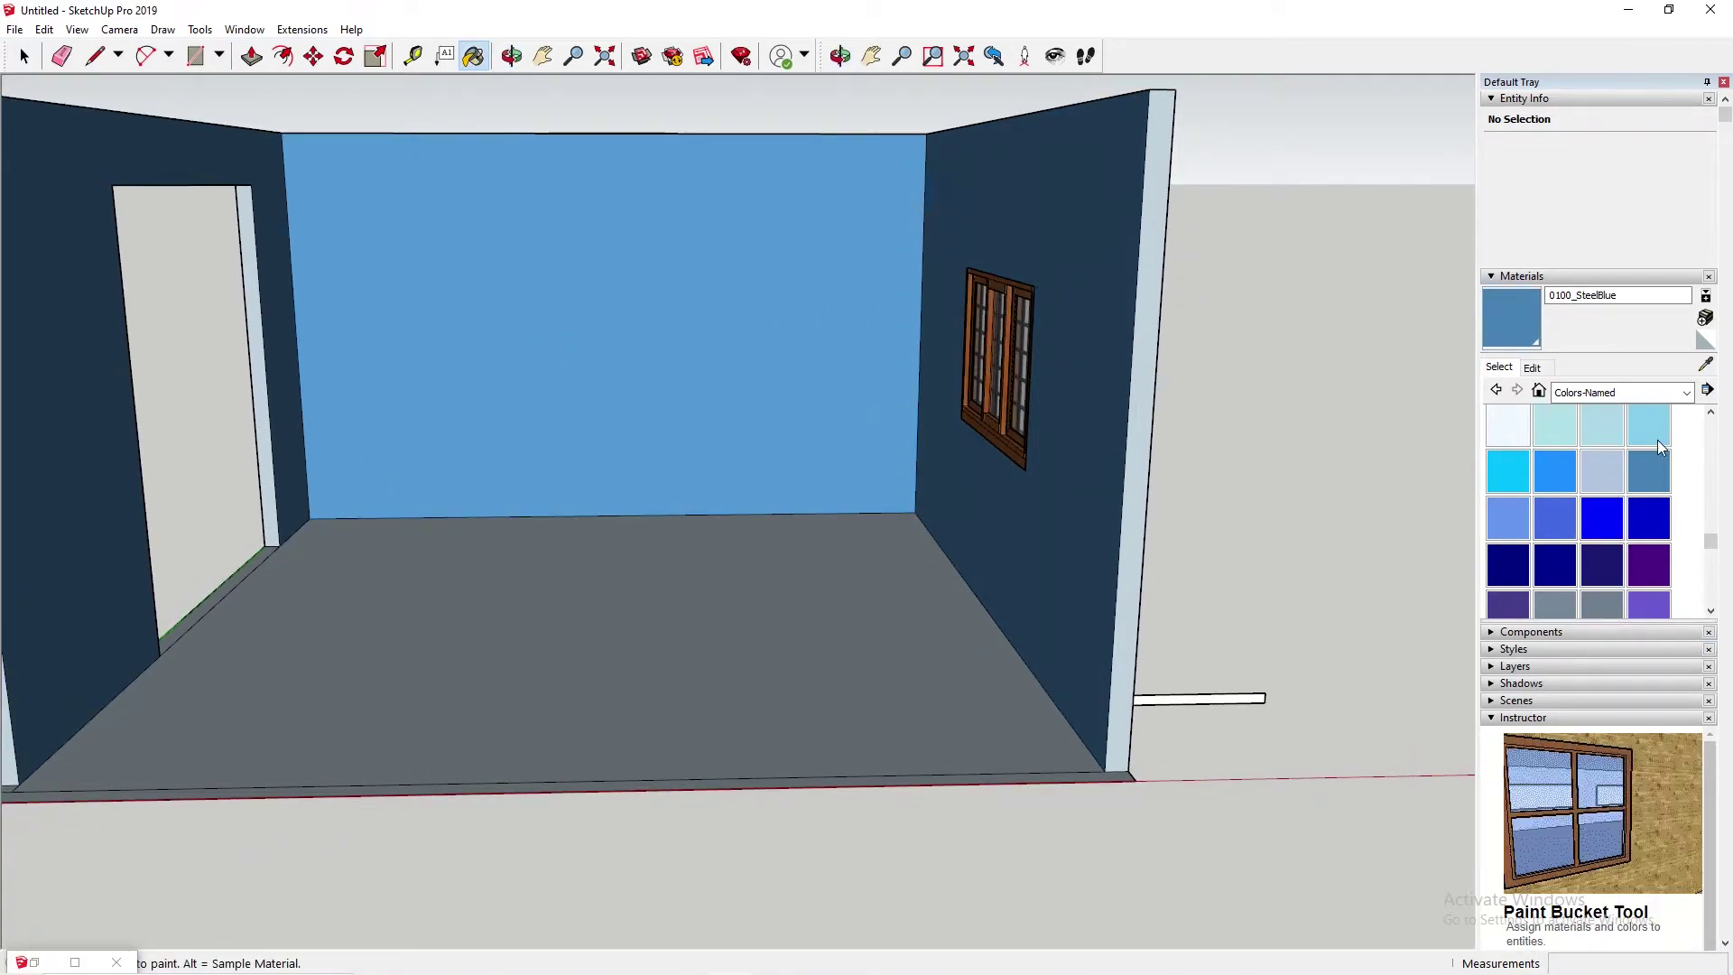
- Cover the floor with the Suede Blue material from the carpet, fabrics and leathers collection
left_click(1687, 393)
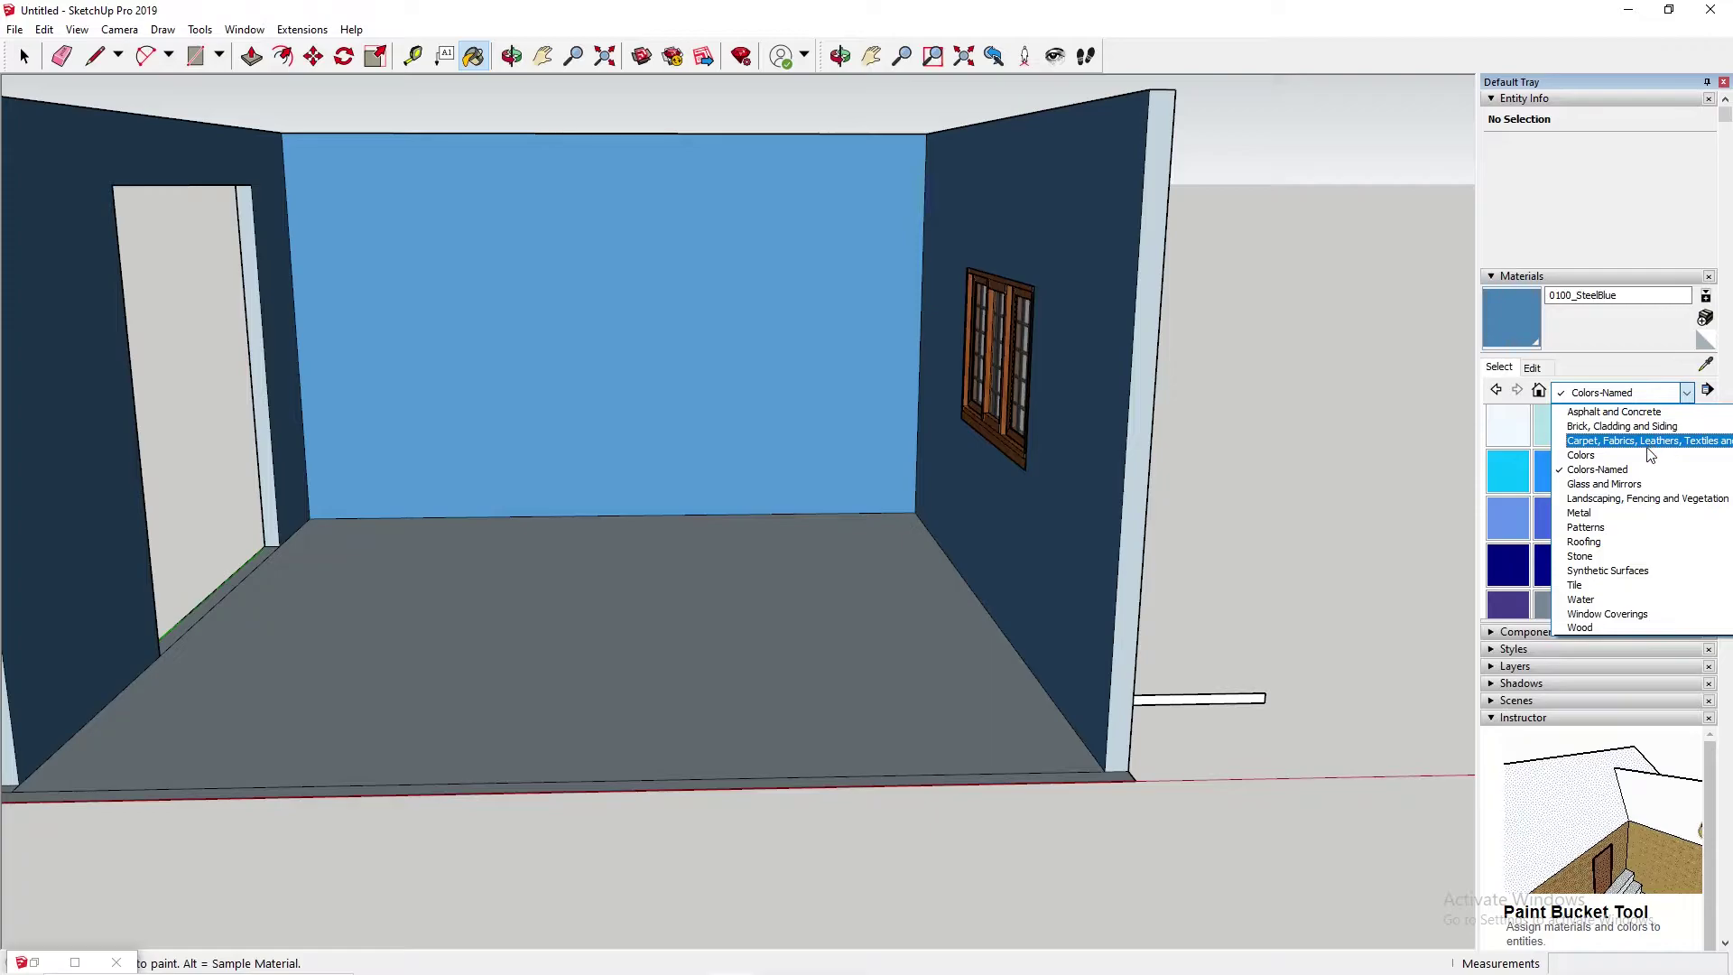
left_click(1640, 443)
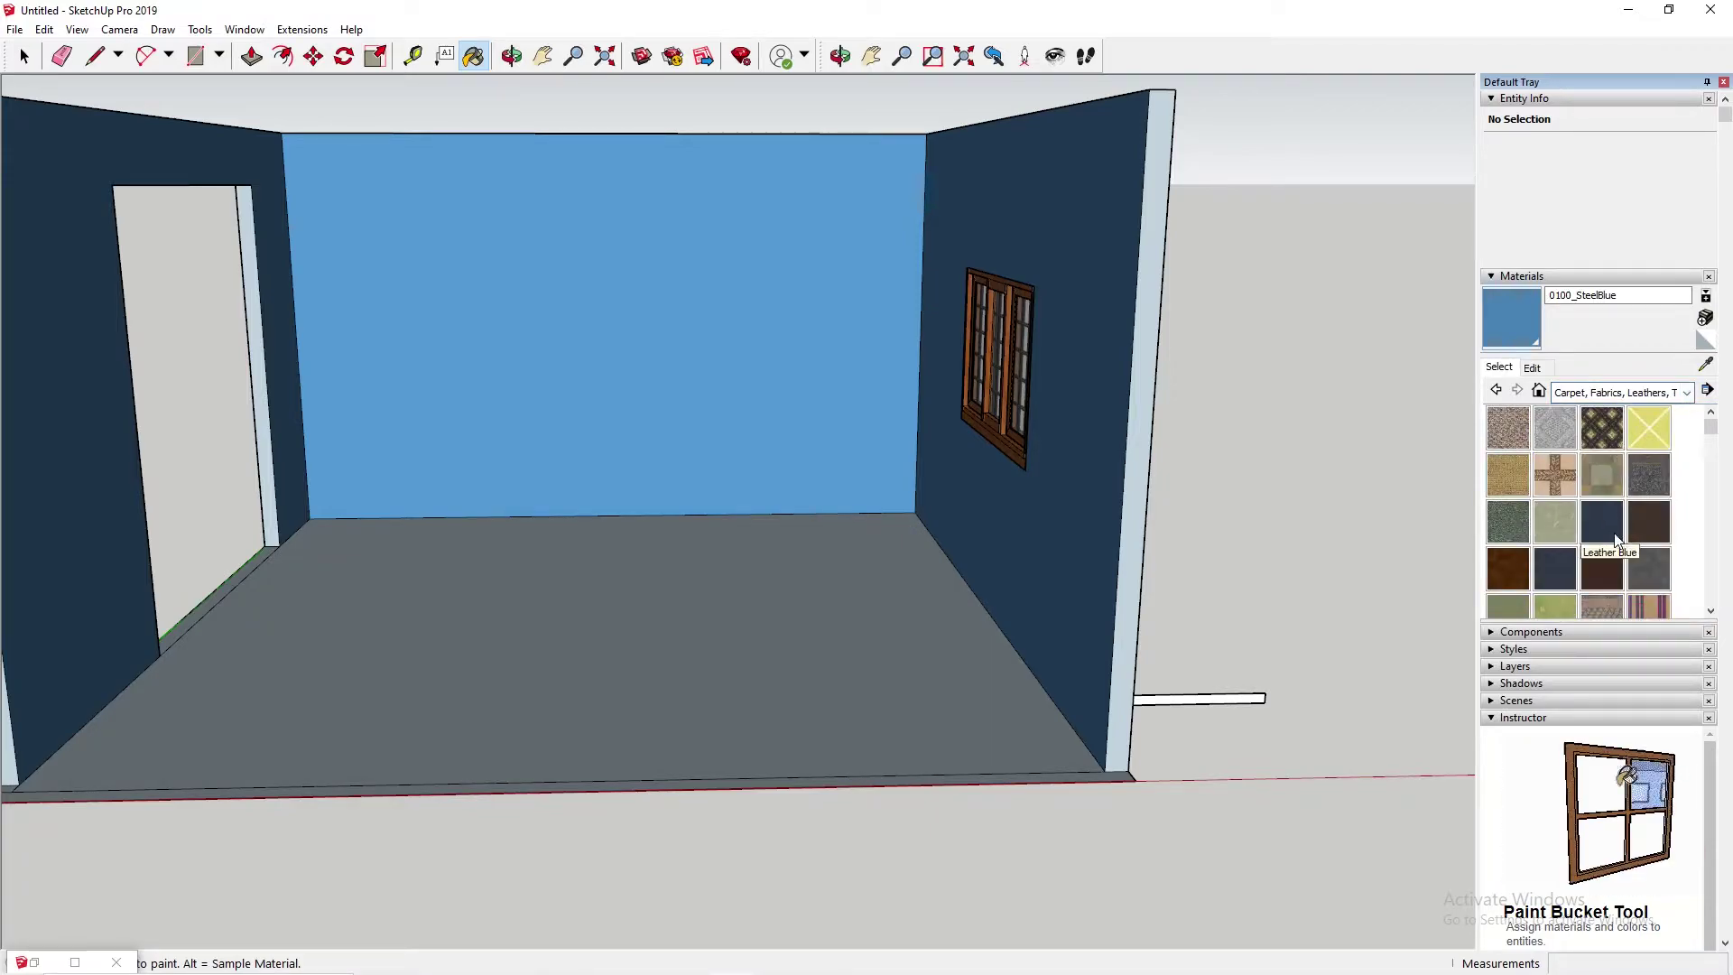
left_click(1558, 567)
left_click(754, 580)
mouse_move(754, 580)
middle_mouse_down()
mouse_move(655, 611)
mouse_move(668, 857)
mouse_move(619, 608)
mouse_move(446, 474)
middle_mouse_up()
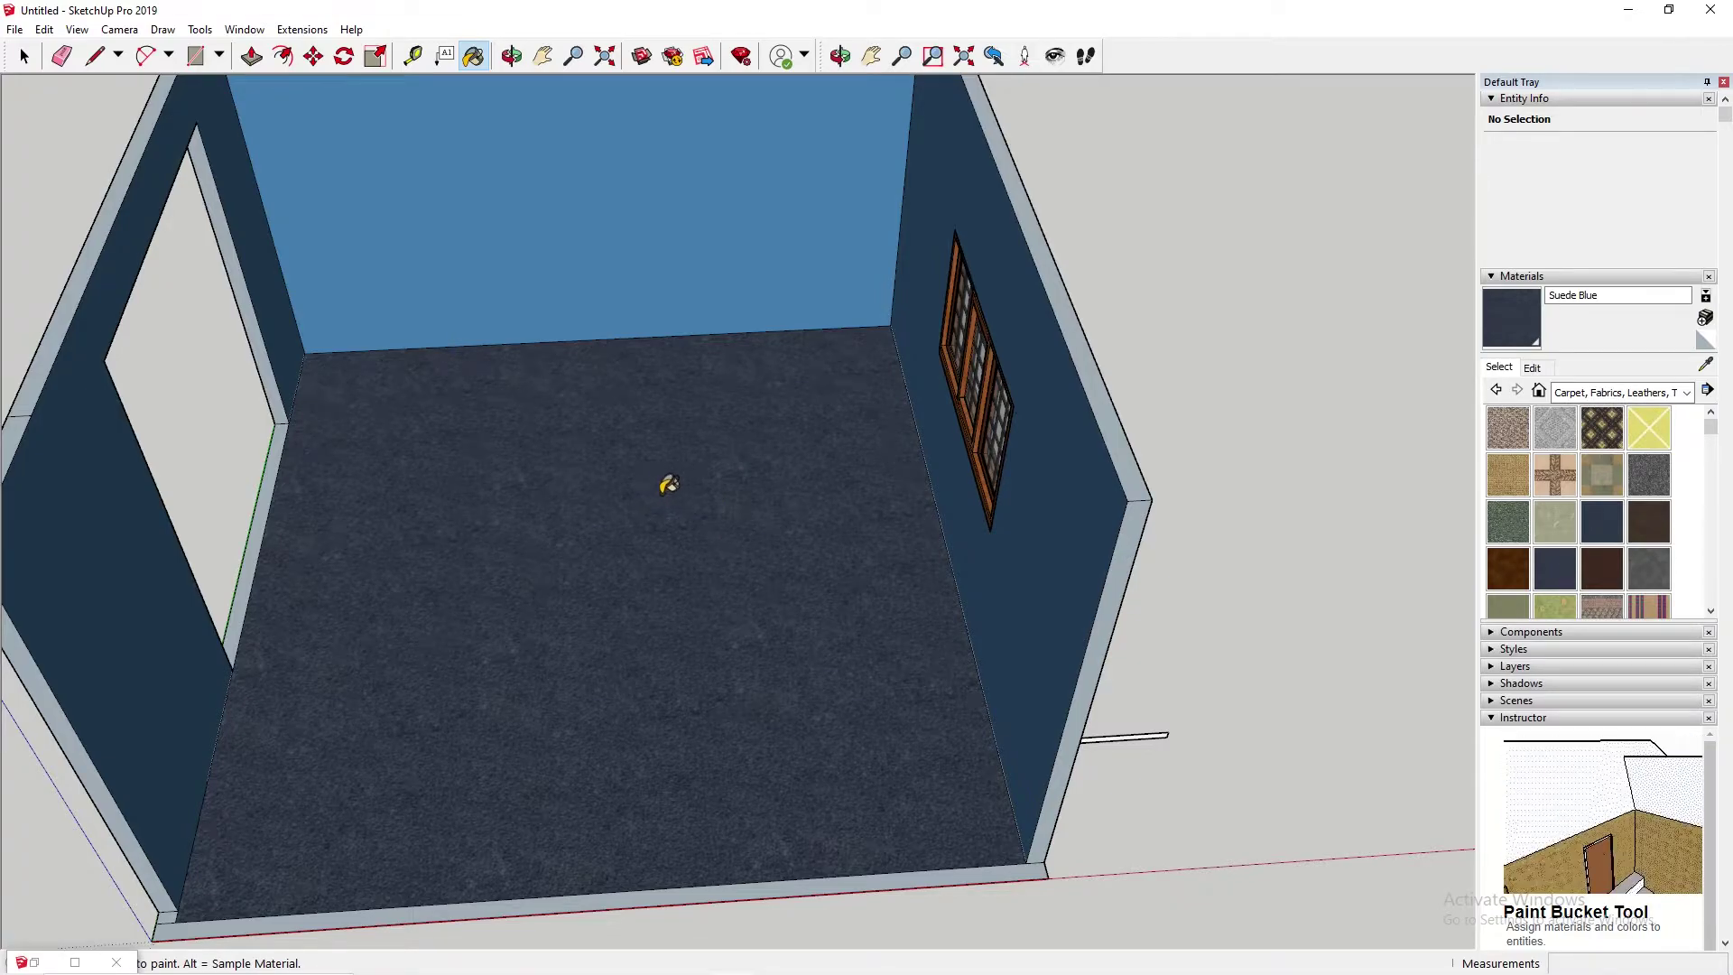
- Lighten the Suede Blue floor material slightly, try its opacity at 0 and restore it to 100, and return to the material collection
left_click(1533, 368)
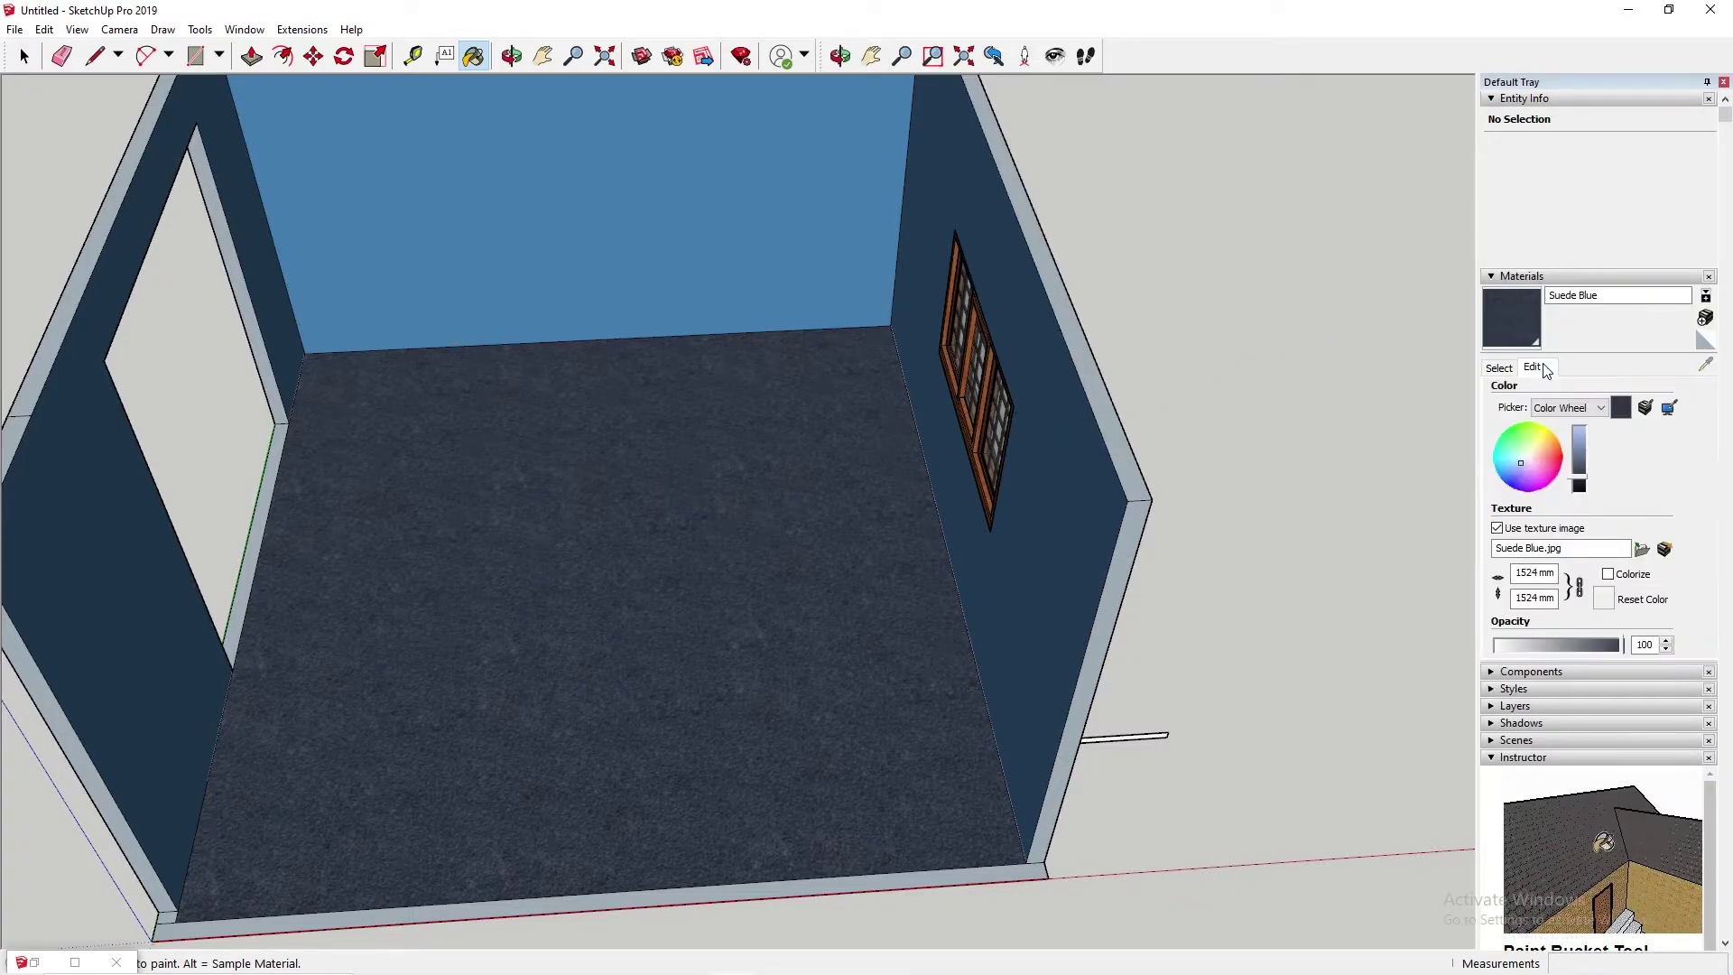
mouse_move(1584, 485)
left_mouse_down()
mouse_move(1603, 404)
mouse_move(1599, 471)
left_mouse_up()
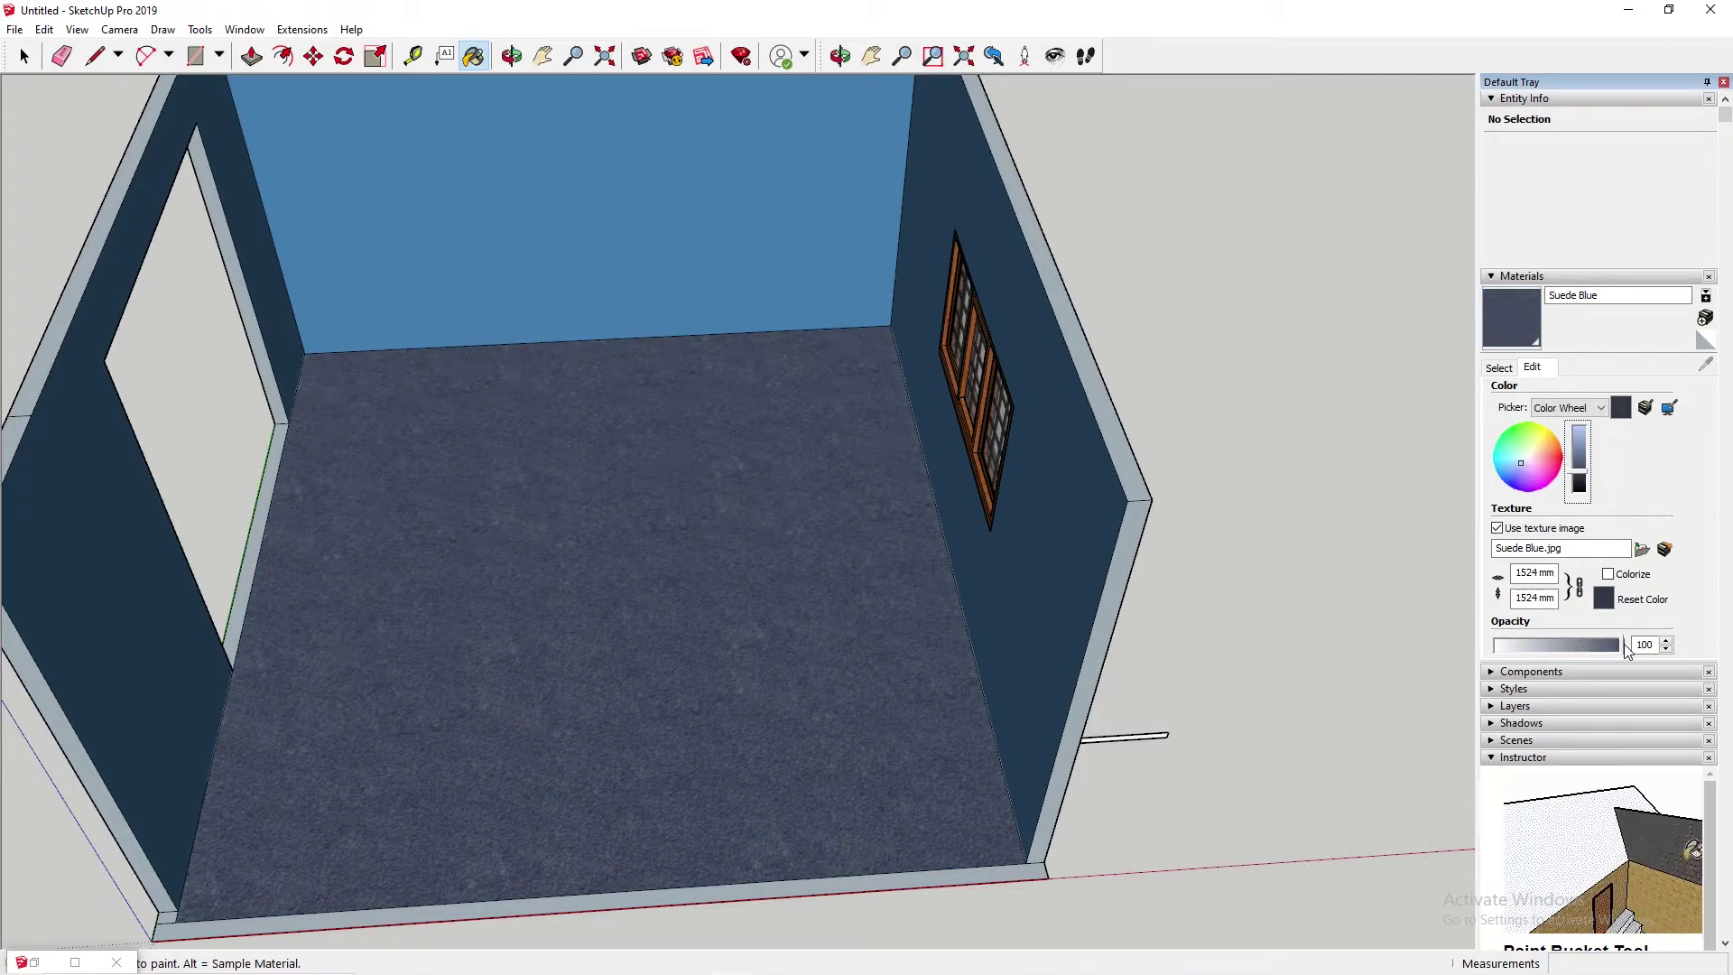
left_click_drag(1622, 644, 1447, 641)
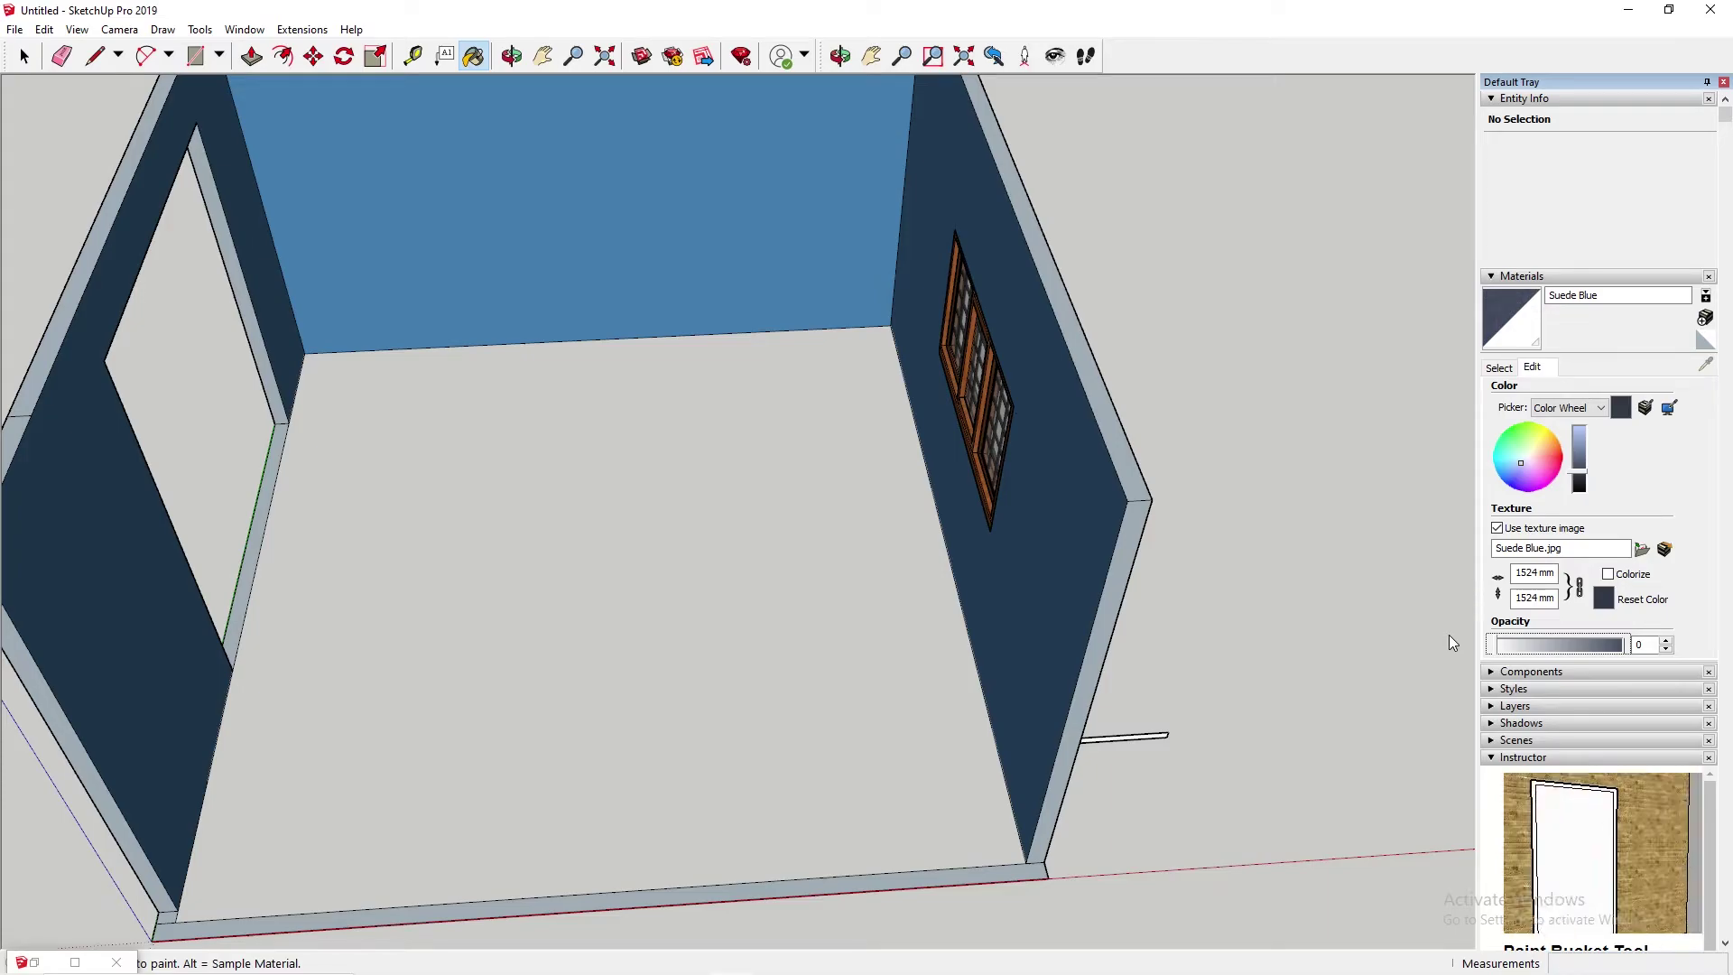
left_click_drag(1536, 644, 1621, 650)
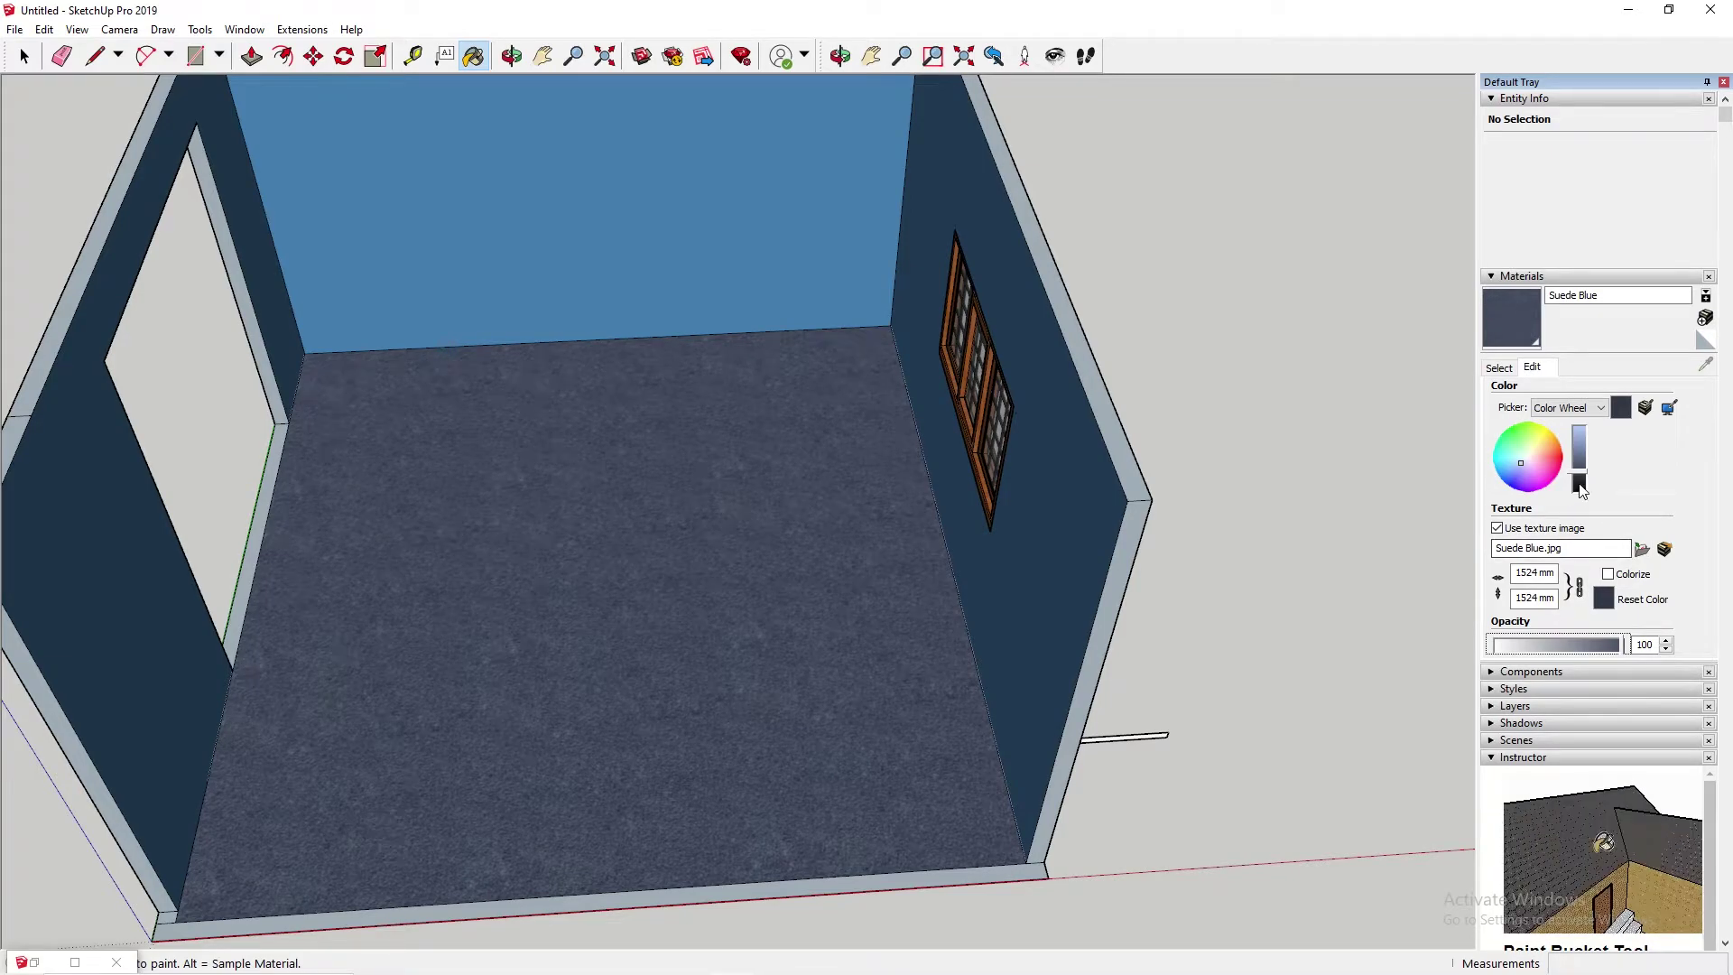
mouse_move(580, 514)
middle_mouse_down()
mouse_move(608, 259)
mouse_move(650, 307)
mouse_move(573, 394)
mouse_move(502, 336)
middle_mouse_up()
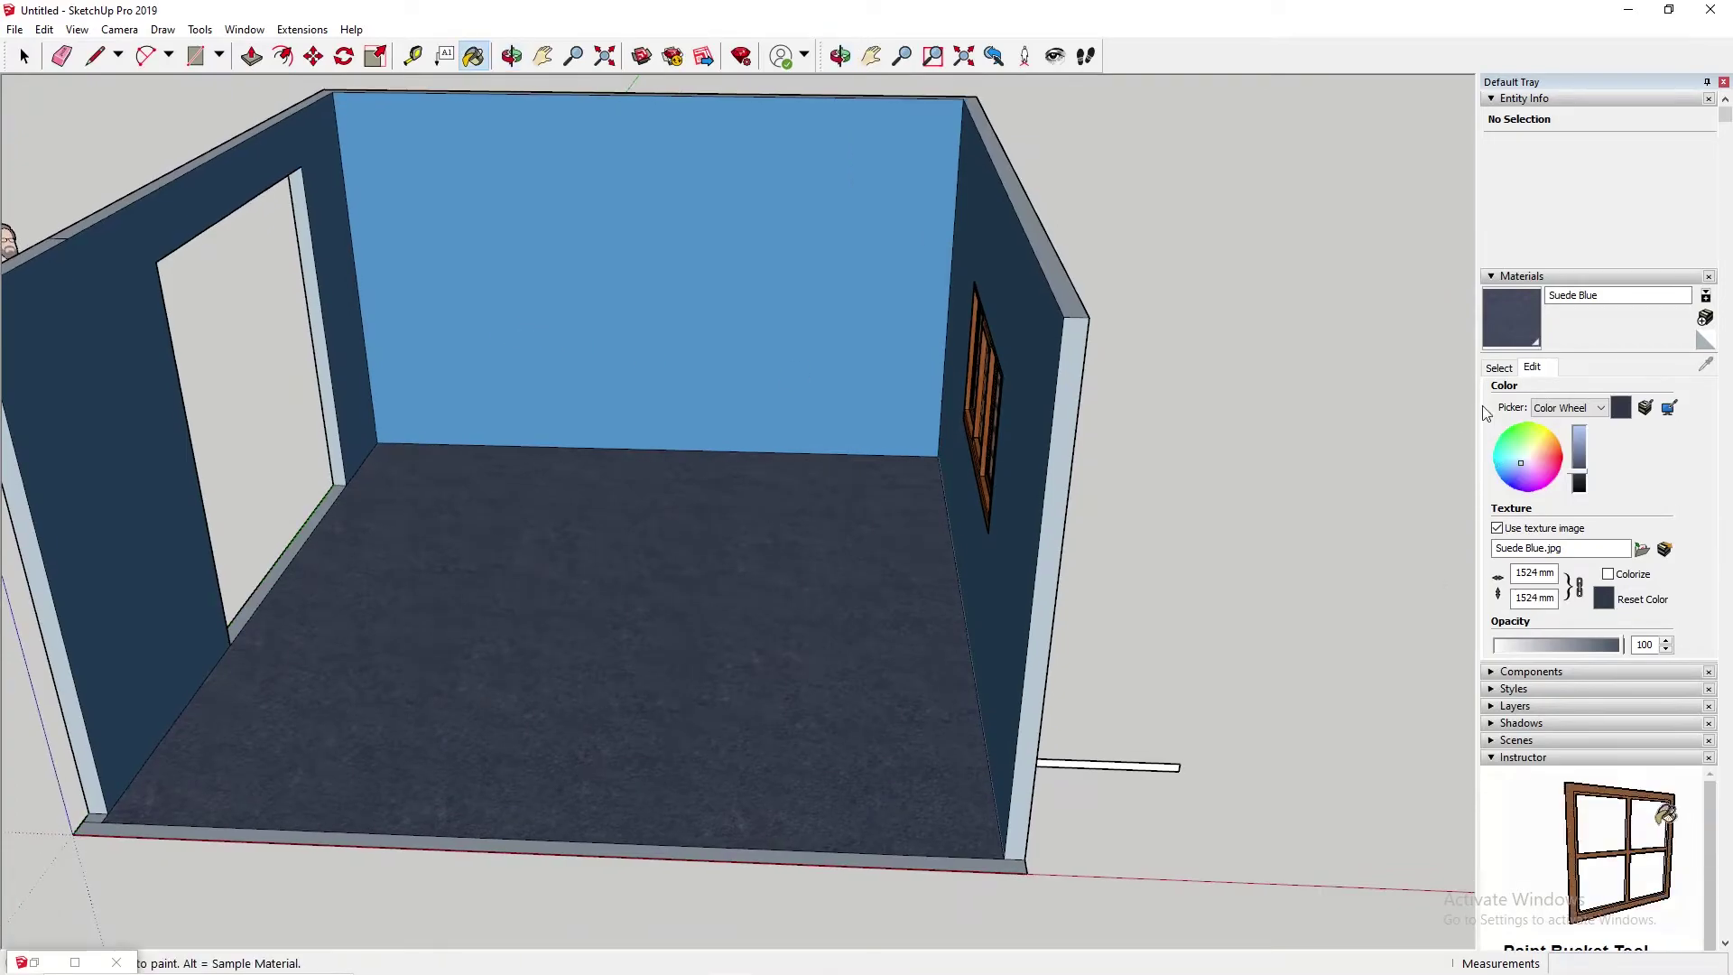
left_click(1499, 368)
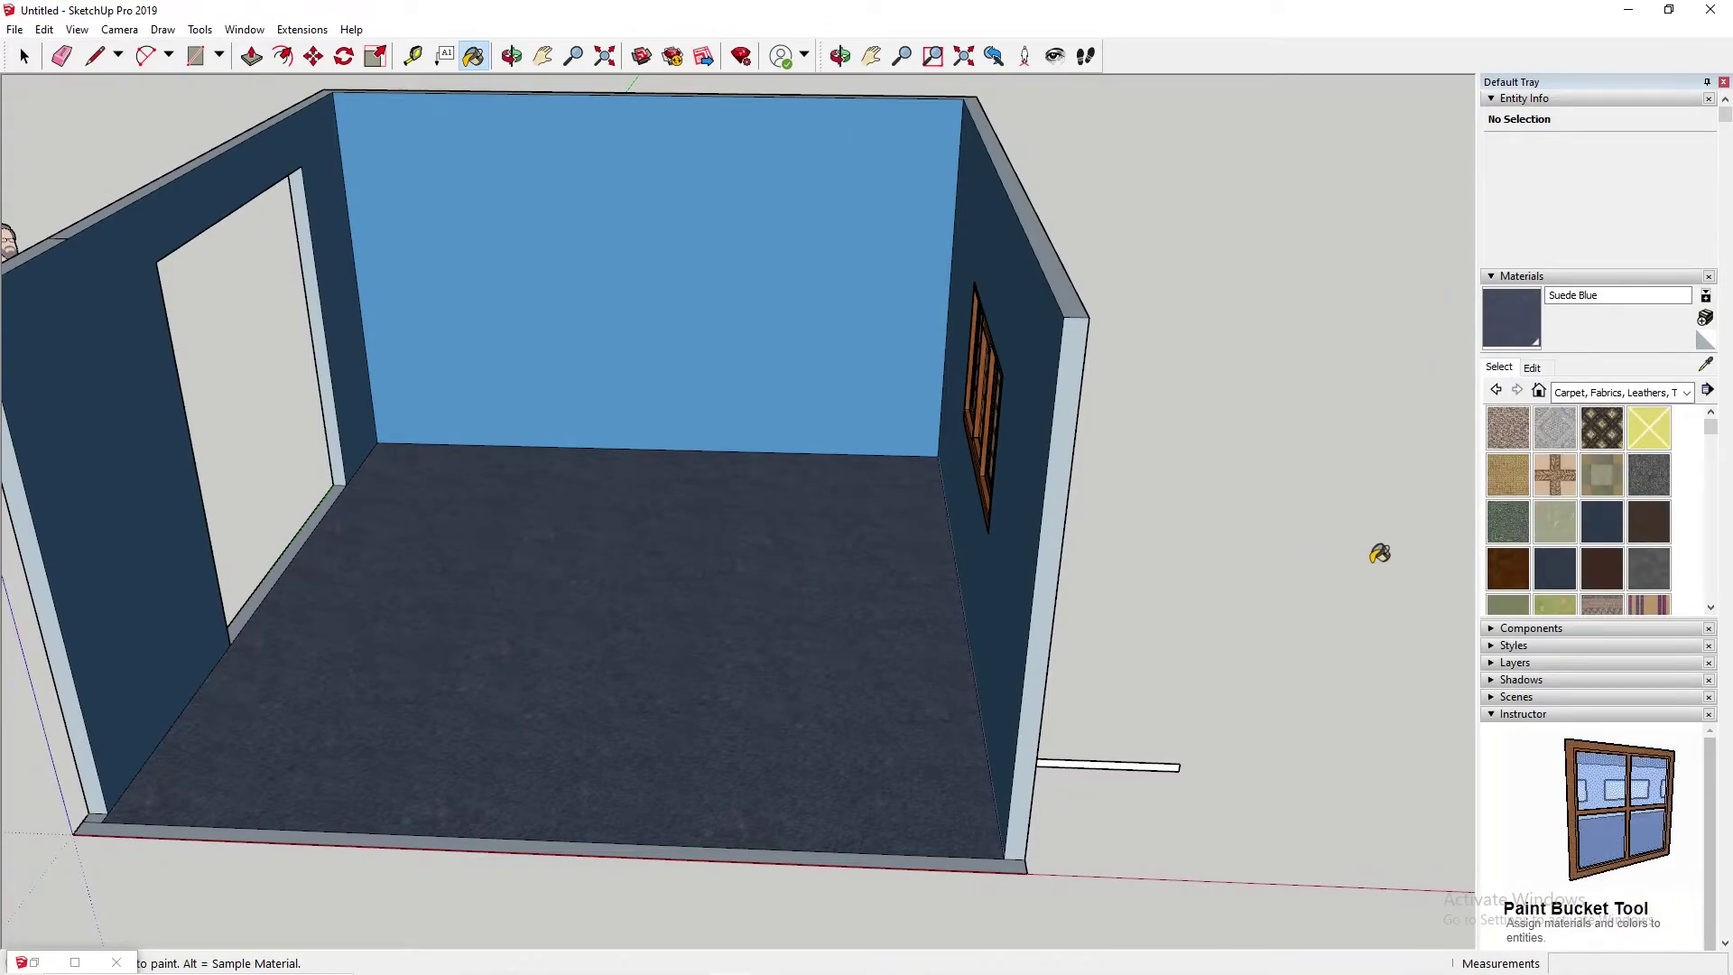
- Try the Carpet Loop Pattern and then the Carpet Pattern Leaf Squares material on the floor
scroll(1552, 492, "down", 3)
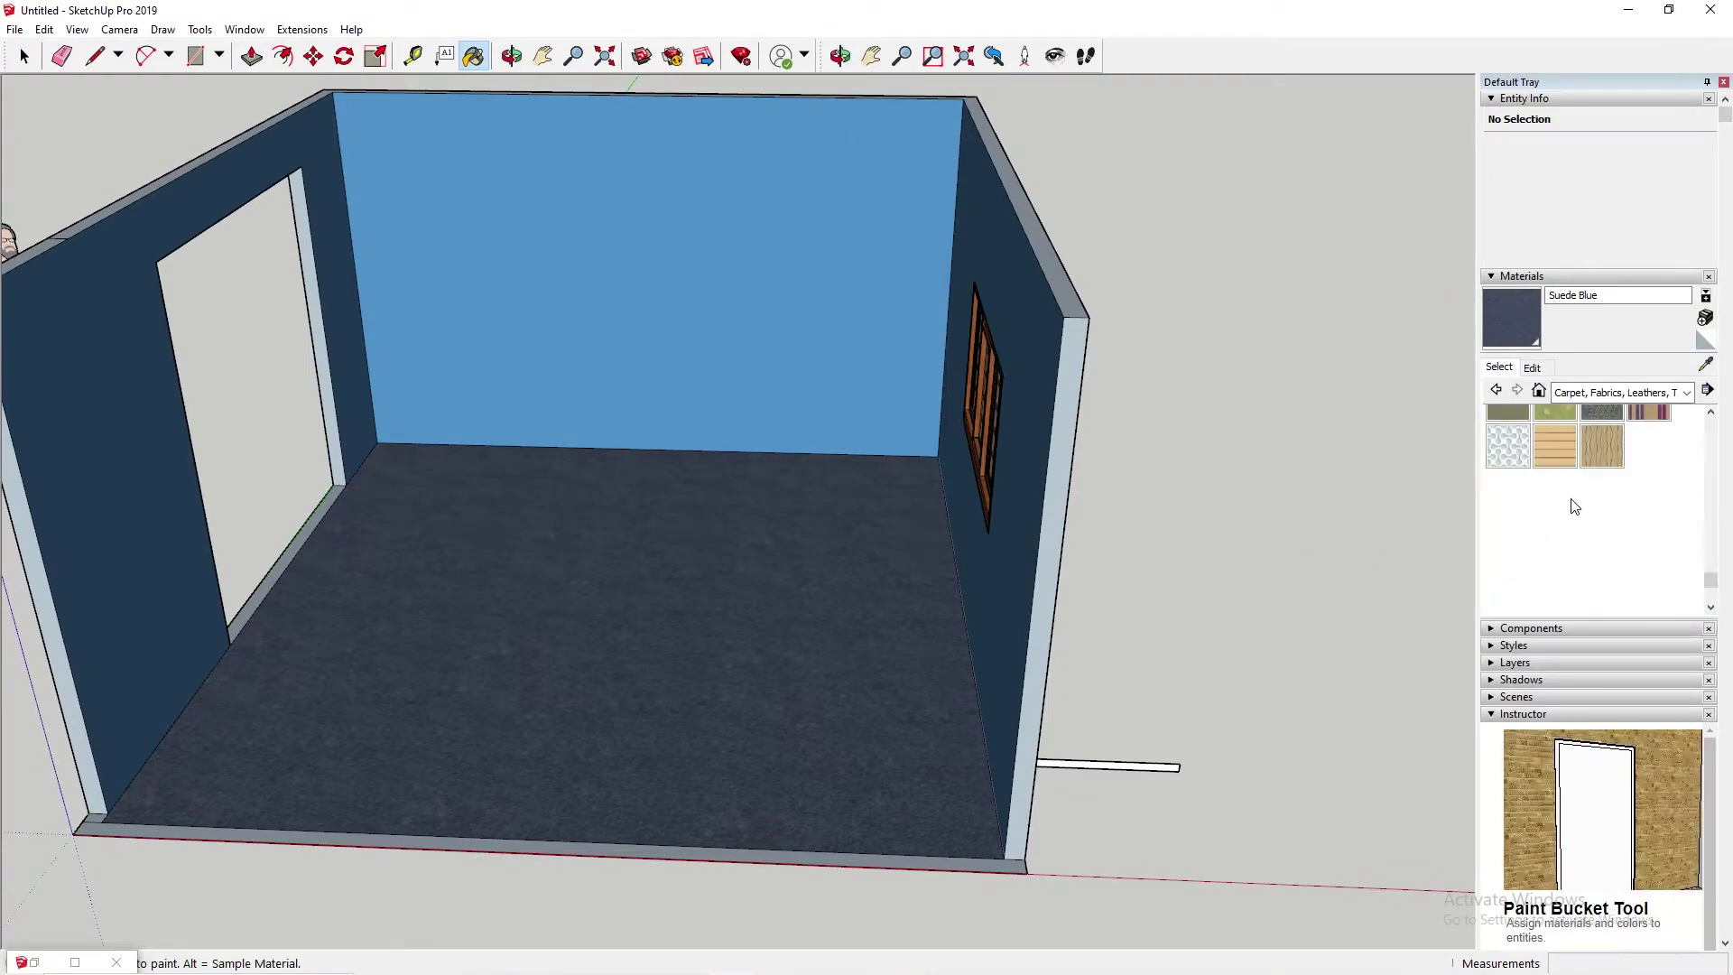
scroll(1574, 506, "up", 3)
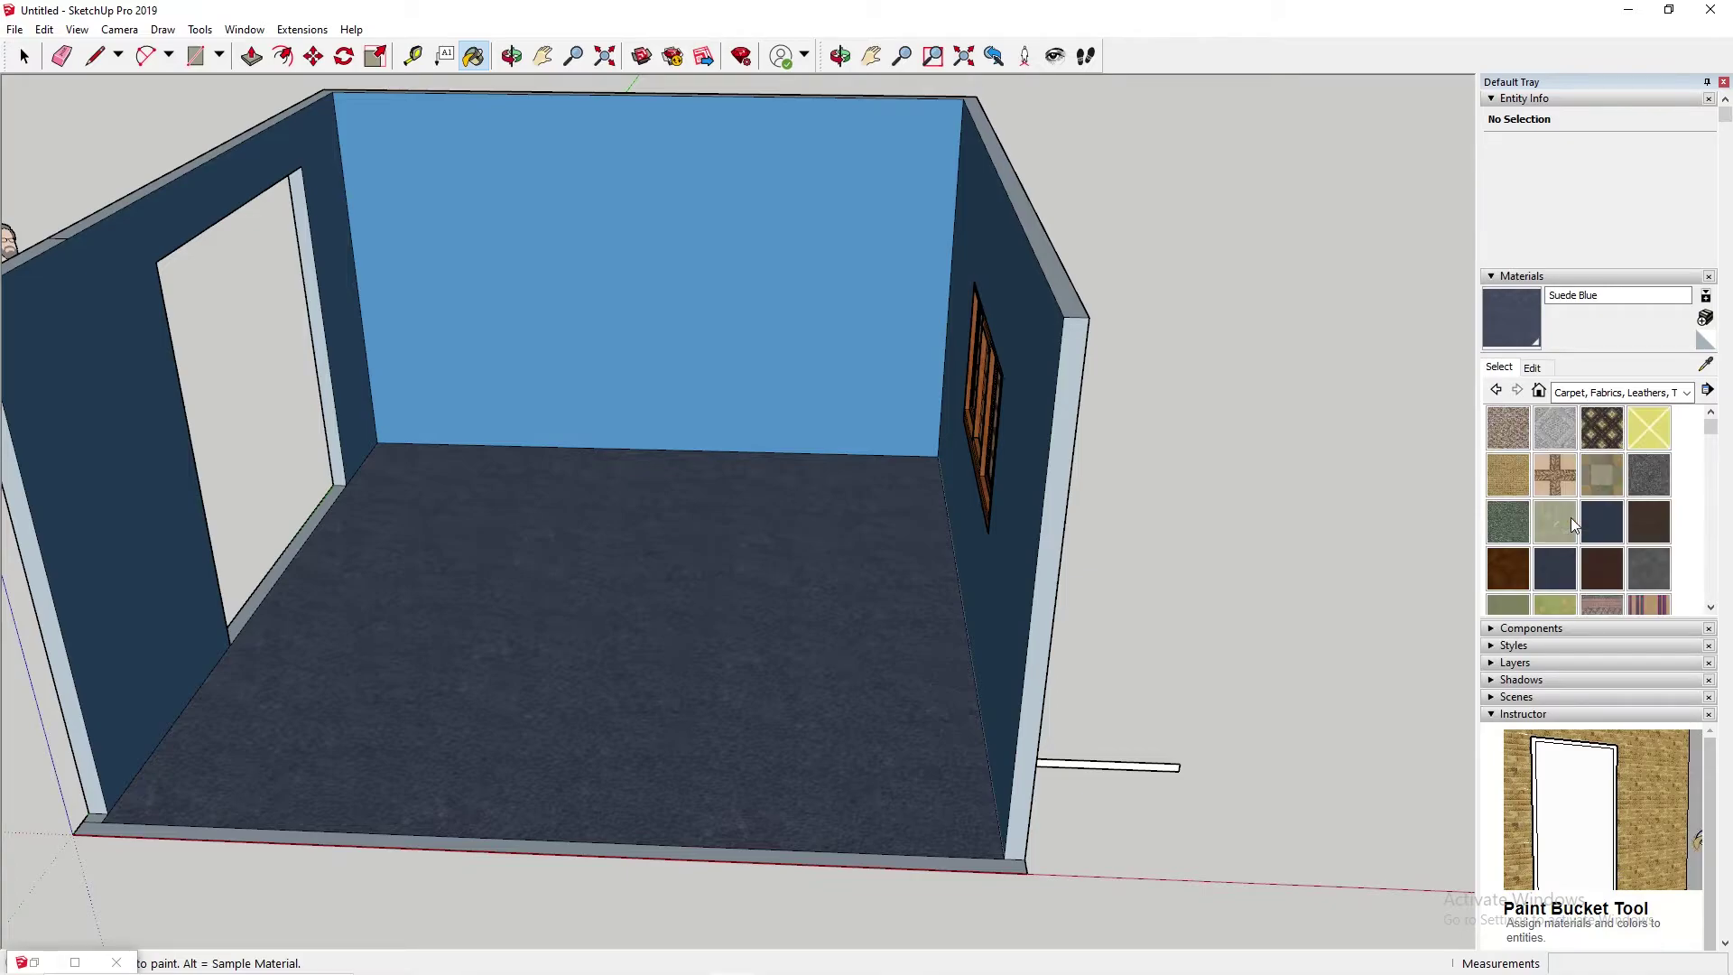
left_click(1507, 485)
left_click(831, 610)
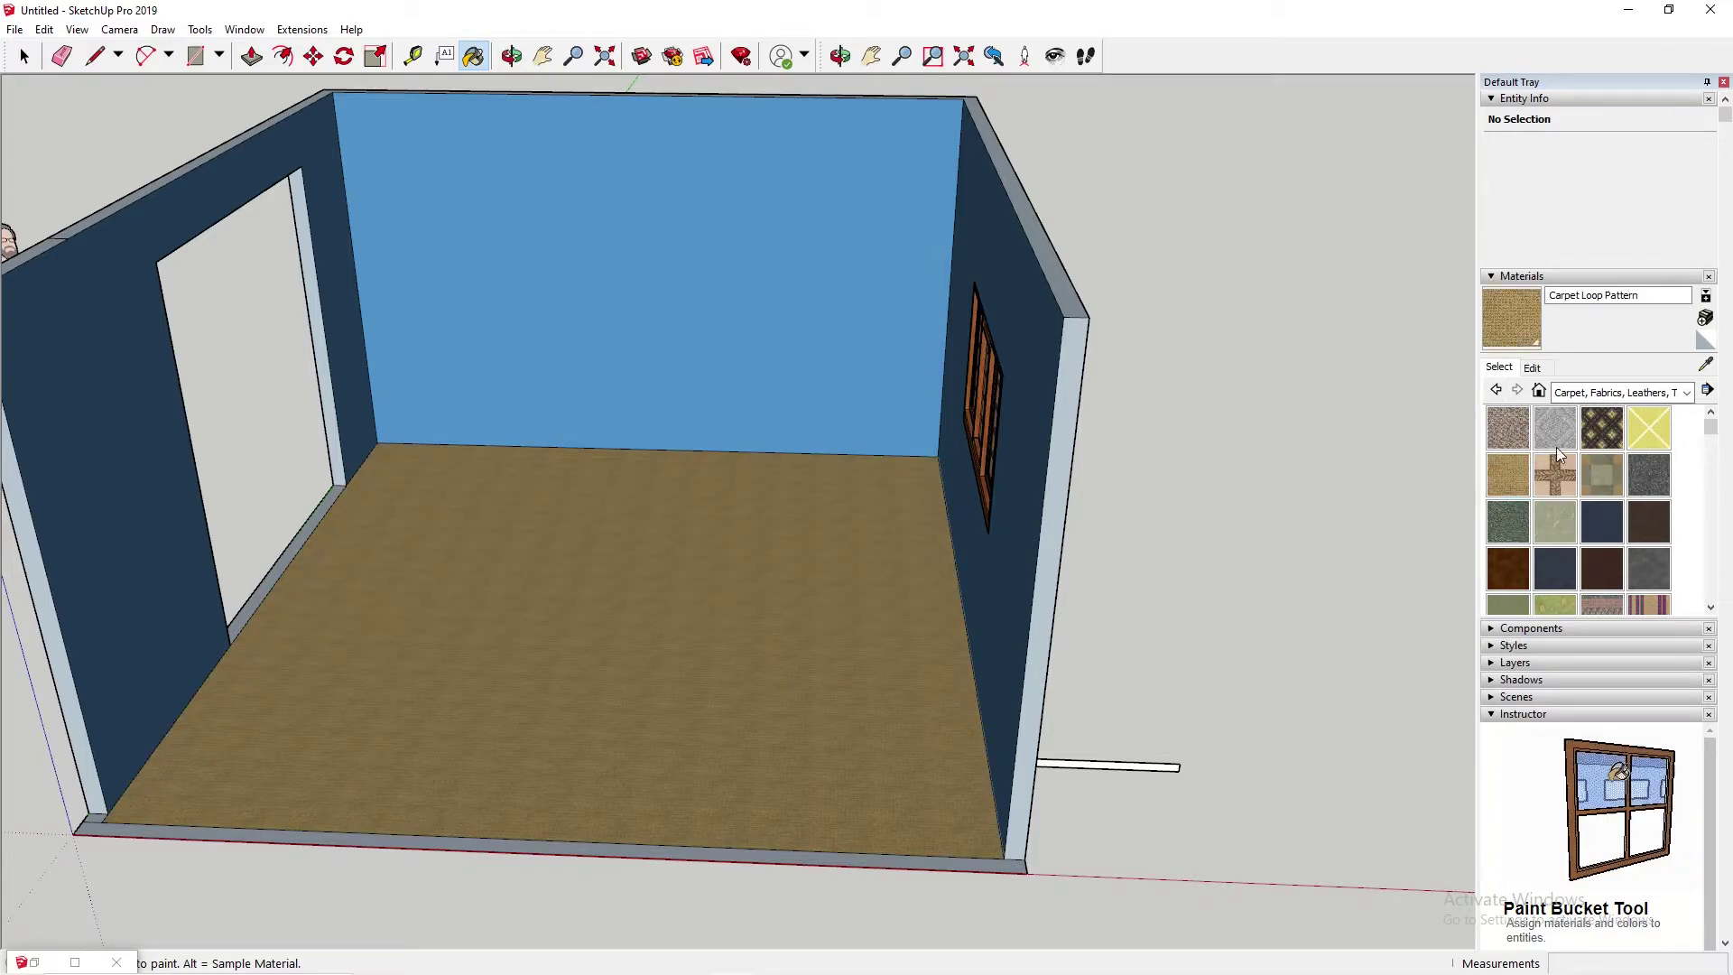
left_click(1554, 476)
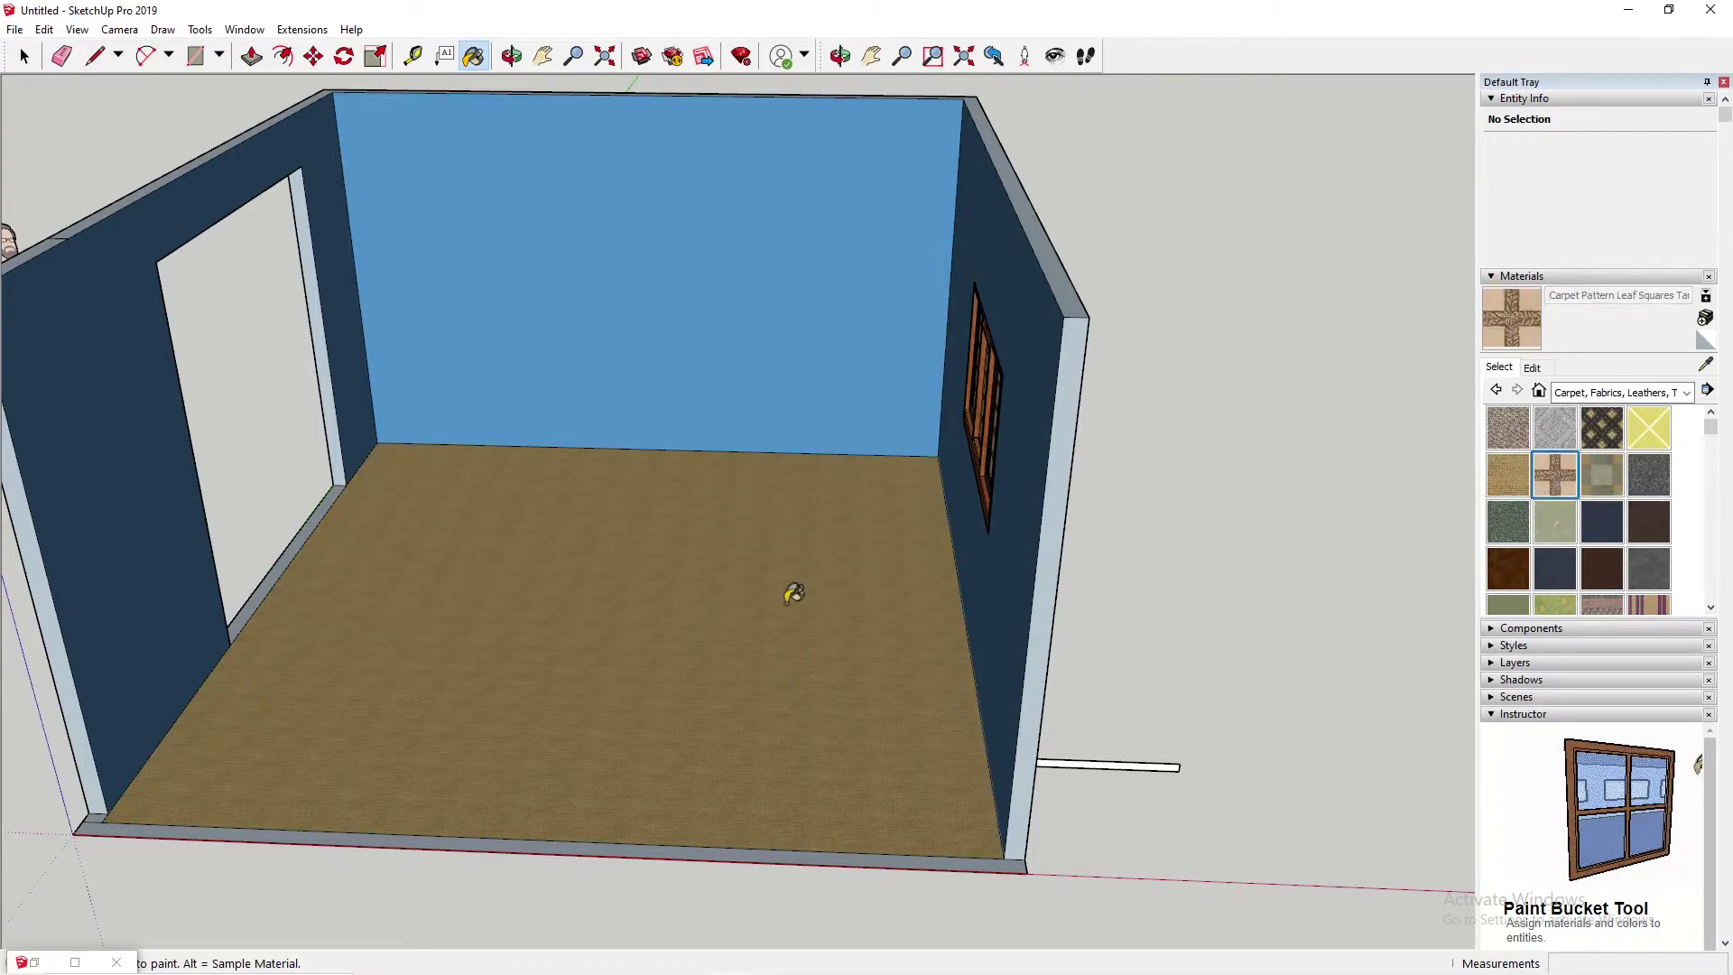
left_click(629, 583)
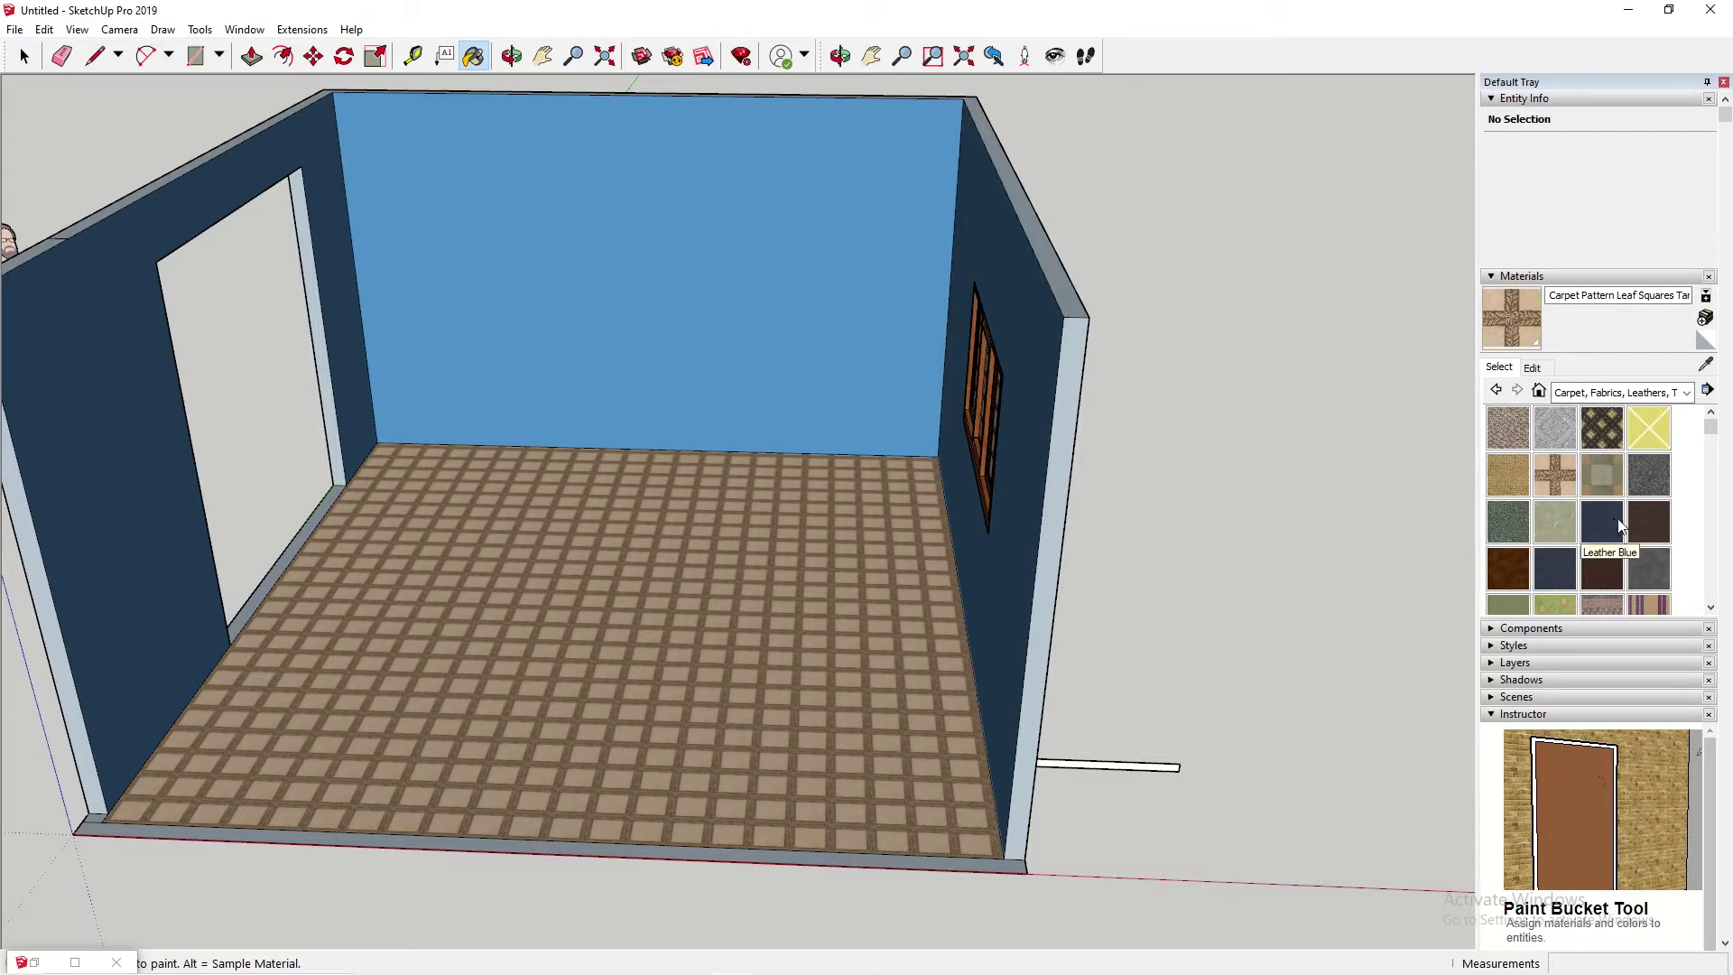
- Replace the floor's patterned carpet with the Carpet Plush Charcoal material
left_click(1655, 483)
left_click(816, 588)
mouse_move(622, 583)
middle_mouse_down()
mouse_move(673, 815)
mouse_move(641, 761)
mouse_move(650, 727)
middle_mouse_up()
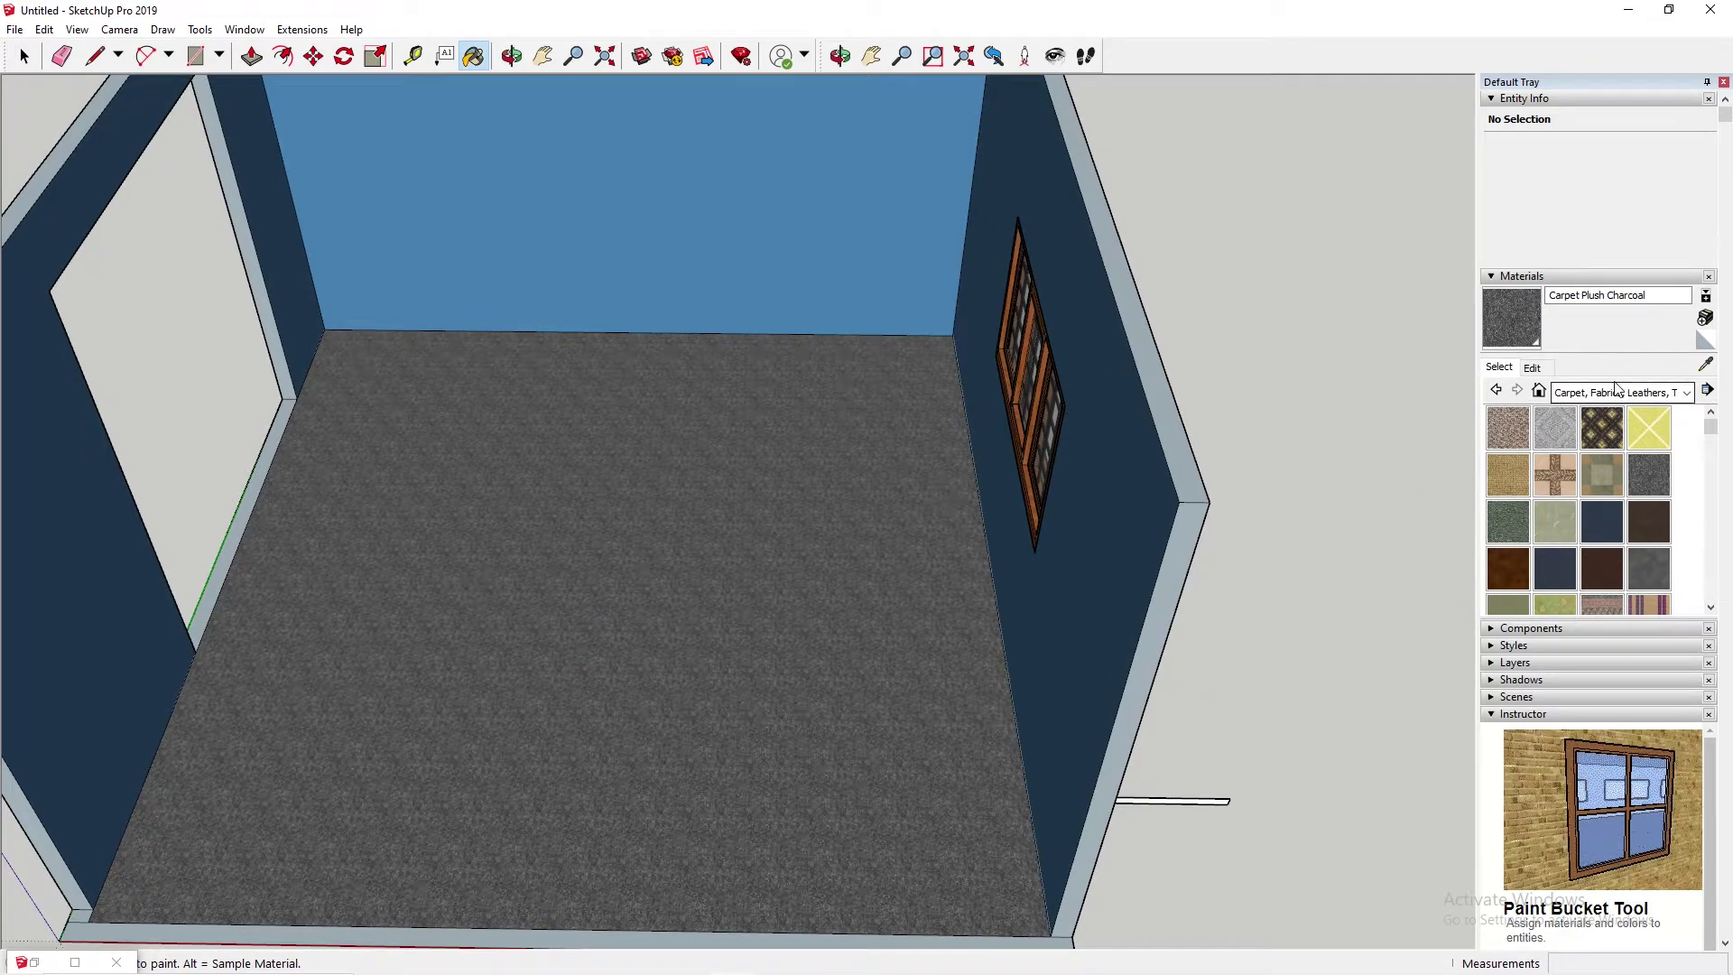
- Try Wood Veneer 01 from the Wood material collection on the floor
left_click(1618, 391)
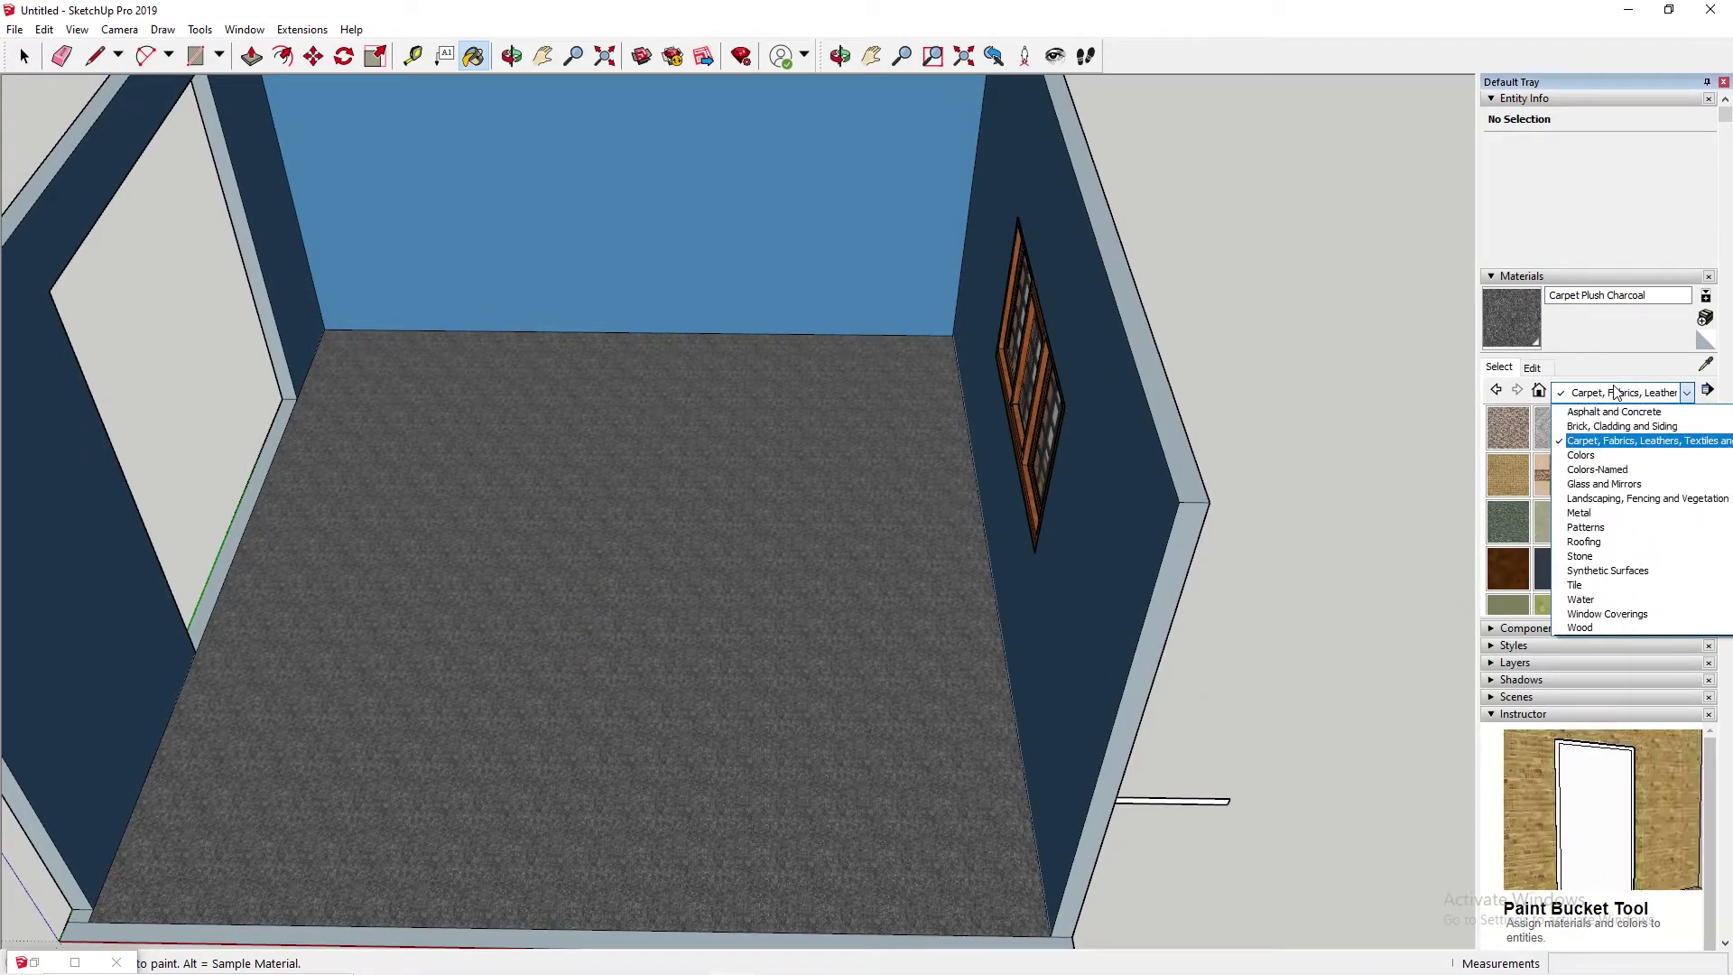
left_click(1590, 630)
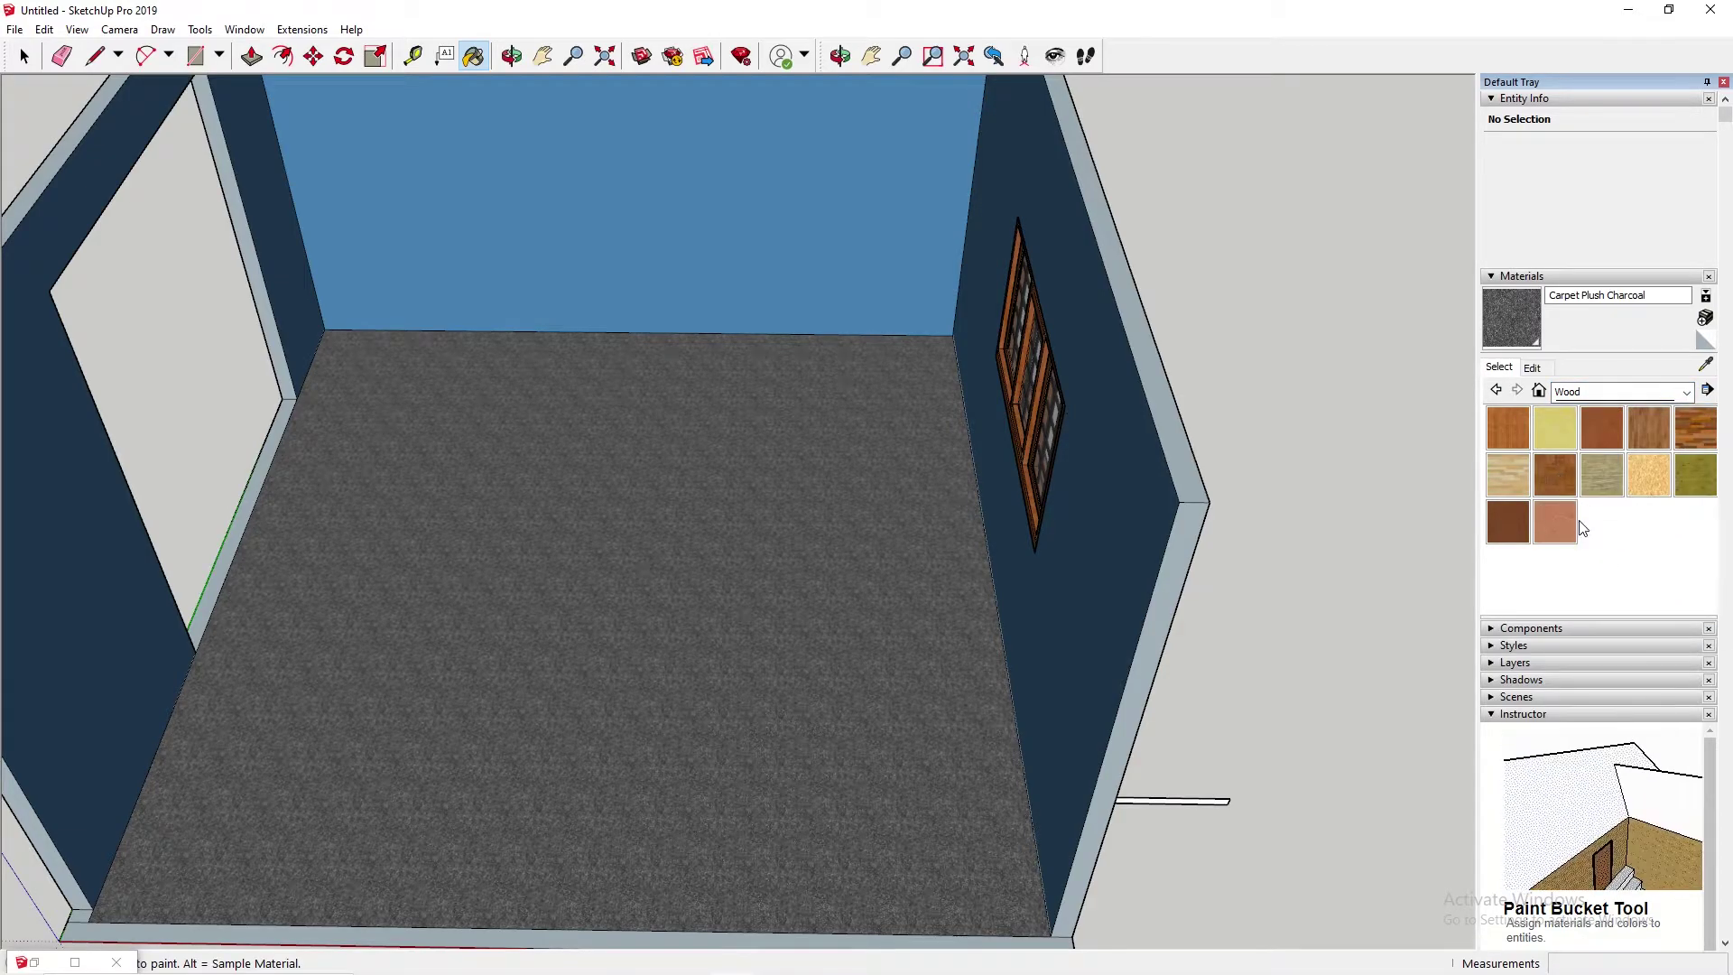
left_click(1512, 525)
left_click(803, 573)
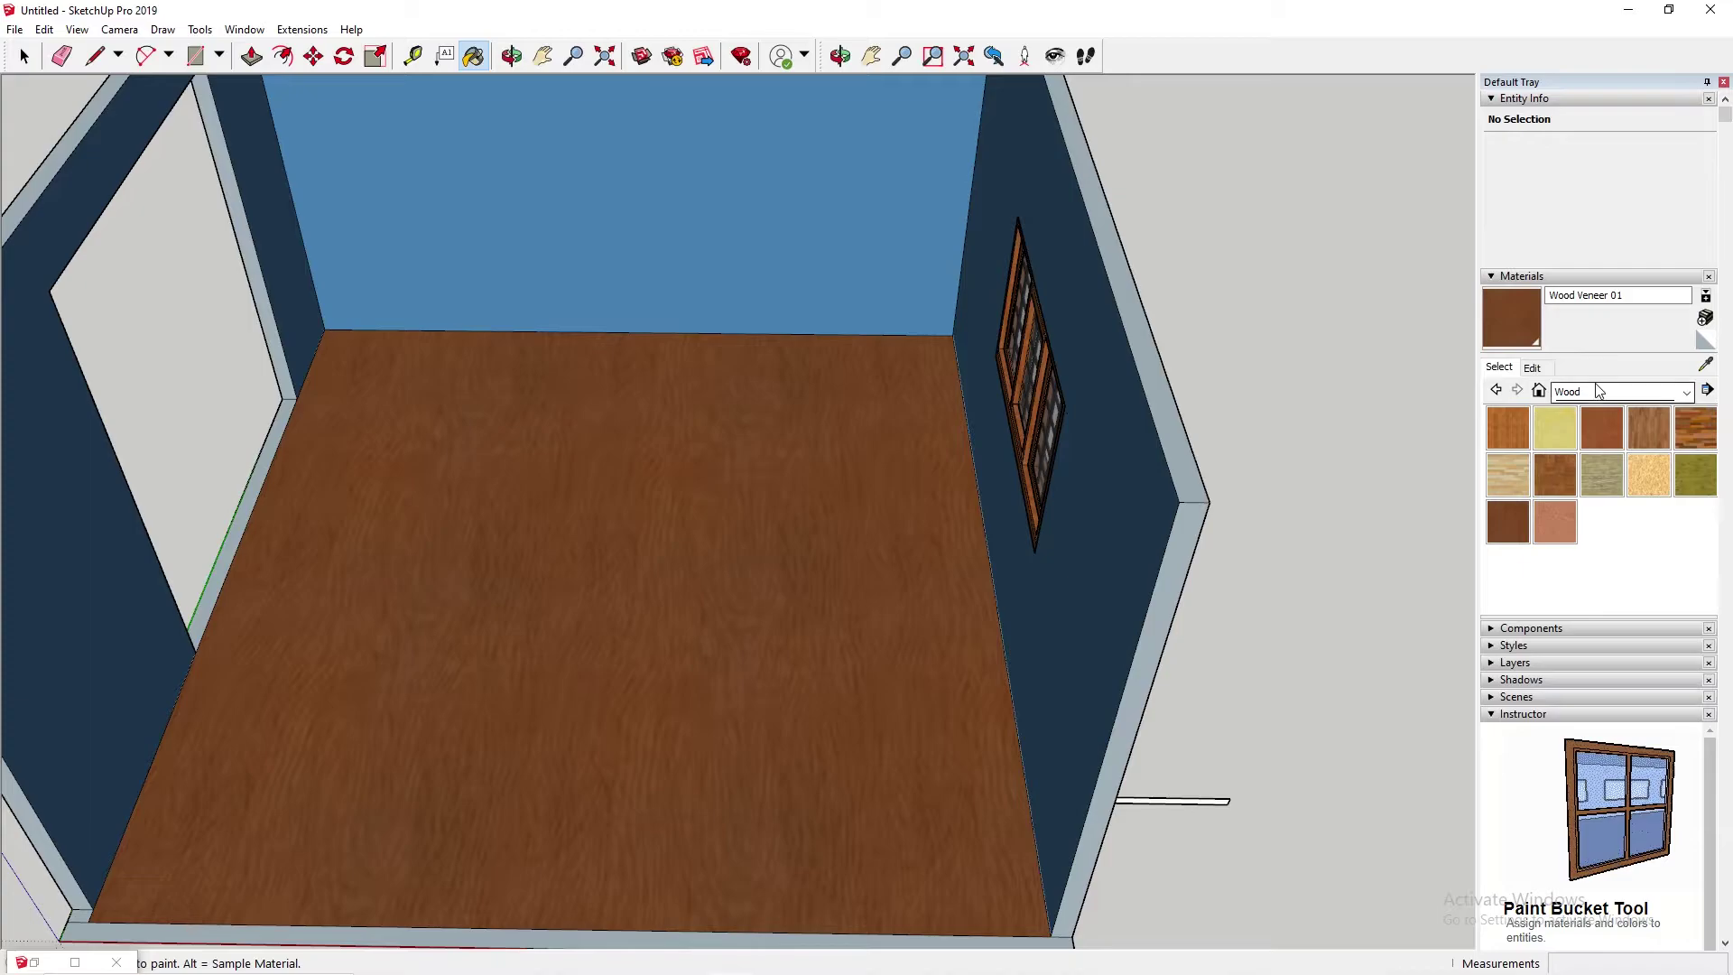
- Cover the floor with Carpet Plush Charcoal from the carpet, fabrics and leathers collection
left_click(1639, 393)
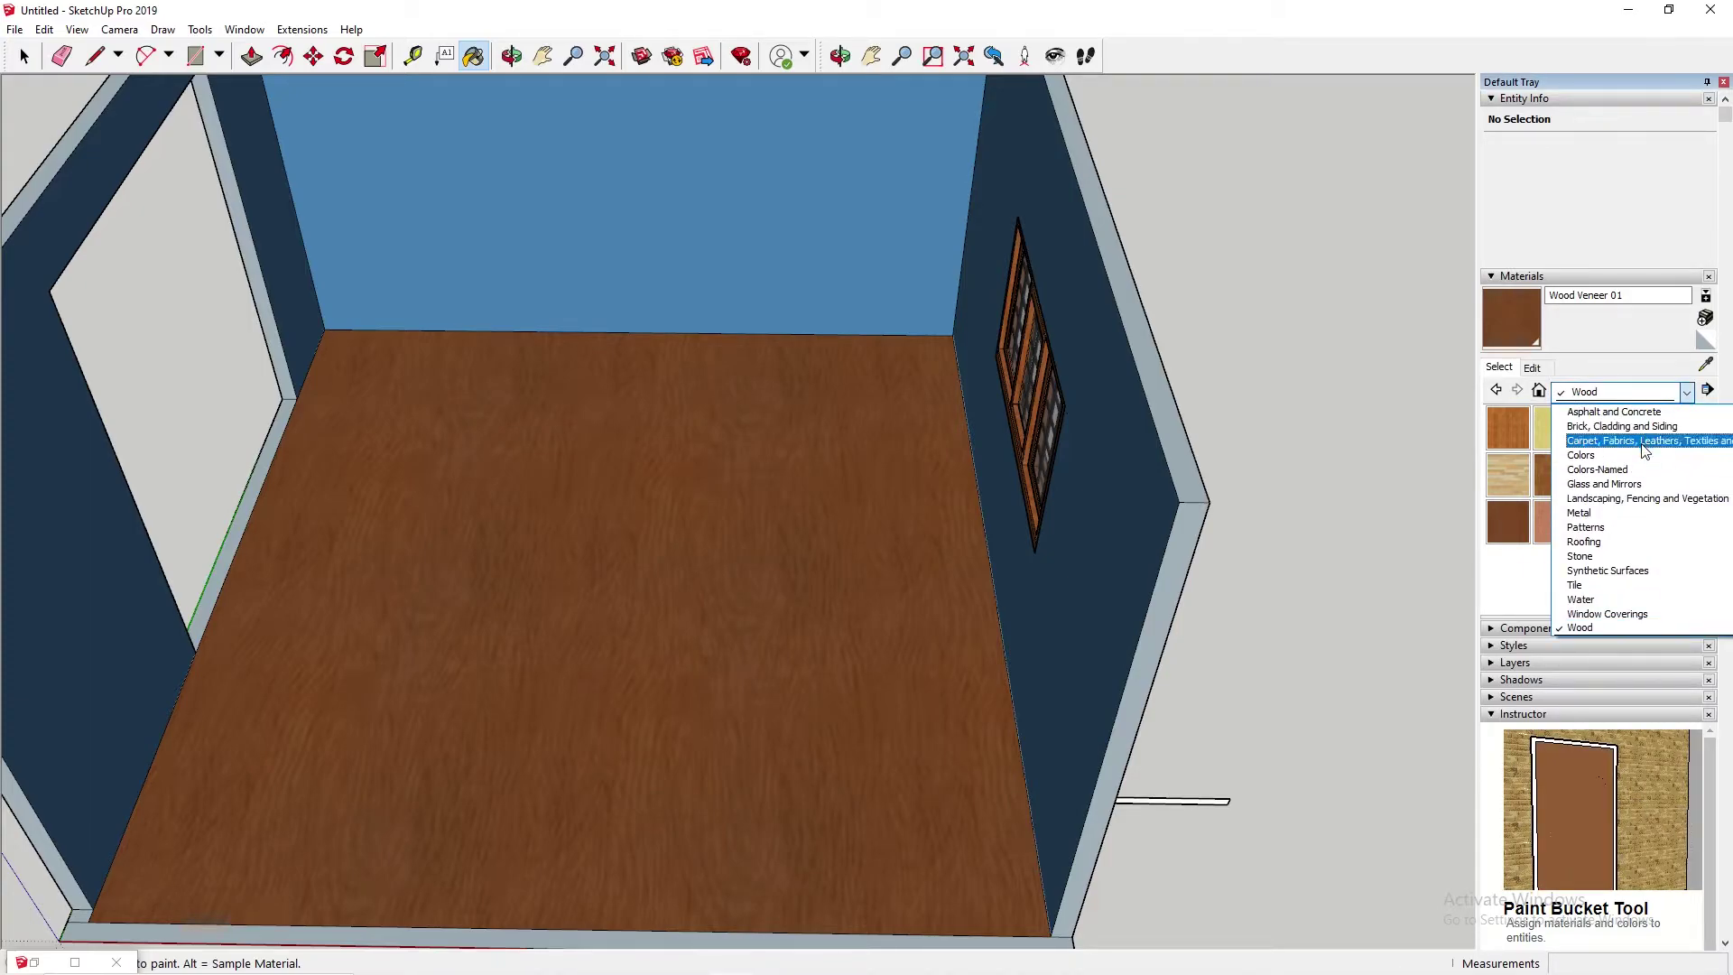
left_click(1644, 442)
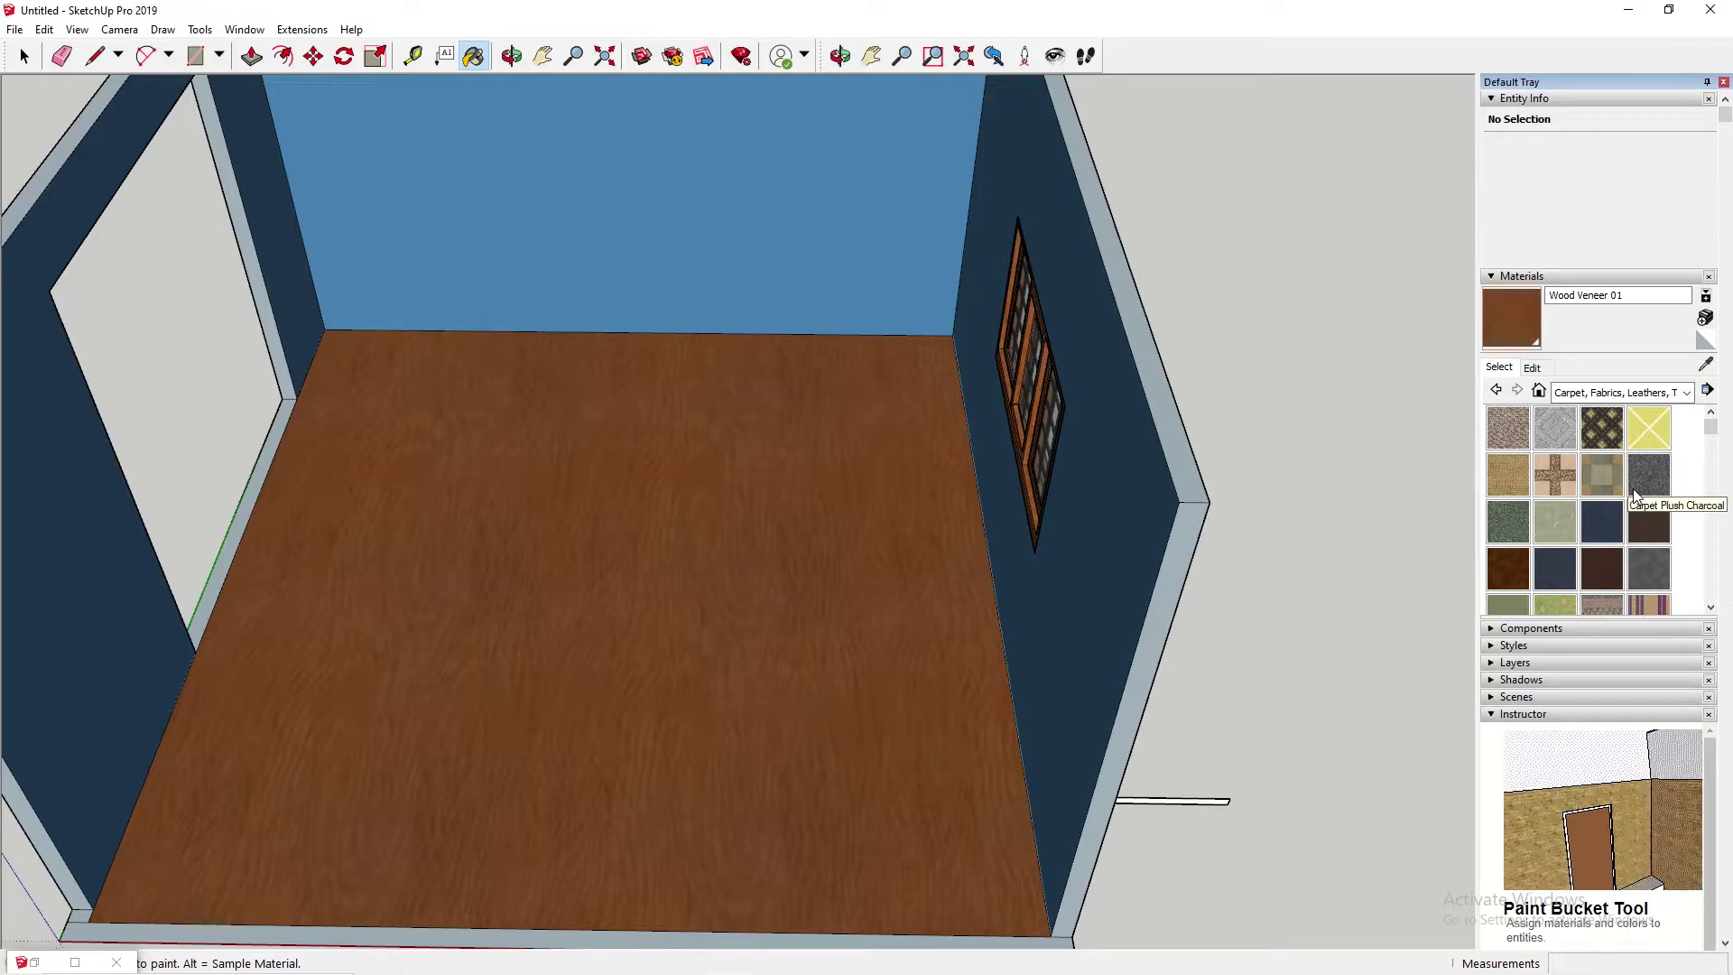
left_click(1663, 476)
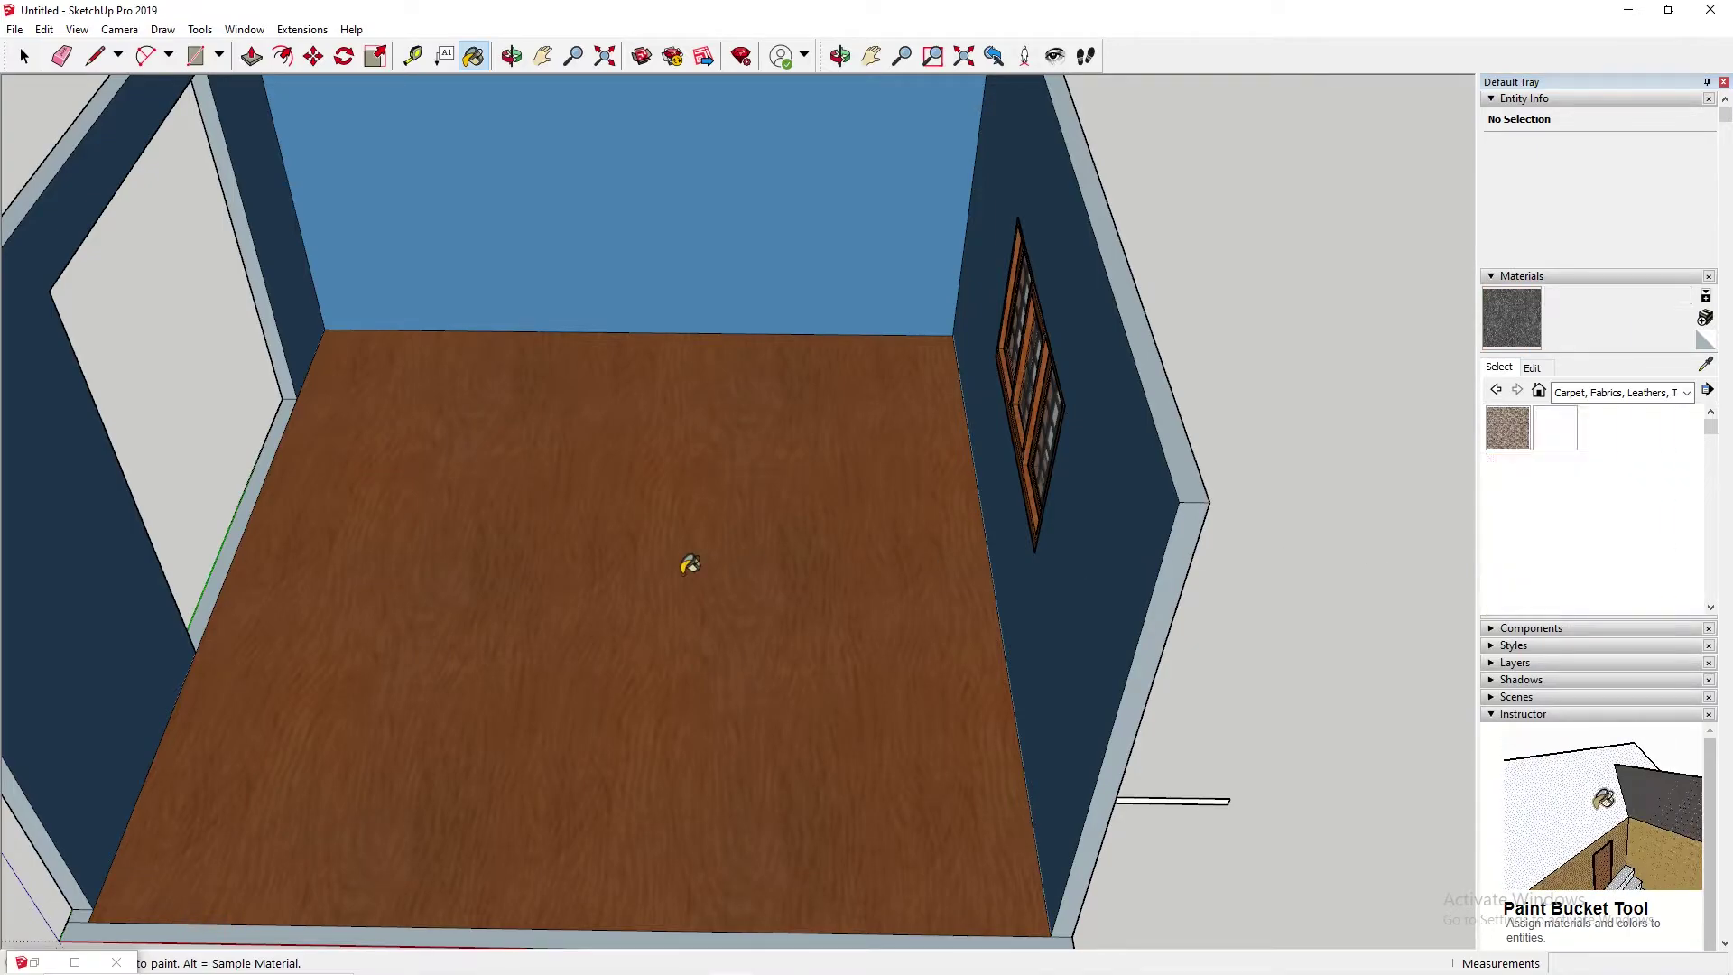
left_click(688, 555)
scroll(496, 528, "down", 2)
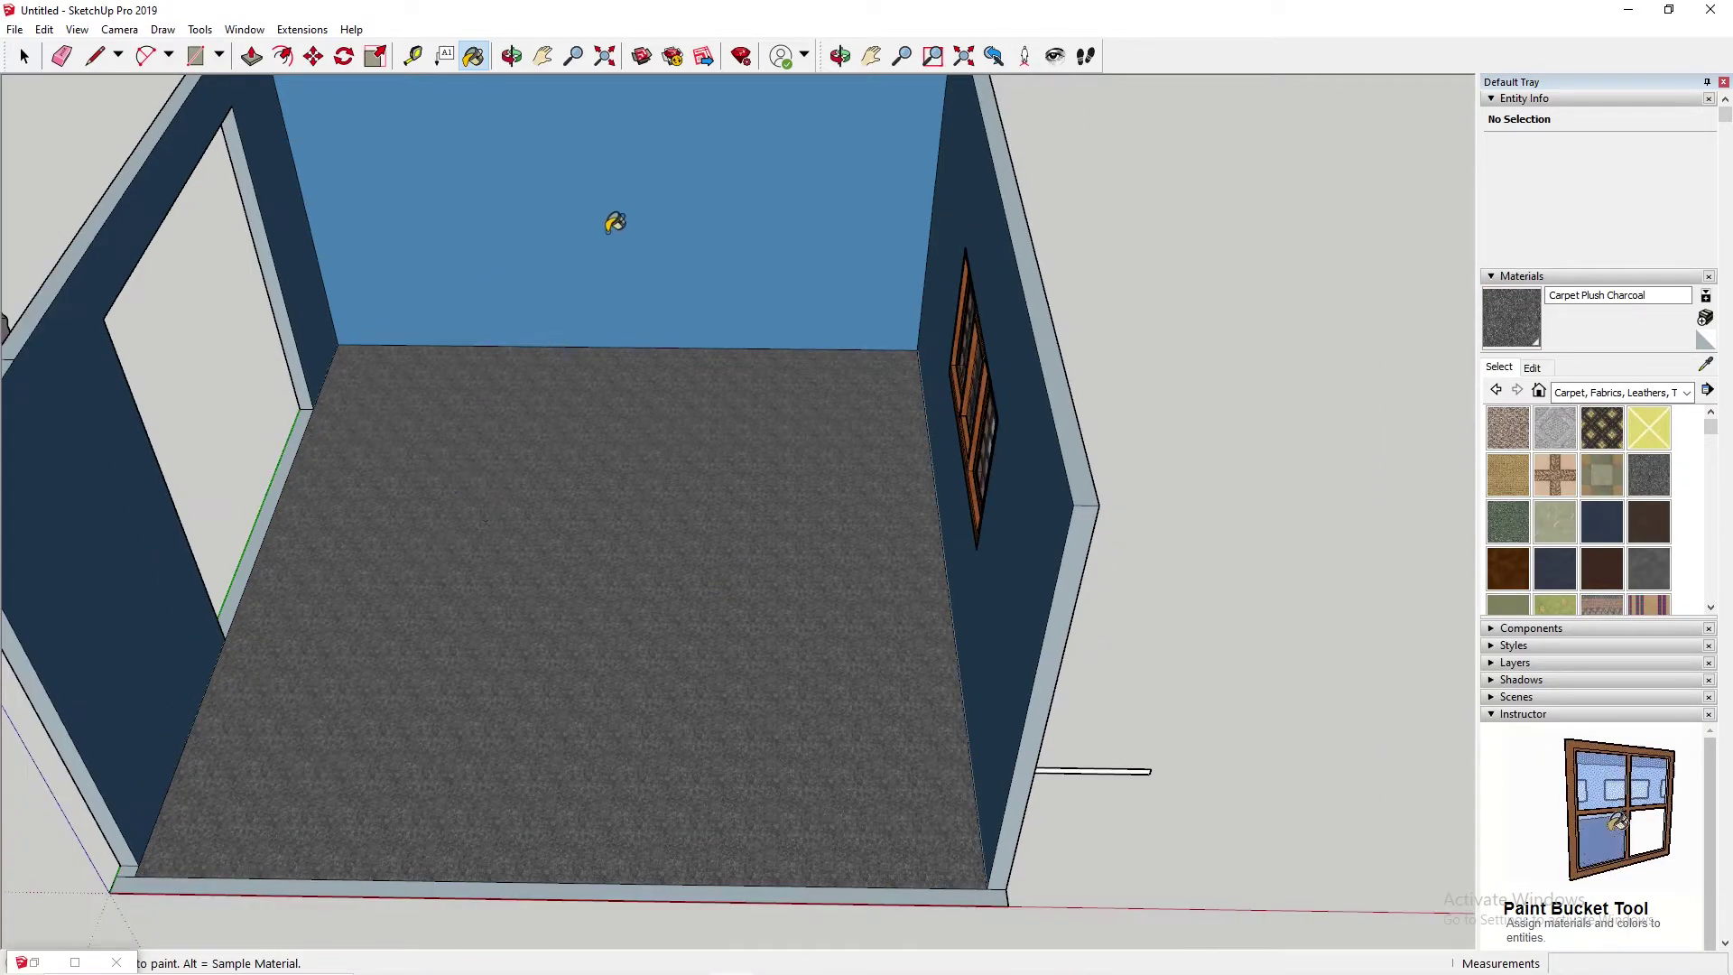
- Turn the view to face the room's open front and close the Default Tray
left_click(544, 59)
mouse_move(646, 229)
middle_mouse_down()
mouse_move(862, 274)
mouse_move(807, 323)
mouse_move(762, 170)
mouse_move(816, 139)
middle_mouse_up()
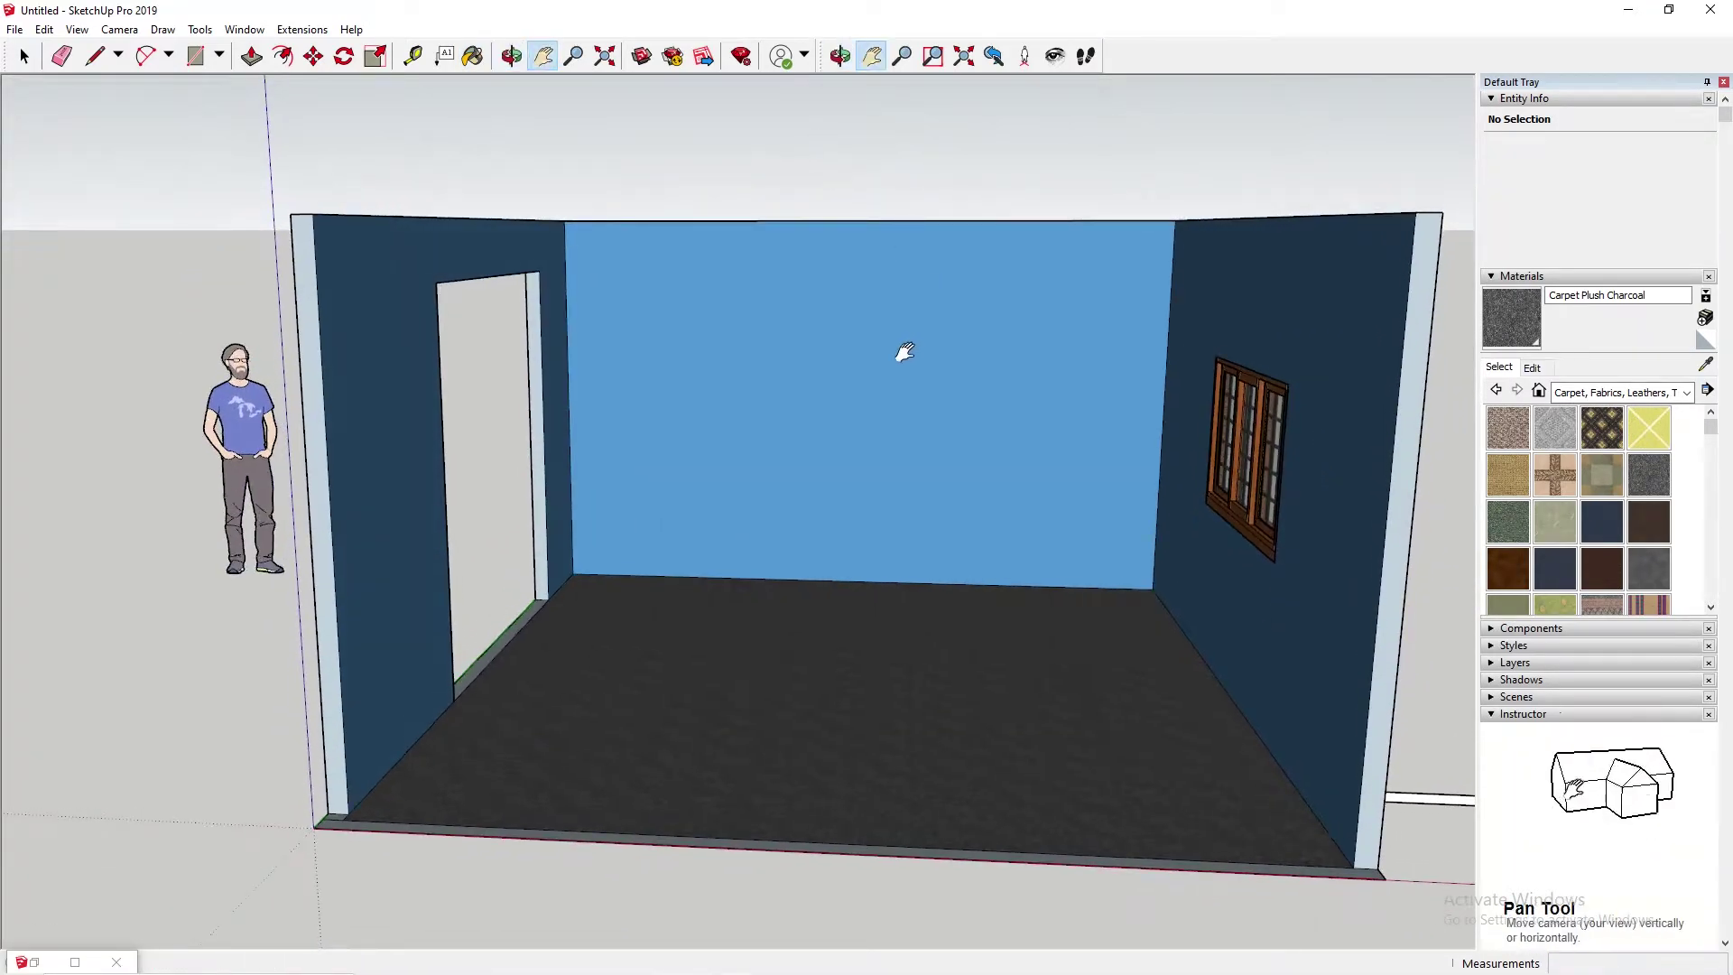
left_click_drag(902, 352, 919, 367)
middle_click_drag(918, 366, 734, 382)
scroll(658, 235, "down", 3)
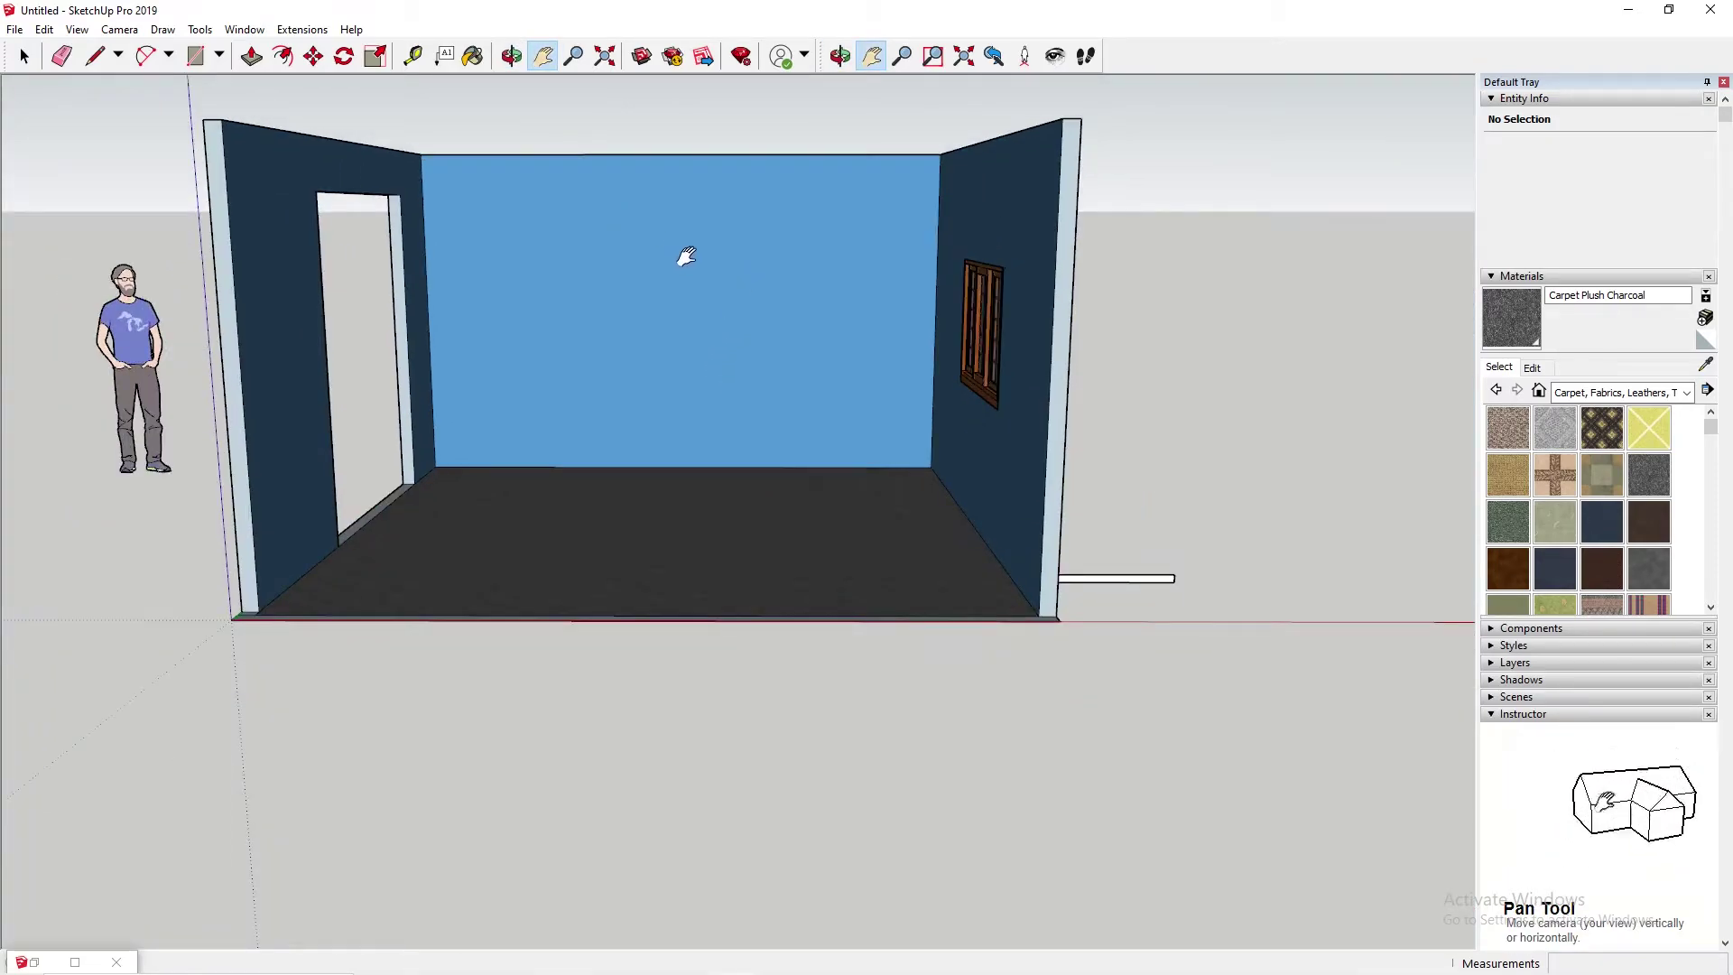
scroll(683, 257, "up", 5)
scroll(686, 257, "down", 1)
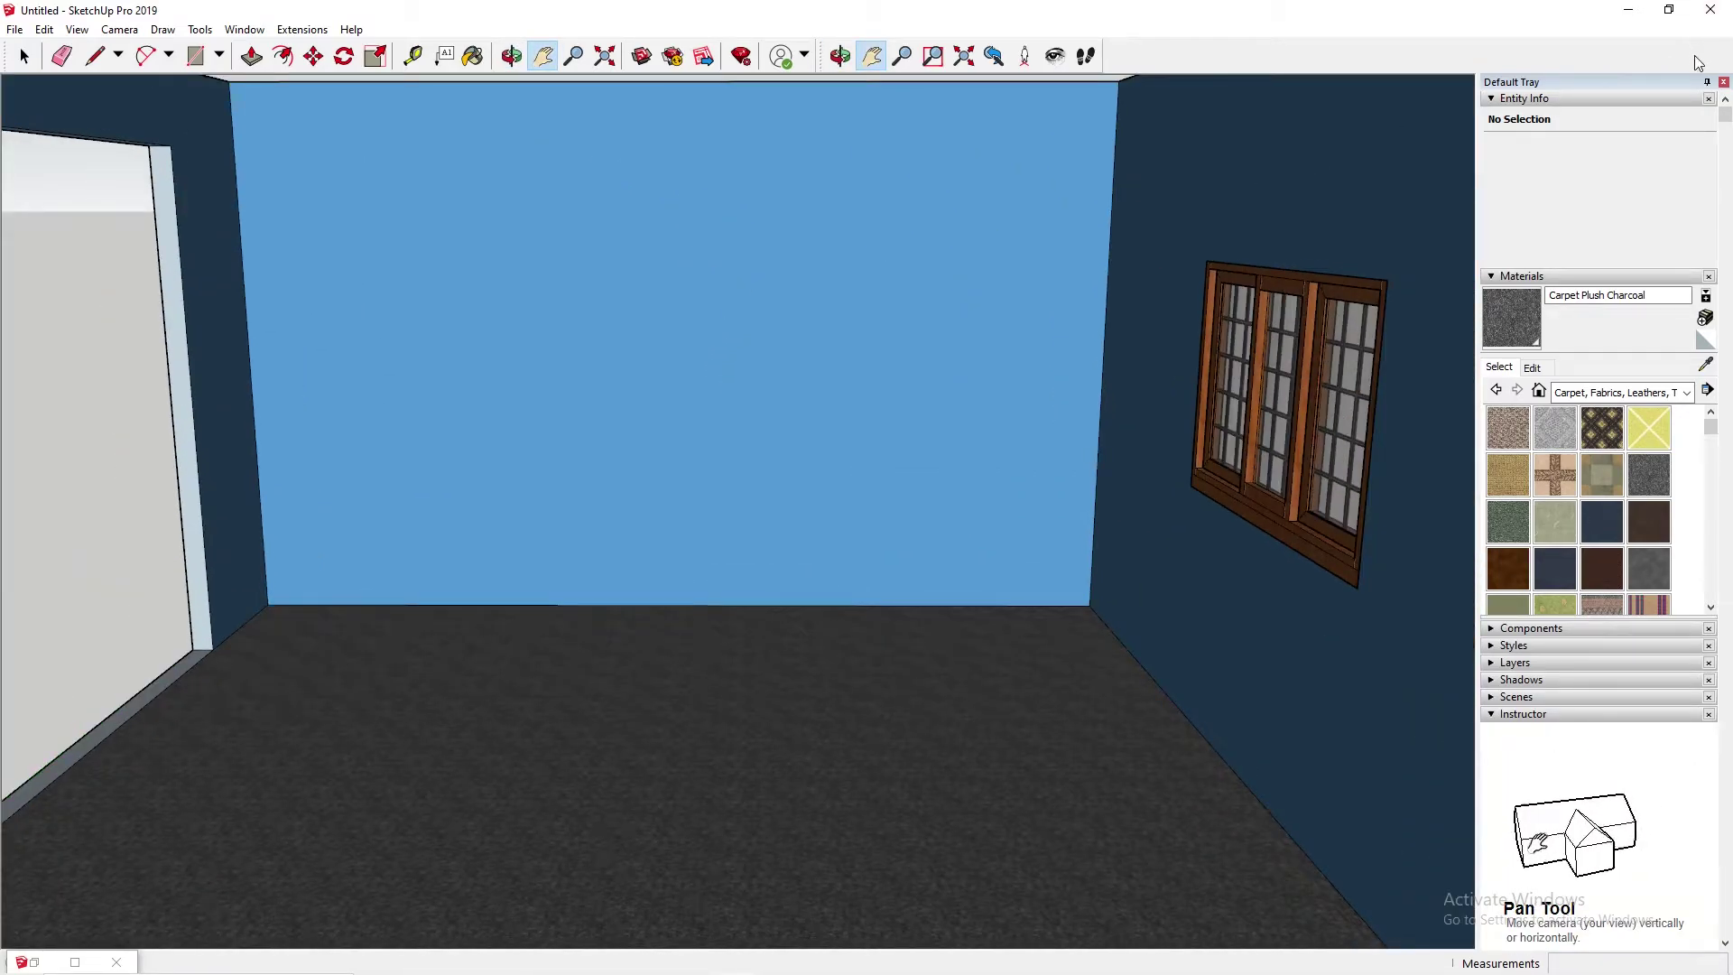
left_click(1724, 82)
scroll(1010, 325, "down", 2)
left_click_drag(1010, 325, 1054, 339)
- Set the camera to the standard Front view and center the room in it
left_click(117, 32)
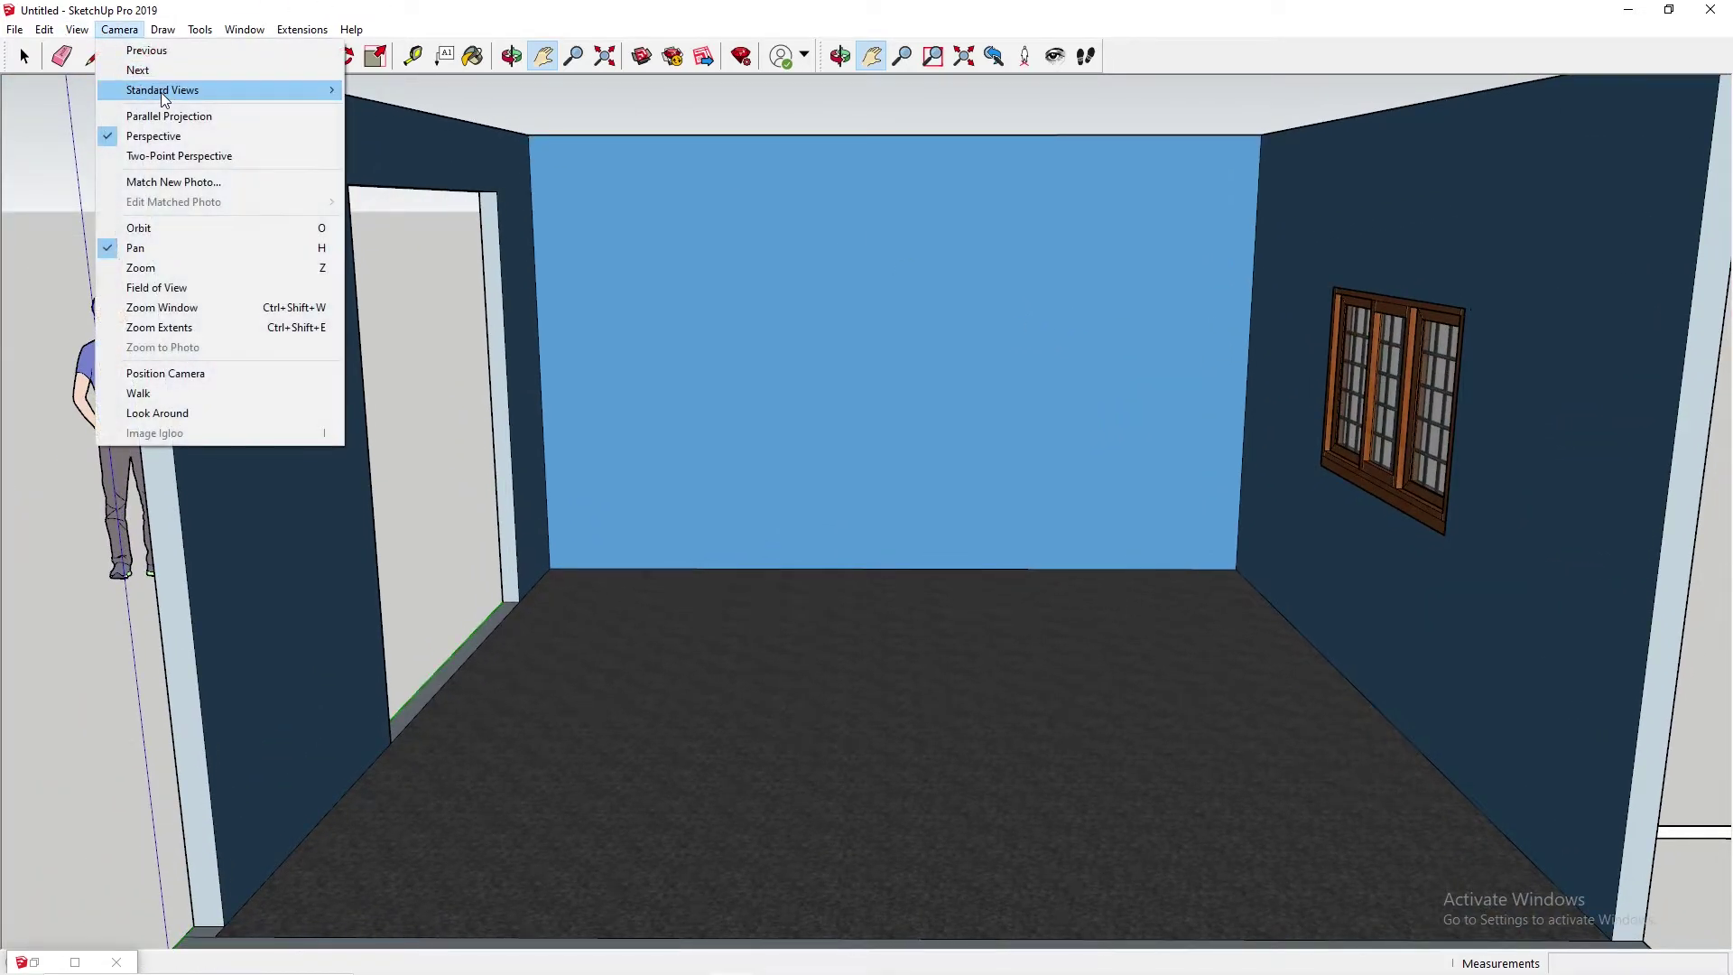
mouse_move(161, 90)
left_click(398, 131)
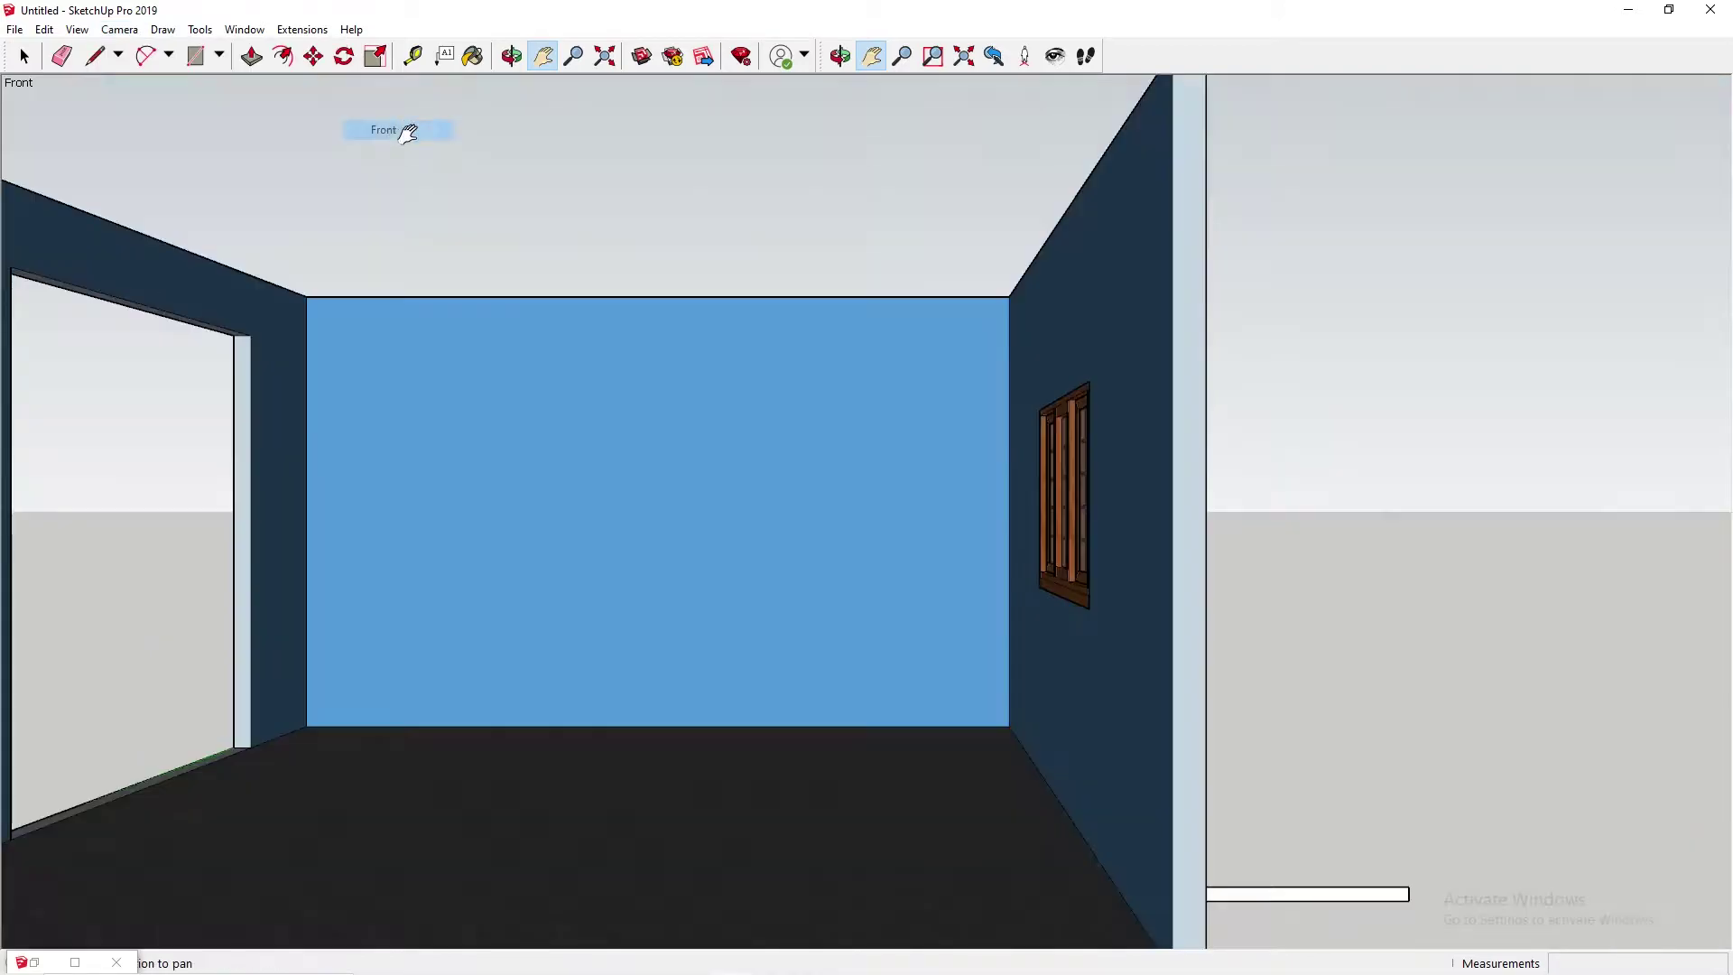
left_click_drag(738, 371, 932, 336)
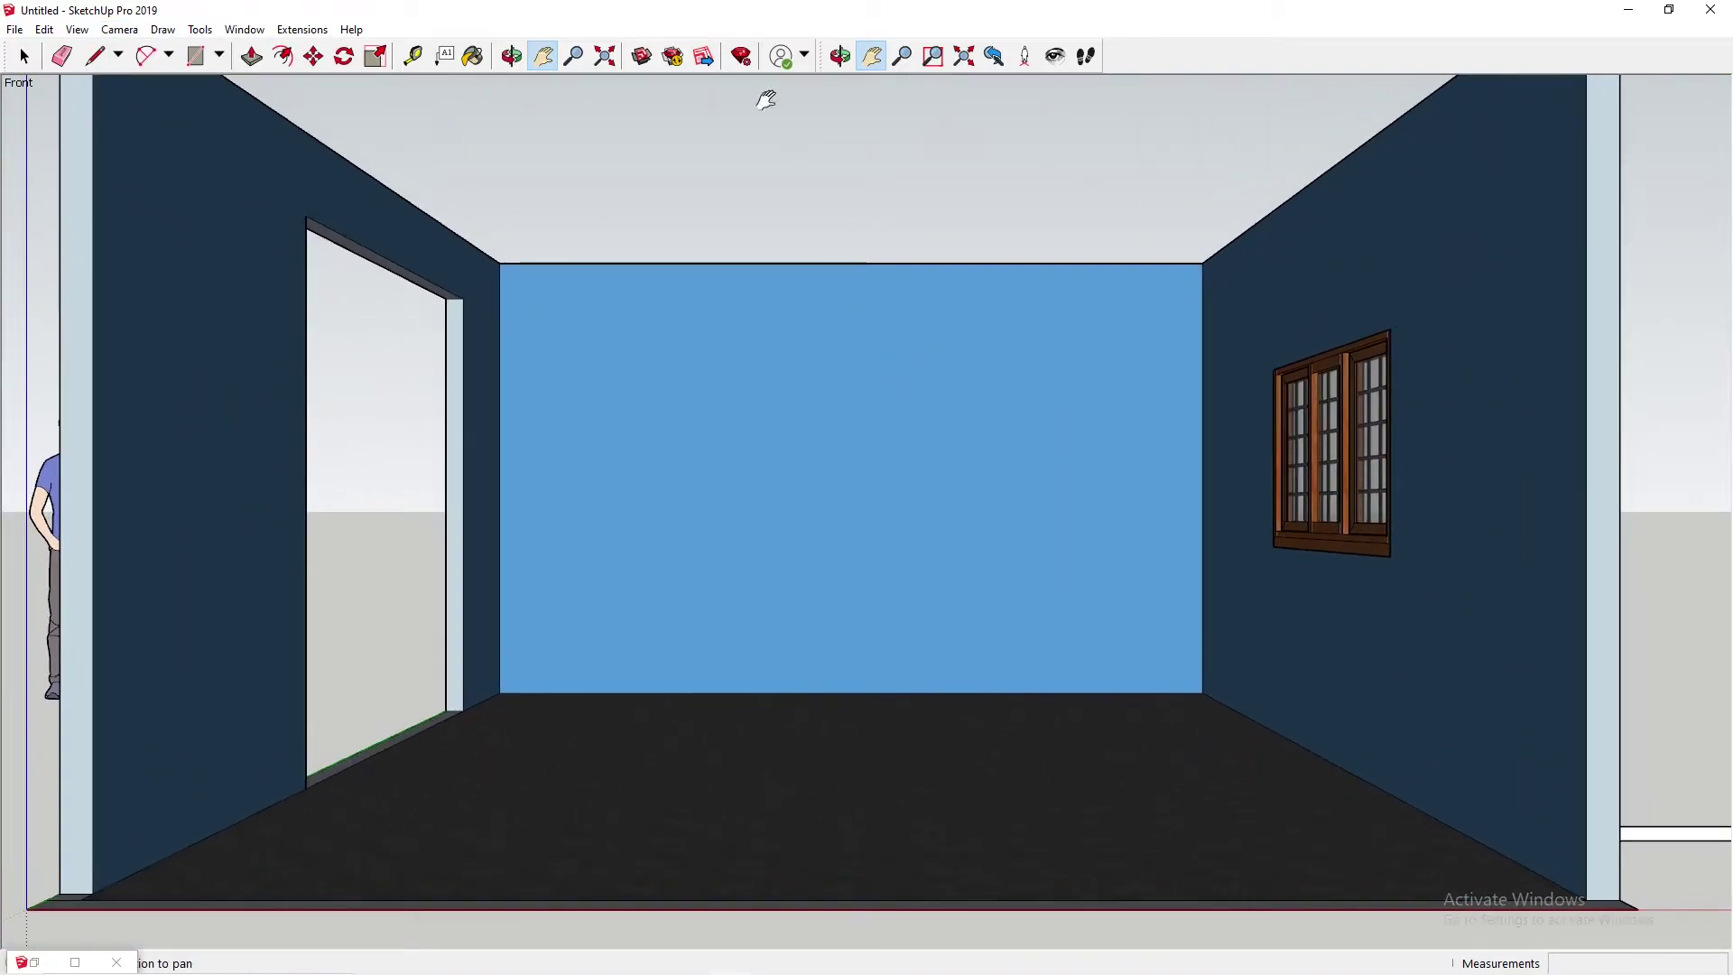
- Open the 3D Warehouse home page in a maximized window and look through its featured content
left_click(644, 57)
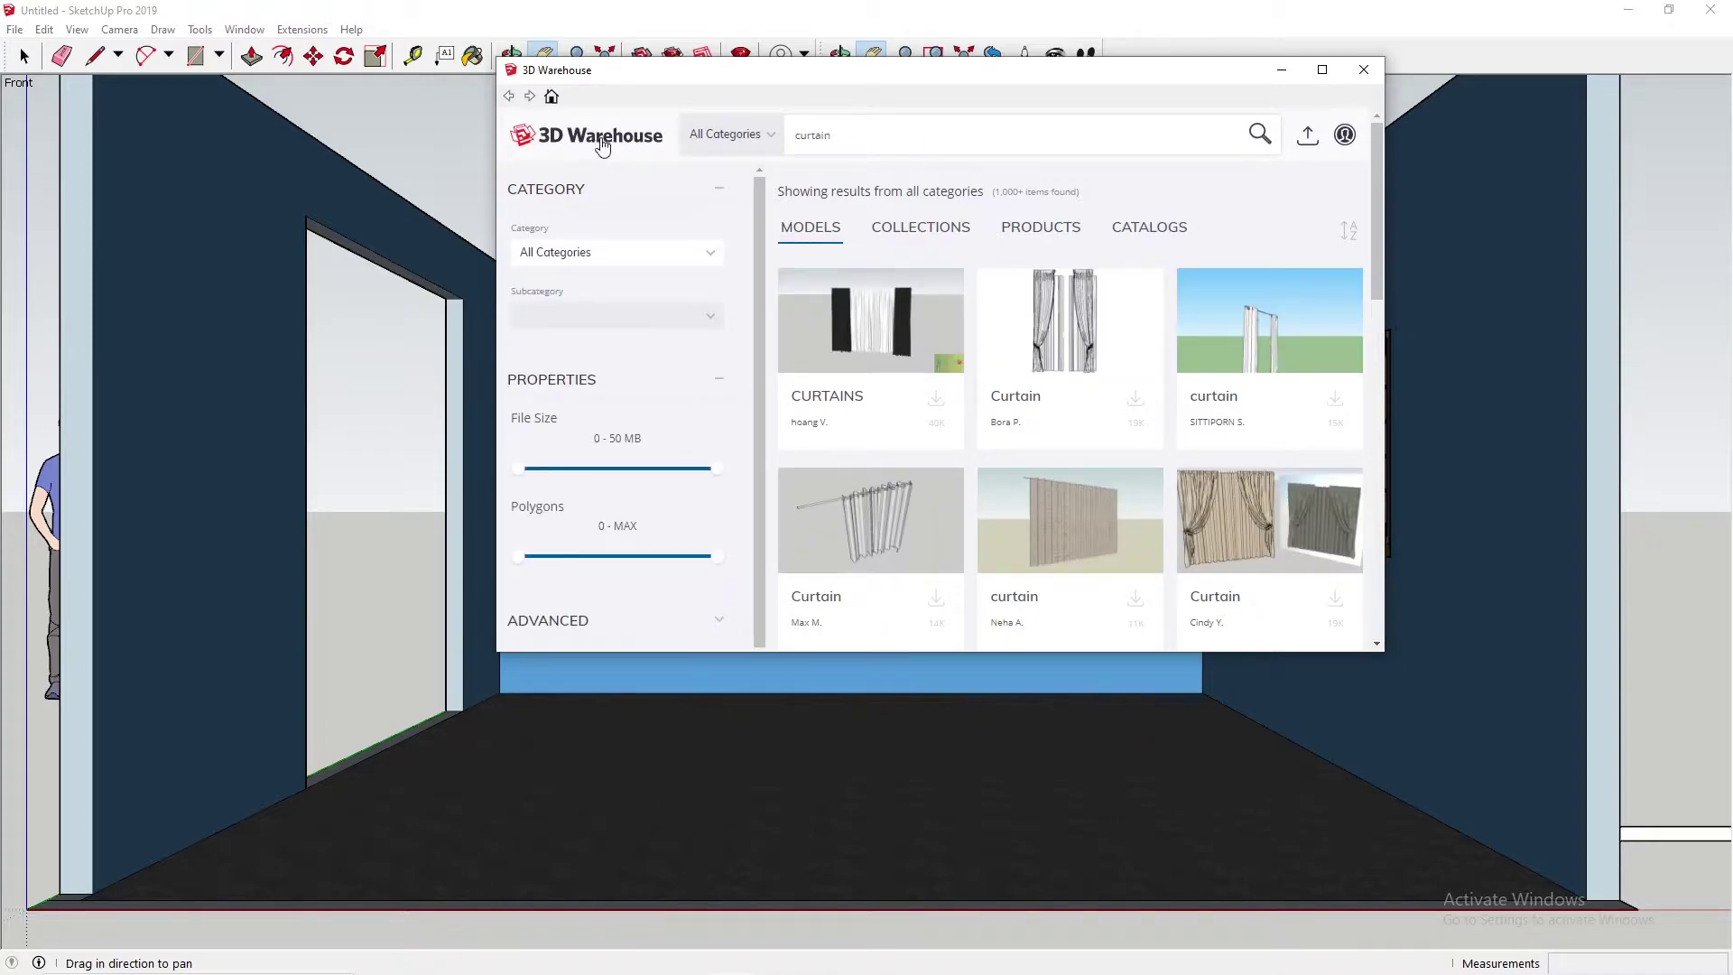
left_click(536, 140)
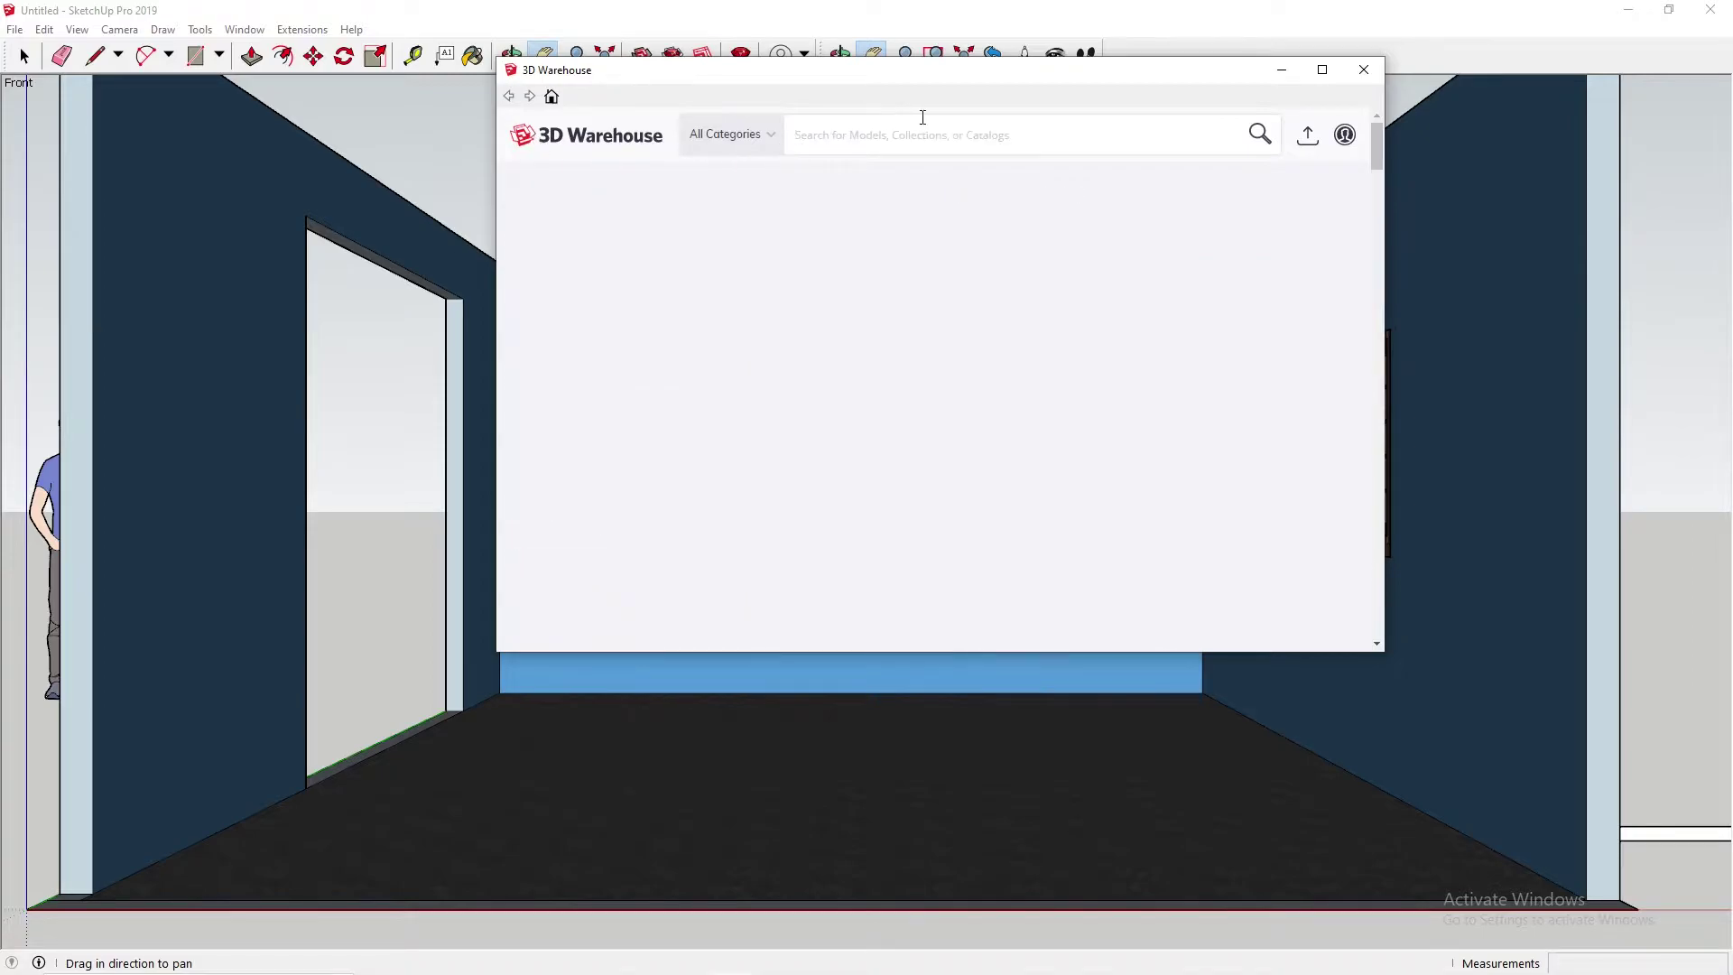
scroll(1119, 315, "down", 5)
scroll(1119, 320, "down", 2)
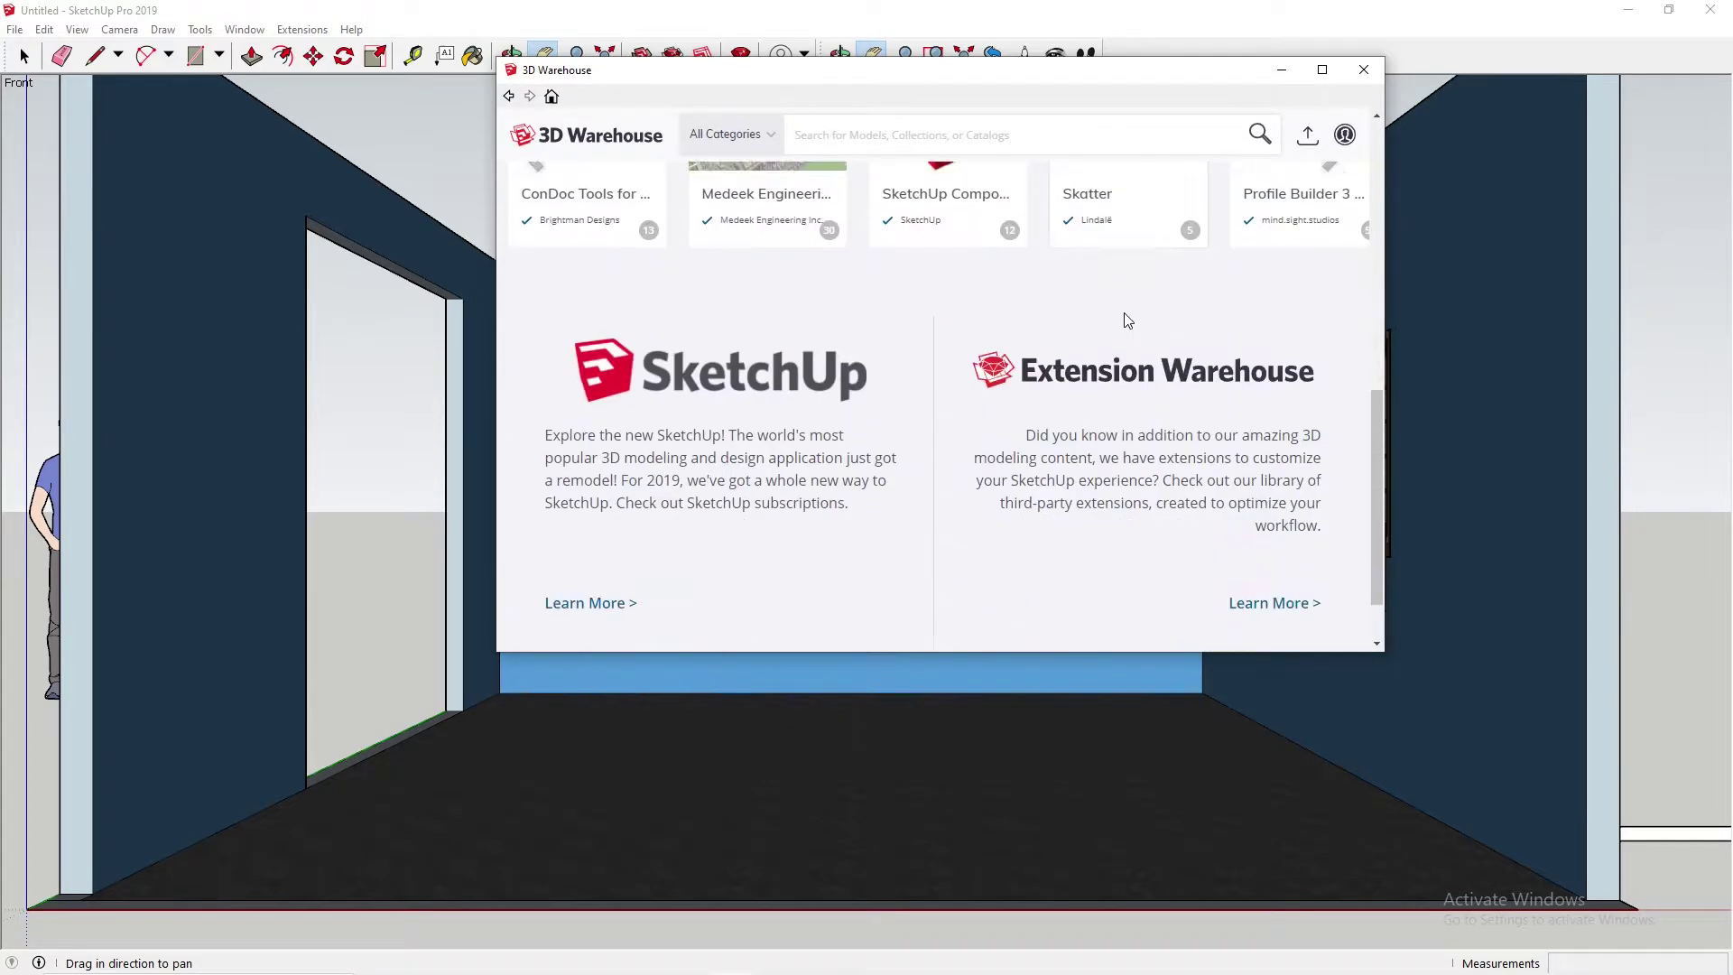
scroll(1119, 325, "up", 3)
left_click(1322, 70)
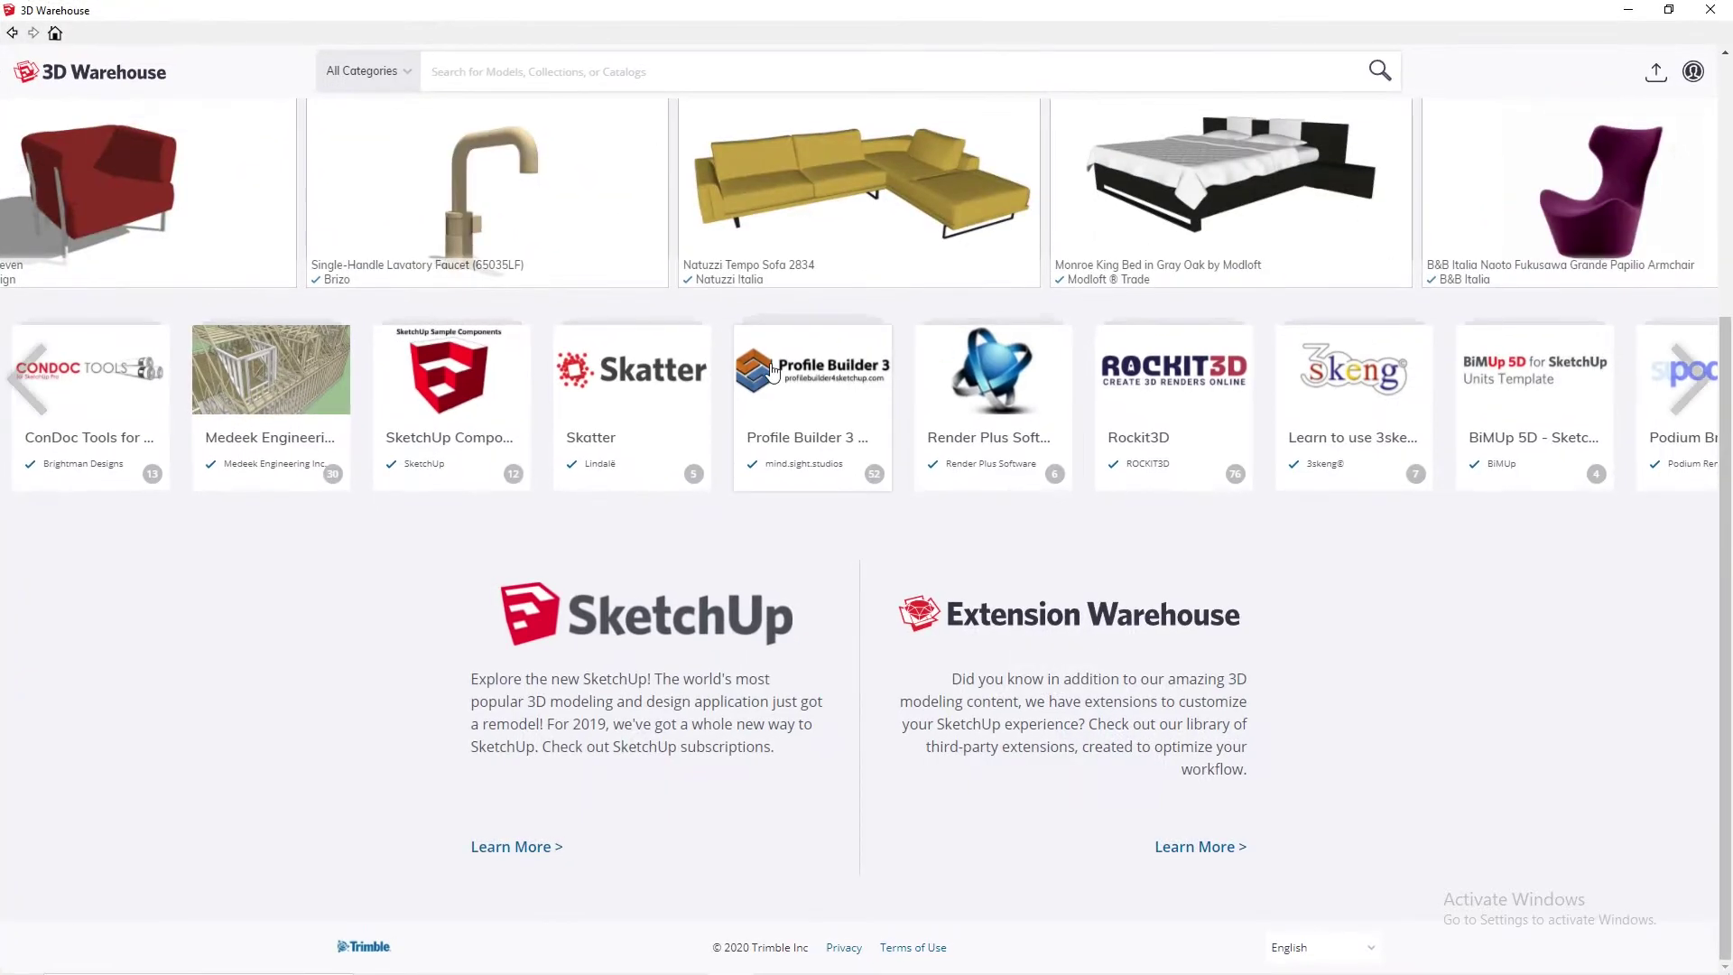
scroll(605, 806, "up", 3)
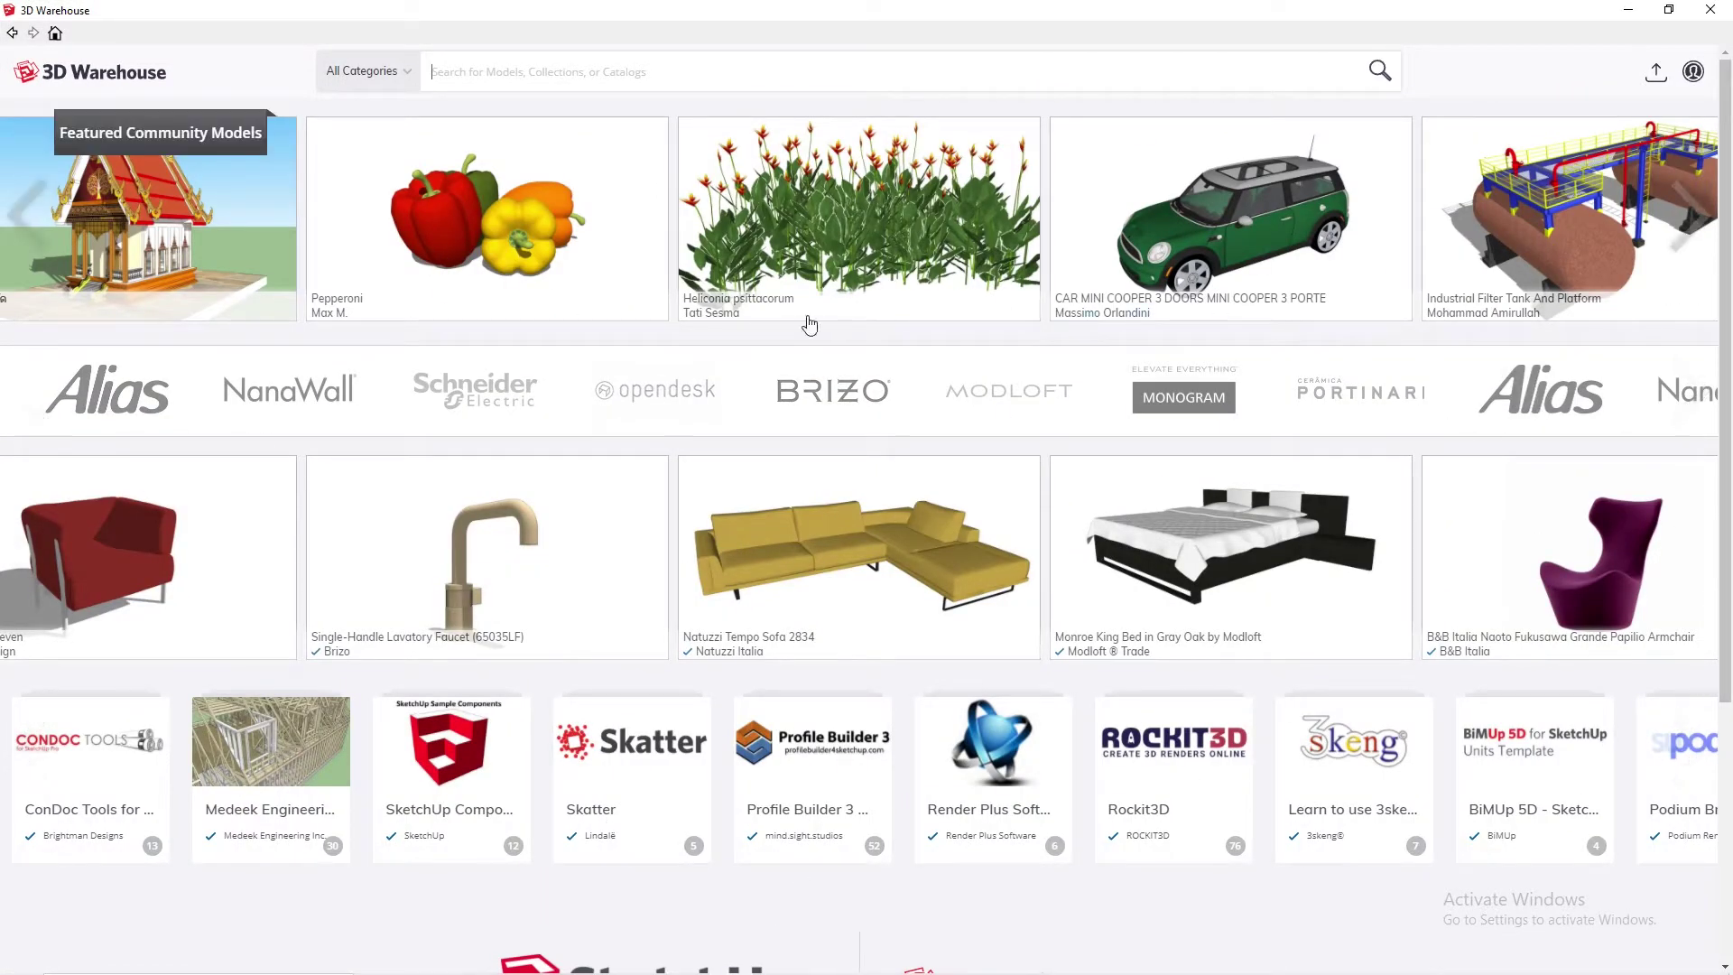
- Search the 3D Warehouse for curtains and browse the resulting models
left_click(522, 80)
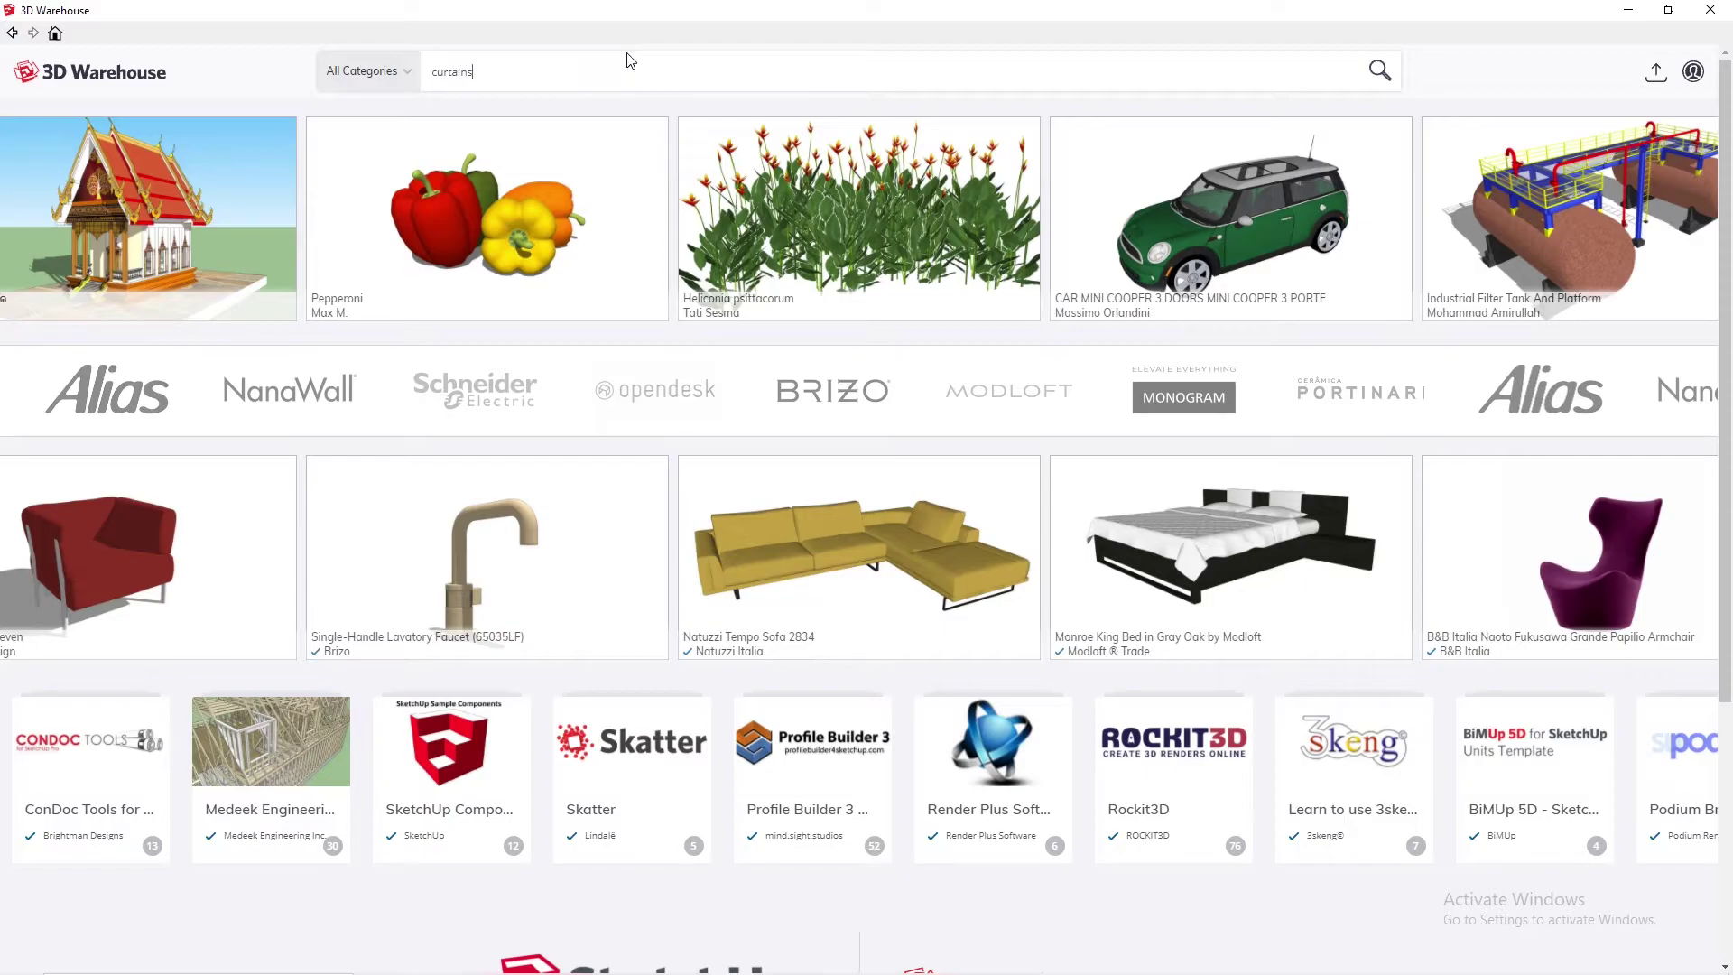
key("Return")
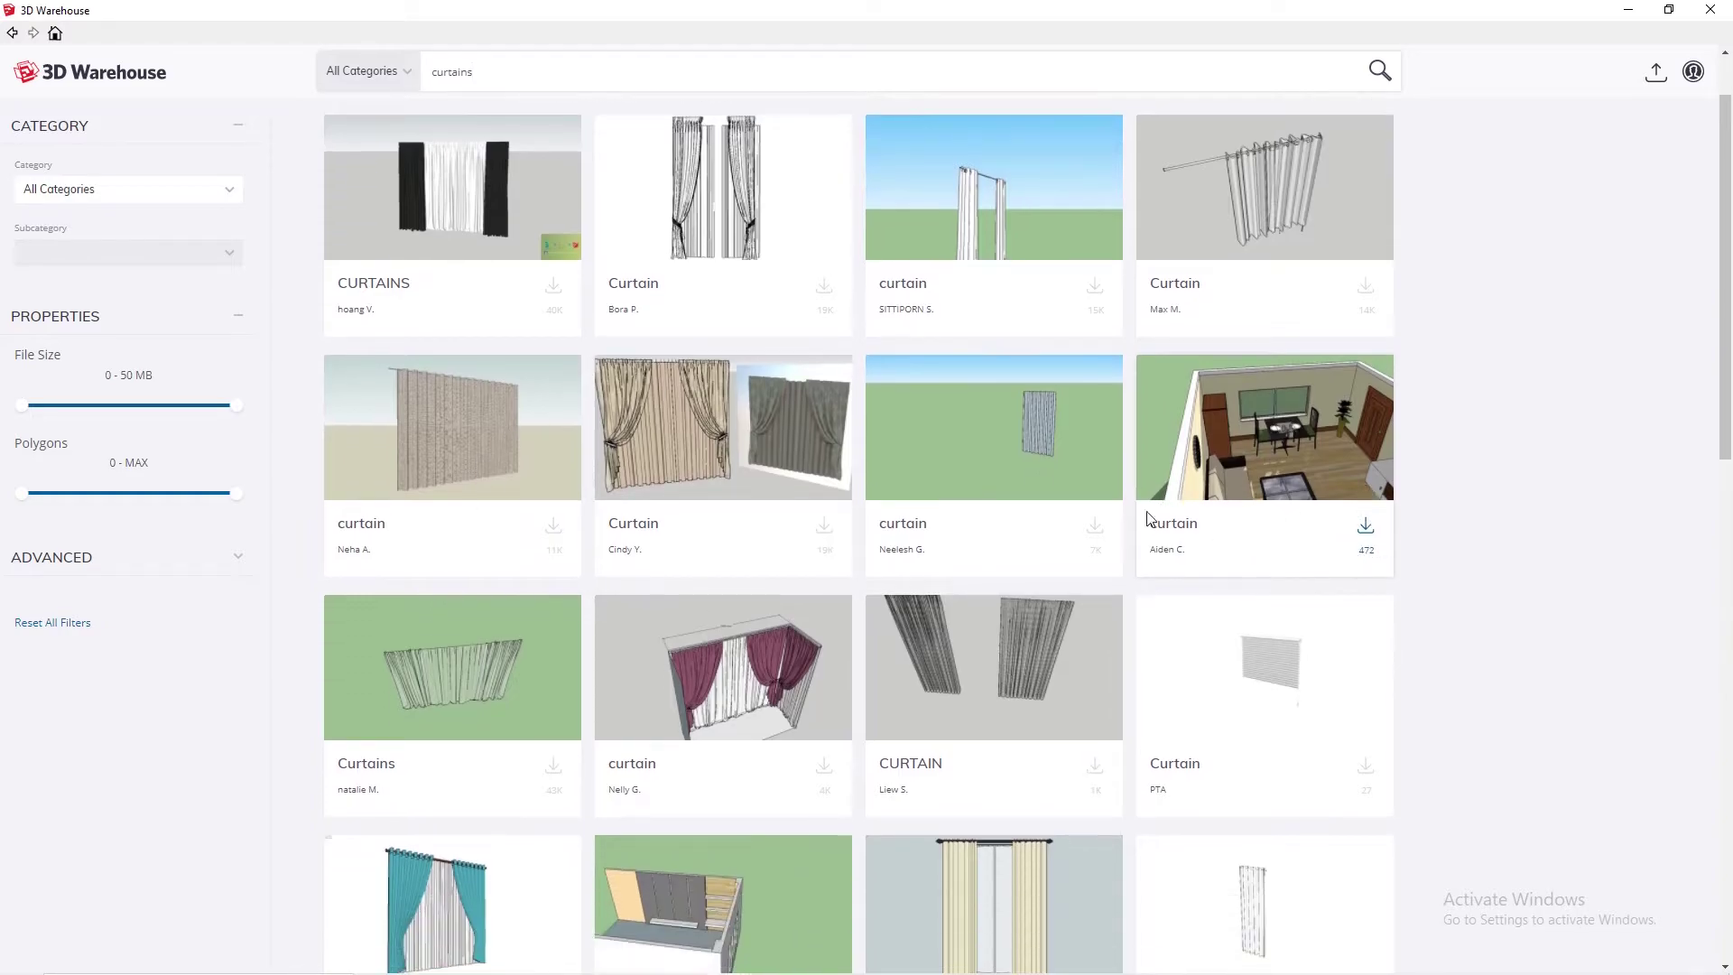
scroll(1052, 580, "down", 4)
scroll(908, 582, "down", 2)
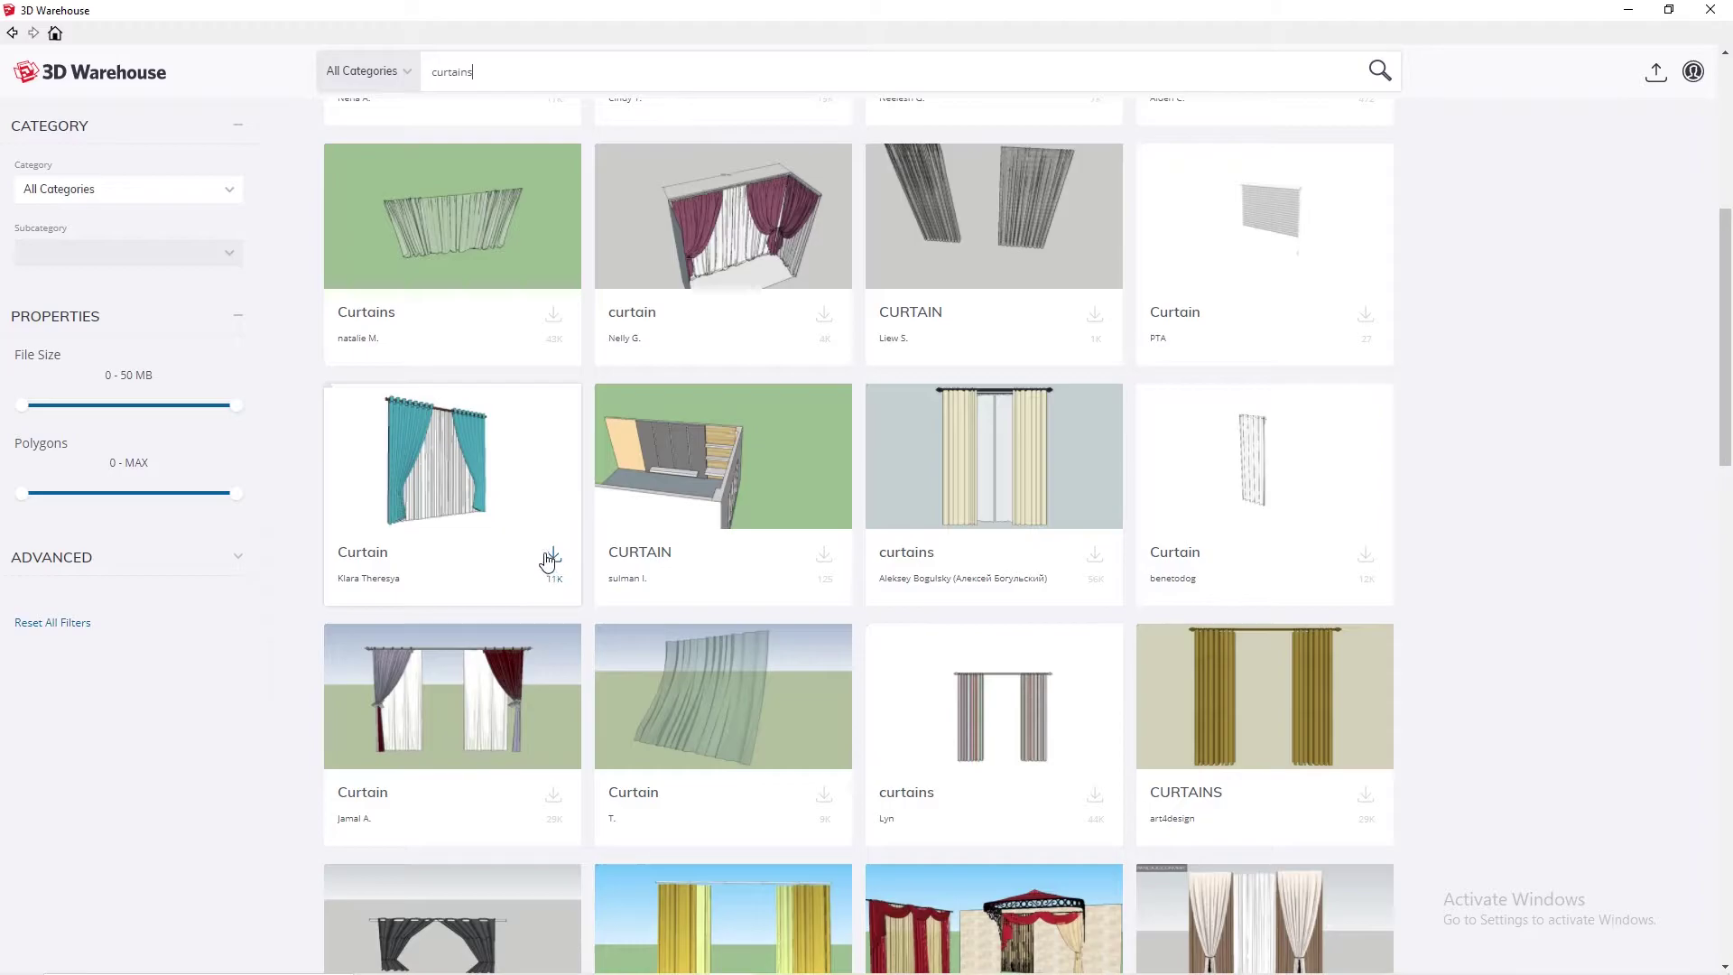
scroll(955, 672, "down", 3)
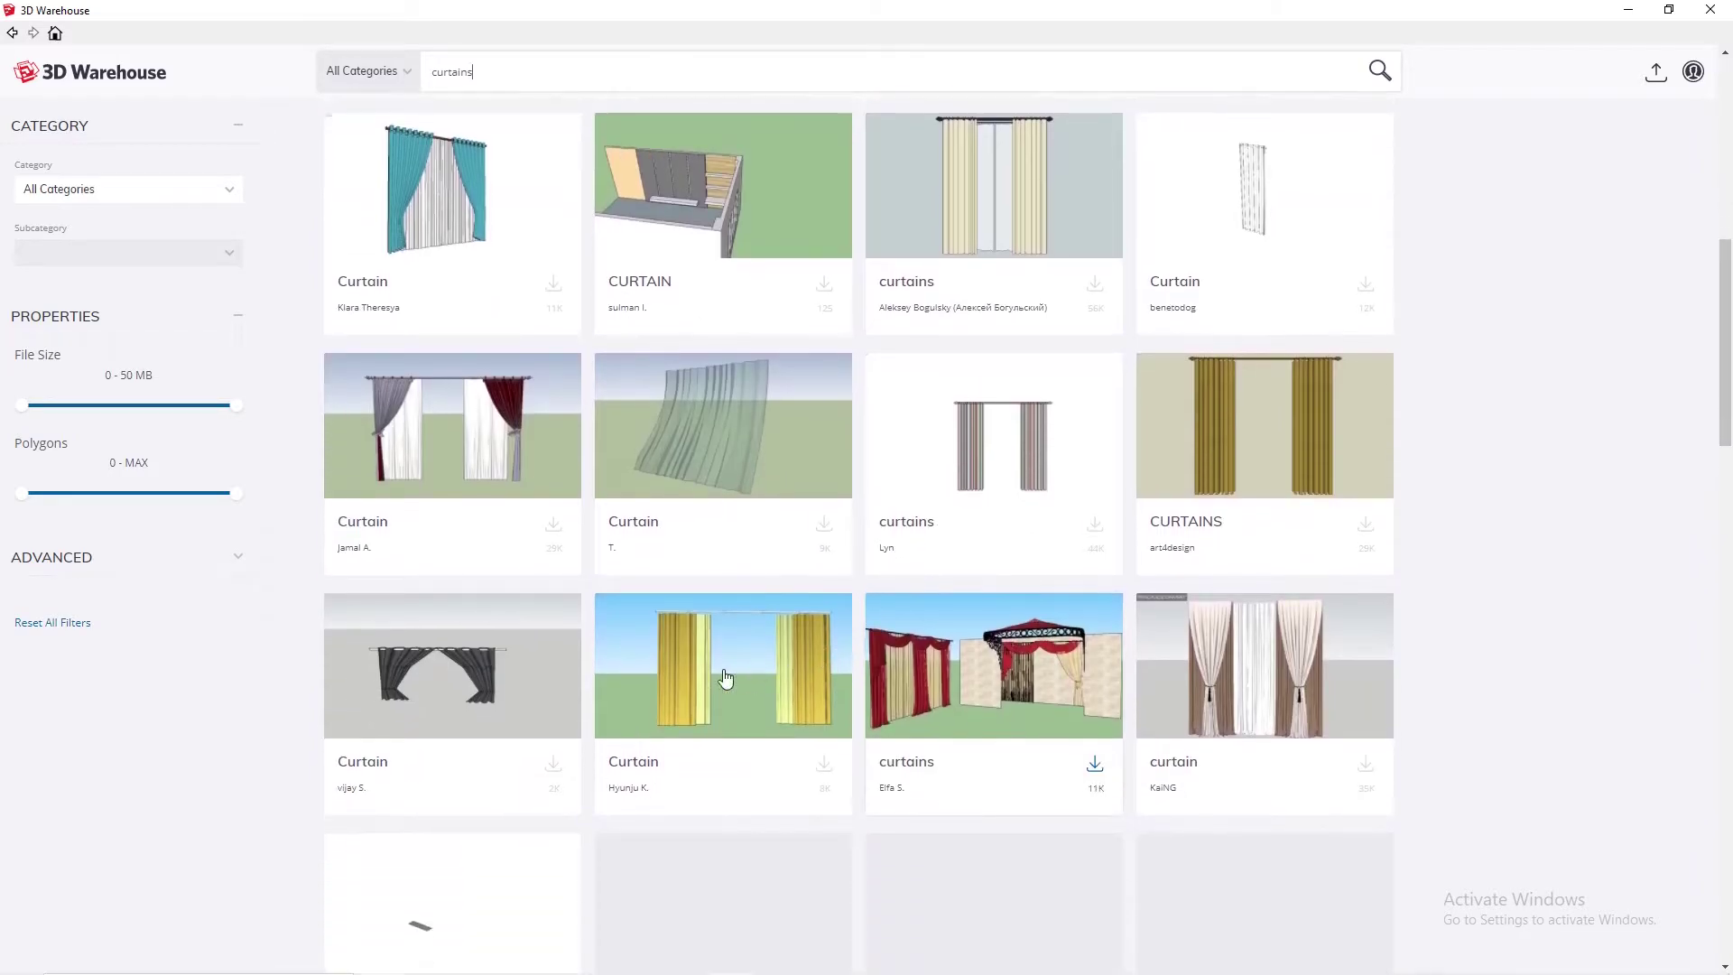
scroll(1005, 606, "up", 5)
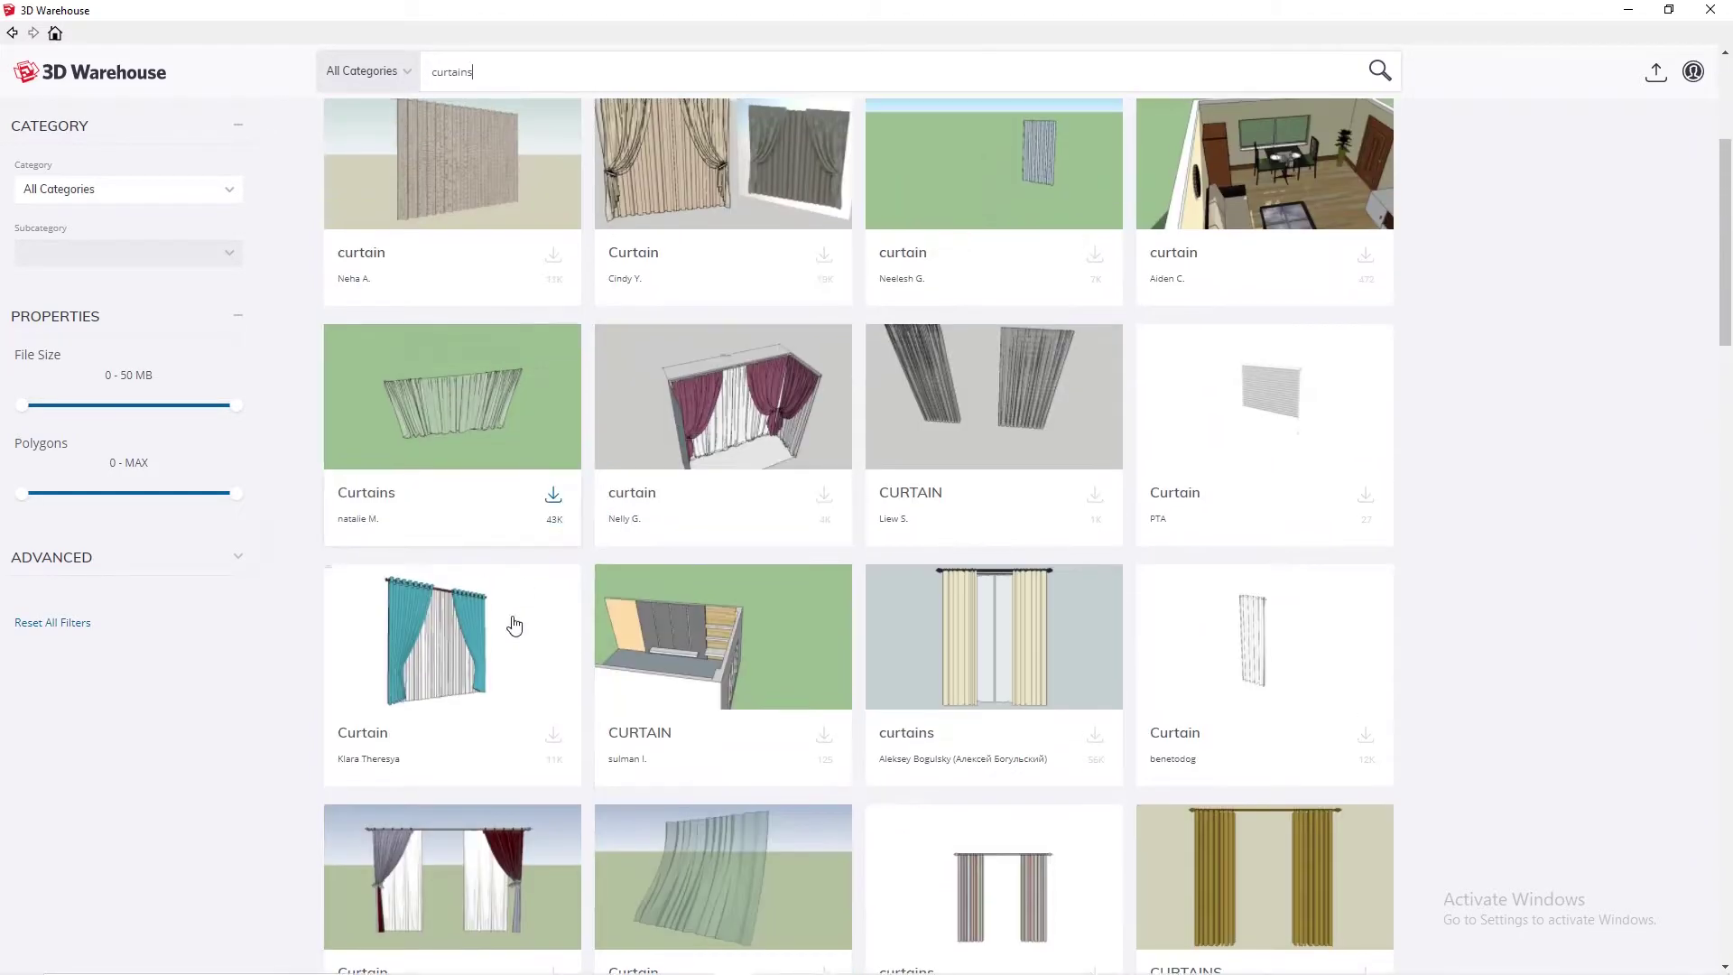
scroll(547, 629, "up", 4)
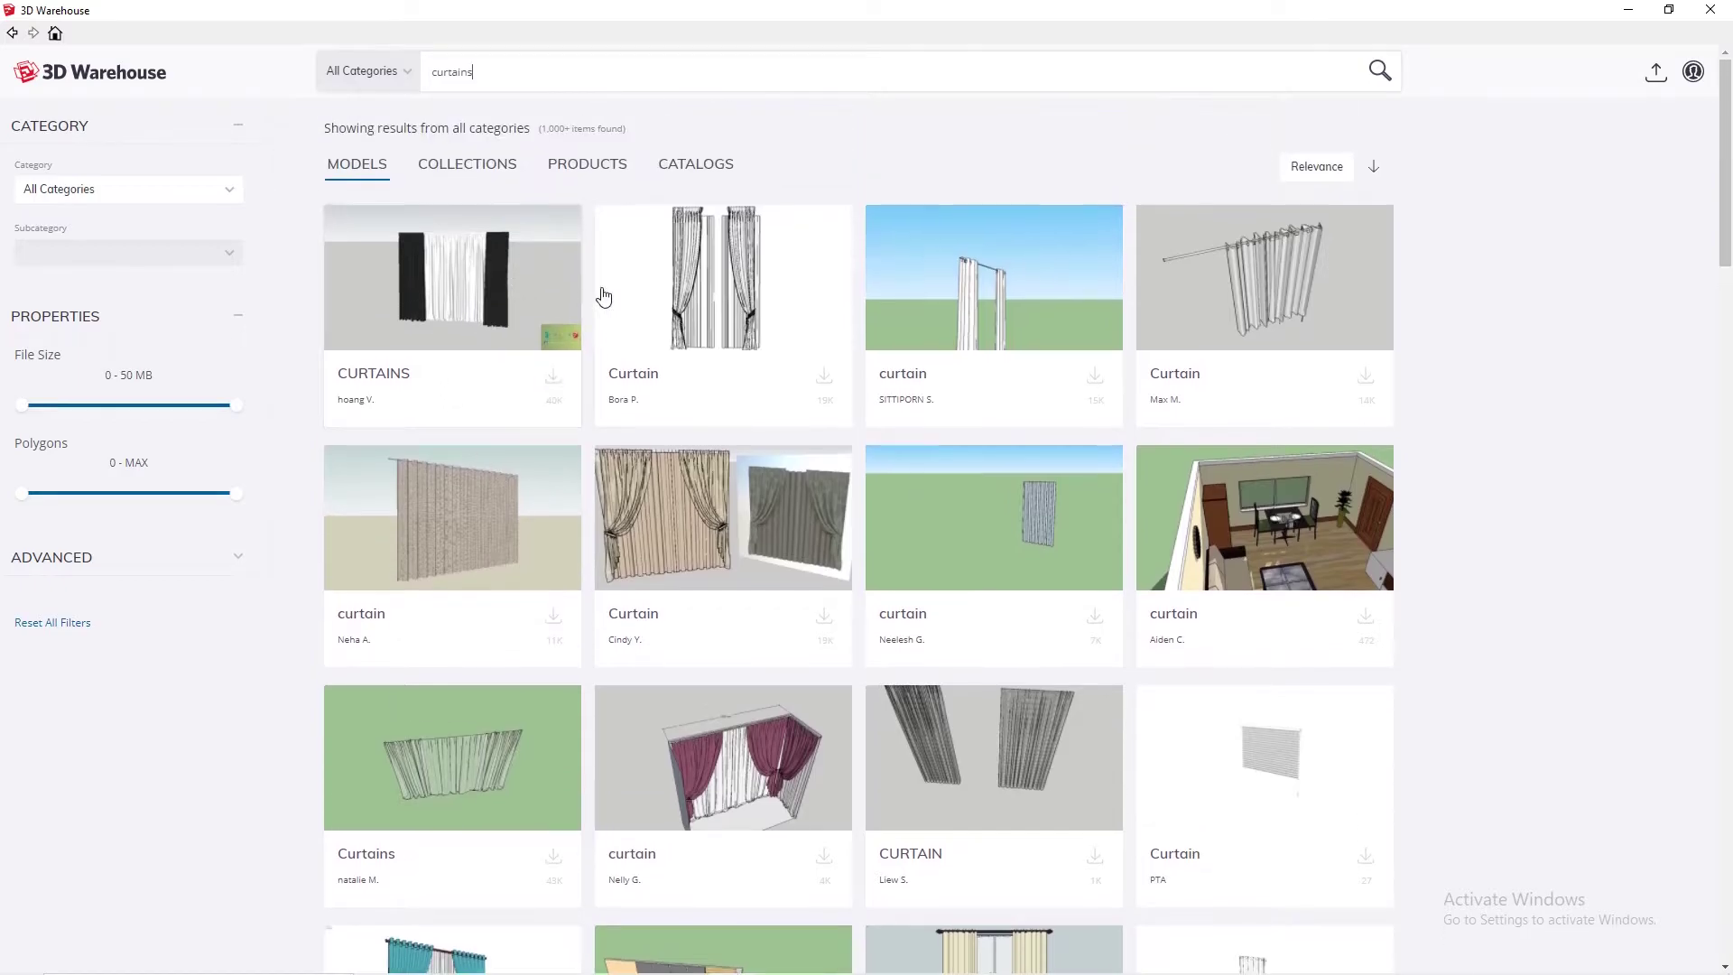
- Load the white two-panel curtain with a rod directly into the model and place it at the foot of the doorway
left_click(1093, 379)
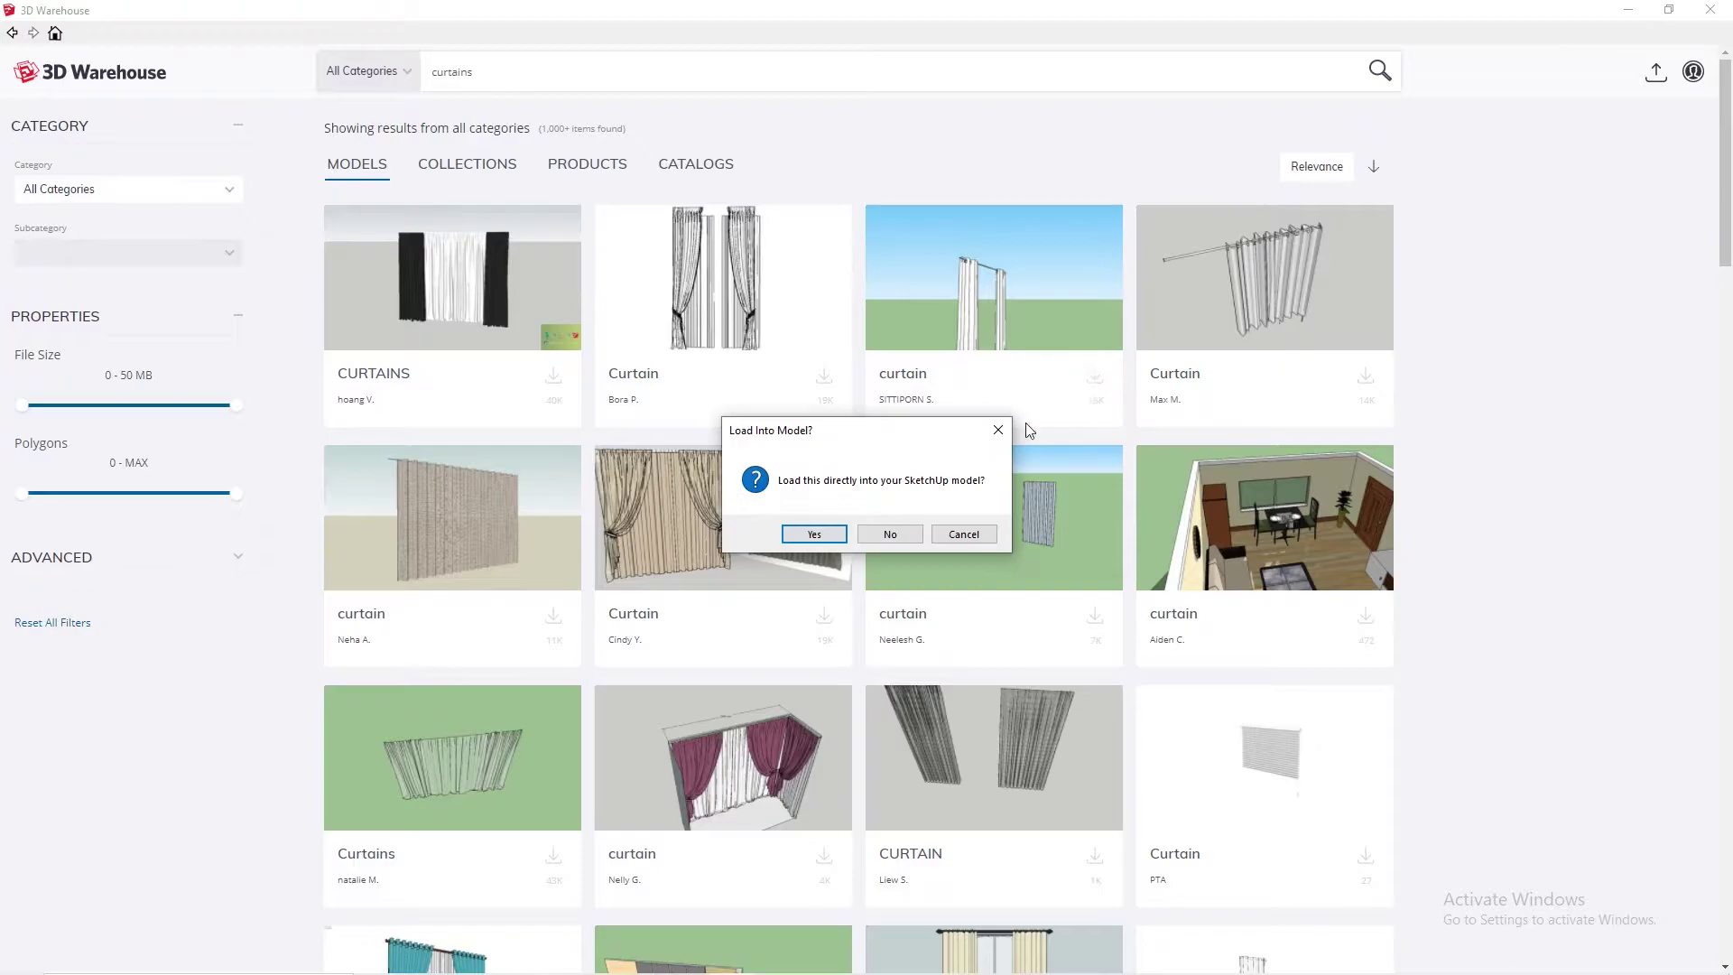
left_click(814, 534)
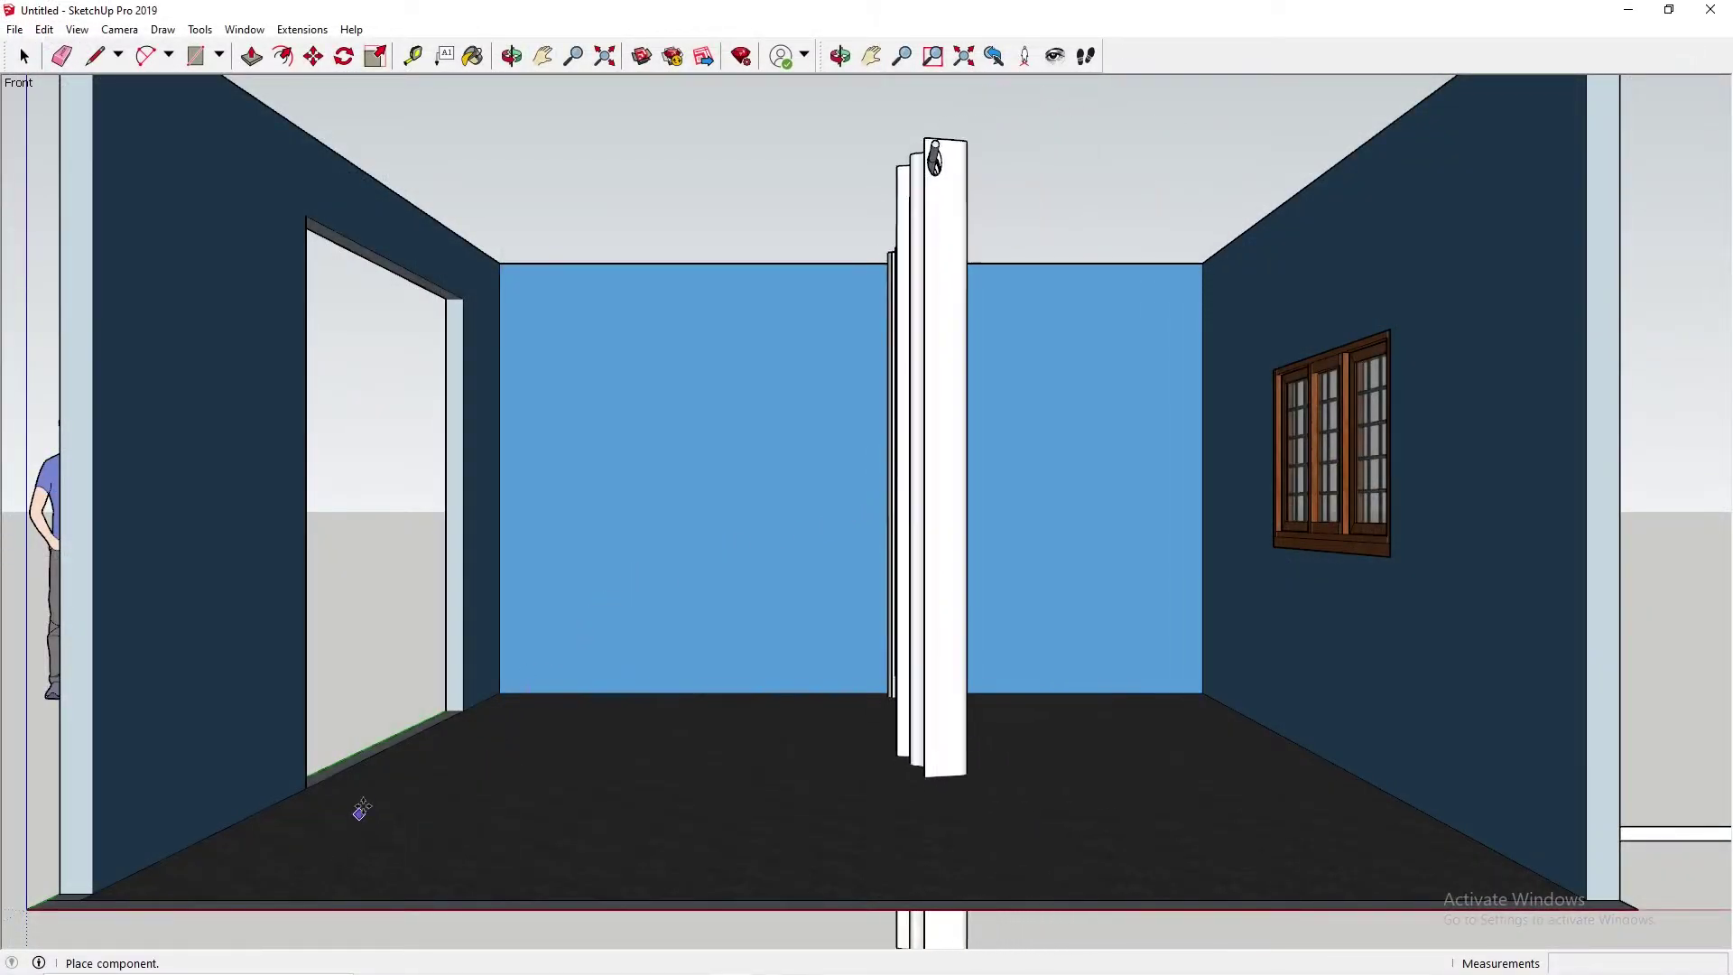
left_click(368, 799)
- Move the curtains about 2750 mm to the wall with the doorway so they frame the opening
middle_click_drag(806, 576, 613, 758)
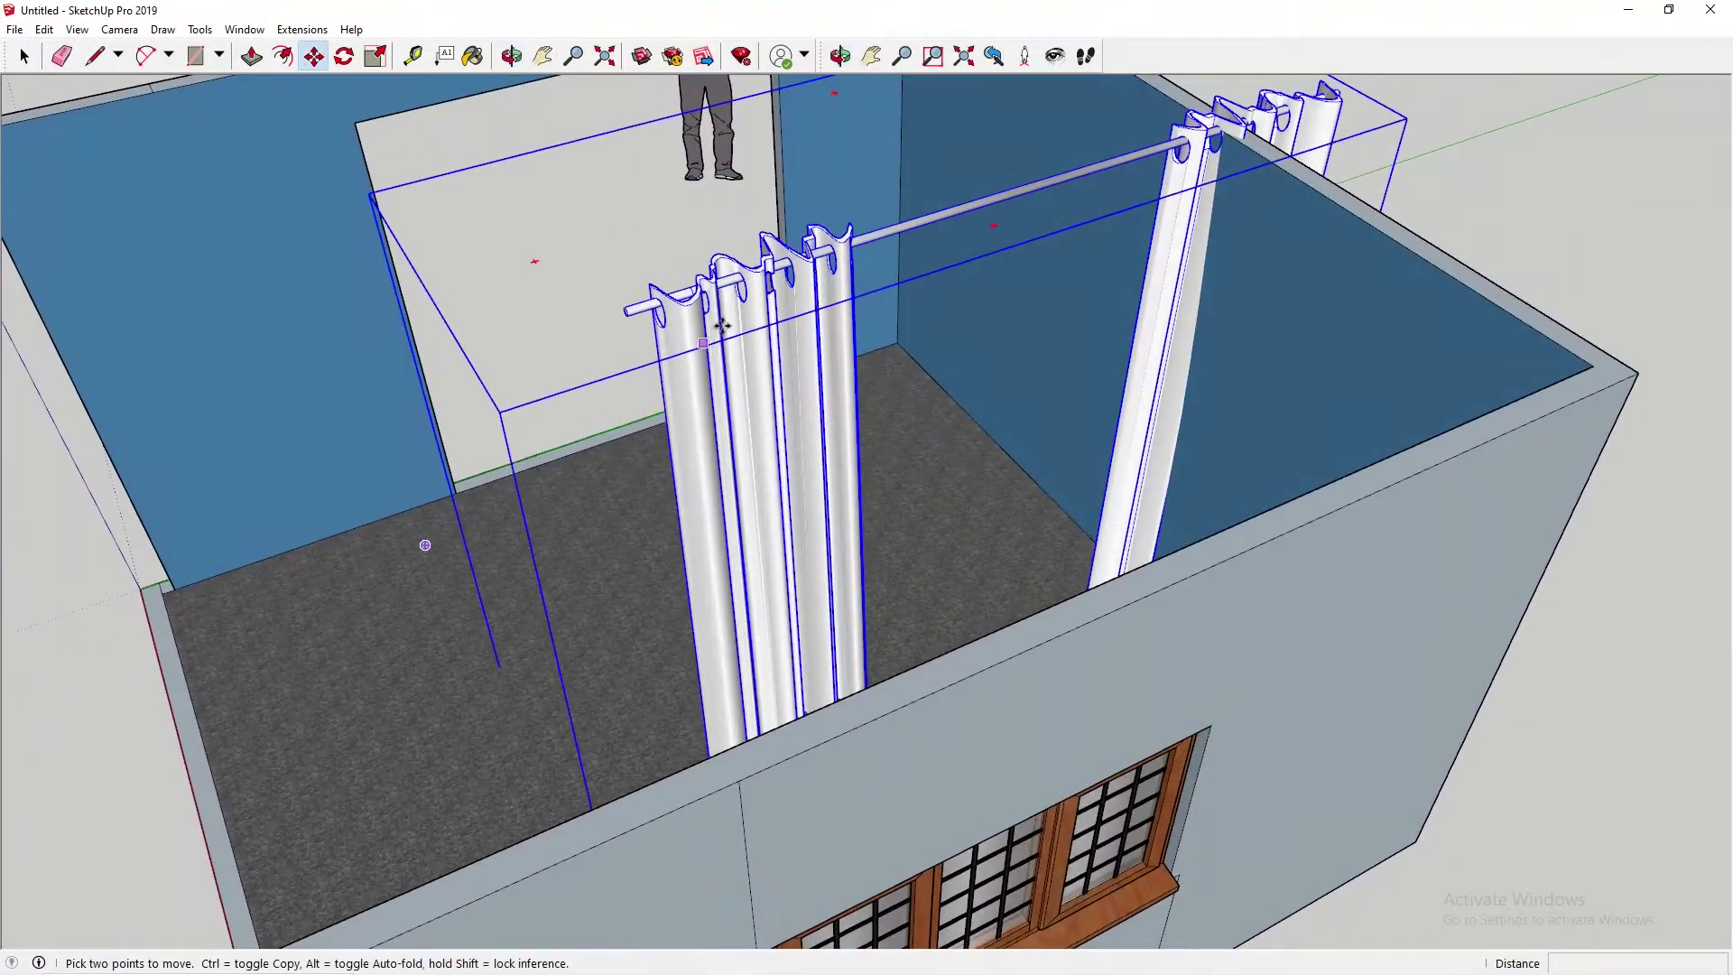
scroll(721, 327, "down", 2)
left_click(652, 313)
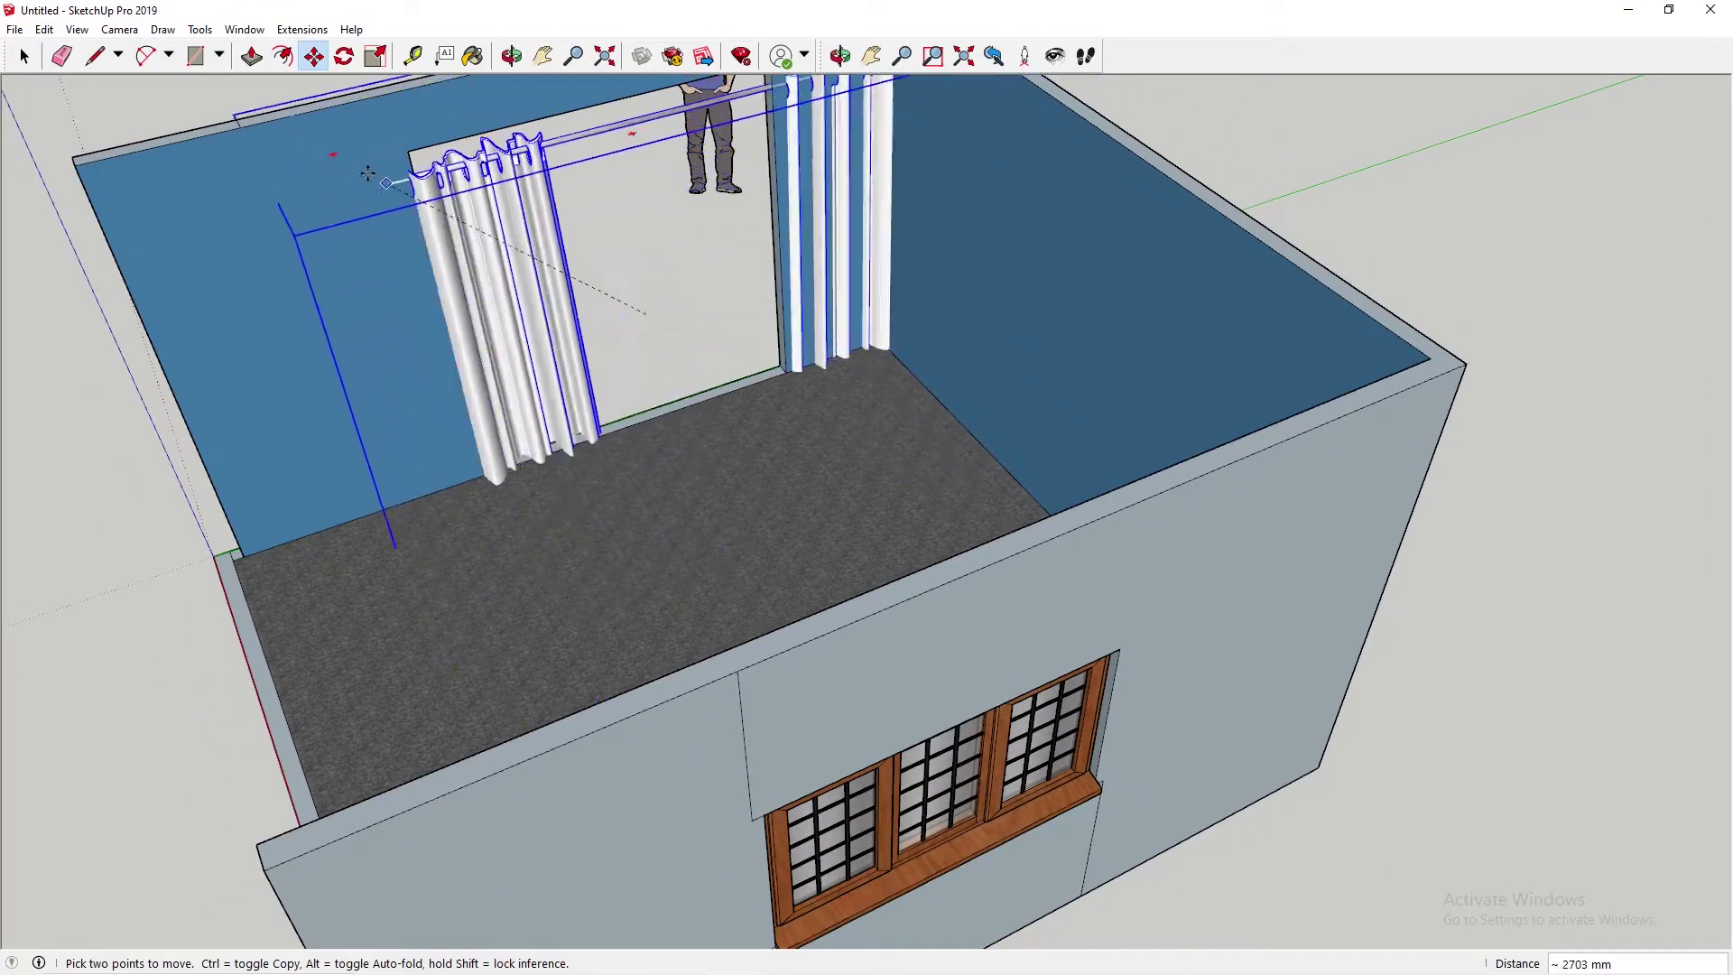
left_click(285, 162)
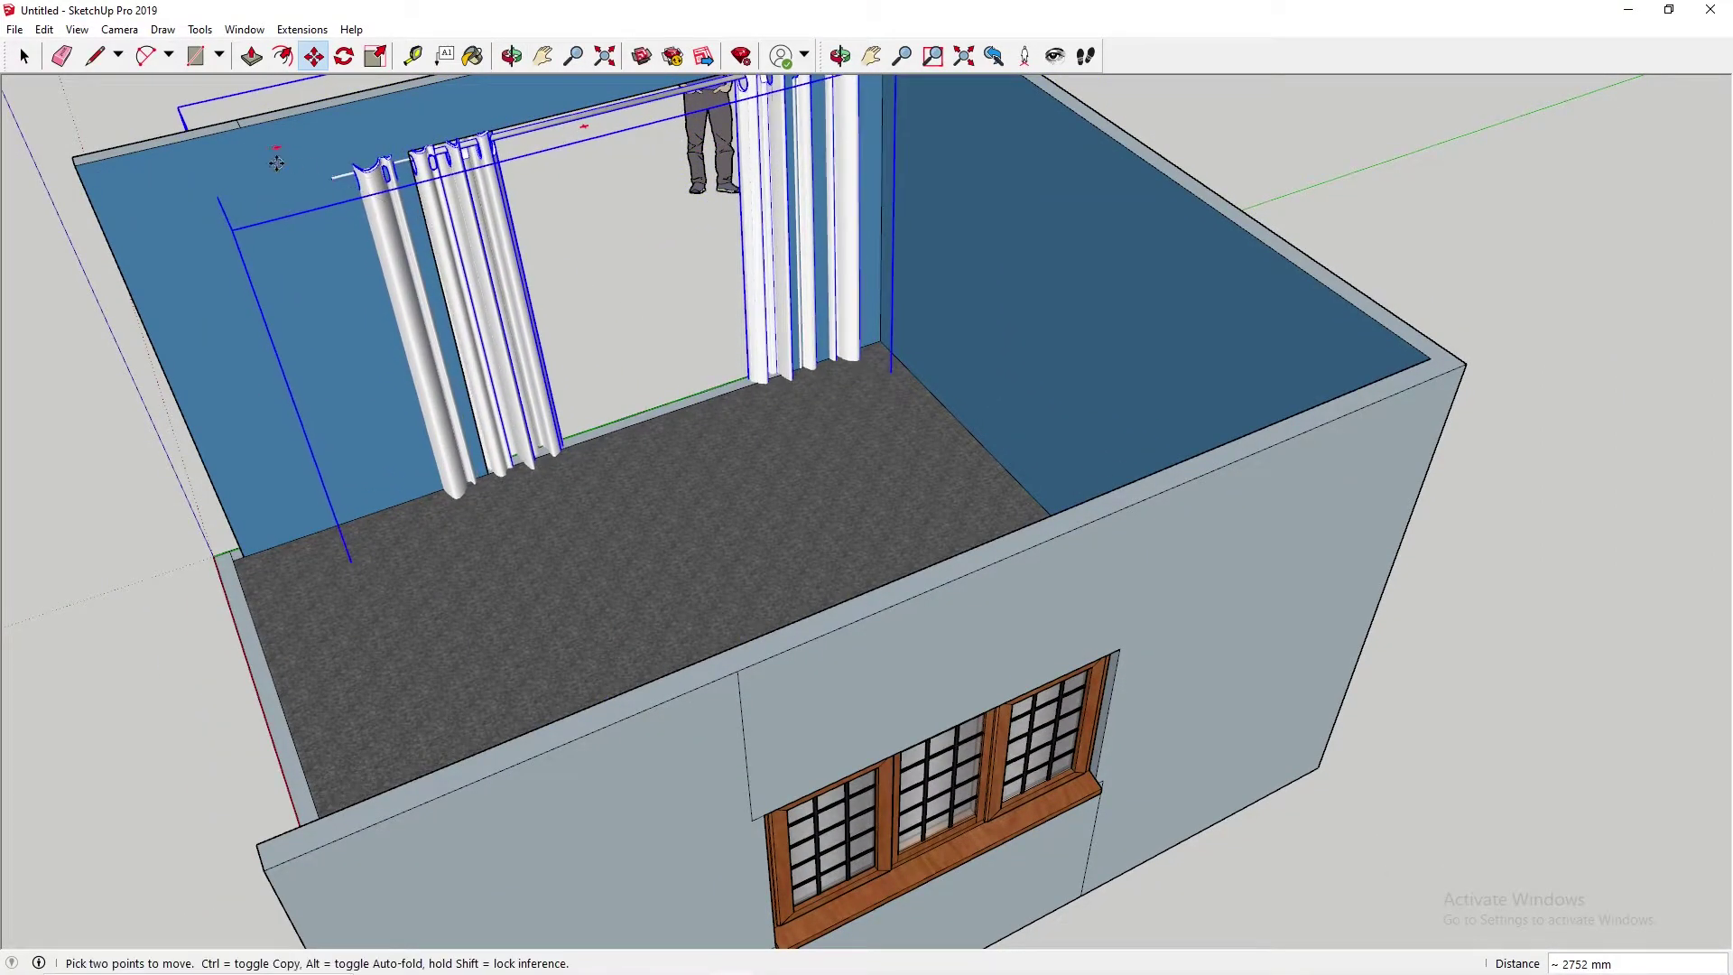
- Move the curtains about 121 mm out from the doorway wall and about 361 mm along it, away from the corner
scroll(284, 162, "up", 3)
middle_click_drag(284, 163, 727, 411)
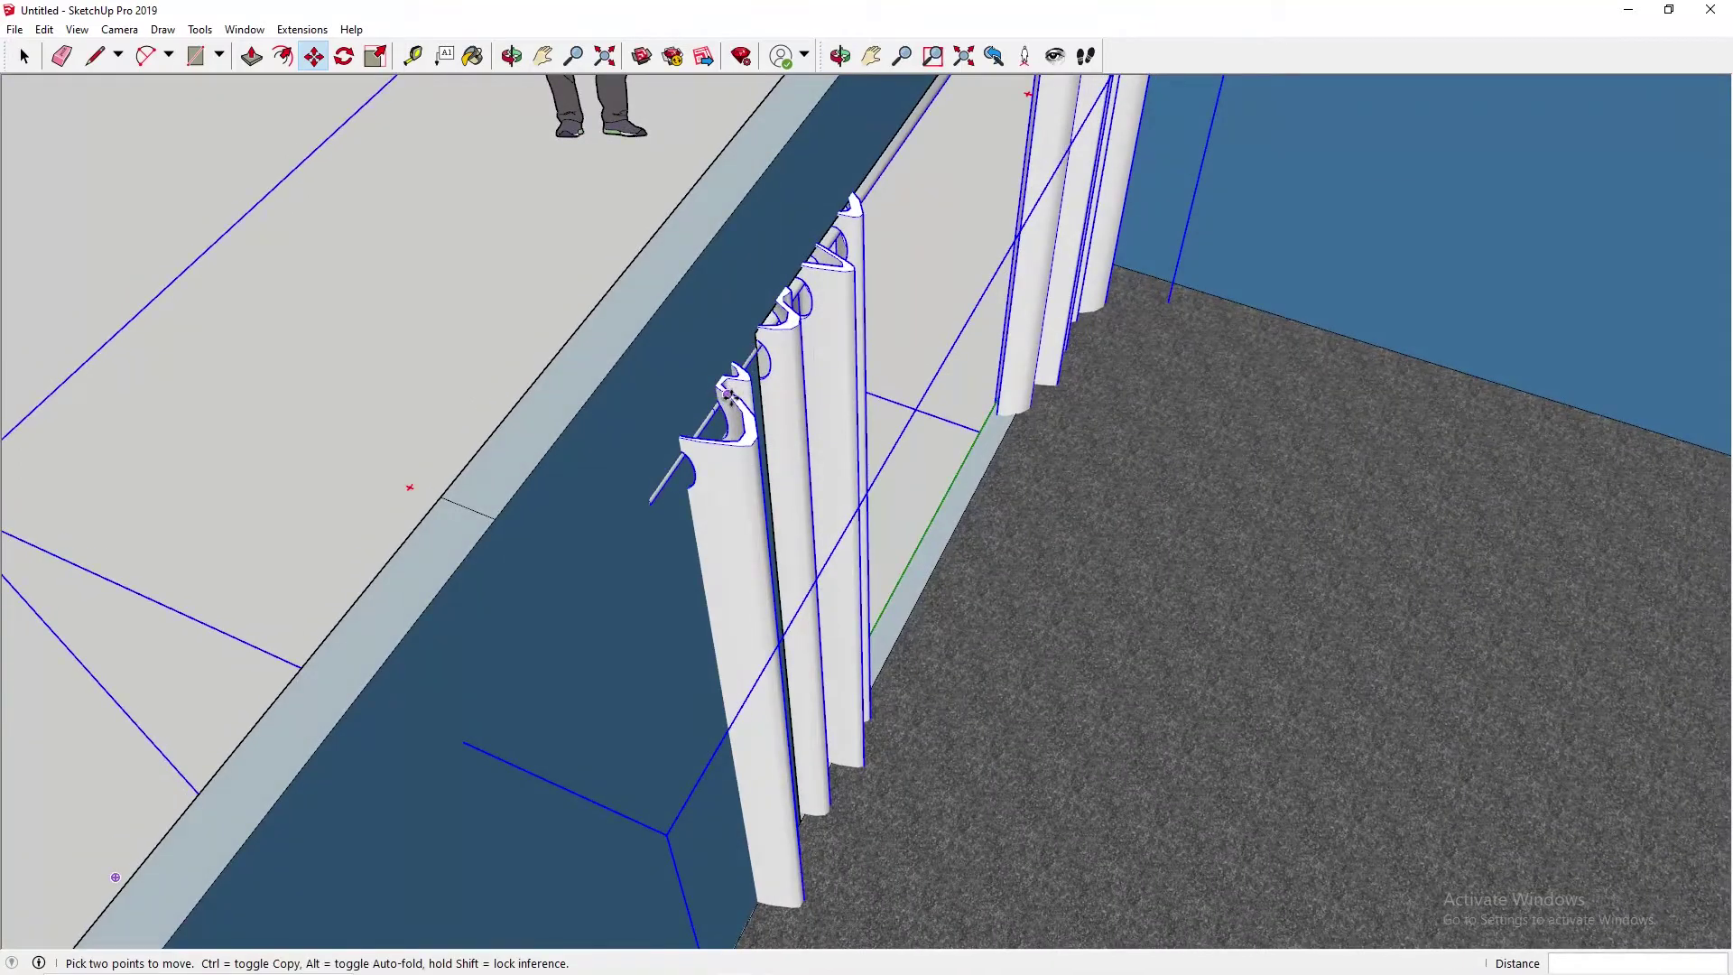
left_click(729, 394)
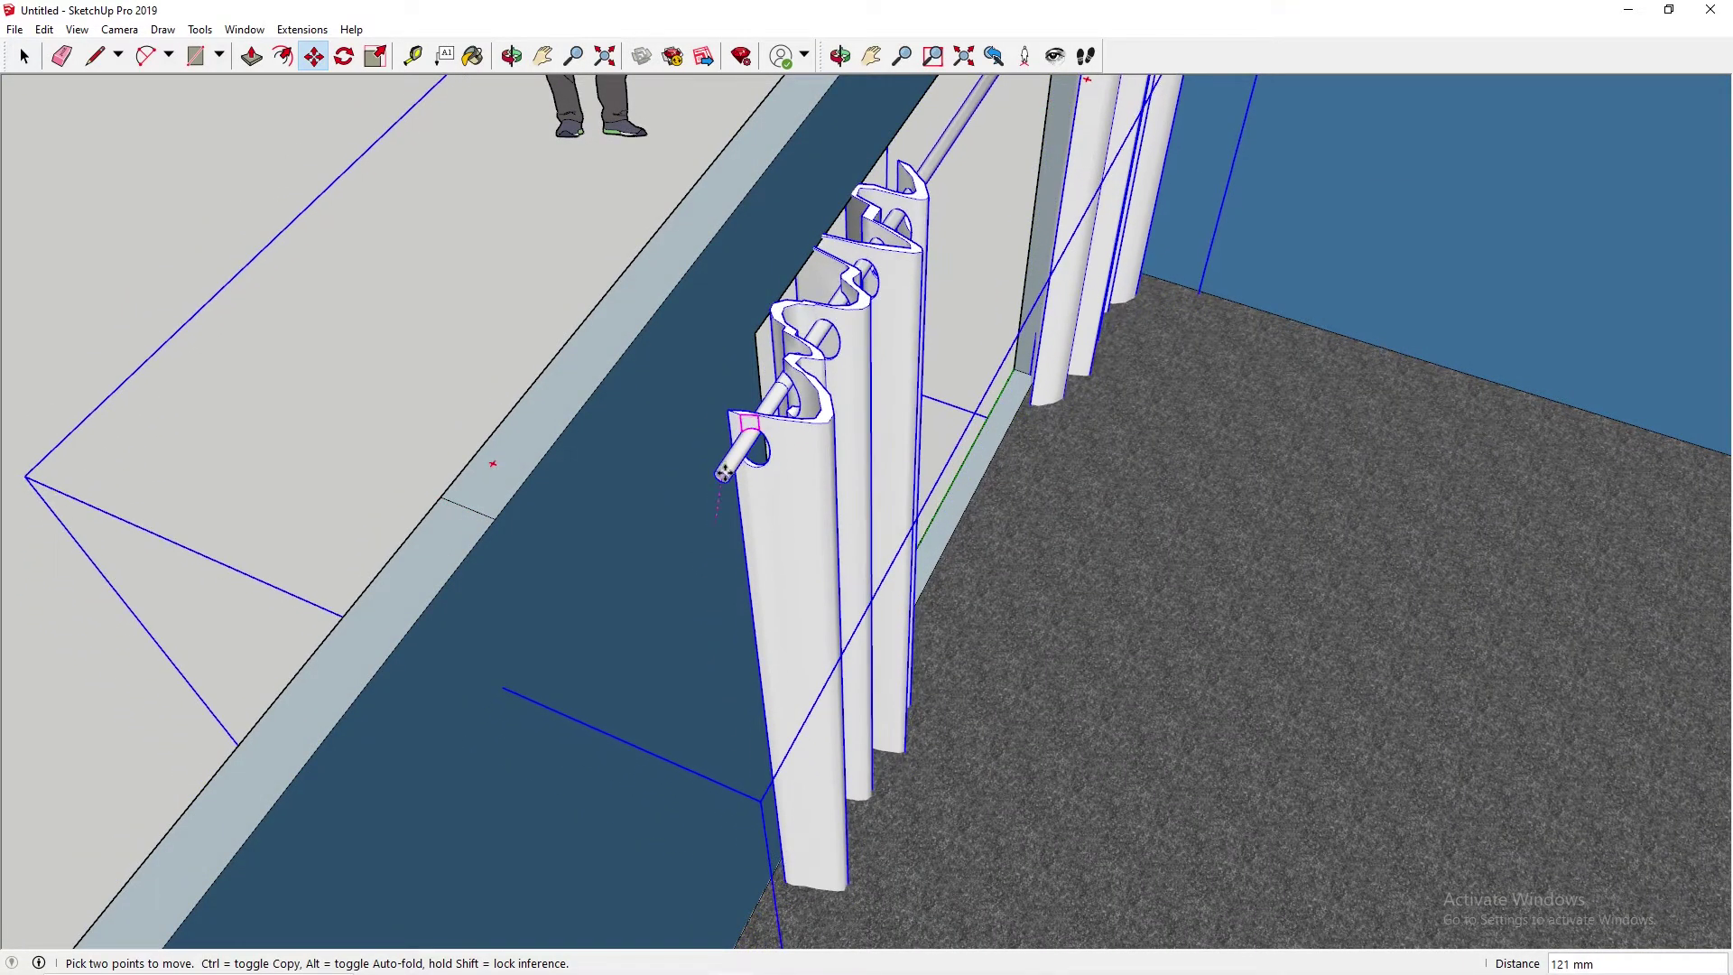
left_click(753, 479)
middle_click_drag(1218, 330, 677, 476)
scroll(1103, 397, "down", 3)
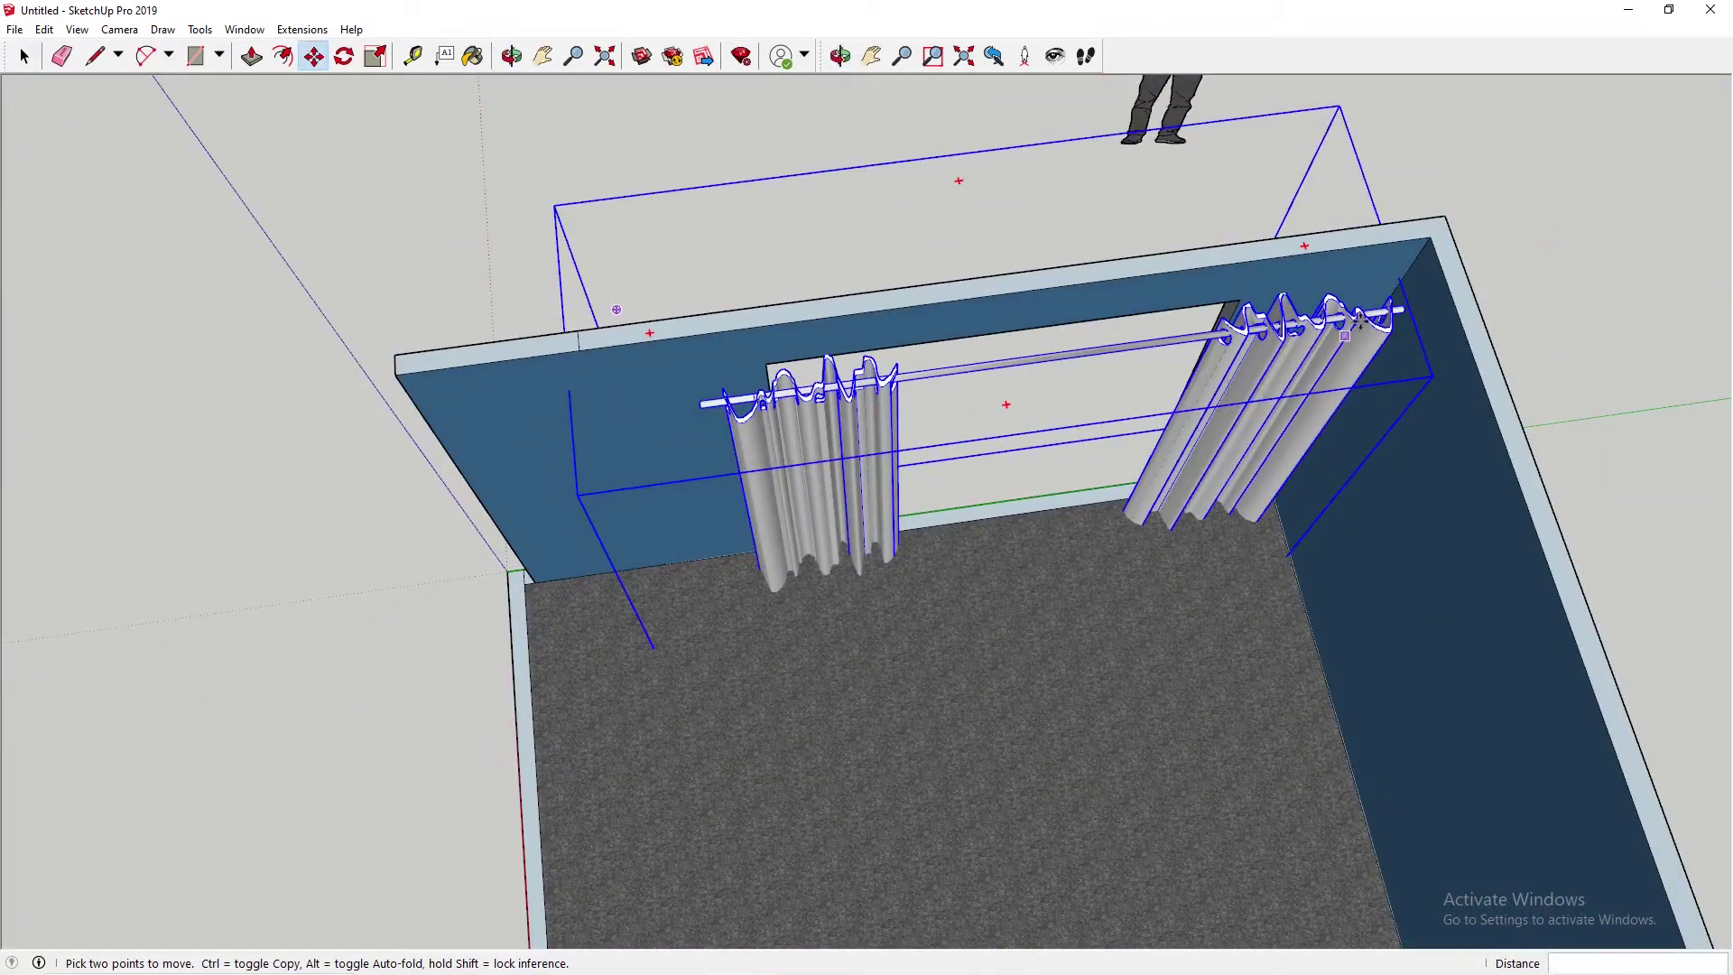
left_click(1390, 309)
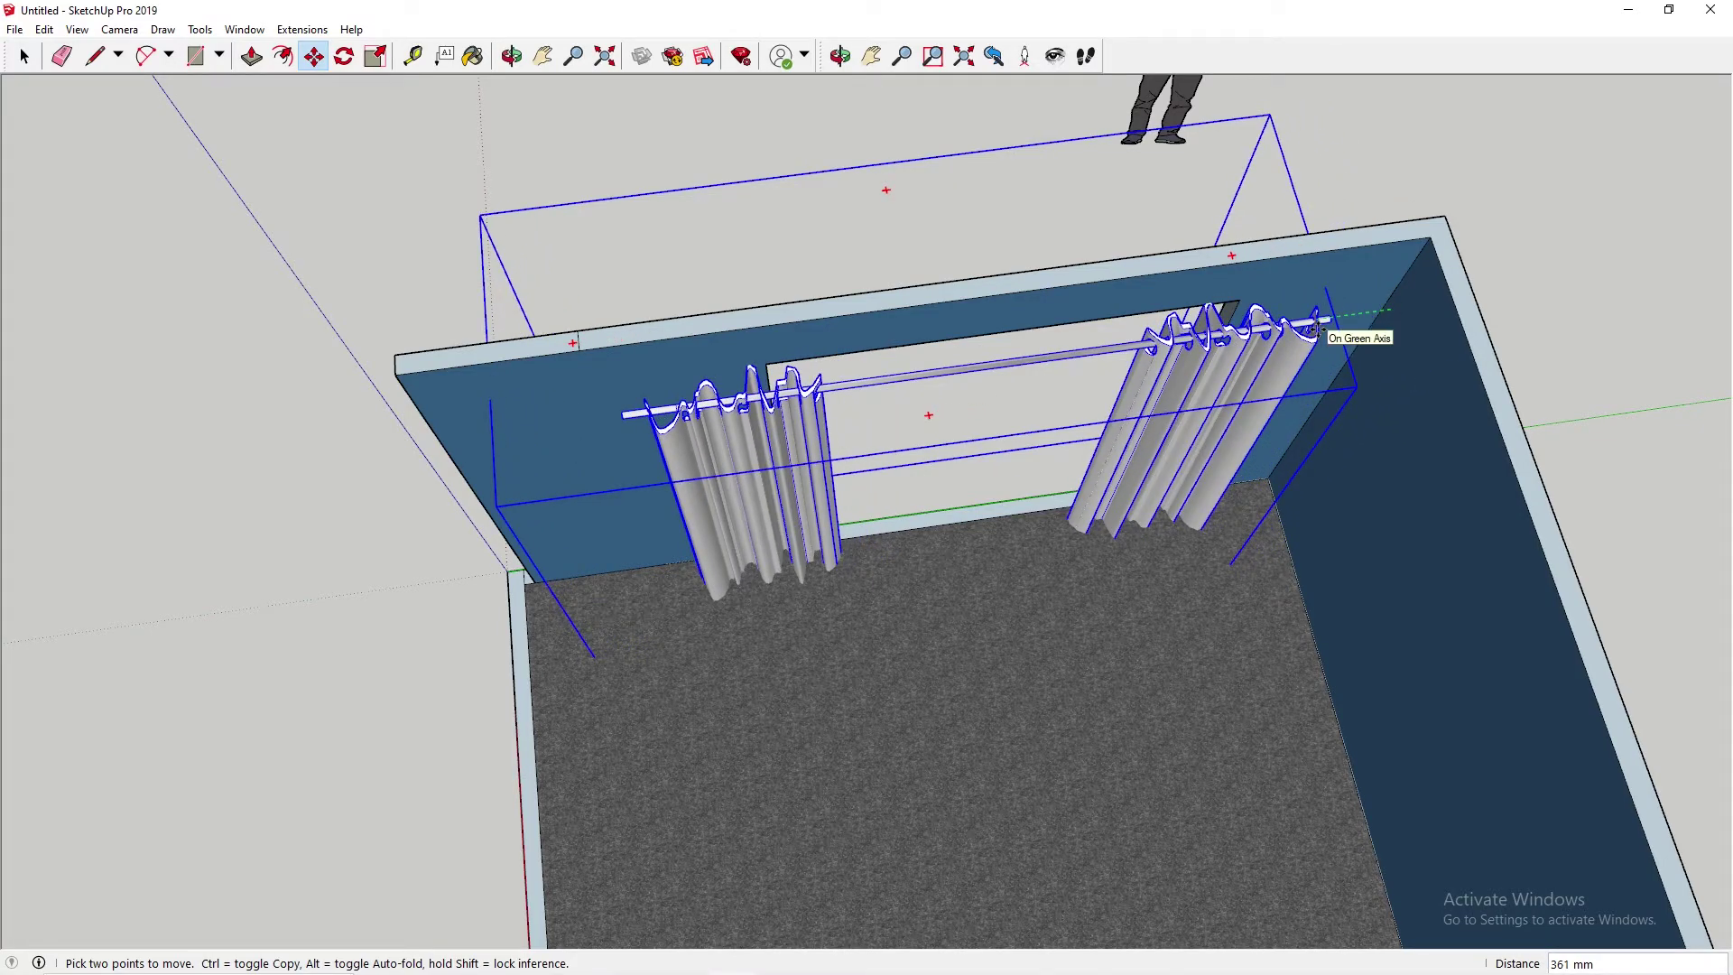
left_click(1336, 326)
- Raise the curtains about 168 mm and nudge them about 18 mm toward the doorway wall
scroll(733, 347, "up", 2)
middle_click_drag(735, 349, 1158, 124)
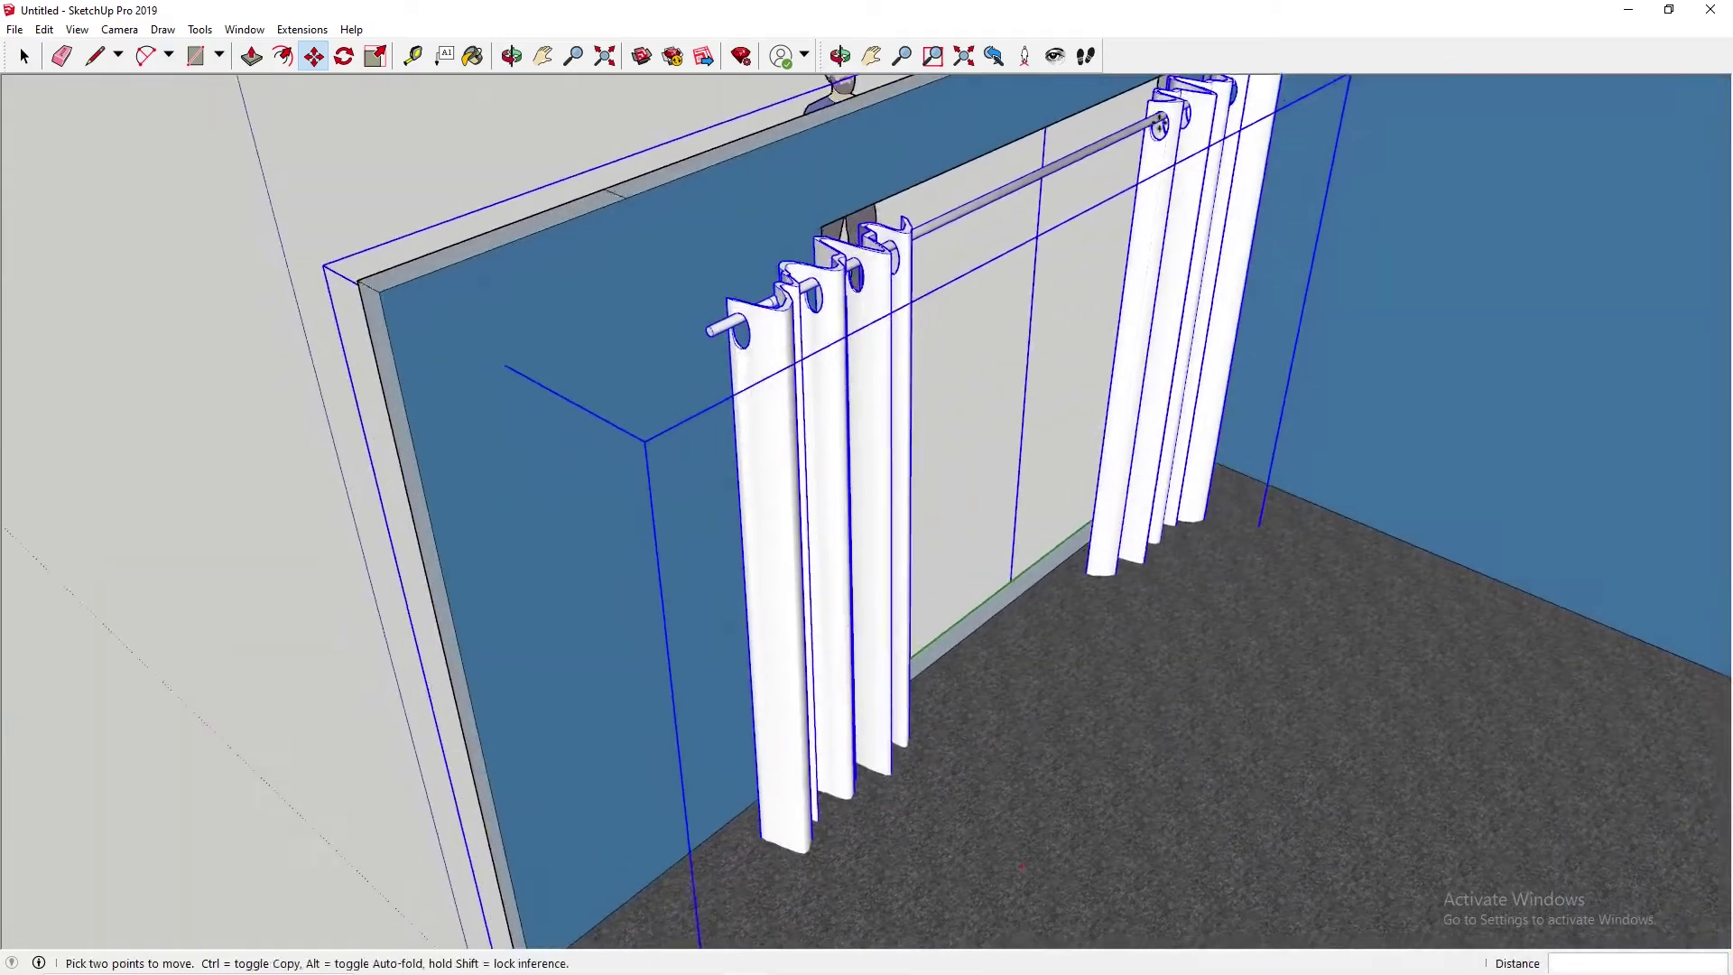
left_click(728, 321)
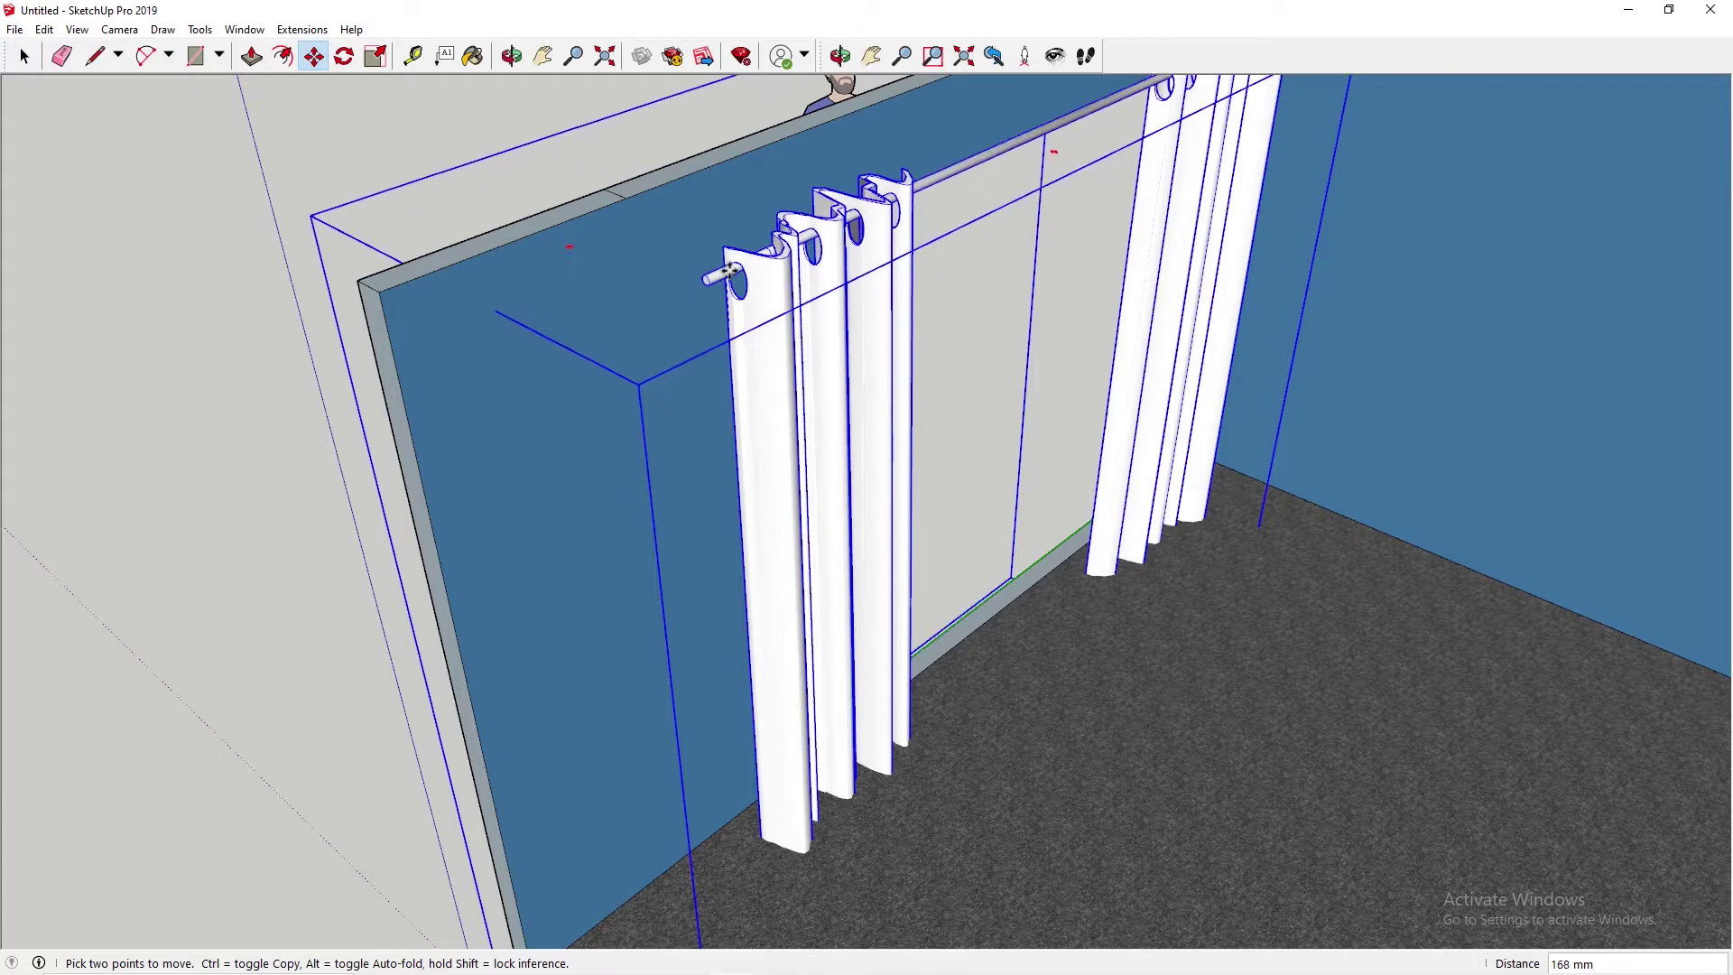
left_click(727, 262)
middle_click_drag(1058, 265, 499, 371)
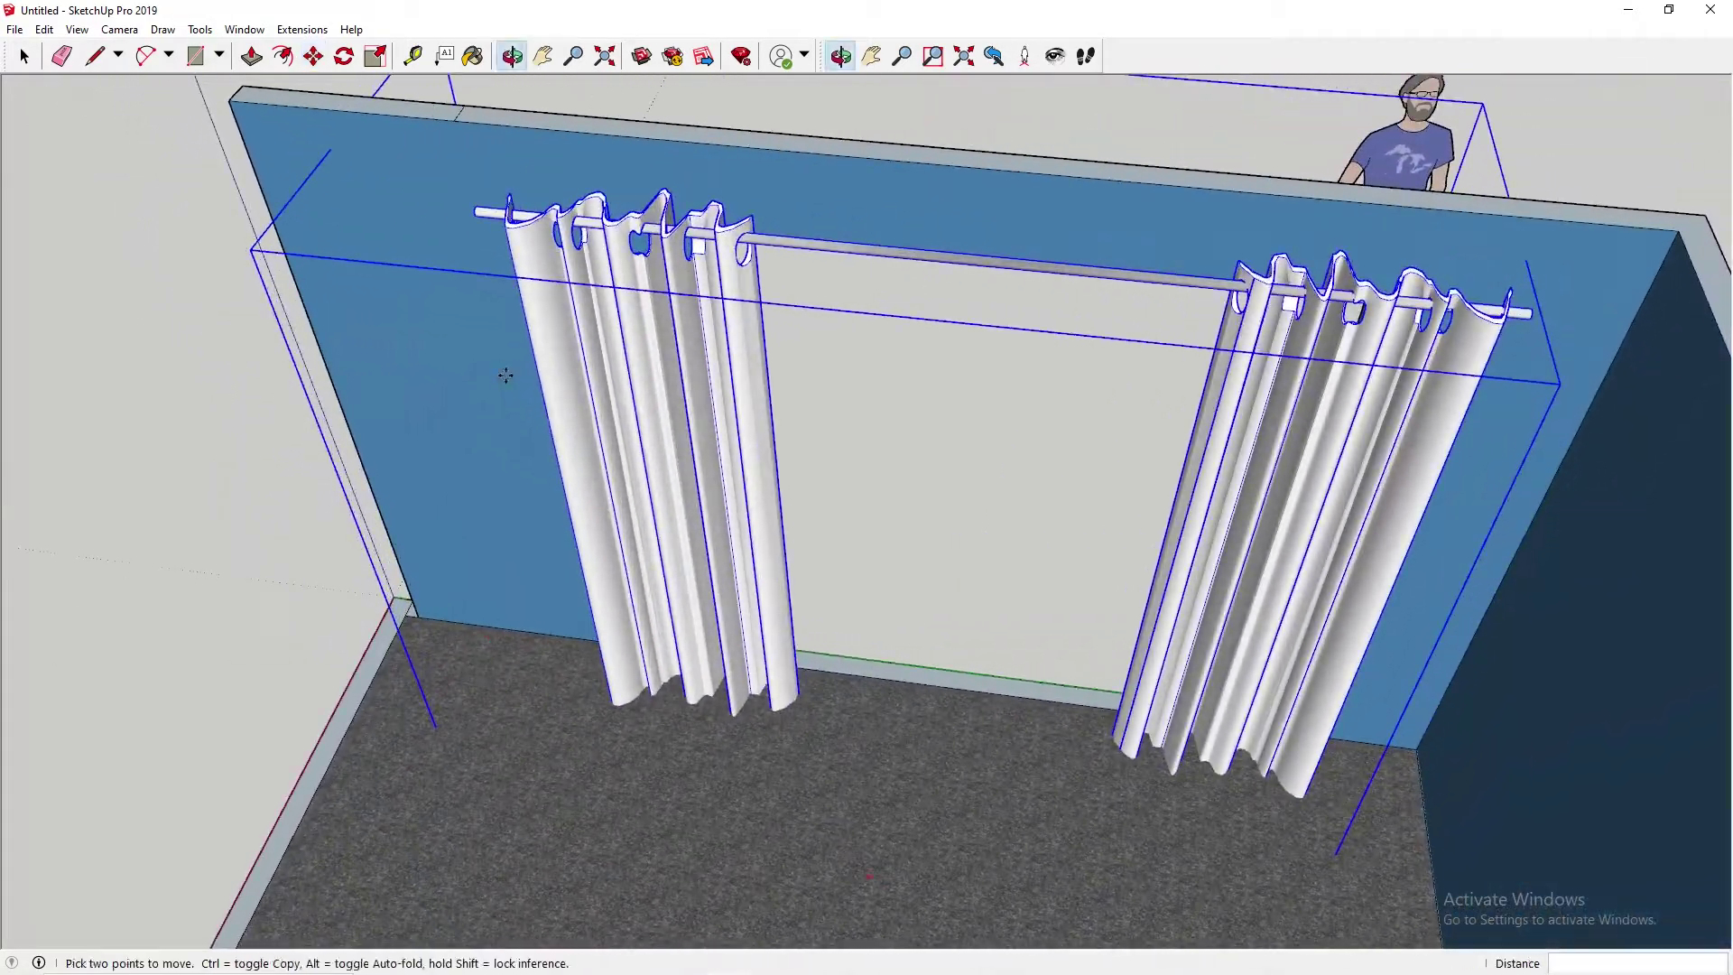
middle_click_drag(866, 402, 945, 470)
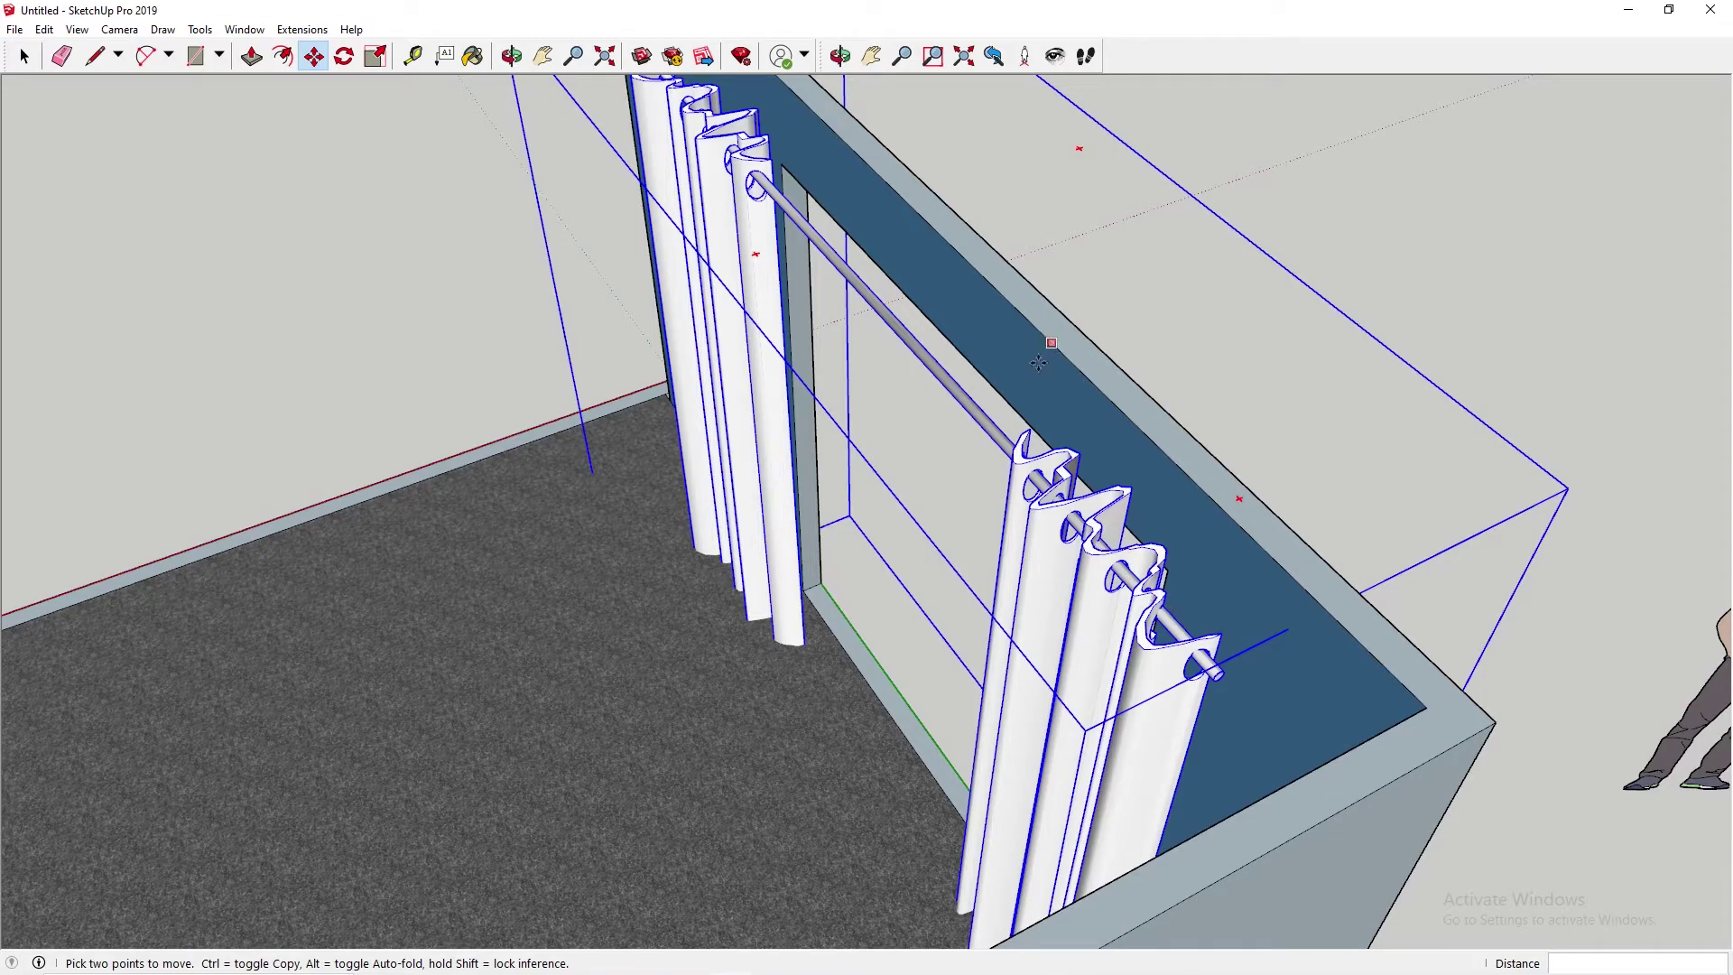
left_click(1180, 624)
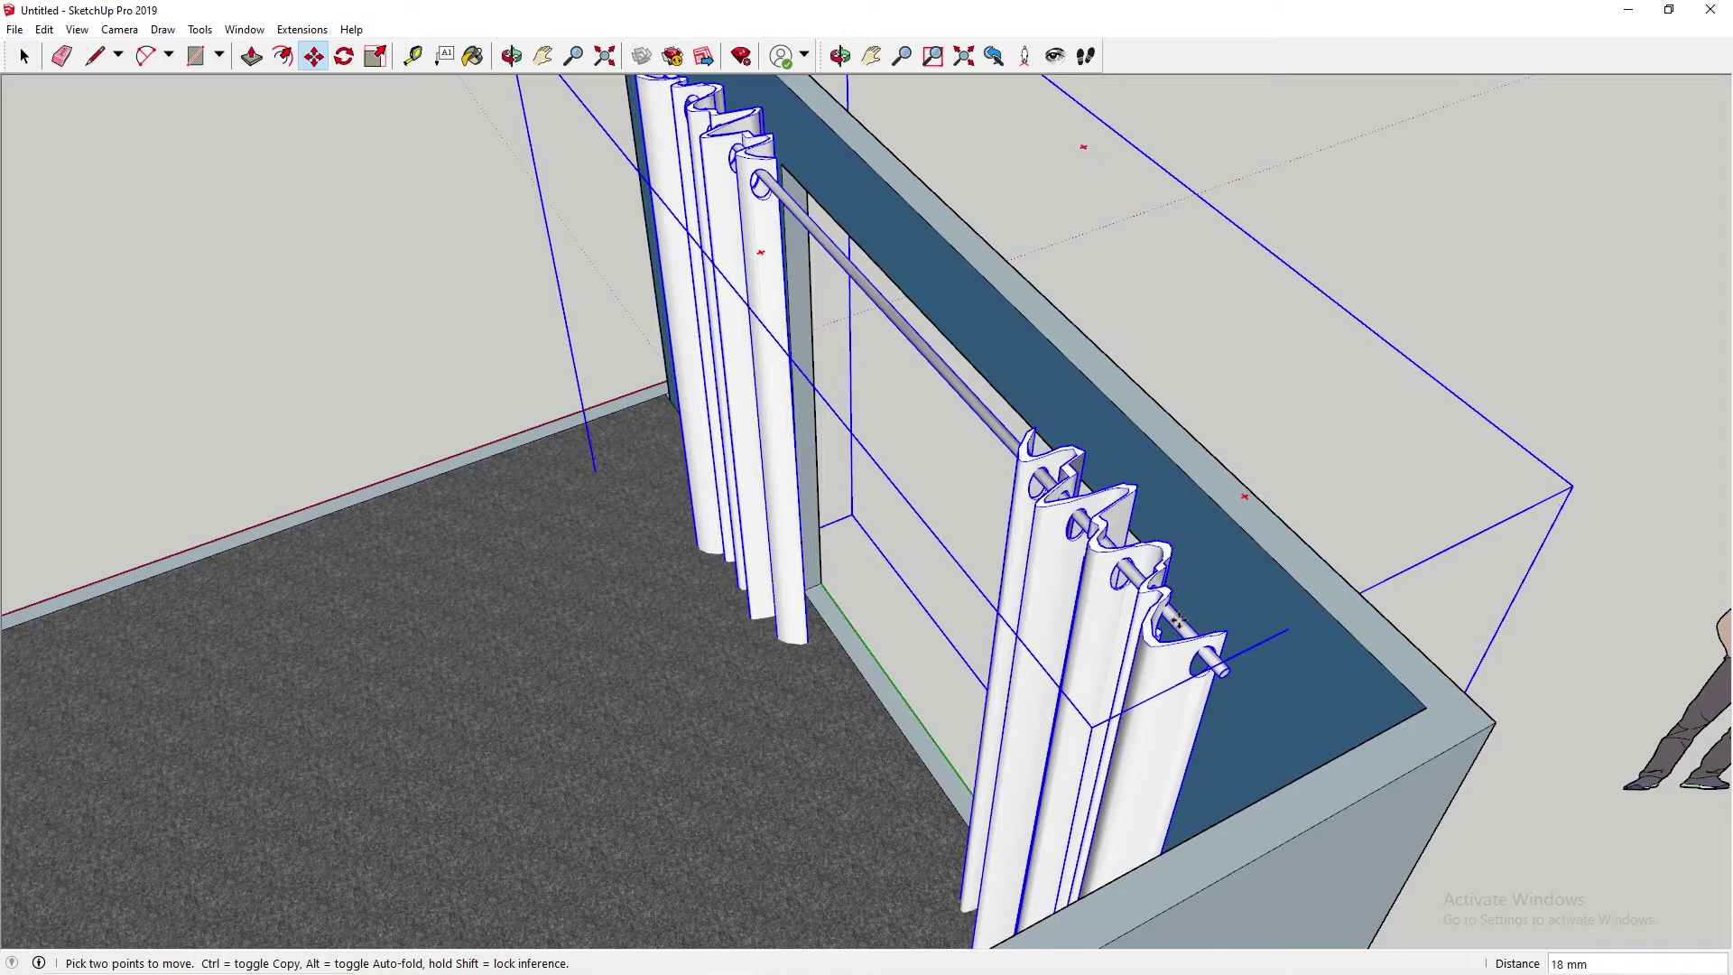
left_click(1174, 603)
- Raise the curtains about 1278 mm so their lower ends stand at floor level, and deselect them
left_click(1173, 601)
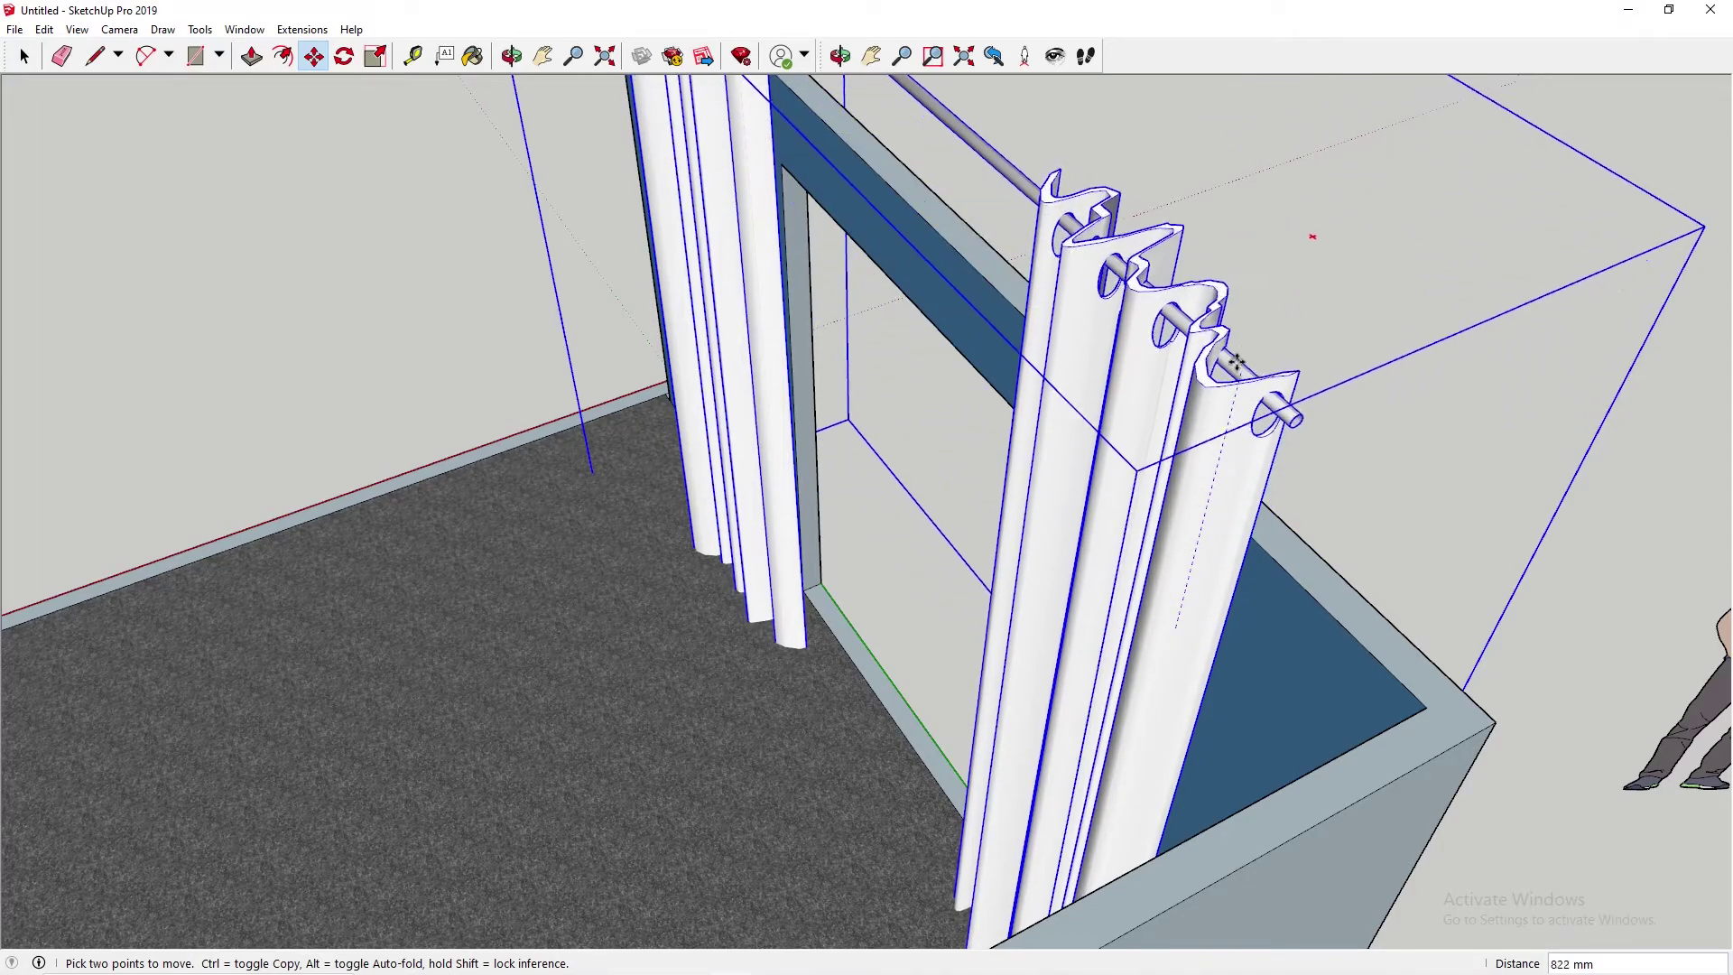
scroll(1257, 290, "down", 6)
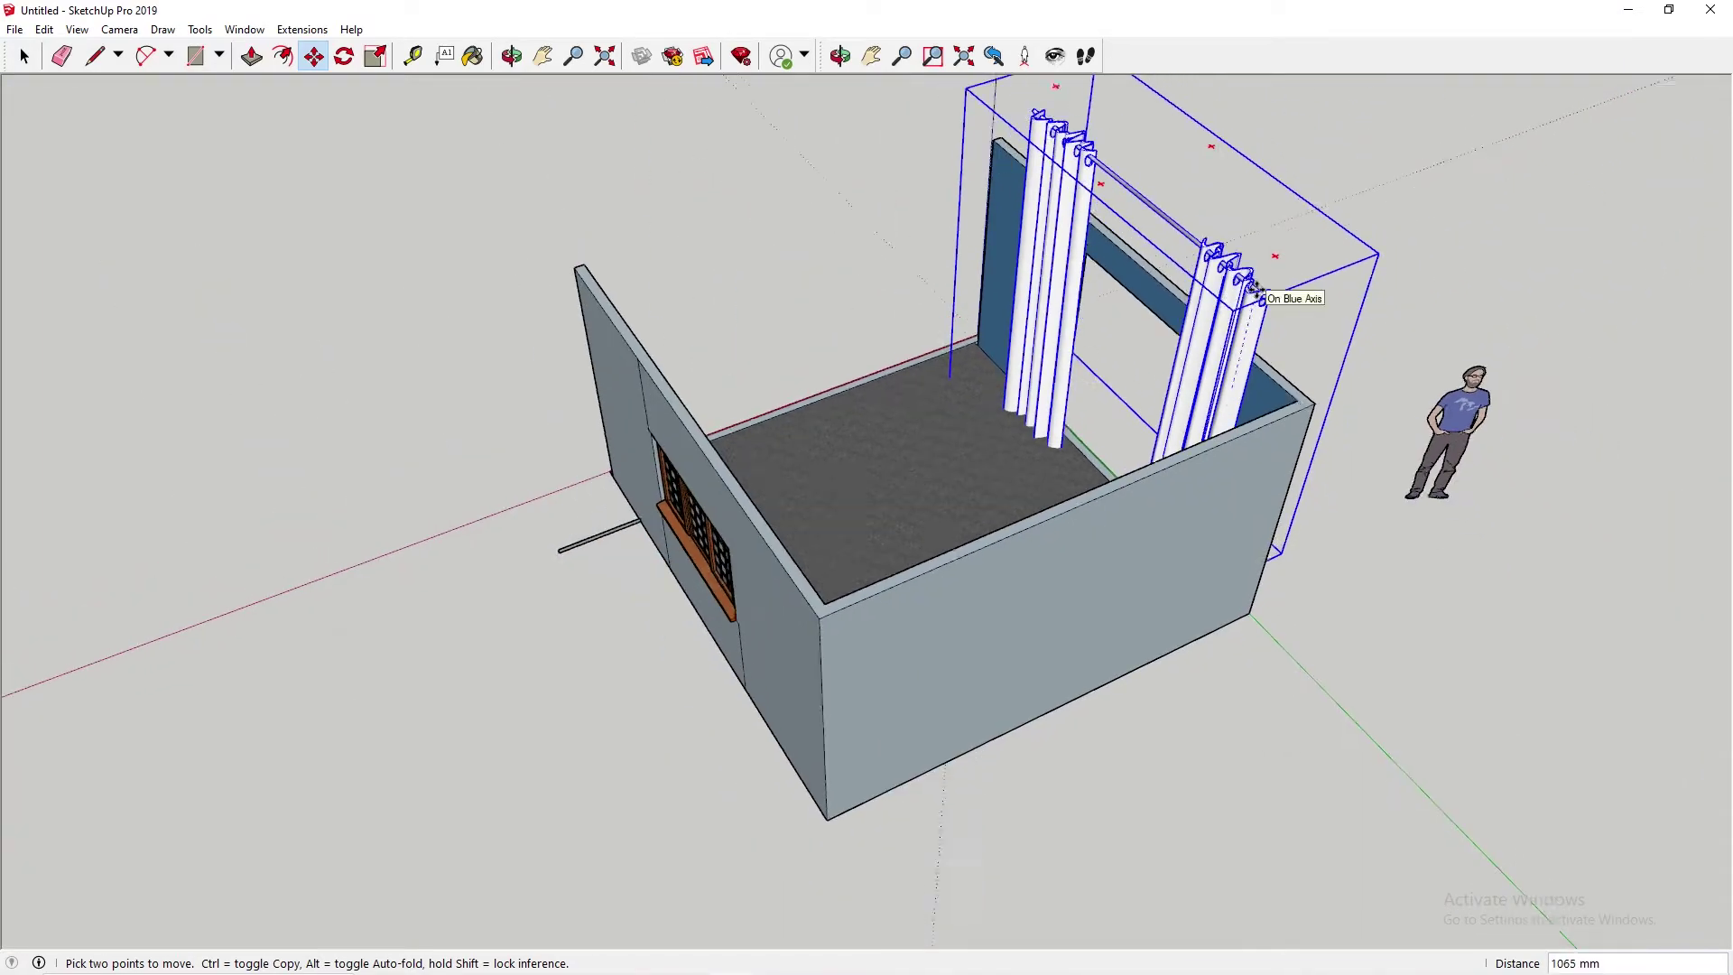
scroll(1257, 291, "down", 1)
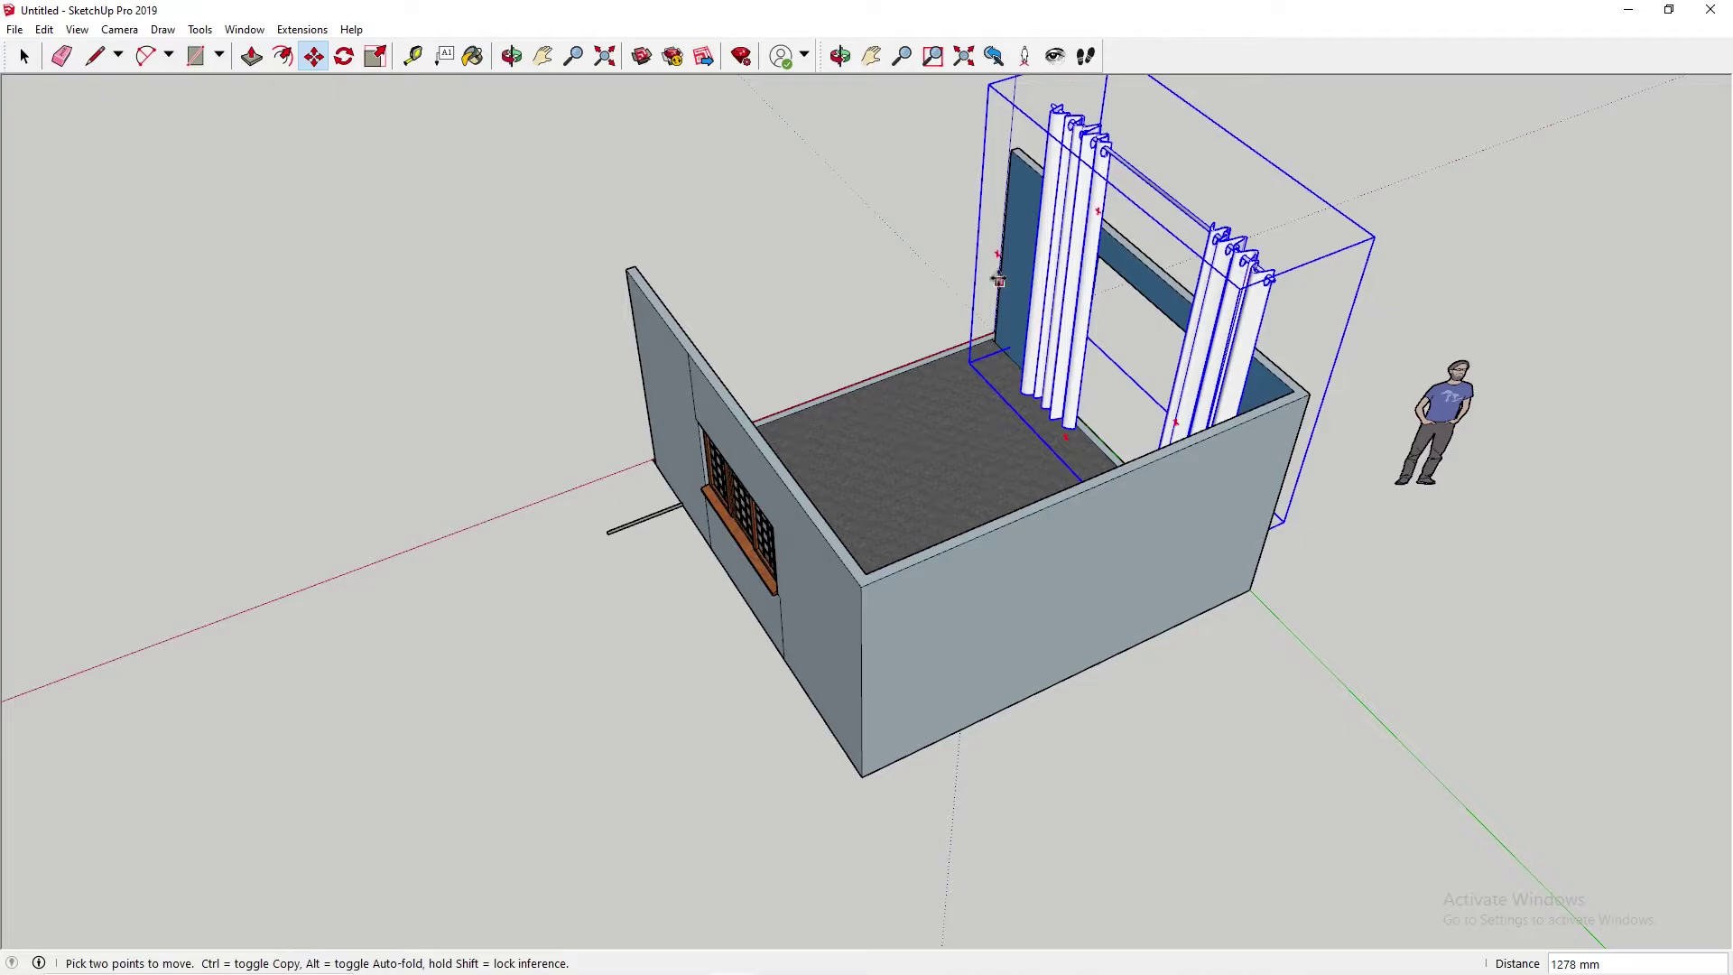
middle_click_drag(998, 279, 1714, 305)
middle_click_drag(78, 242, 352, 511)
scroll(608, 333, "up", 8)
scroll(700, 360, "down", 2)
scroll(719, 358, "down", 3)
middle_click_drag(998, 415, 868, 419)
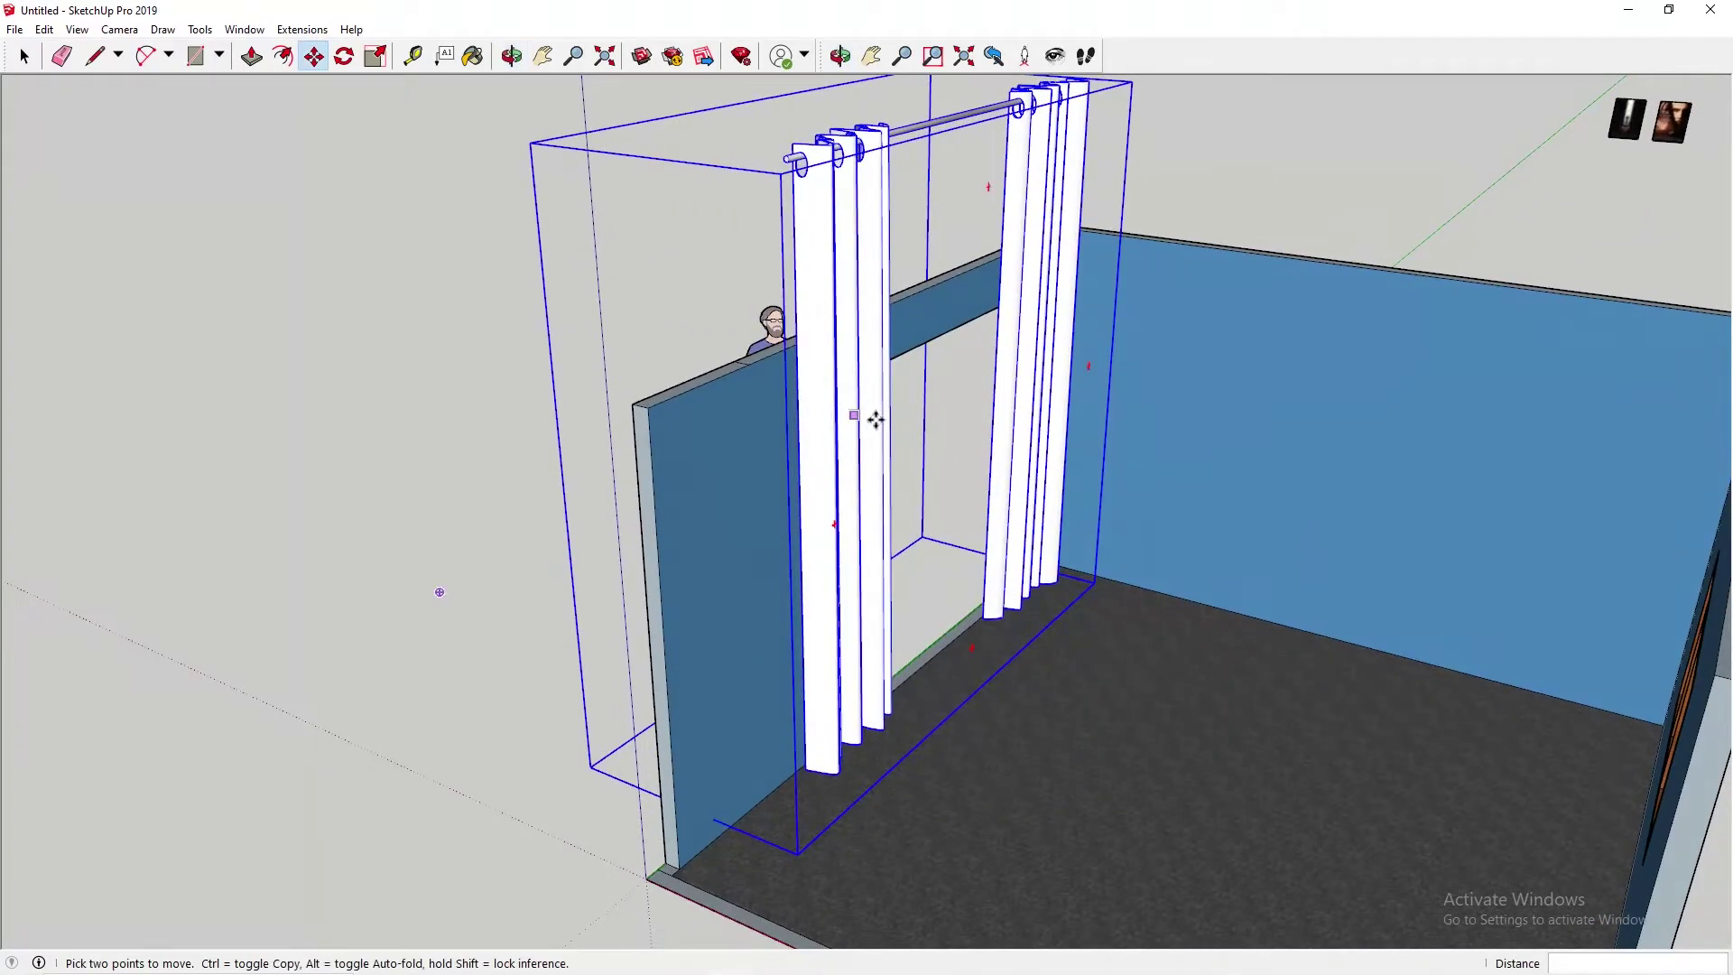
scroll(868, 420, "up", 3)
key("space")
key("Escape")
- Measure the doorway's height from its head down to the floor
middle_click_drag(971, 440, 766, 329)
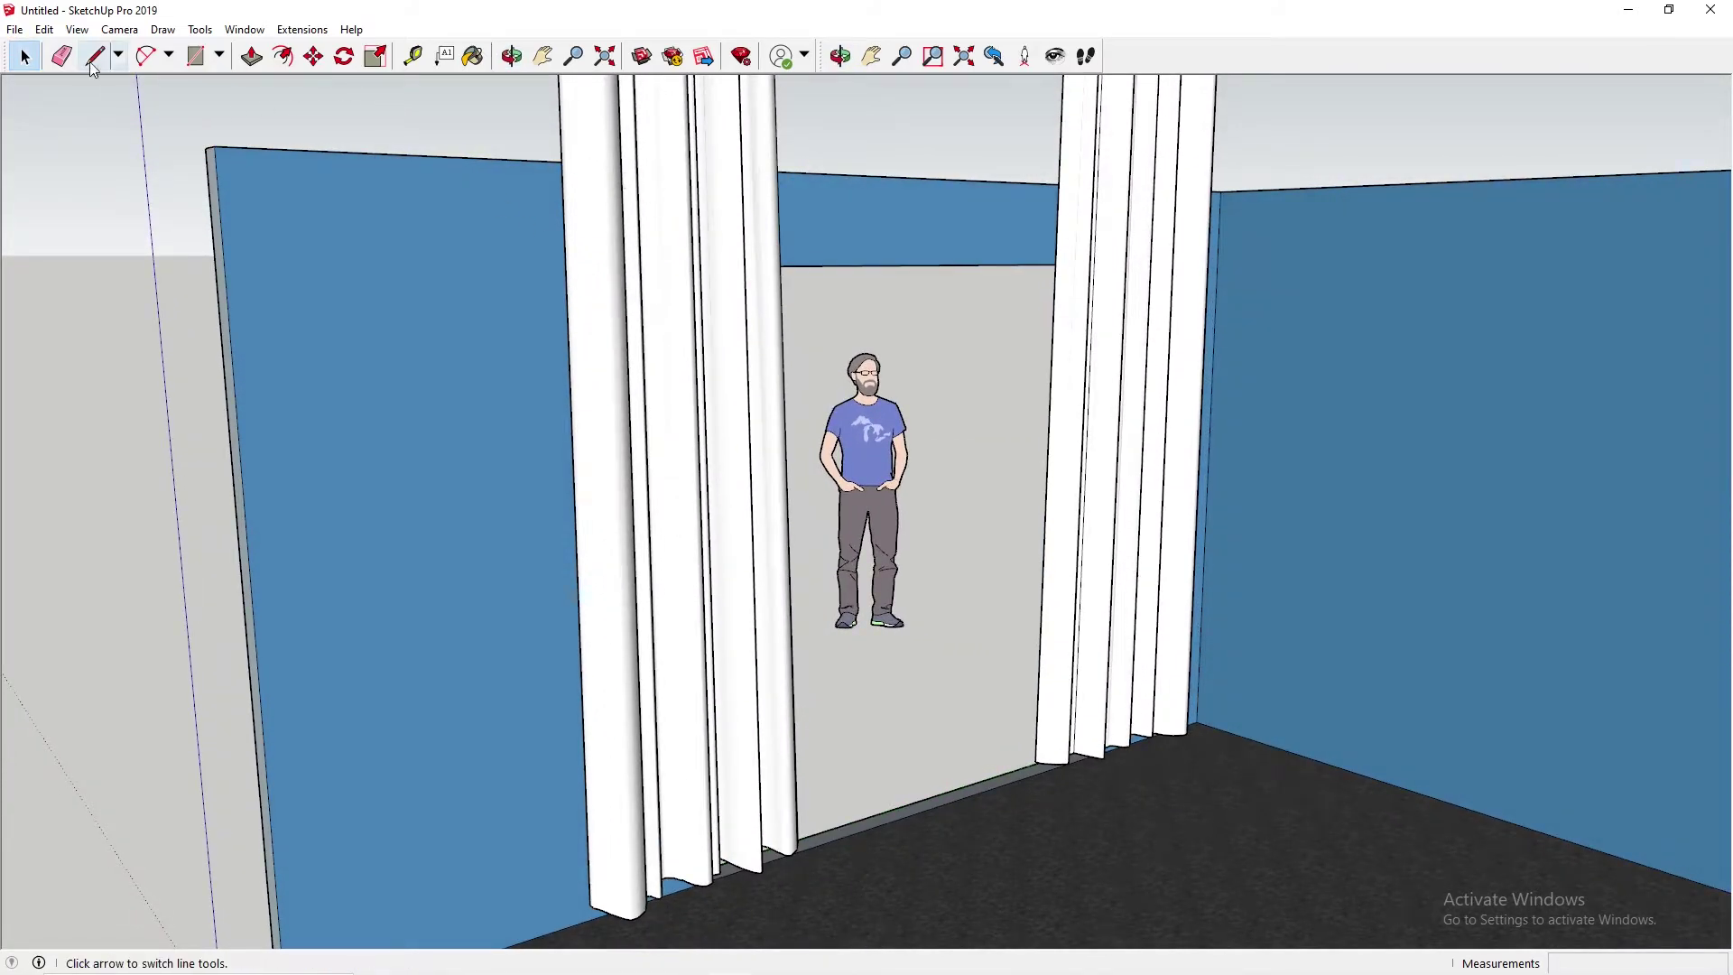
left_click(412, 56)
left_click(852, 265)
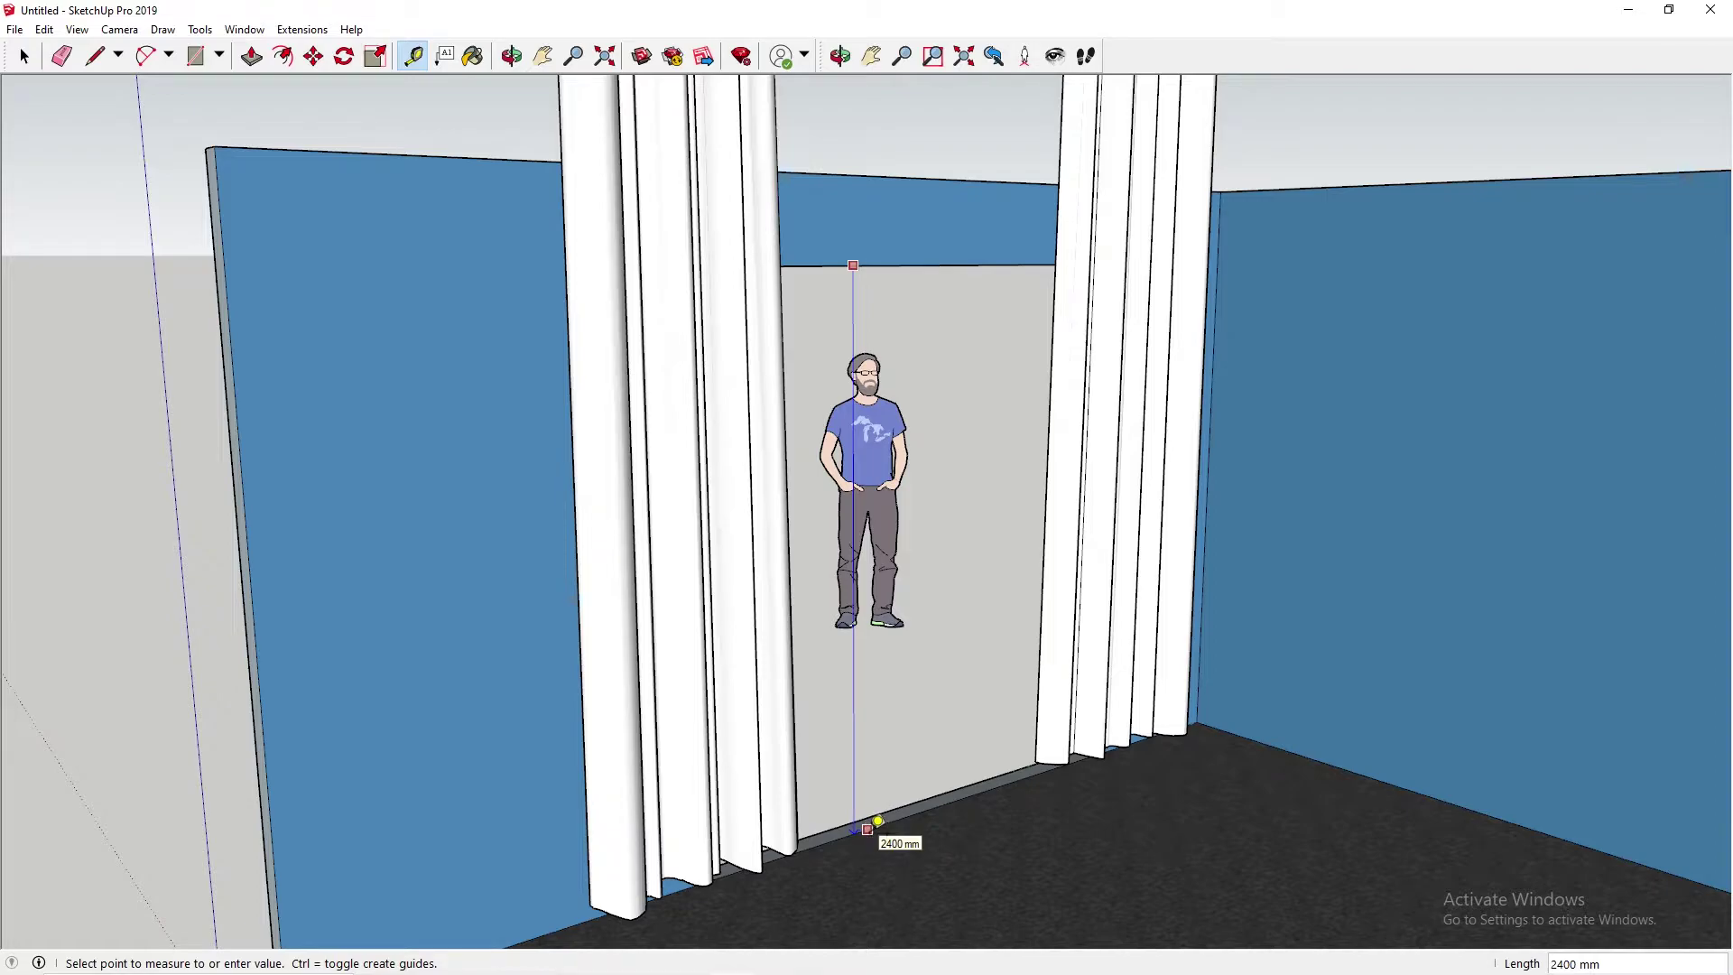
left_click(867, 828)
- Scale the curtains vertically from their base to a height of 2350 mm and deselect them
key("space")
left_click(690, 448)
middle_click_drag(689, 447, 699, 358)
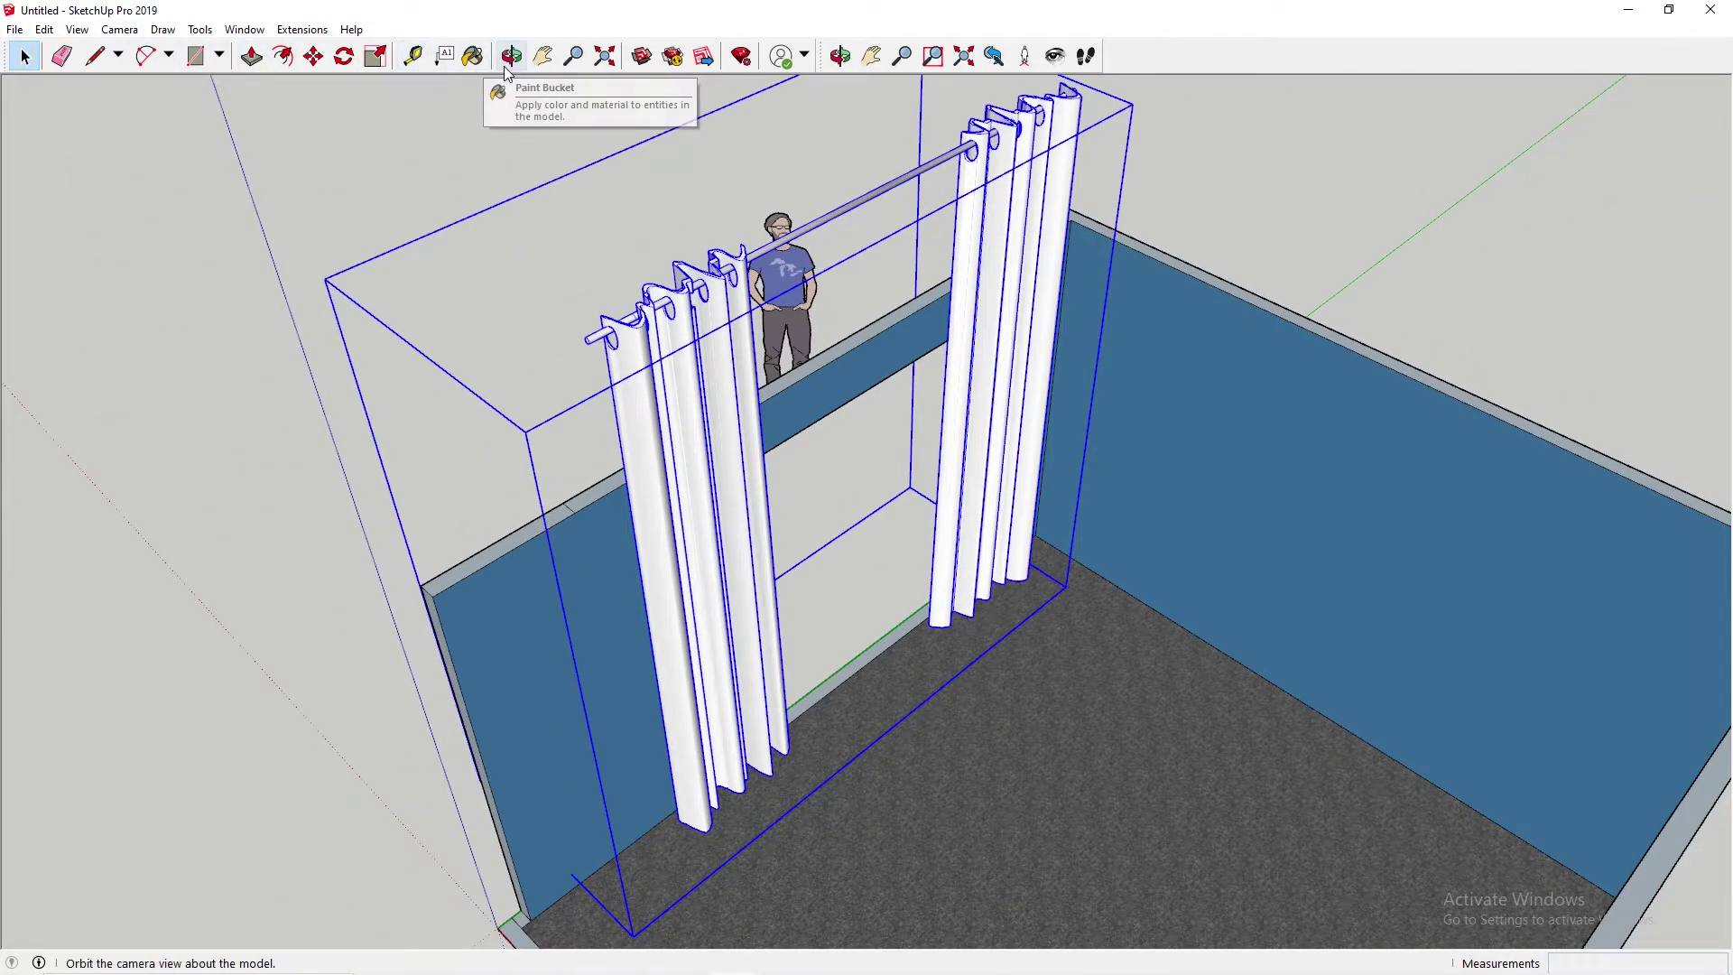
left_click(377, 56)
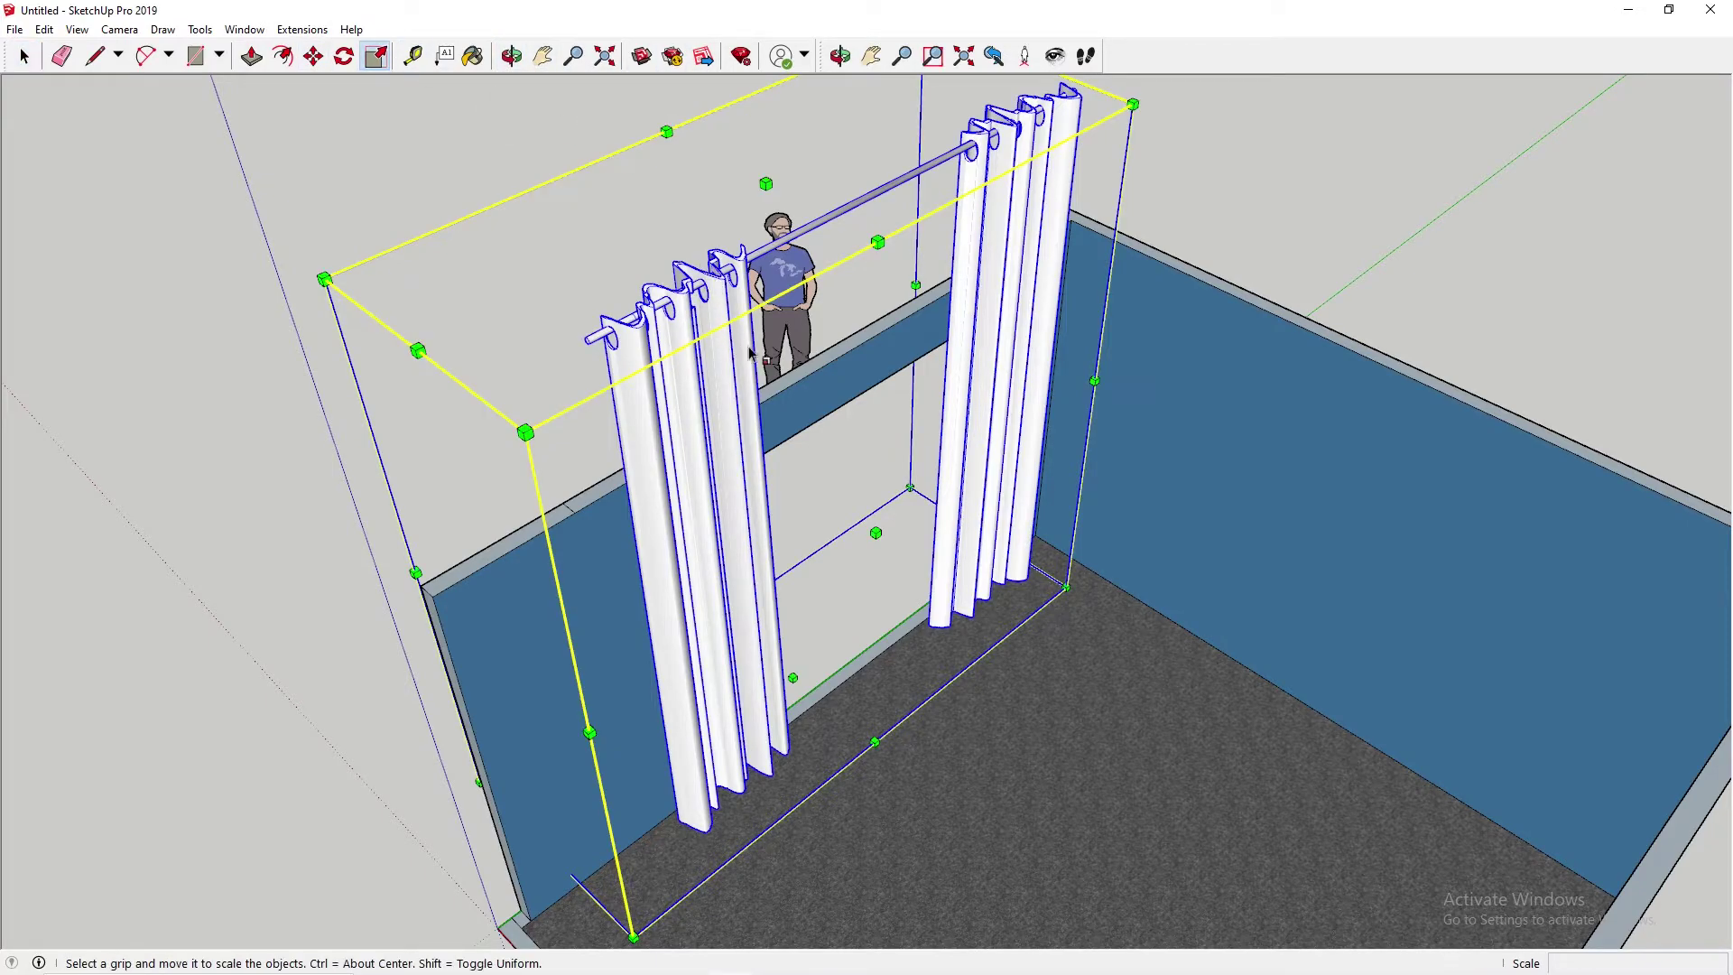
mouse_move(765, 181)
left_mouse_down()
mouse_move(778, 242)
mouse_move(807, 227)
mouse_move(773, 240)
mouse_move(768, 162)
mouse_move(773, 222)
mouse_move(770, 185)
mouse_move(775, 206)
left_mouse_up()
left_click_drag(944, 440, 972, 439)
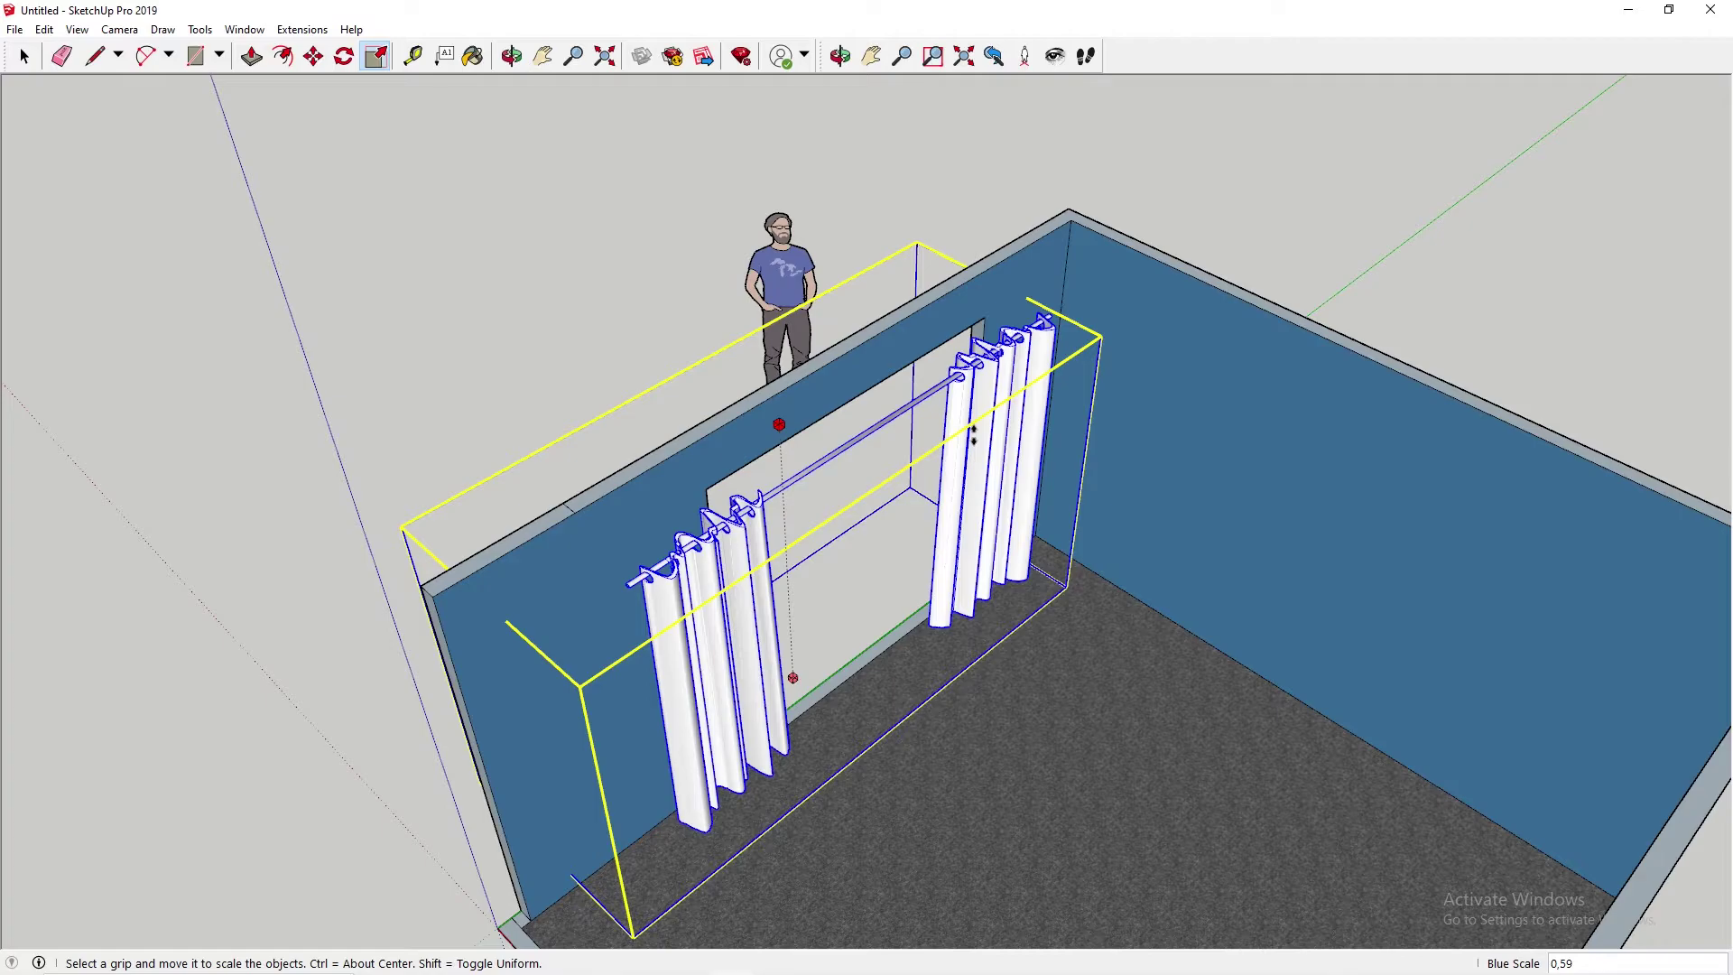
left_click_drag(973, 436, 969, 464)
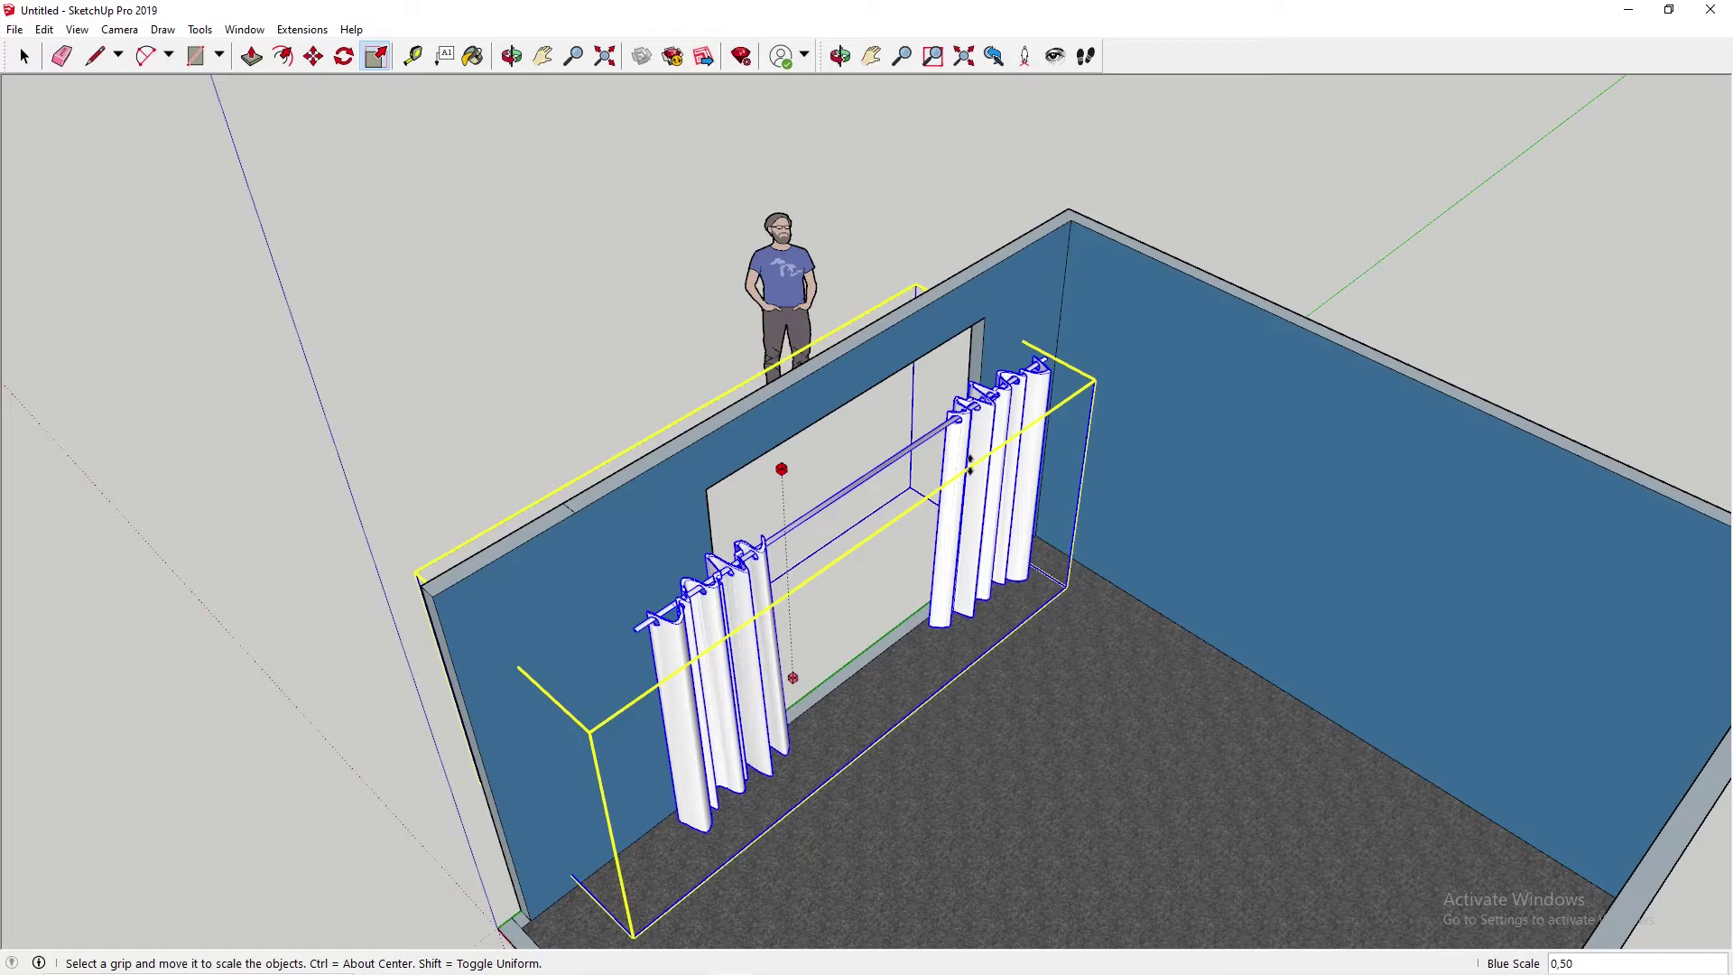
left_click_drag(950, 475, 935, 443)
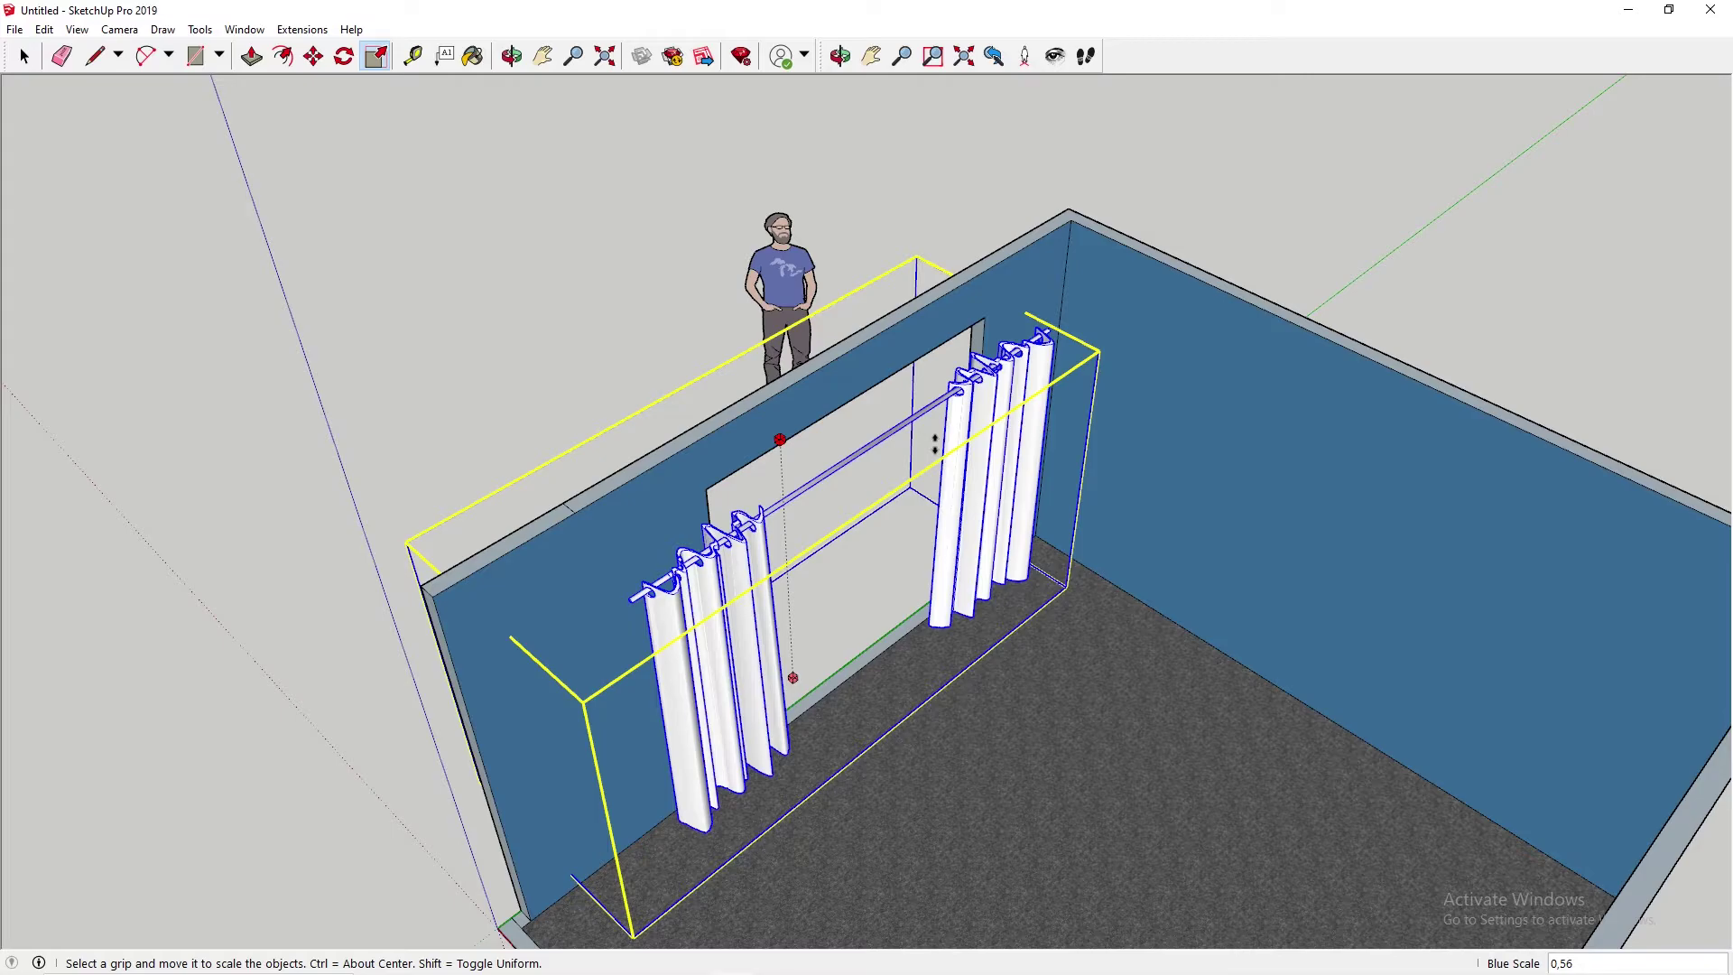
type("23")
key("Return")
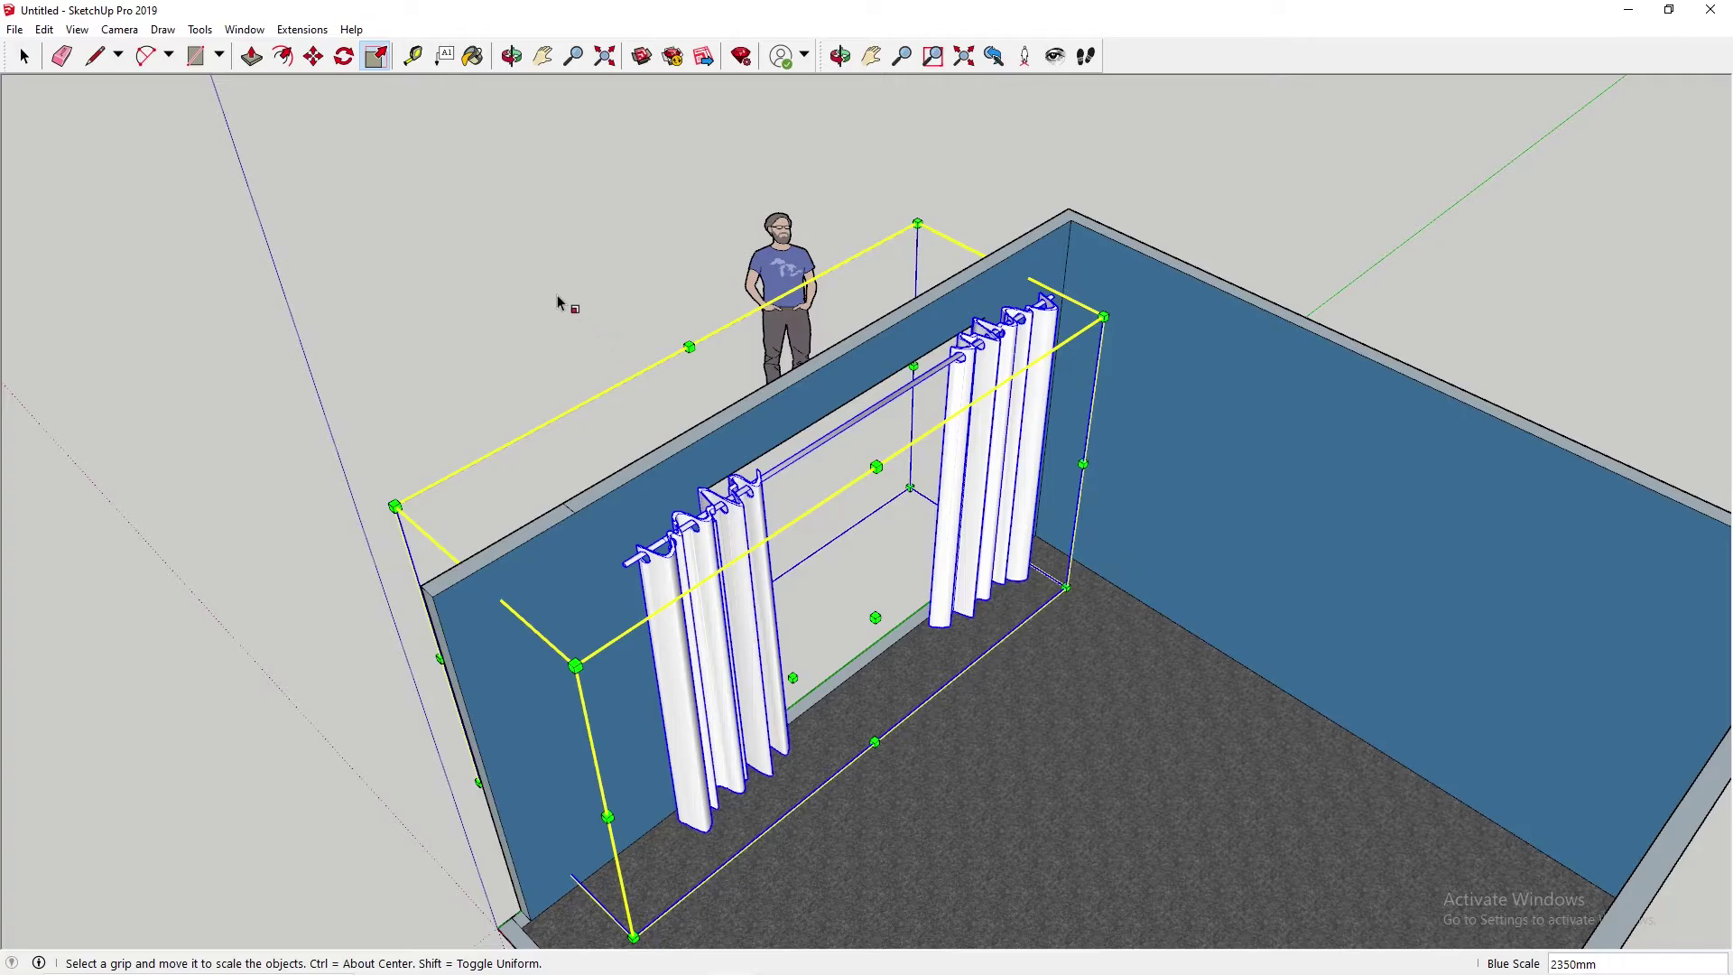
key("space")
left_click(472, 232)
- Measure the doorway's width between its two upper corners
scroll(971, 395, "up", 3)
scroll(971, 395, "up", 3)
middle_click_drag(1102, 367, 765, 468)
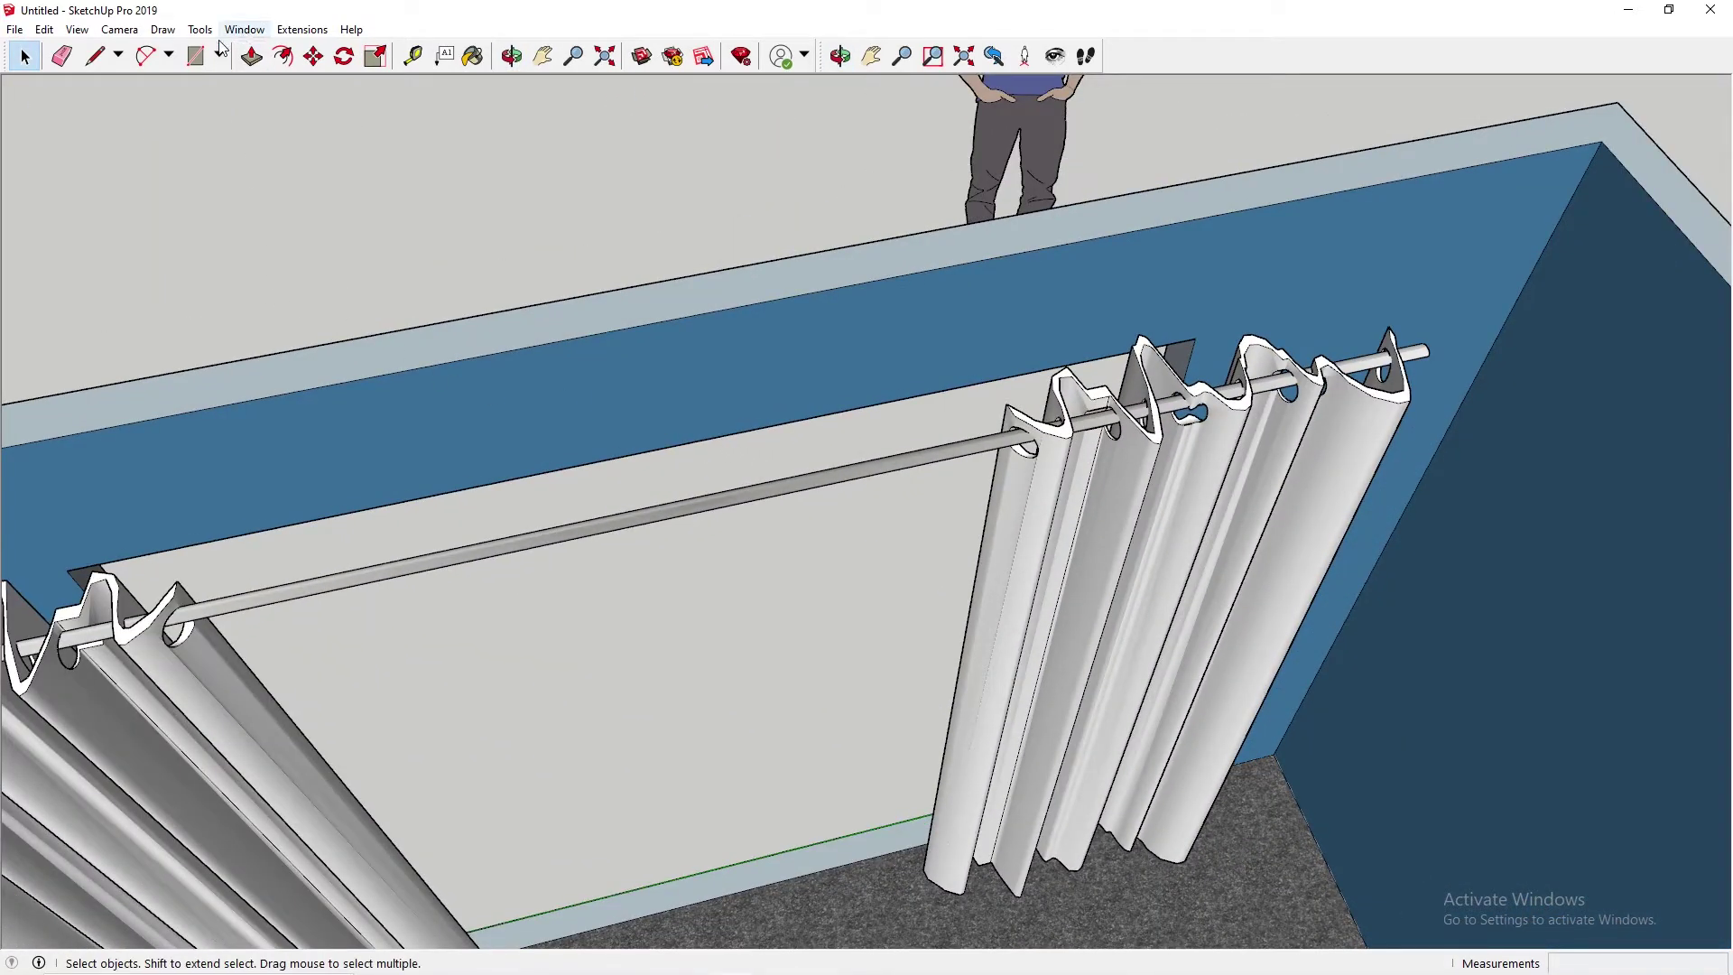
left_click(414, 56)
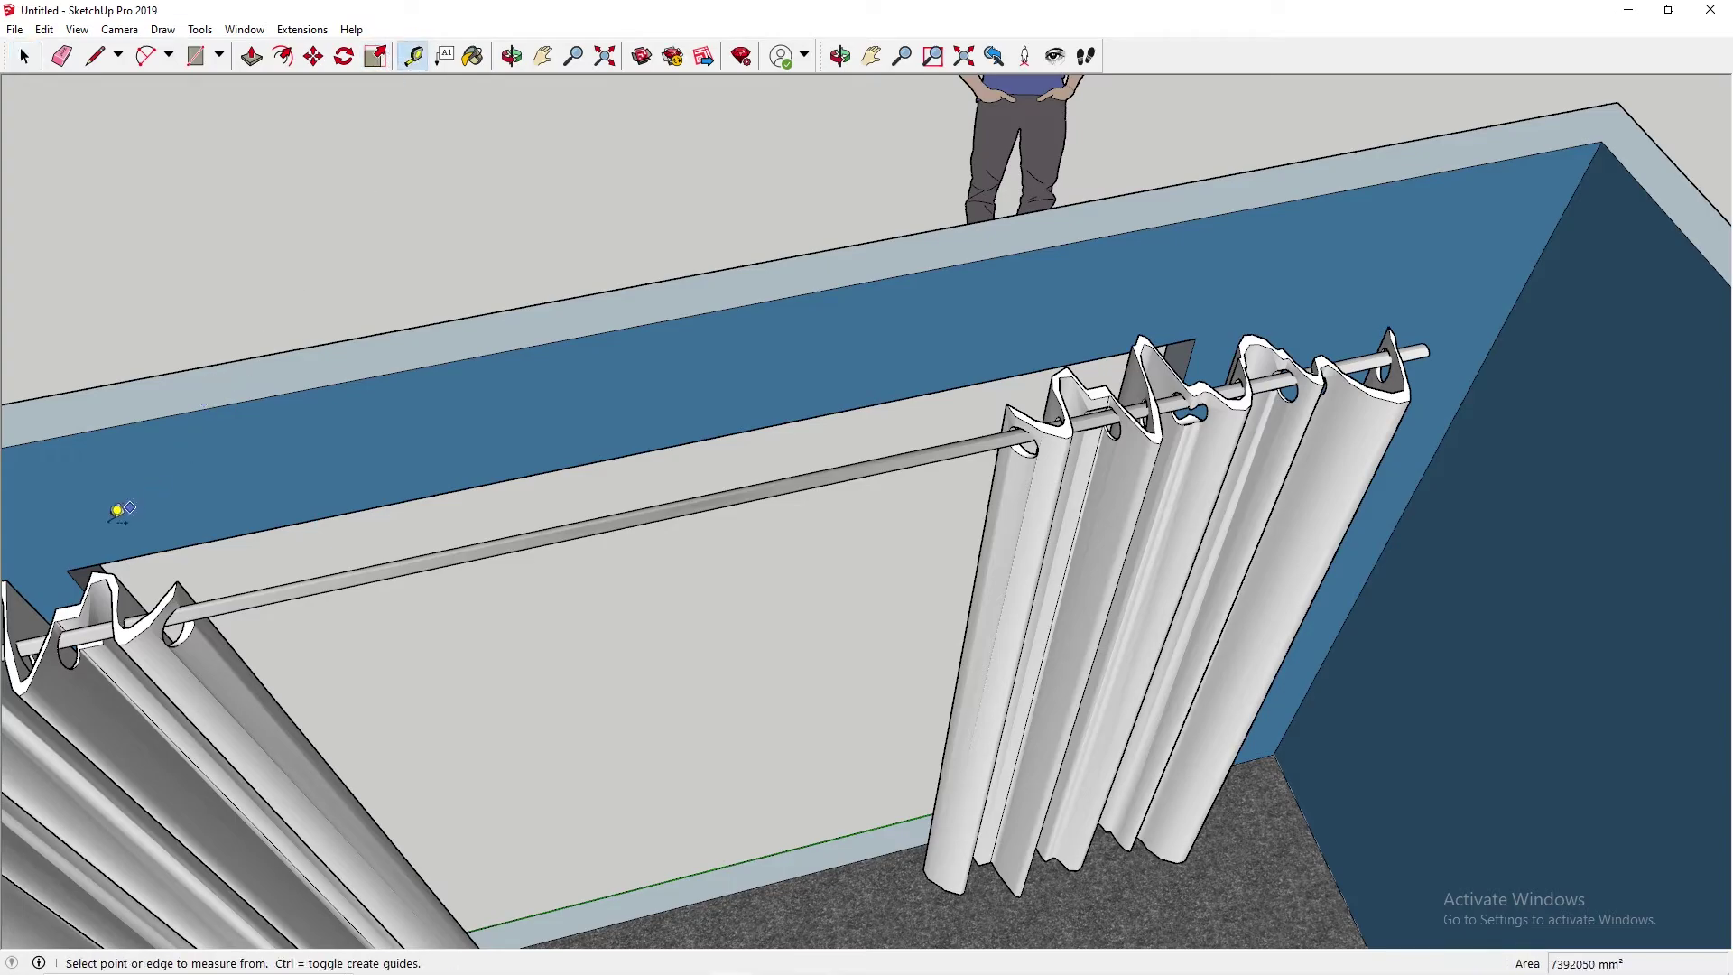
left_click(67, 571)
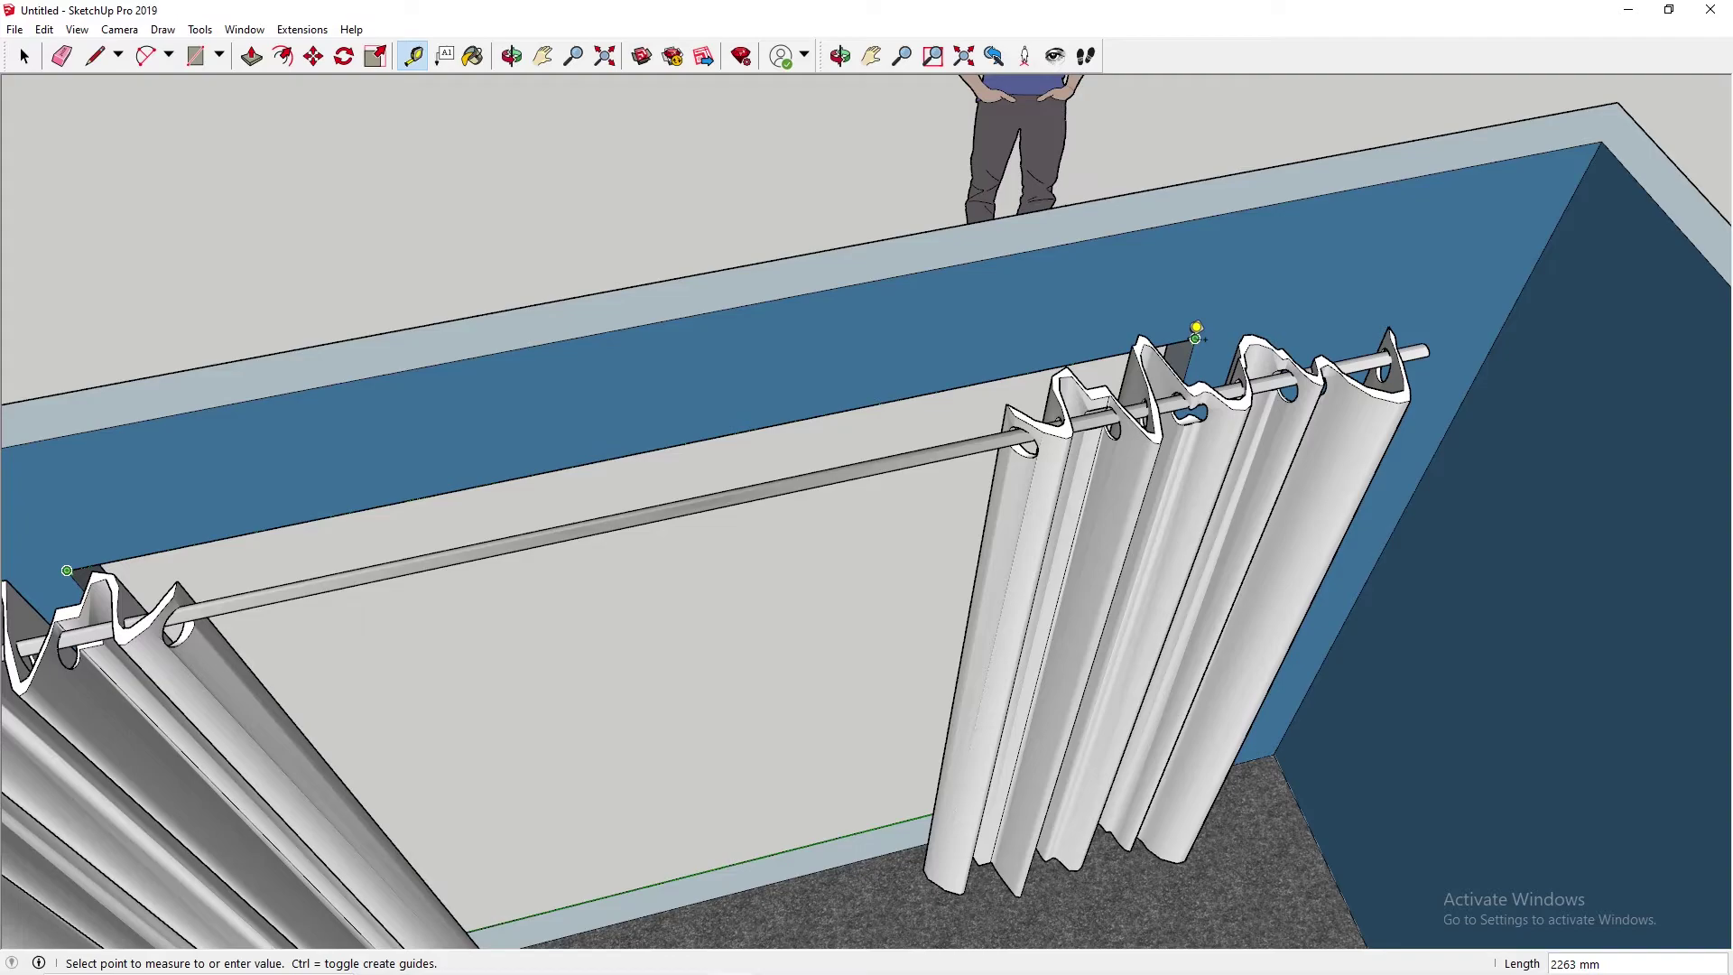
scroll(1195, 336, "down", 5)
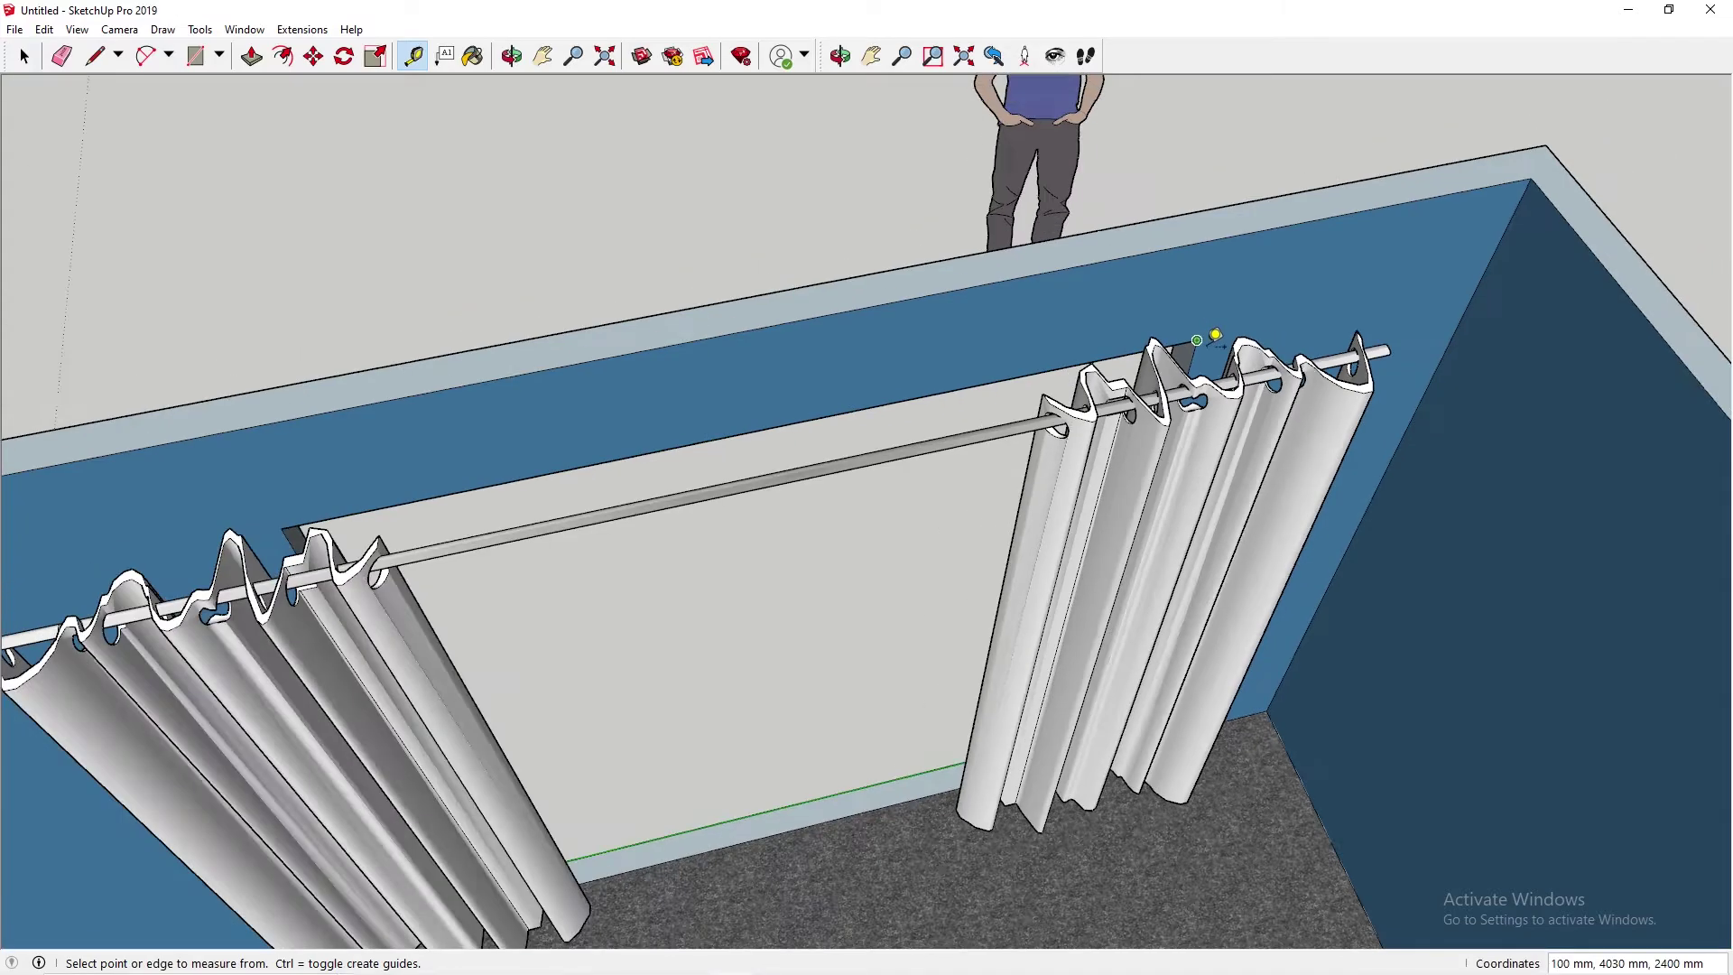
- Scale the curtains along the green axis to a width of 2500 mm
key("space")
left_click(488, 516)
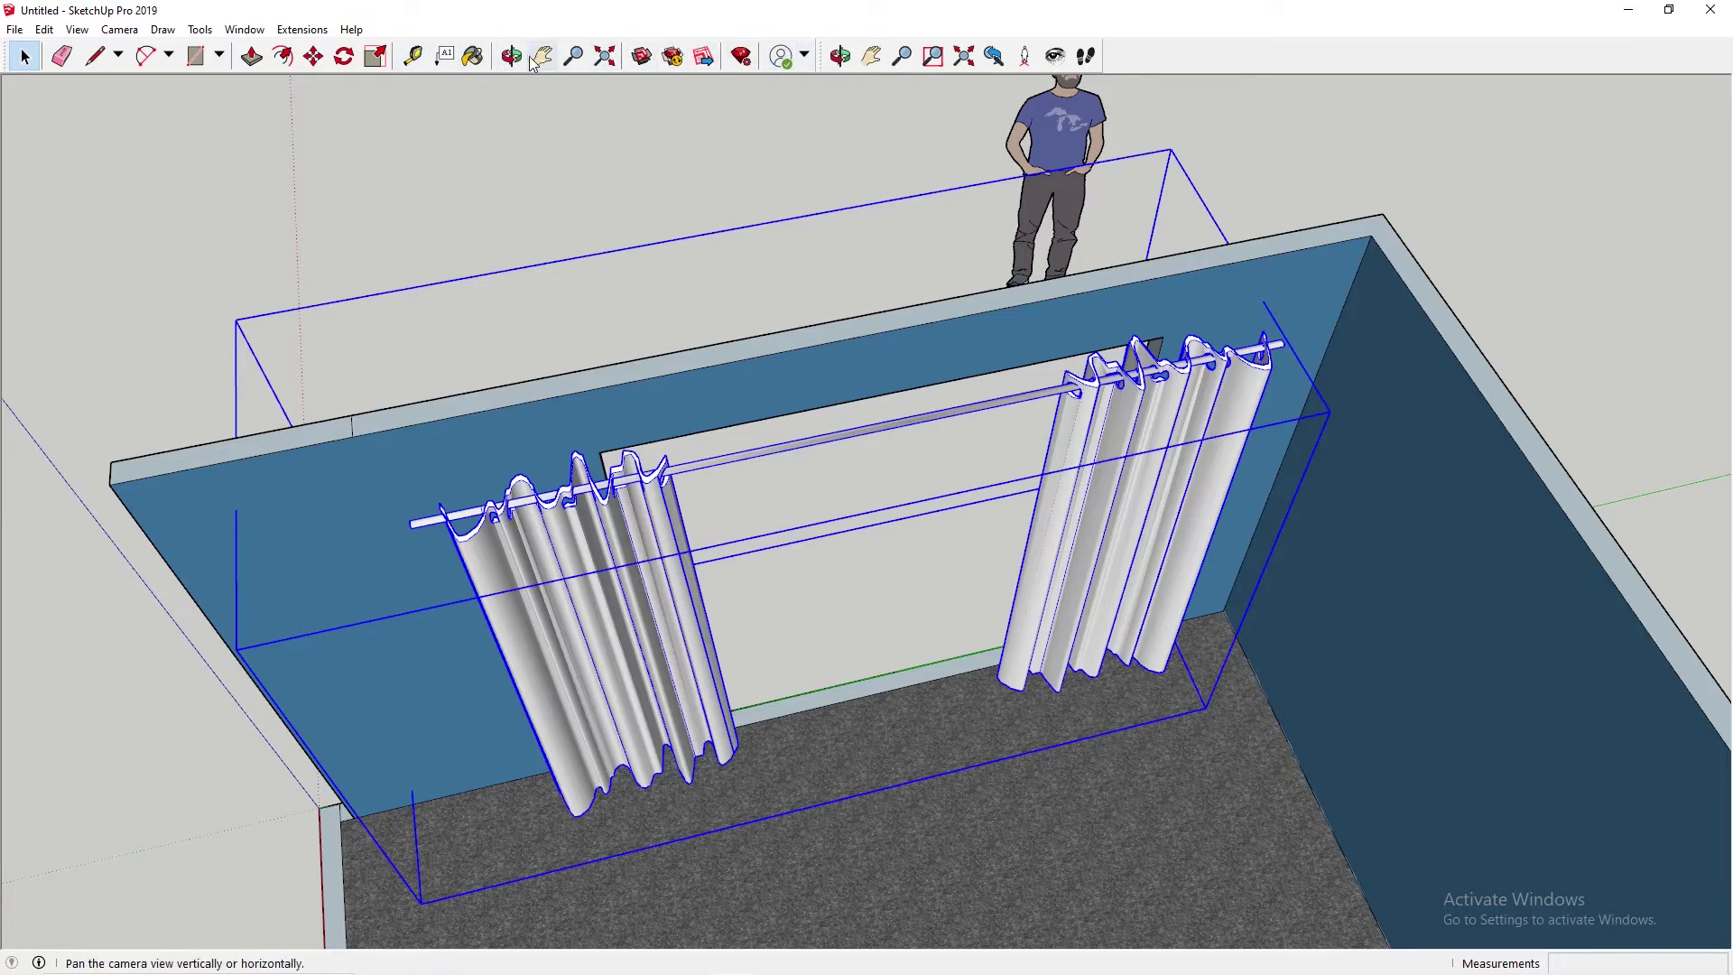
left_click(380, 65)
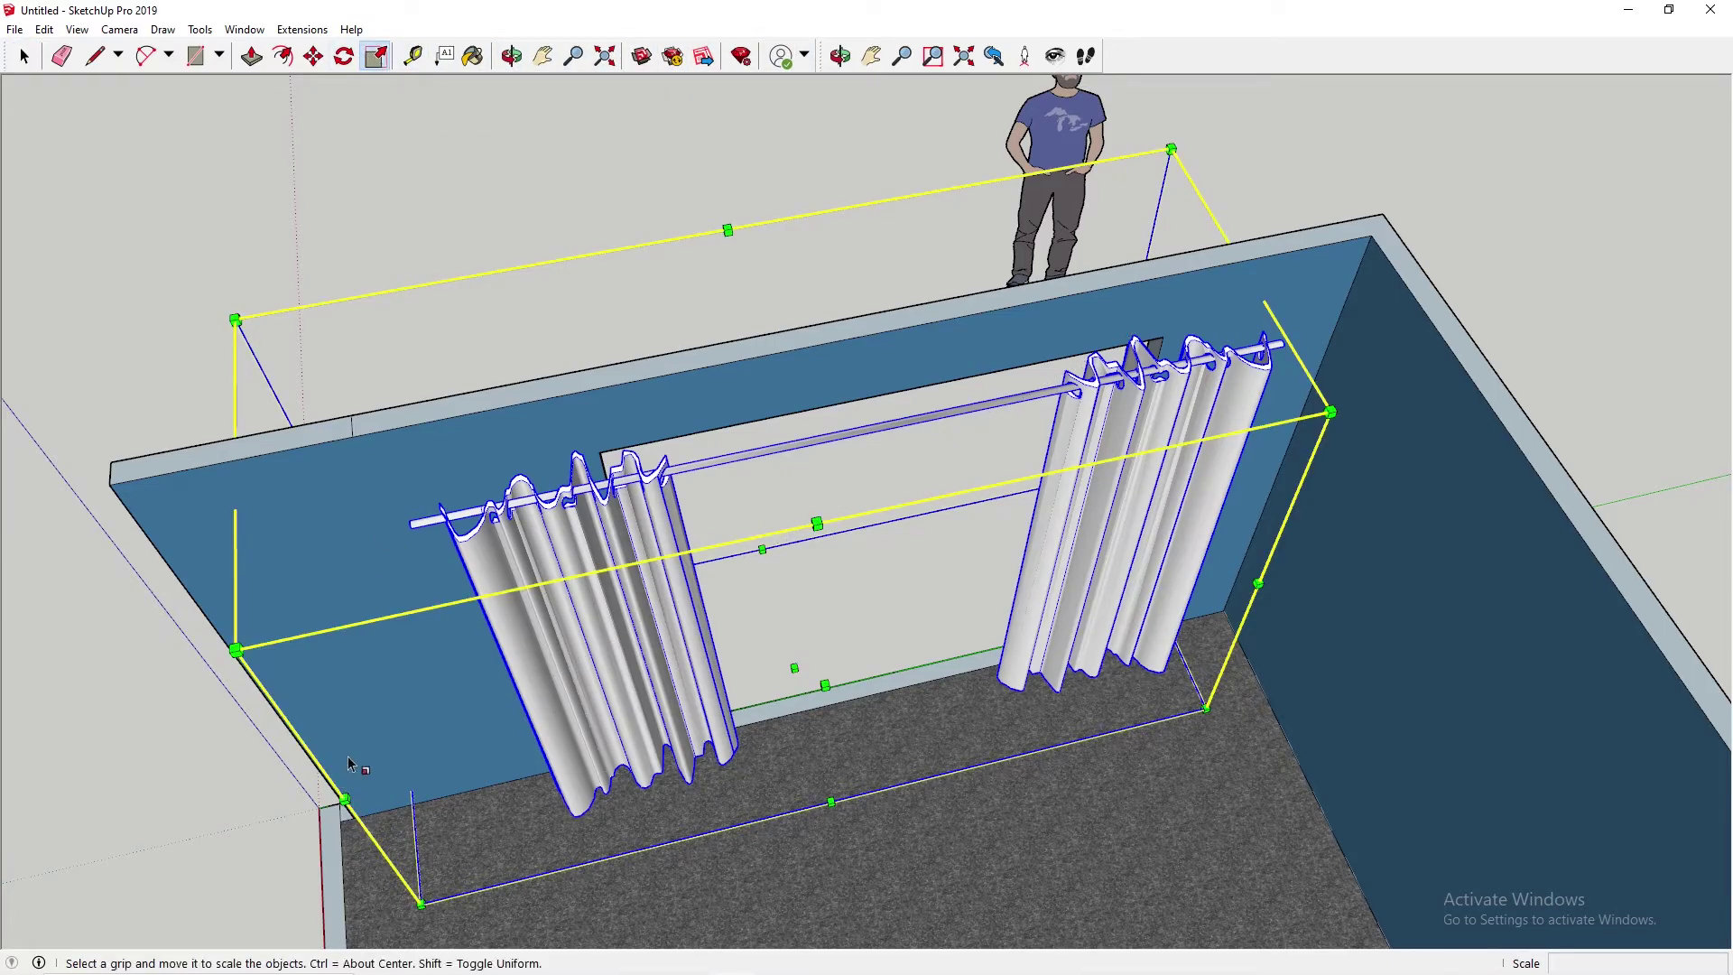
middle_click_drag(352, 774, 596, 585)
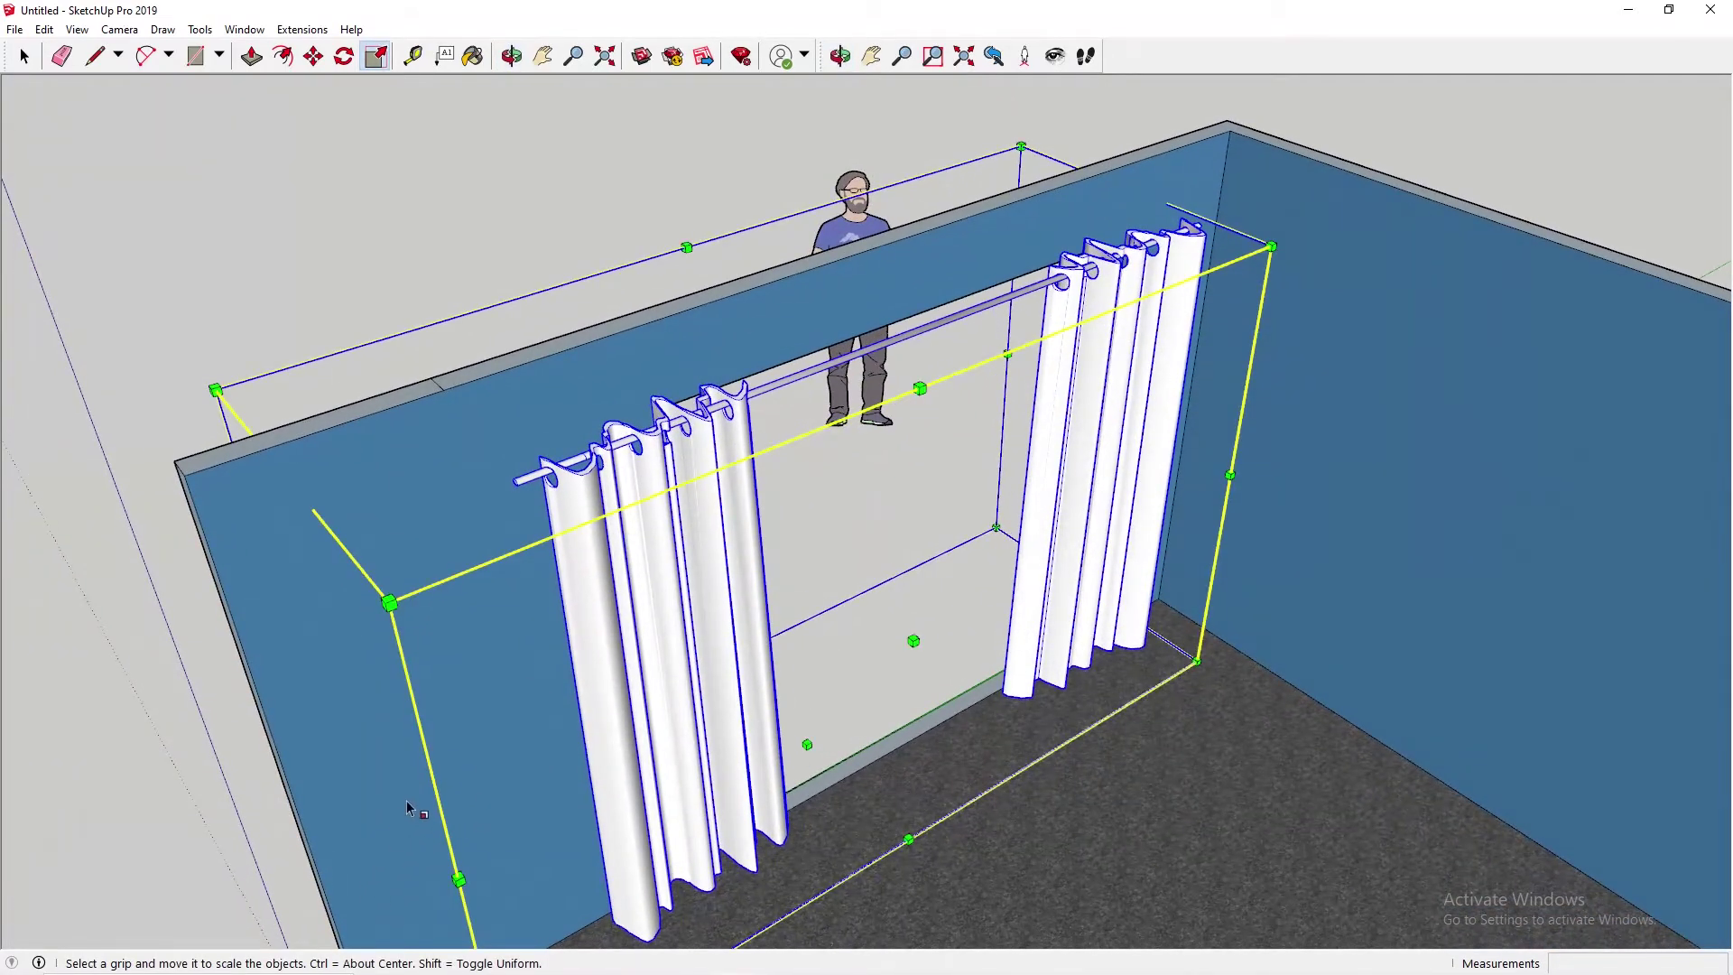
scroll(402, 819, "down", 3)
middle_click_drag(442, 766, 783, 613)
middle_click_drag(465, 909, 884, 898)
left_click_drag(884, 900, 838, 834)
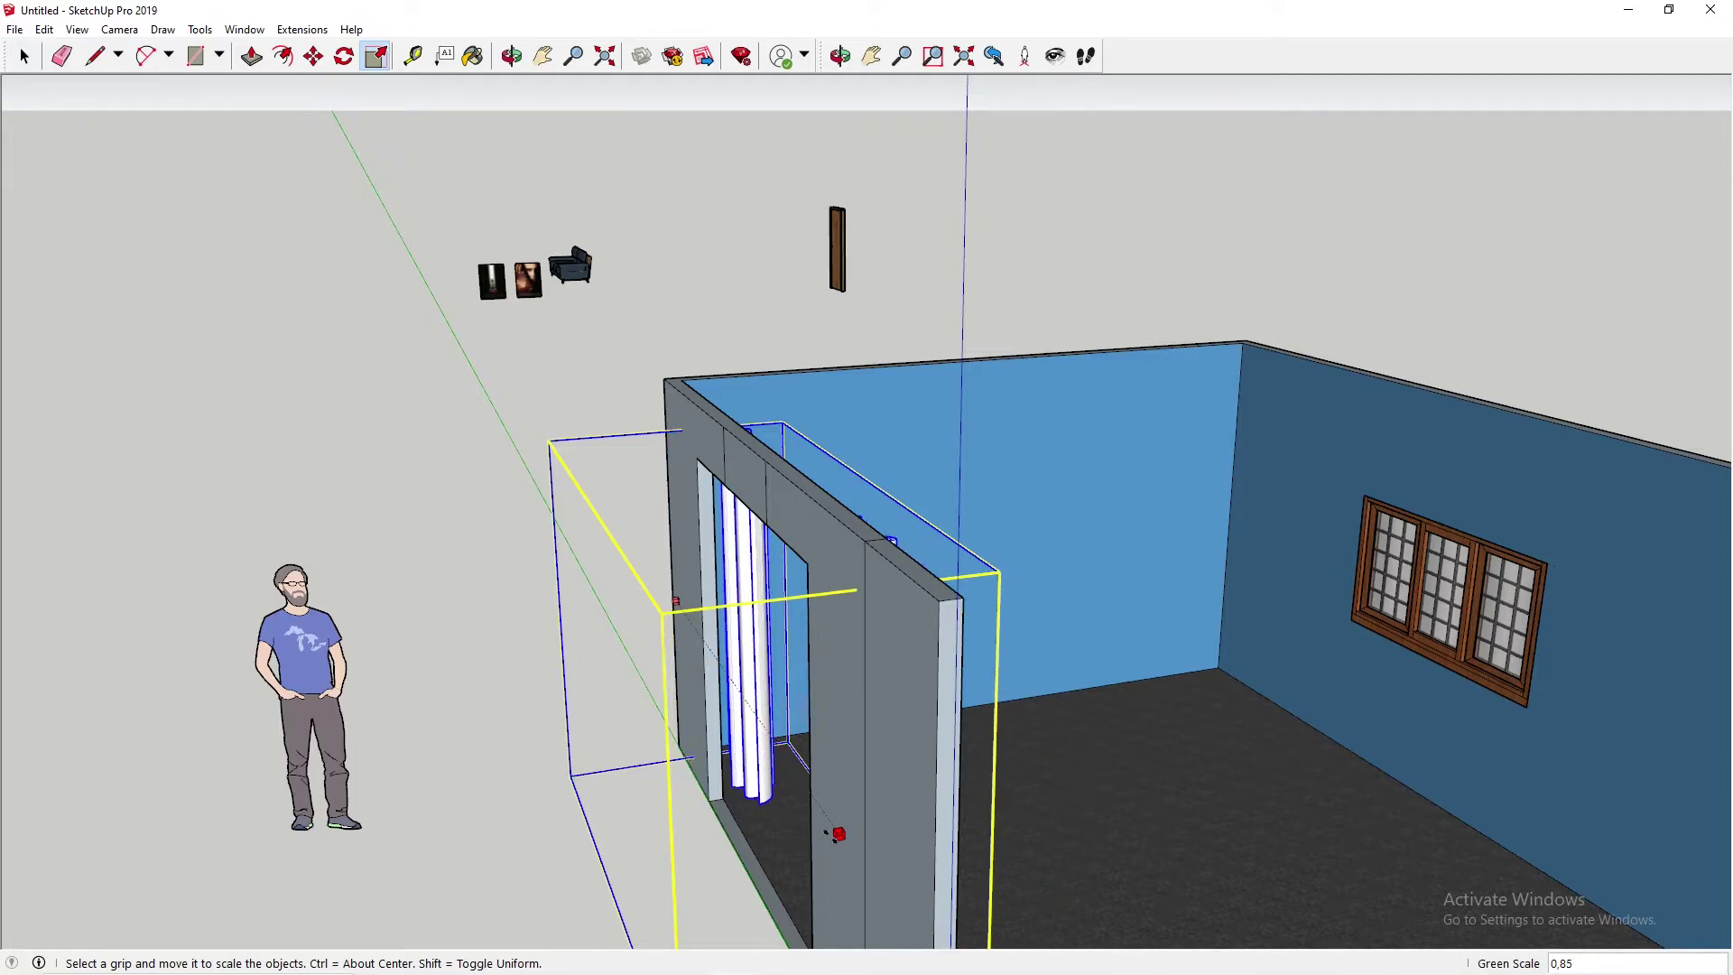
type("2500mm")
key("Return")
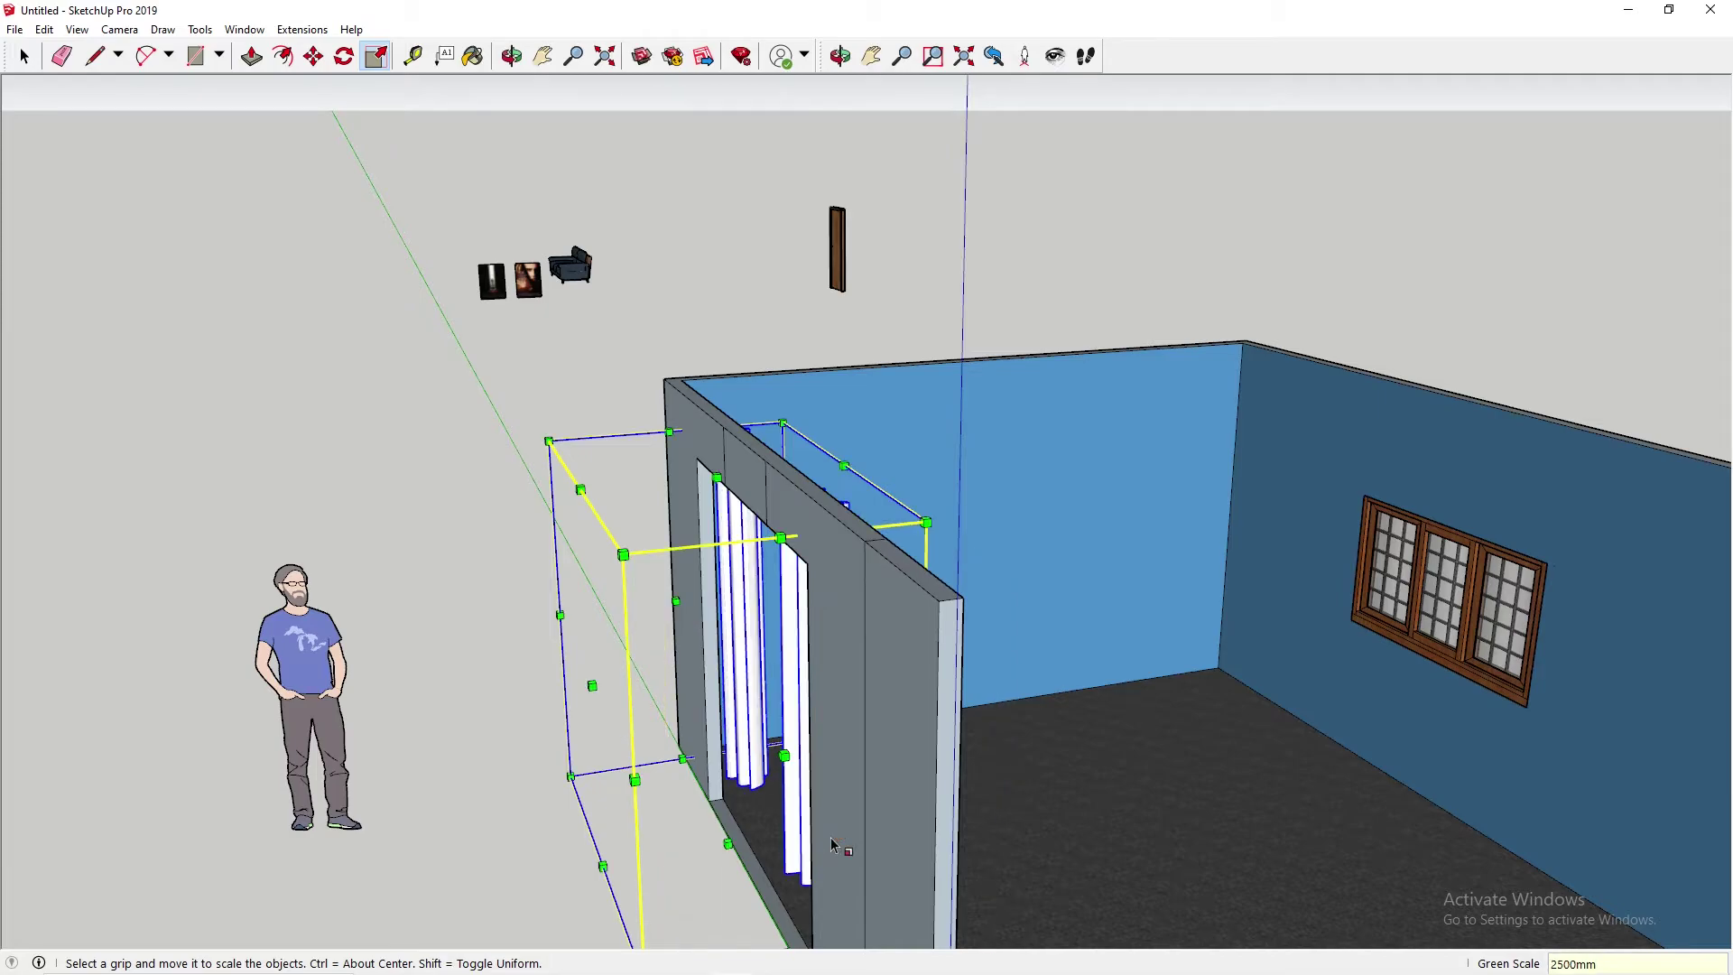
middle_click_drag(1172, 283, 553, 526)
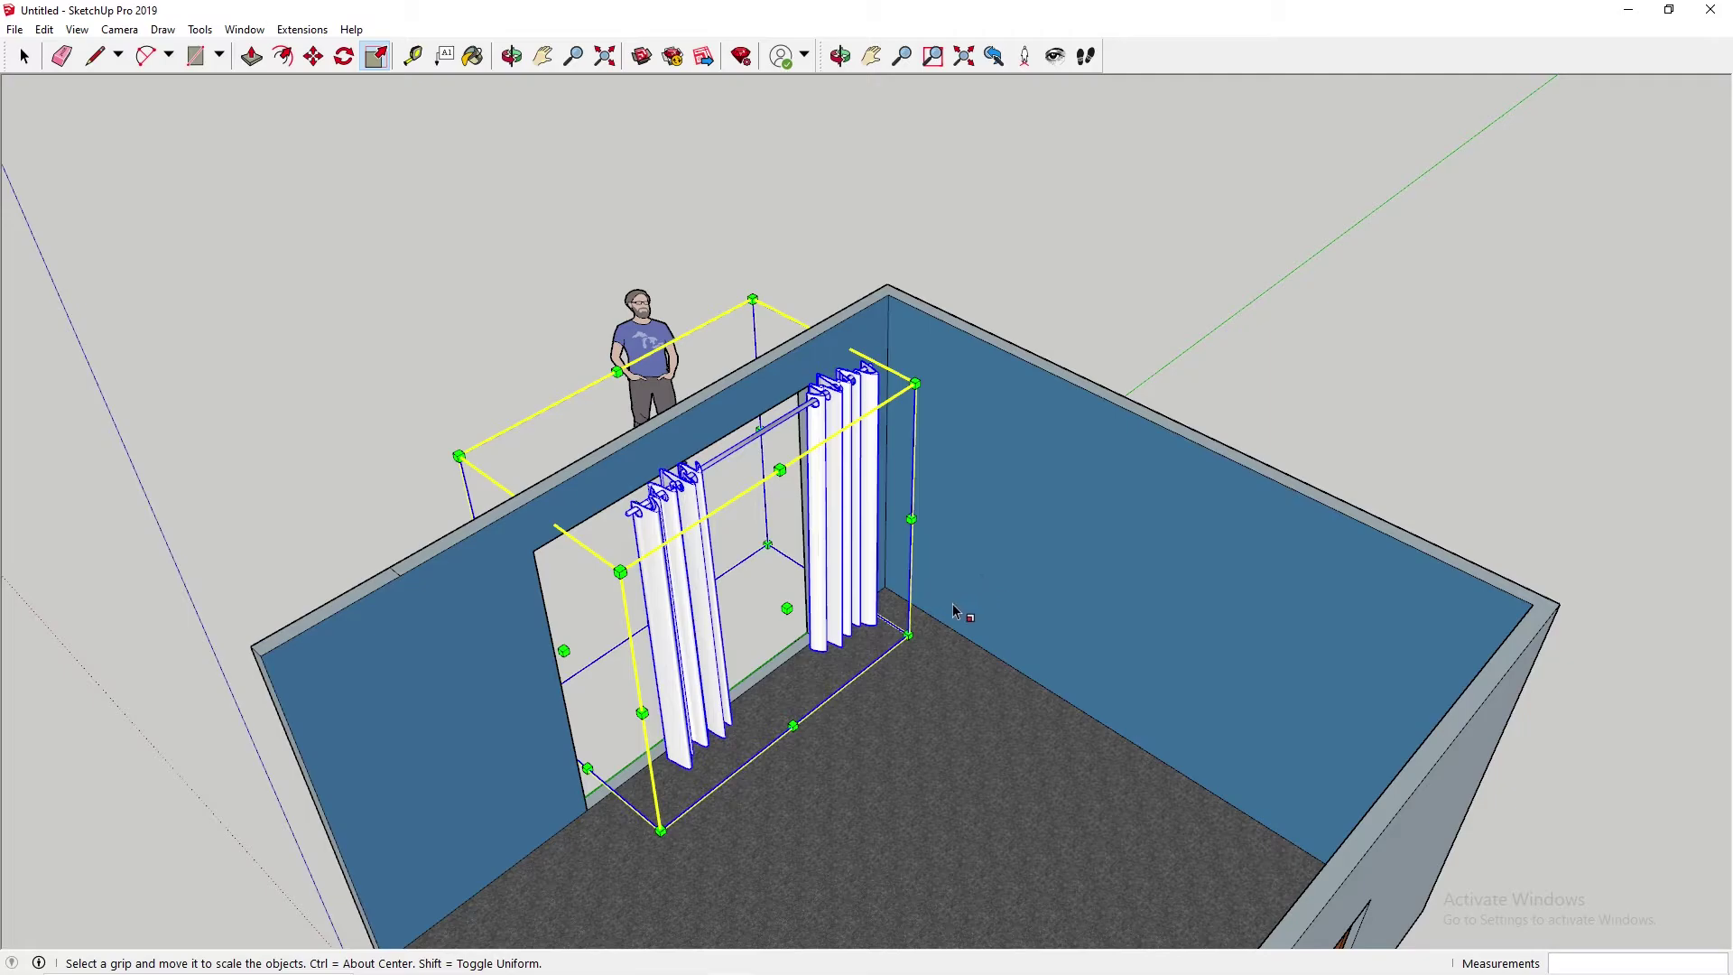
- Move the narrowed curtains about 546 mm along the wall, away from the corner, to line up with the doorway
key("m")
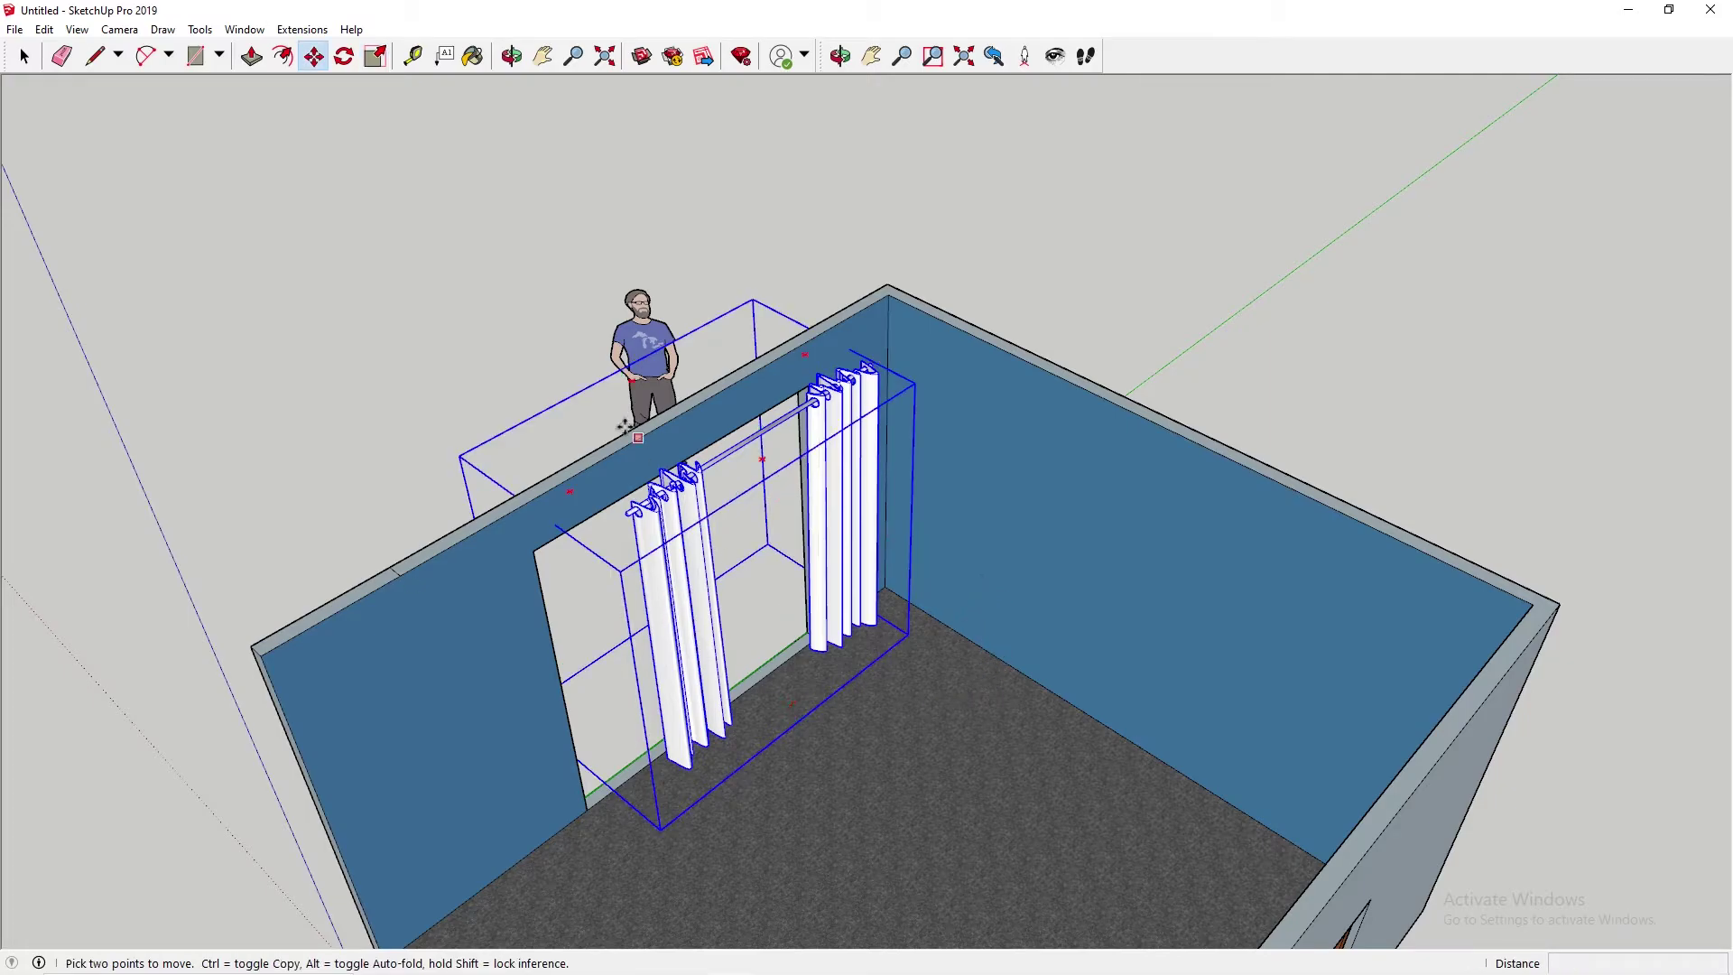
left_click(624, 514)
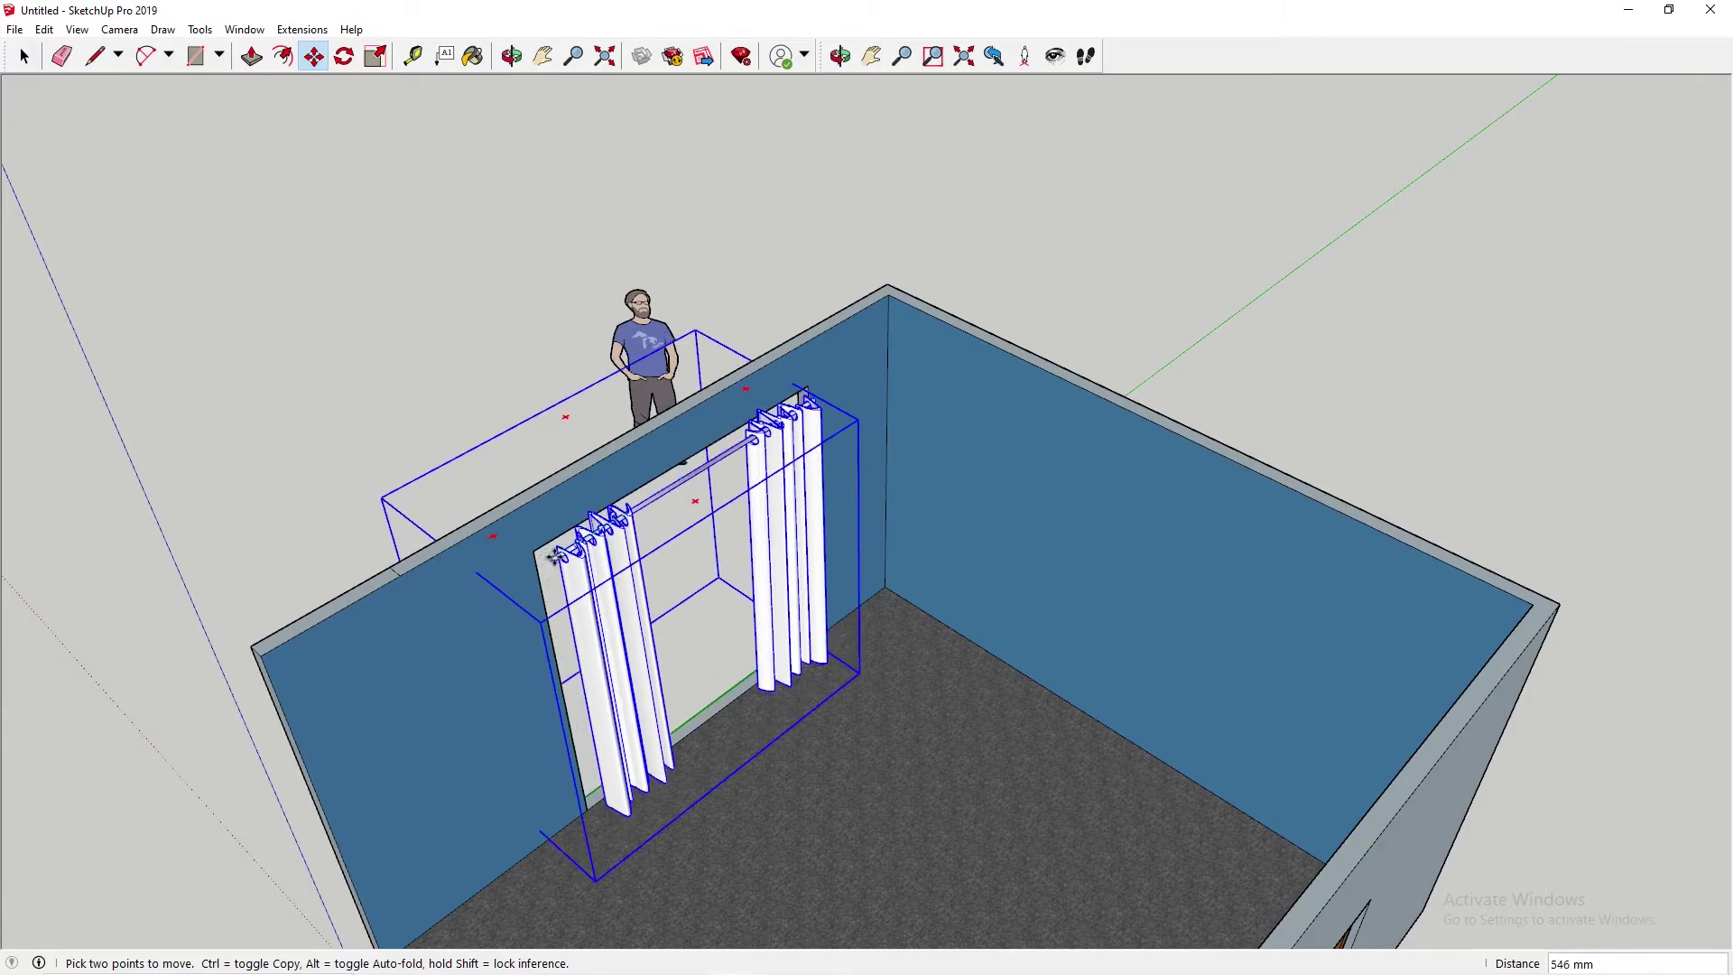
left_click(557, 560)
scroll(867, 549, "up", 1)
scroll(867, 549, "down", 1)
key("space")
left_click(830, 263)
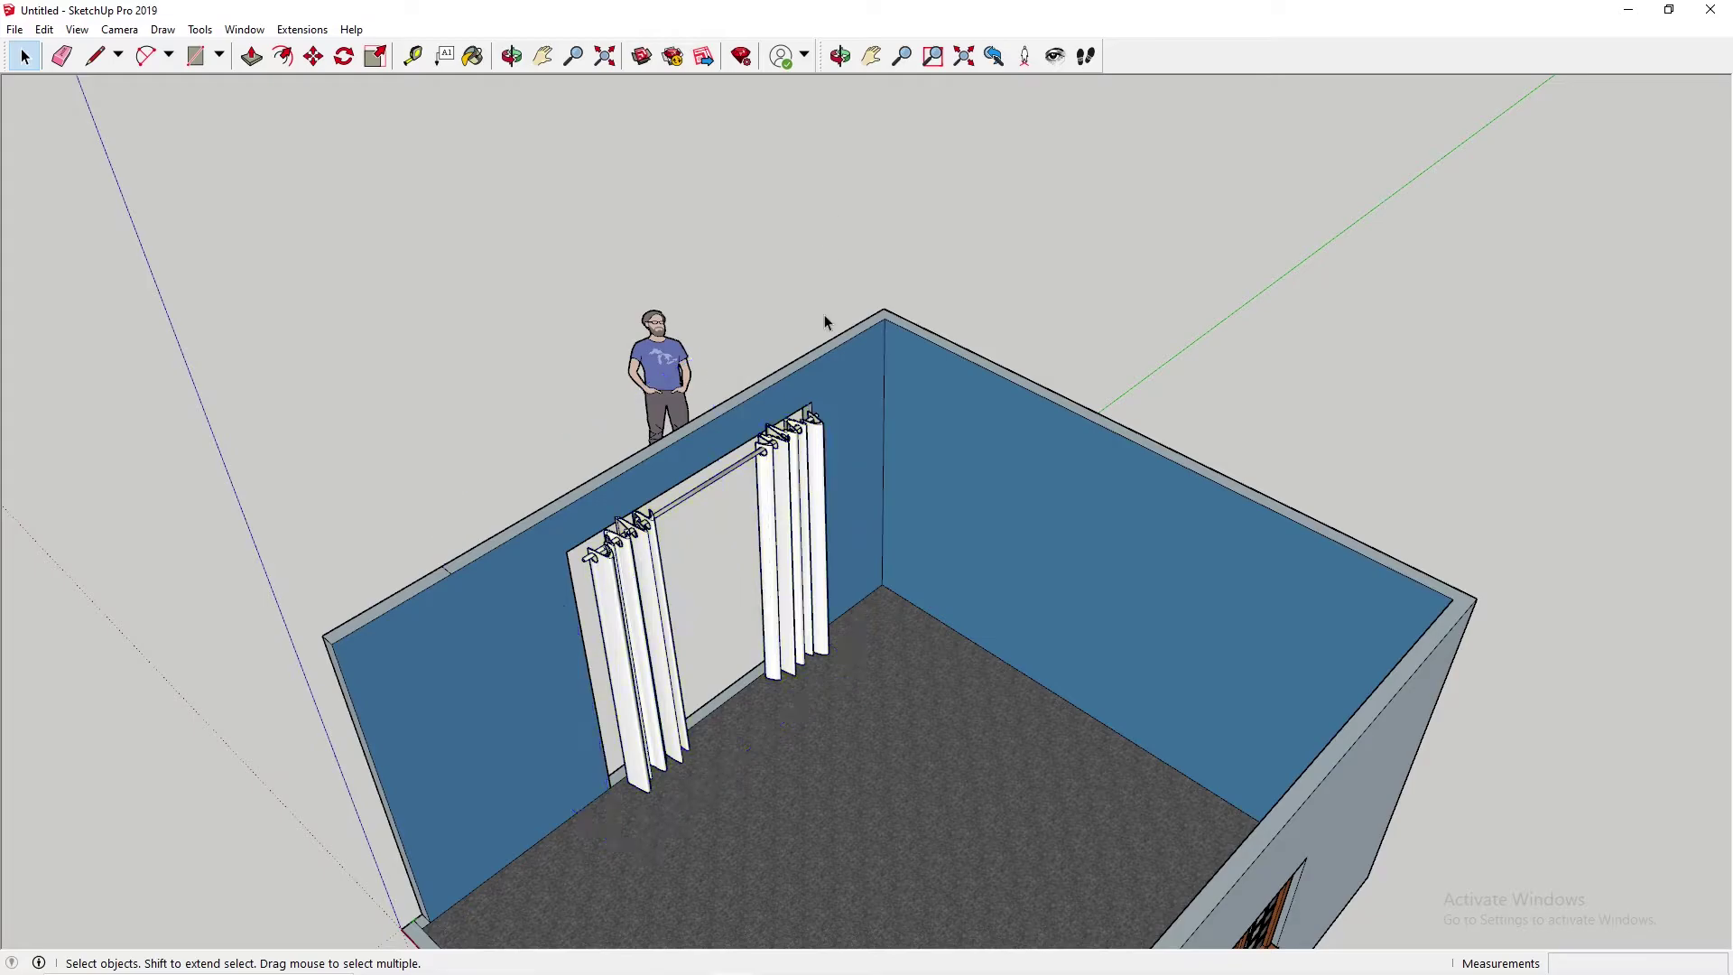
left_click(787, 510)
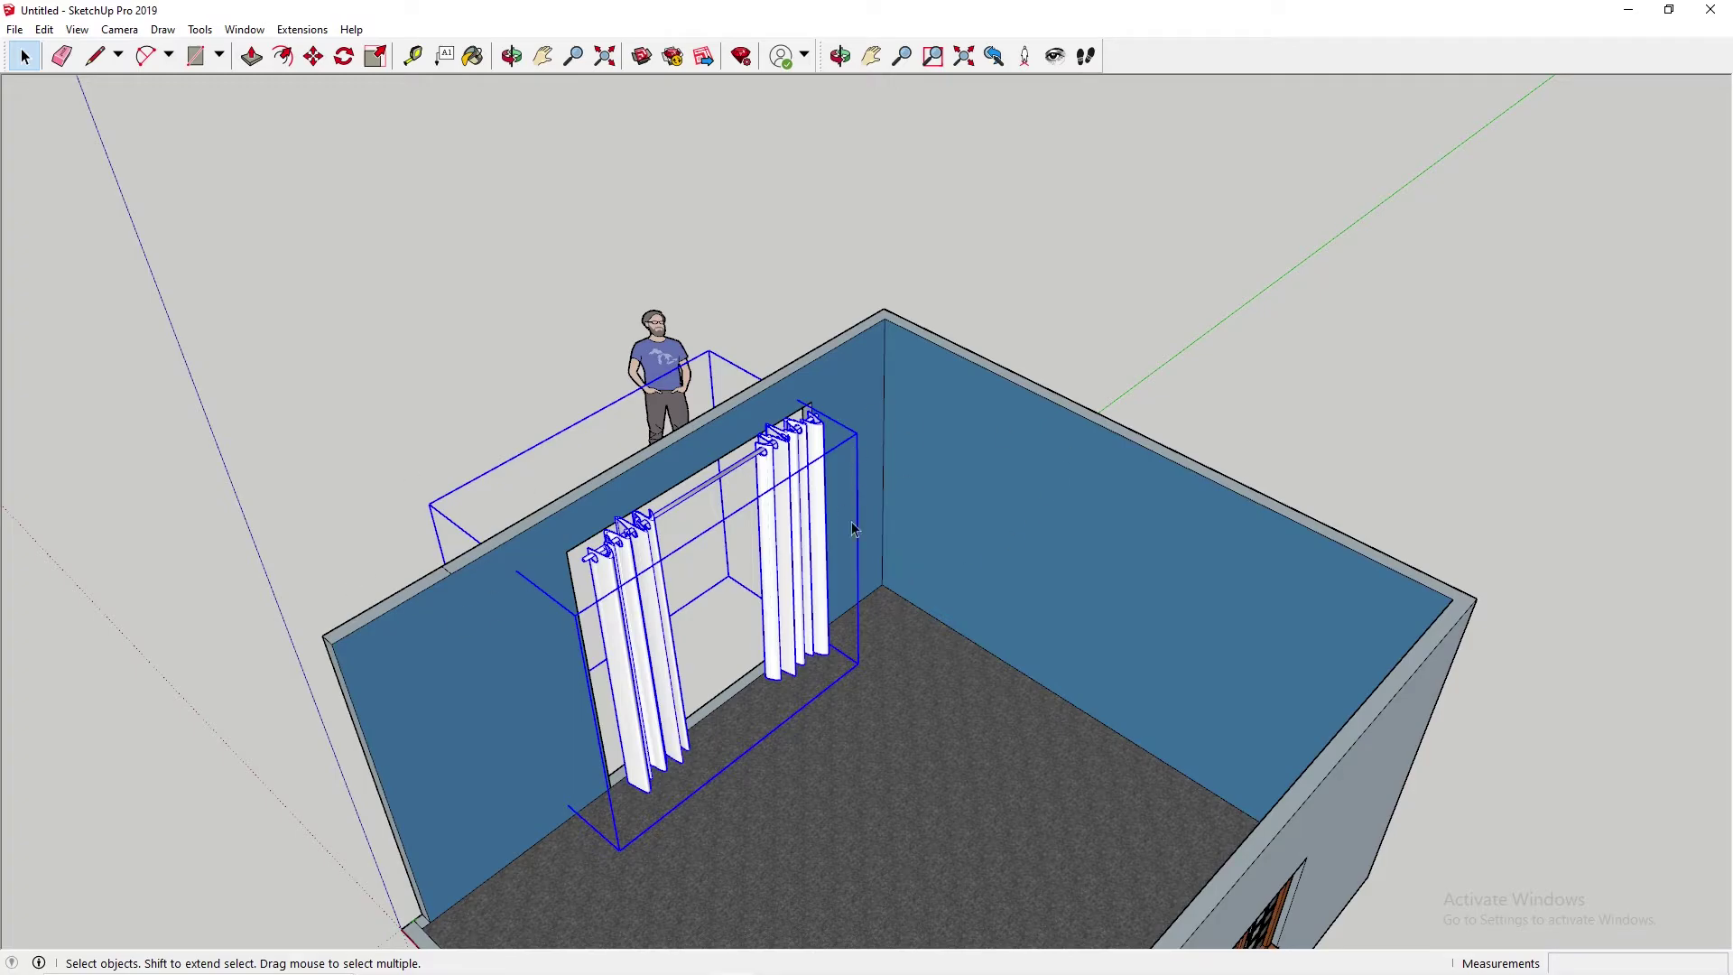
- Open the curtain component and cut out both curtain panels together with their rod
double_click(789, 519)
left_click(786, 471)
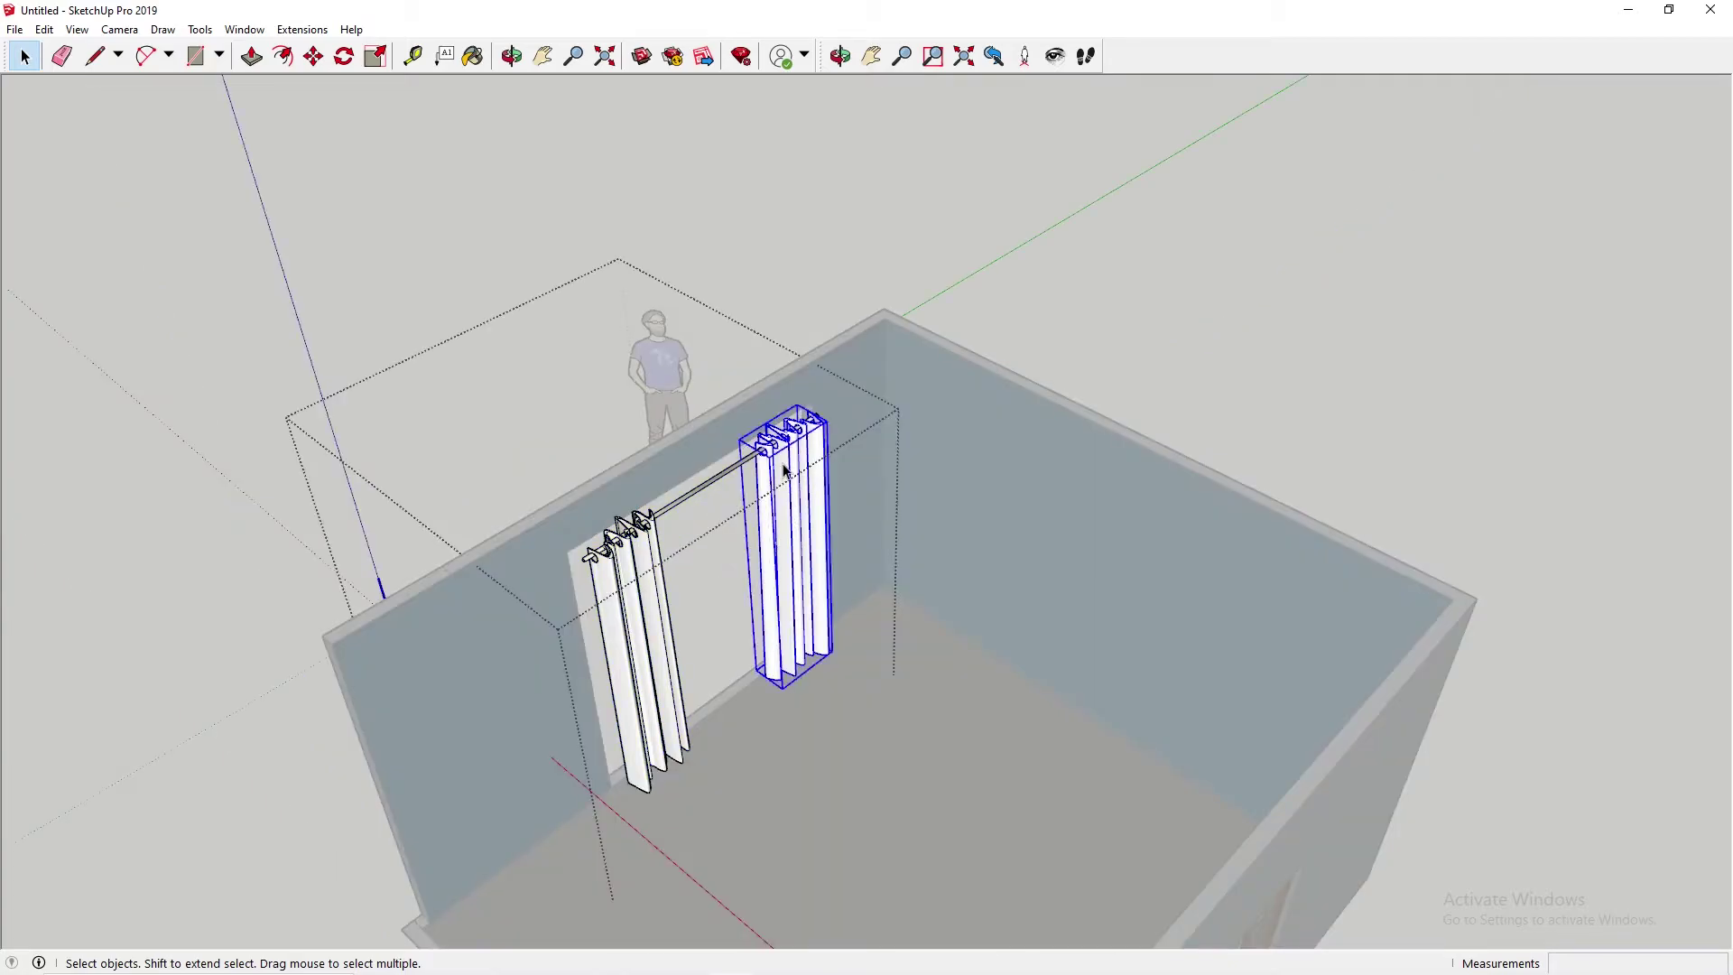
left_click(702, 482, "shift")
left_click(614, 560, "shift")
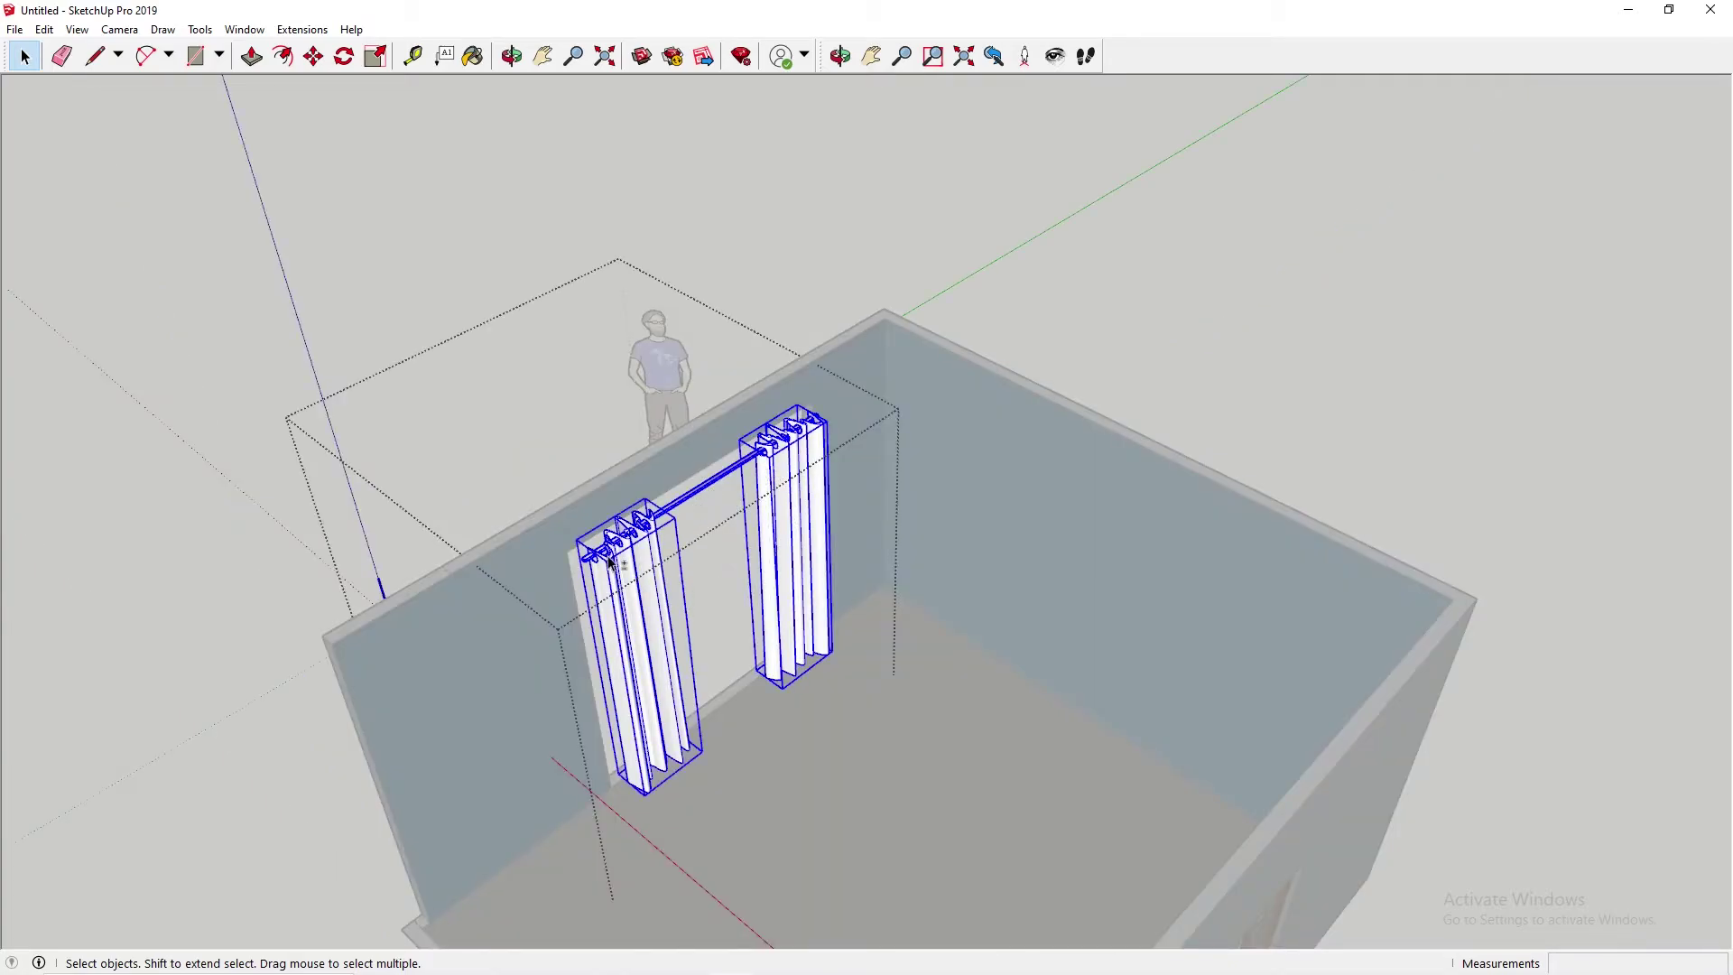
right_click(632, 561)
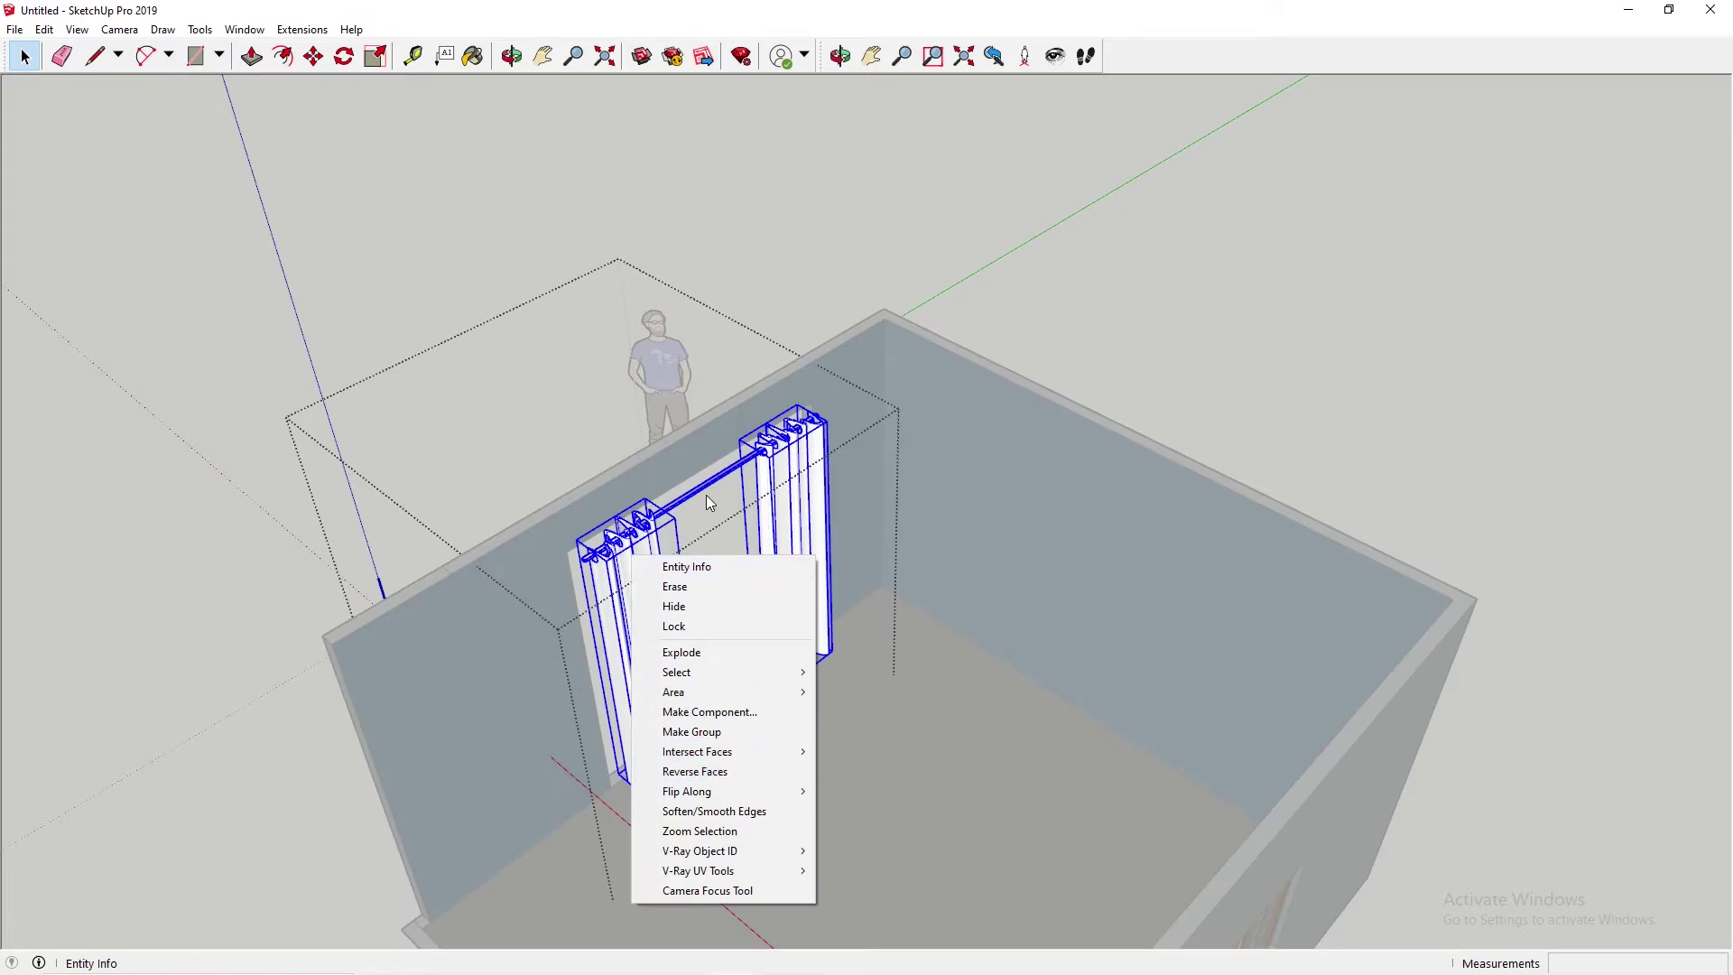
left_click(655, 548)
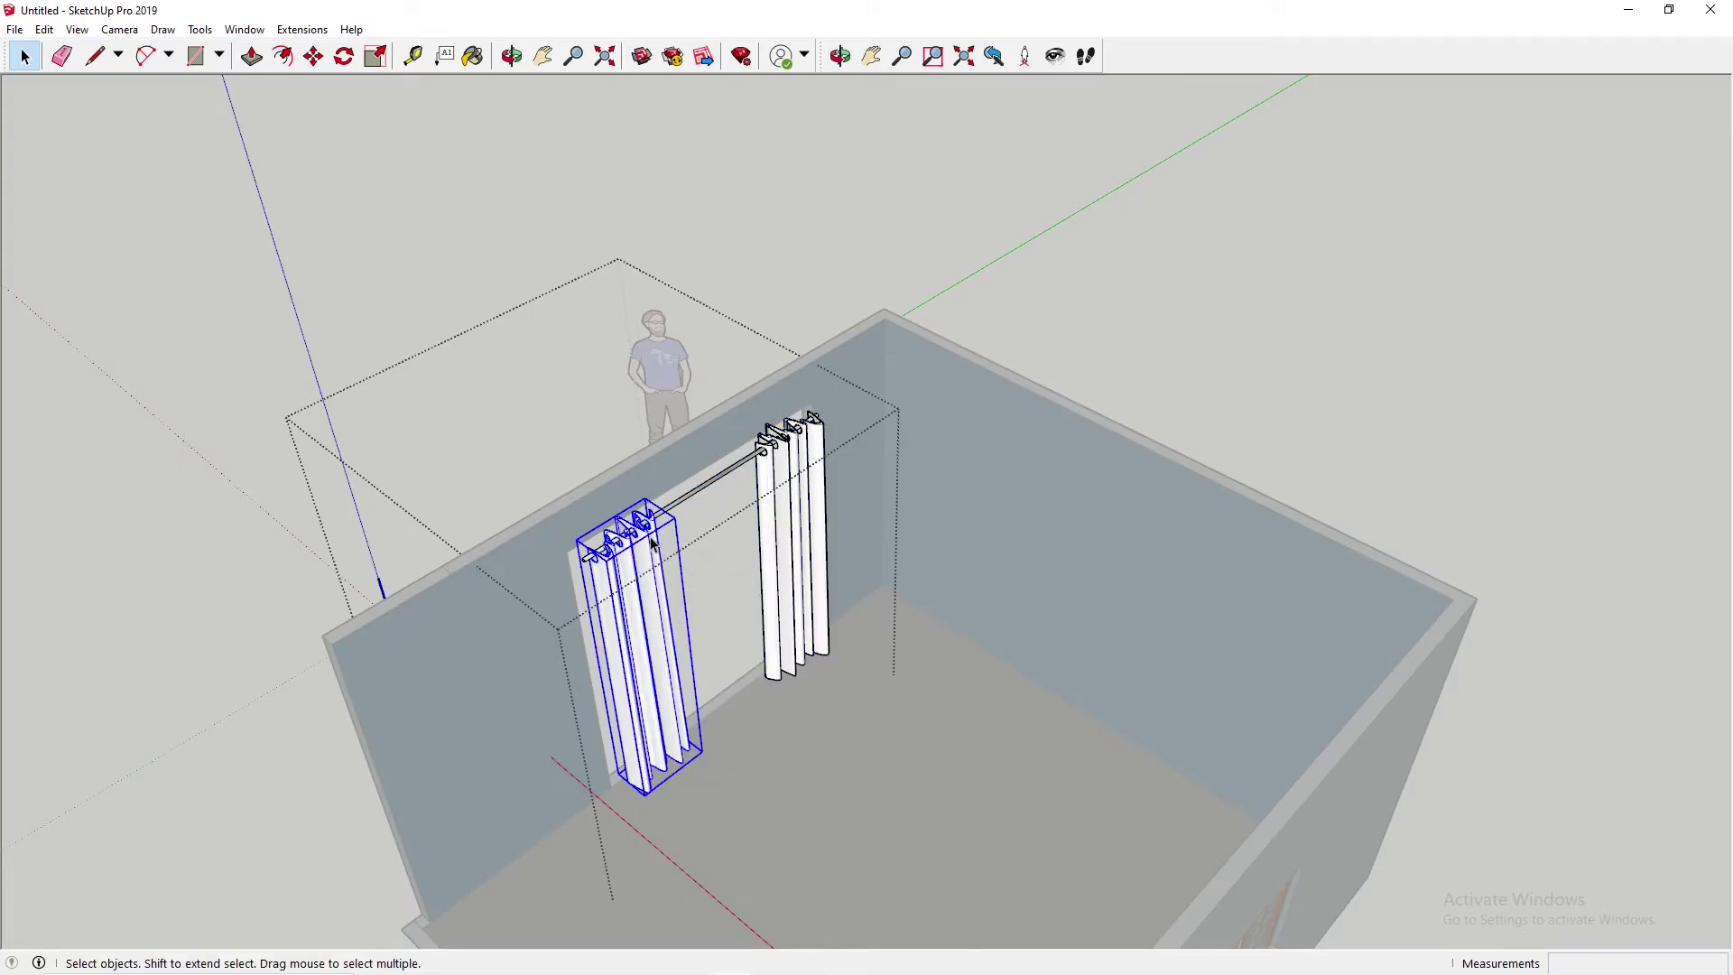
left_click(730, 473, "shift")
left_click(803, 455, "shift")
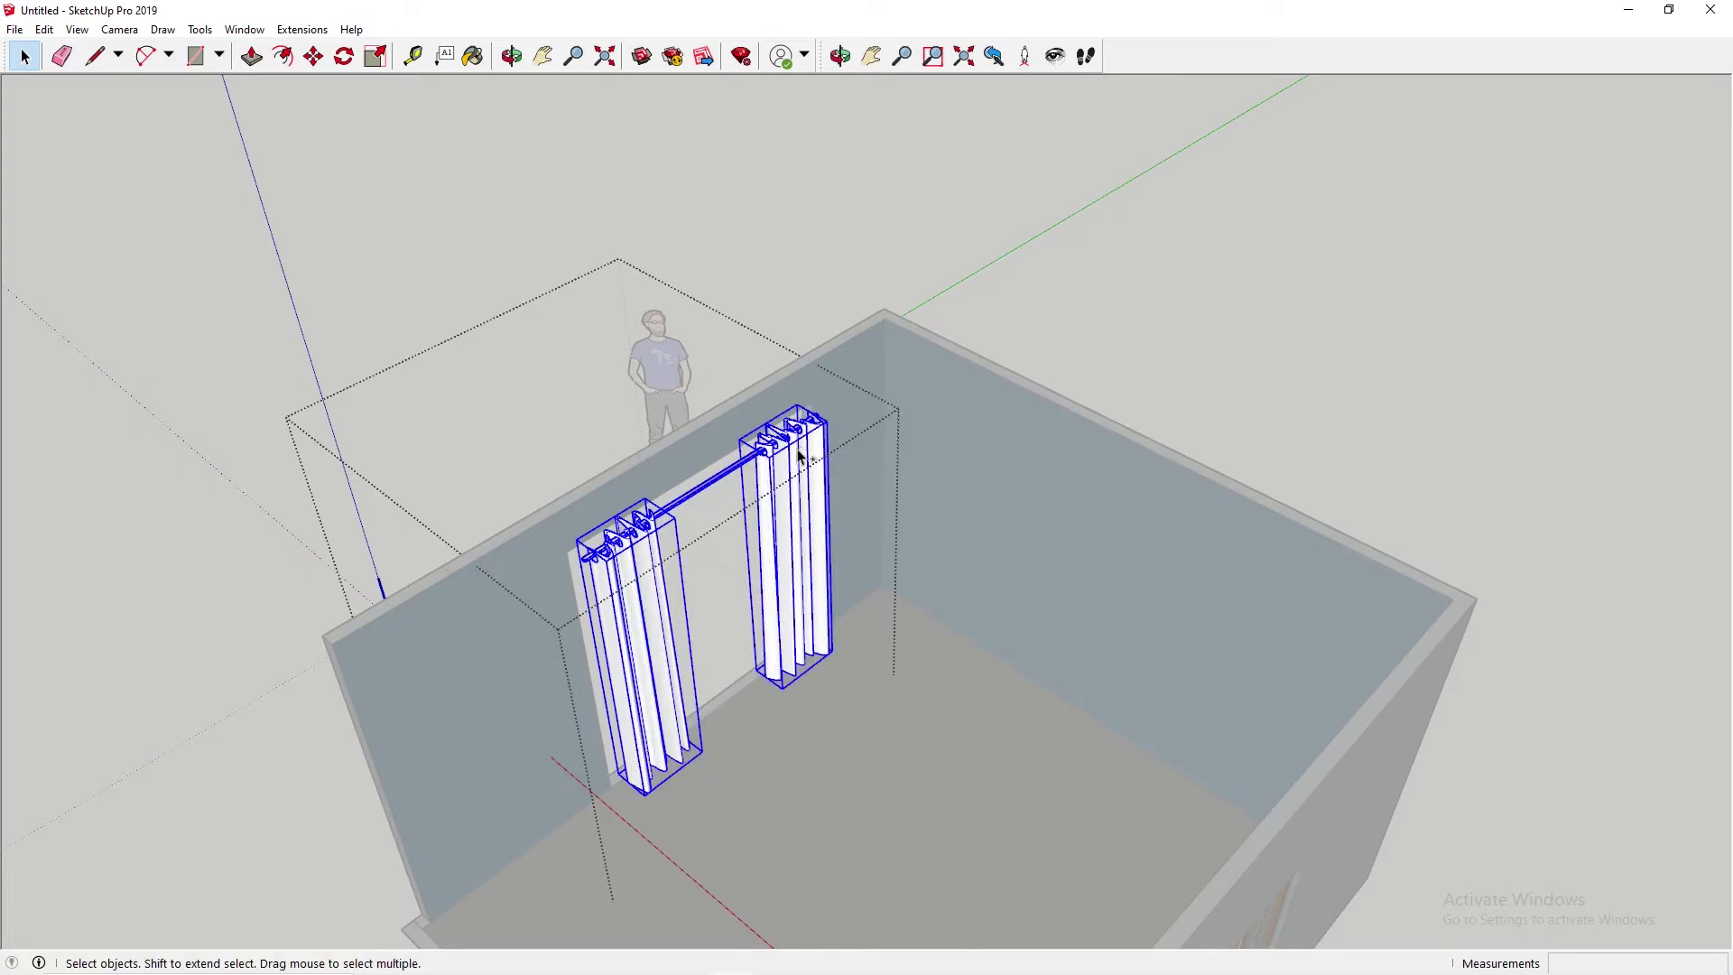
key("Delete")
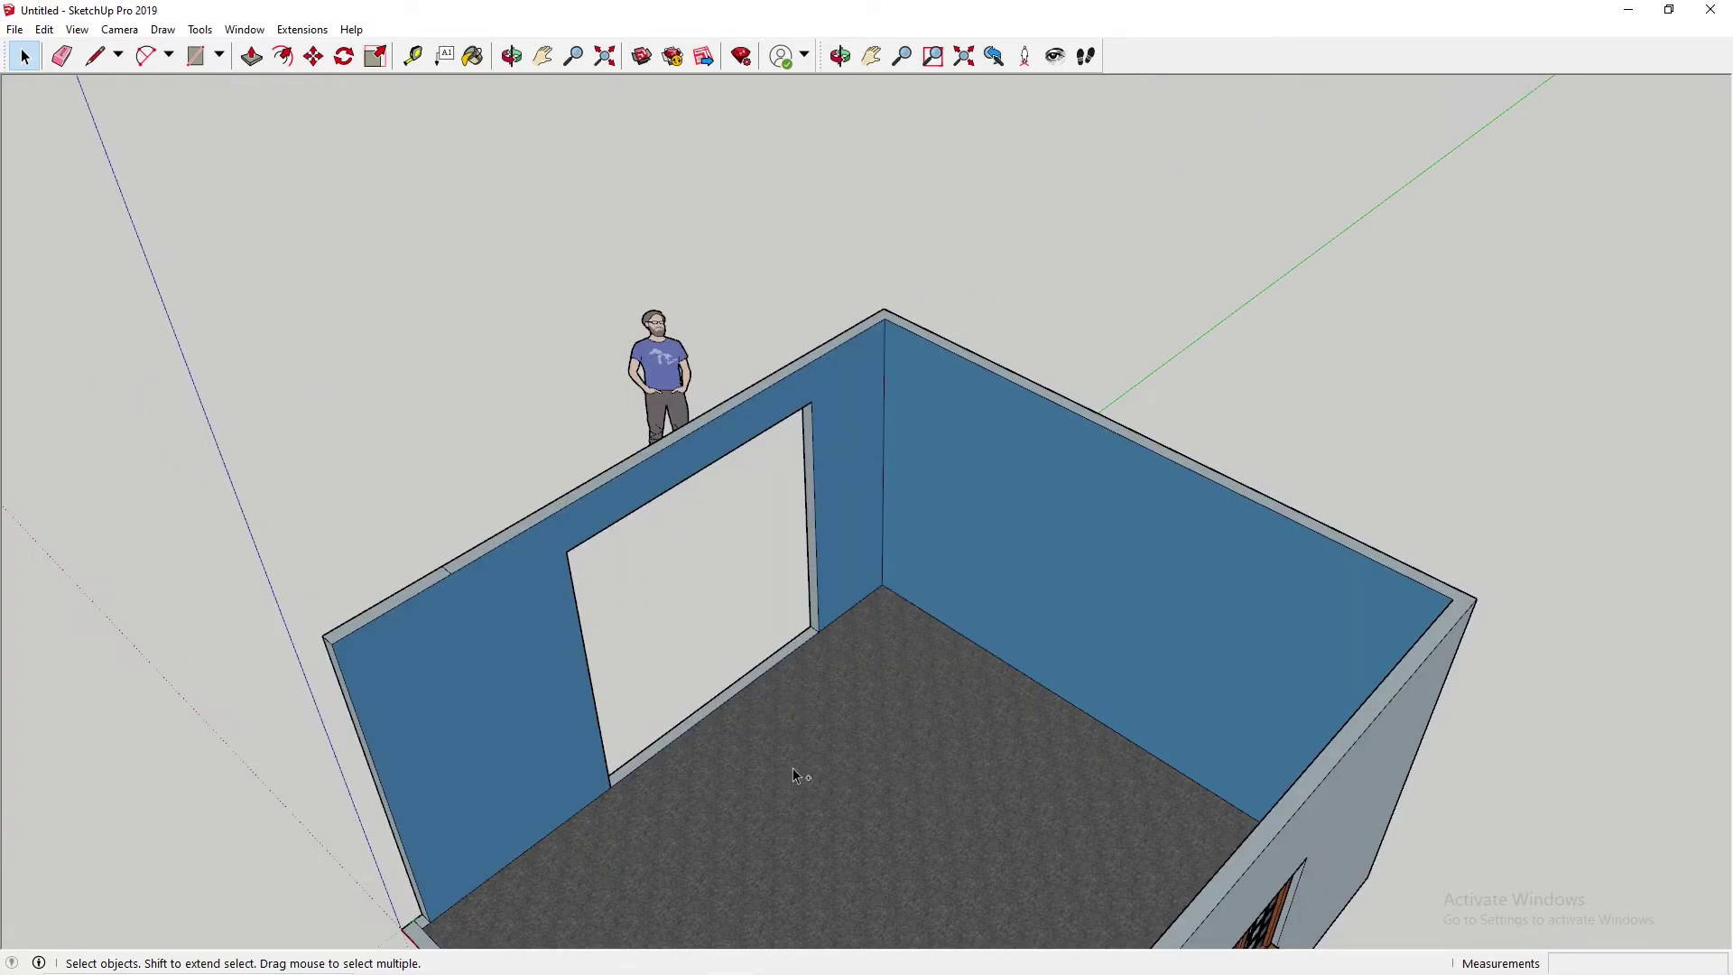
- Paste the curtain panels and rod in front of the doorway and combine them into one group
key("ctrl+v")
left_click(650, 823)
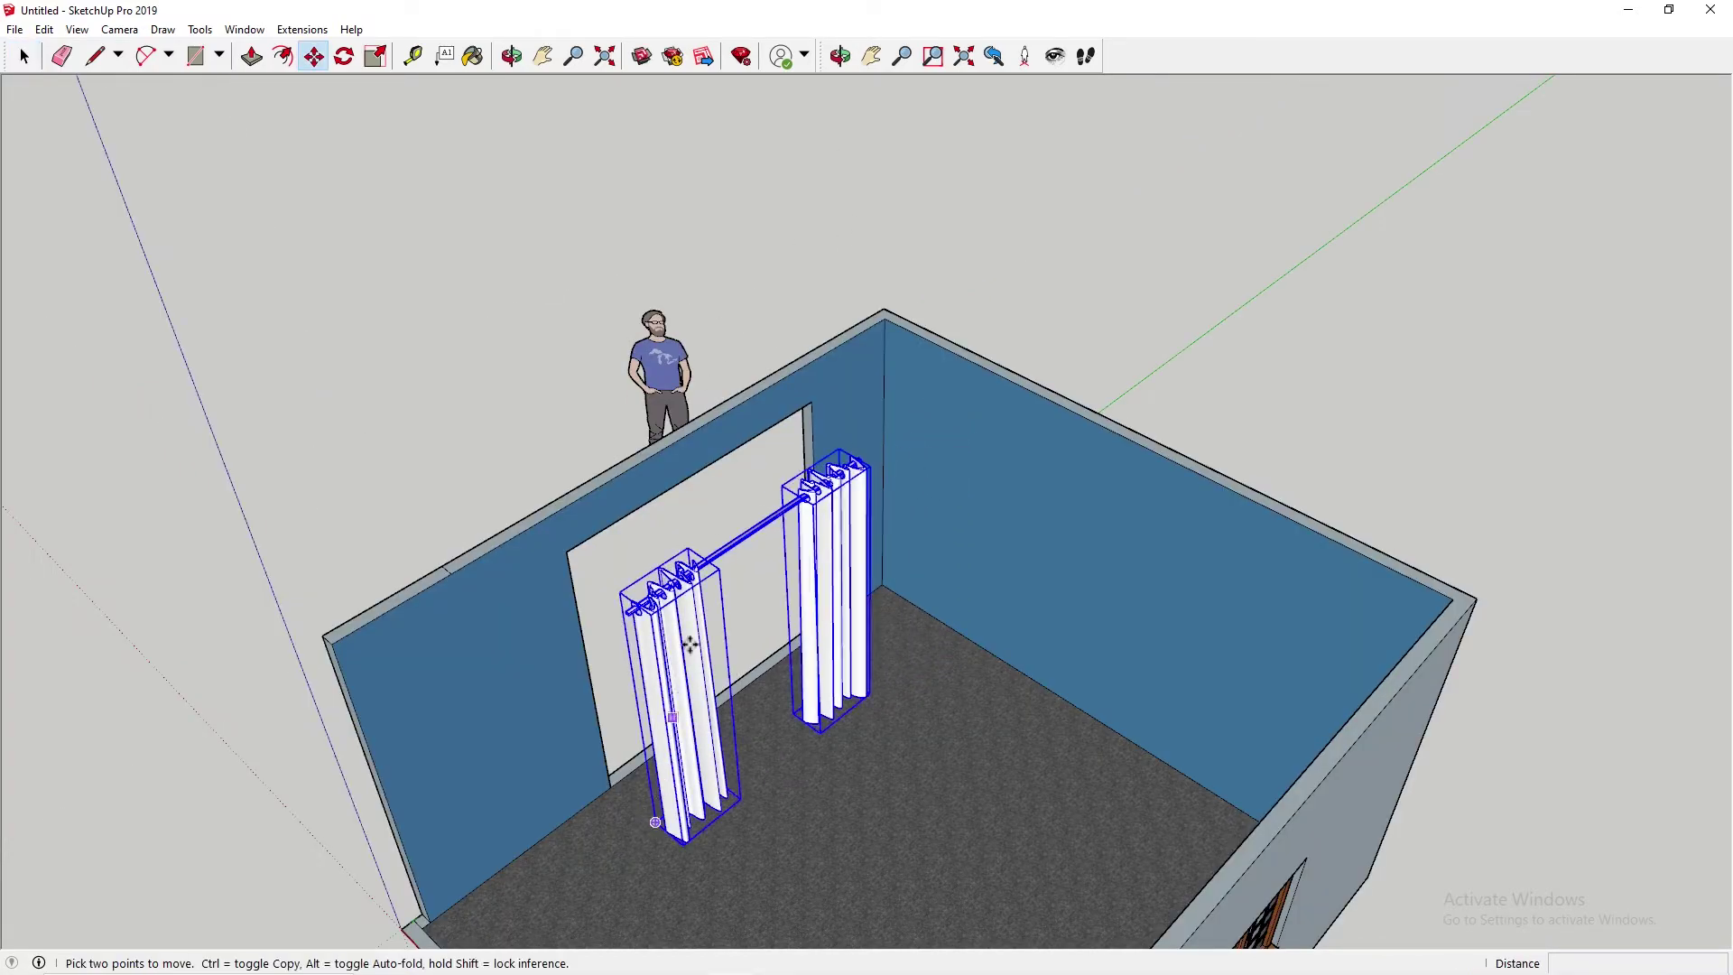
right_click(664, 653)
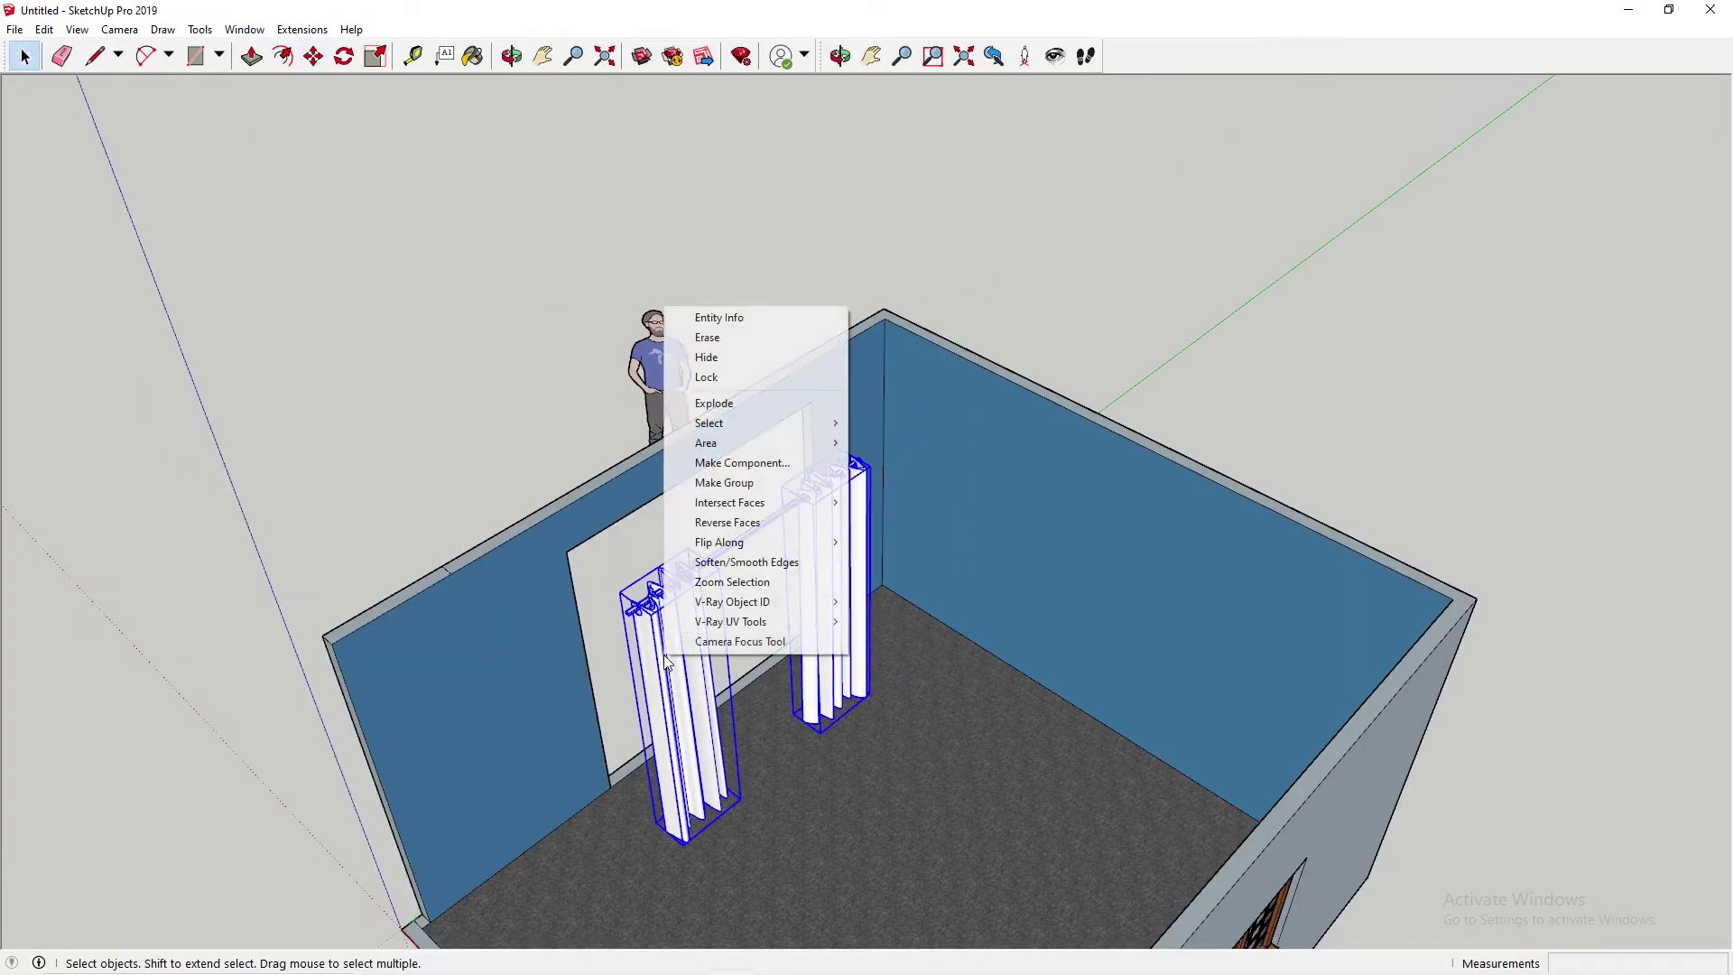
left_click(756, 484)
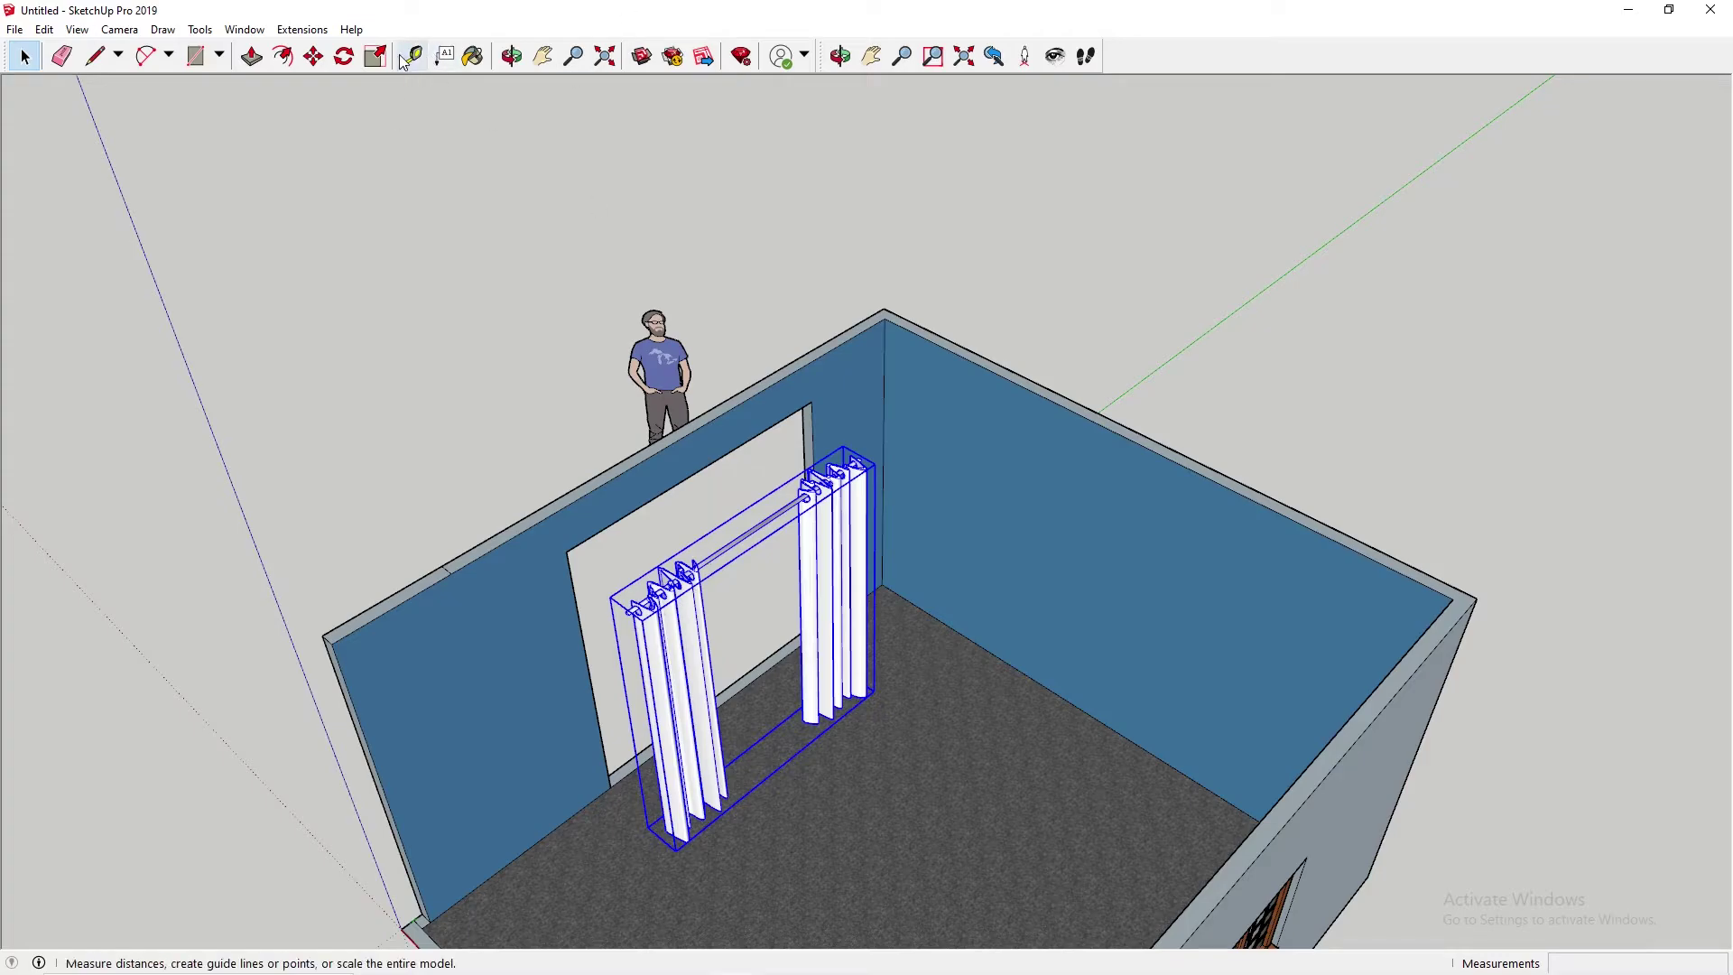
- Scale the curtain group along the green axis to a width of 2500 mm
key("s")
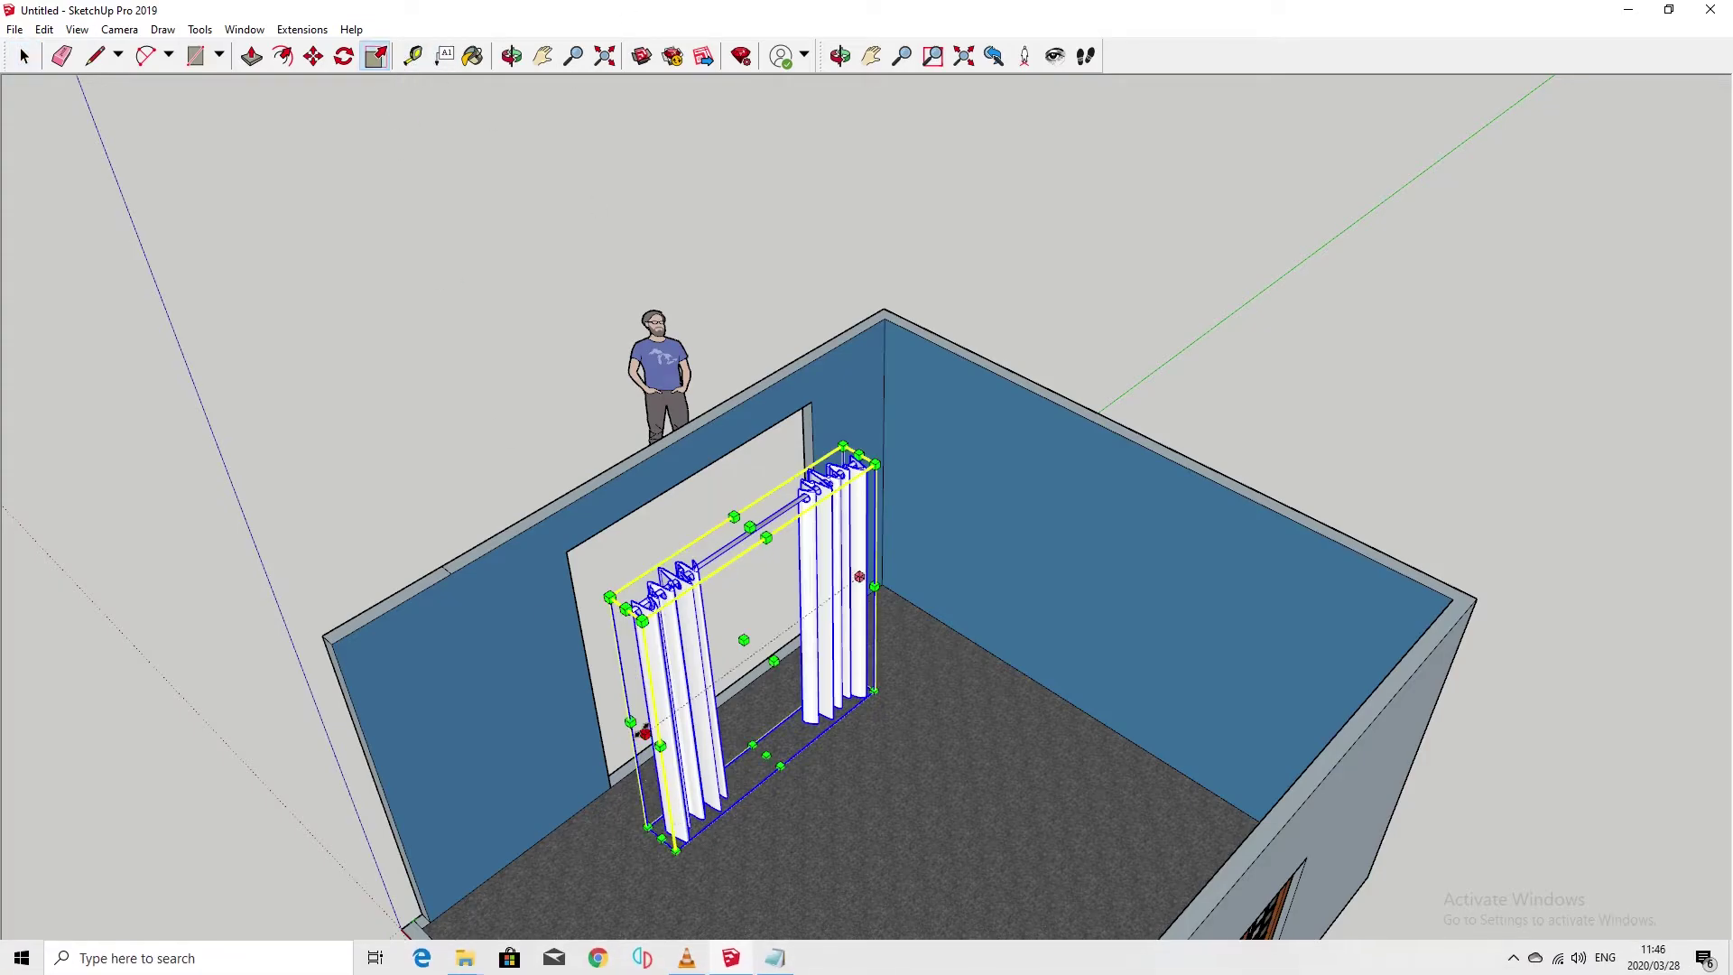
left_click_drag(642, 733, 619, 749)
type("25")
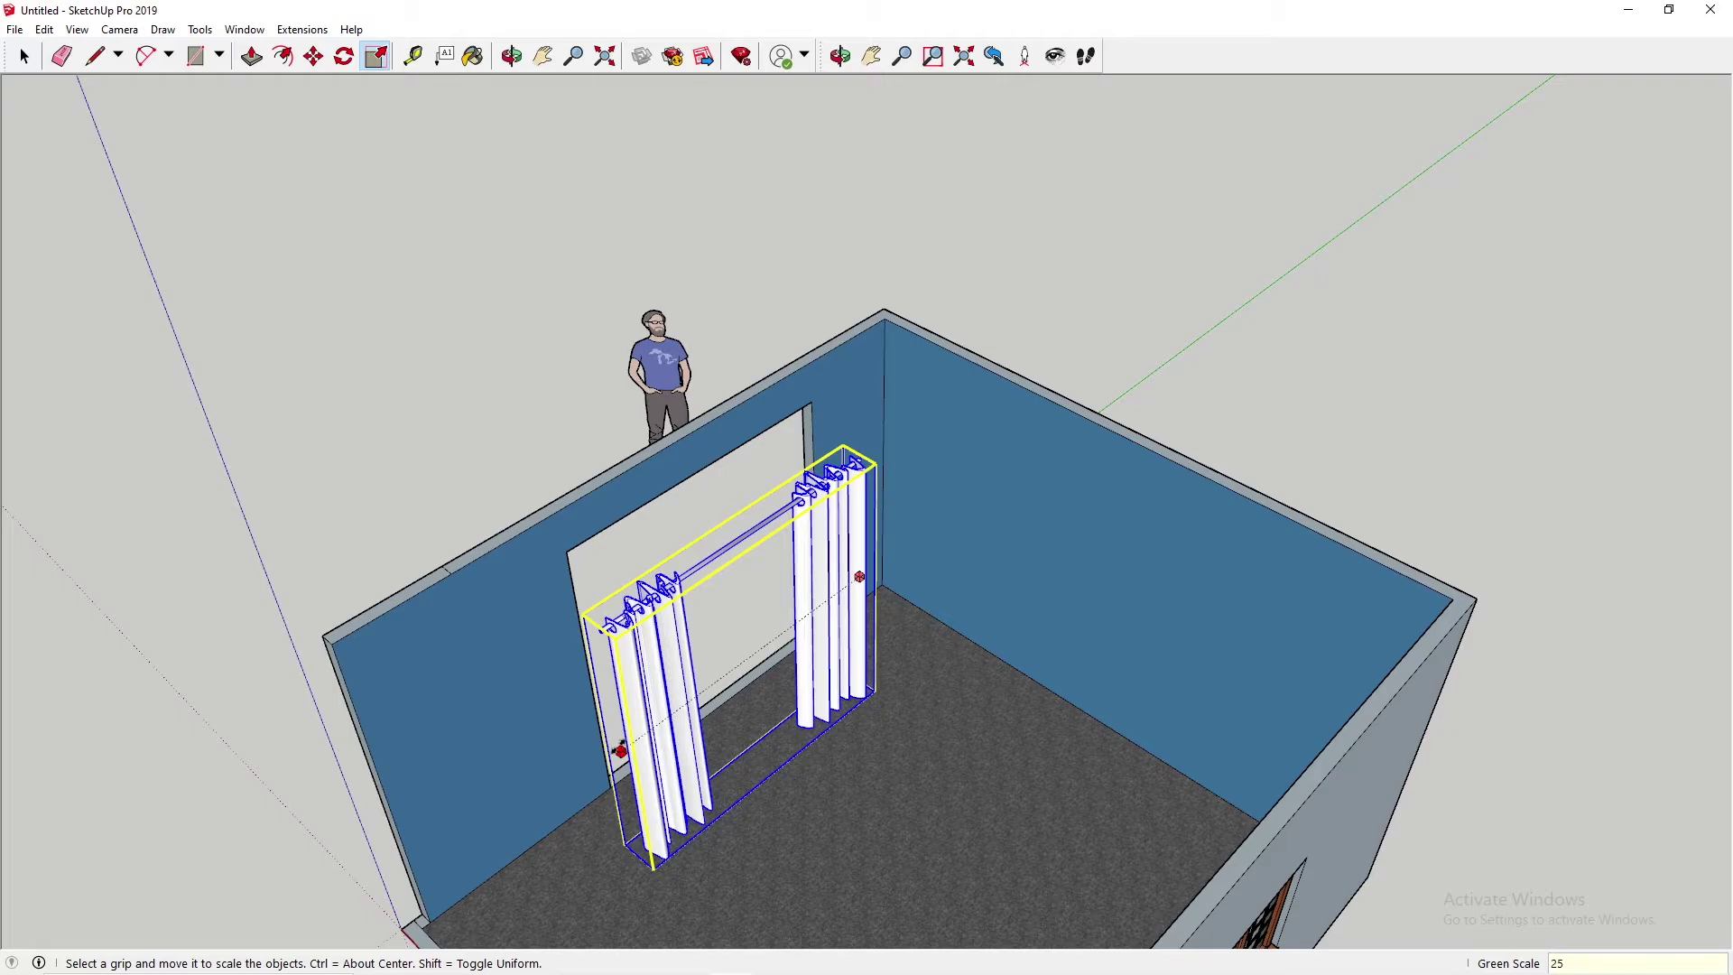
type("00mm")
key("Return")
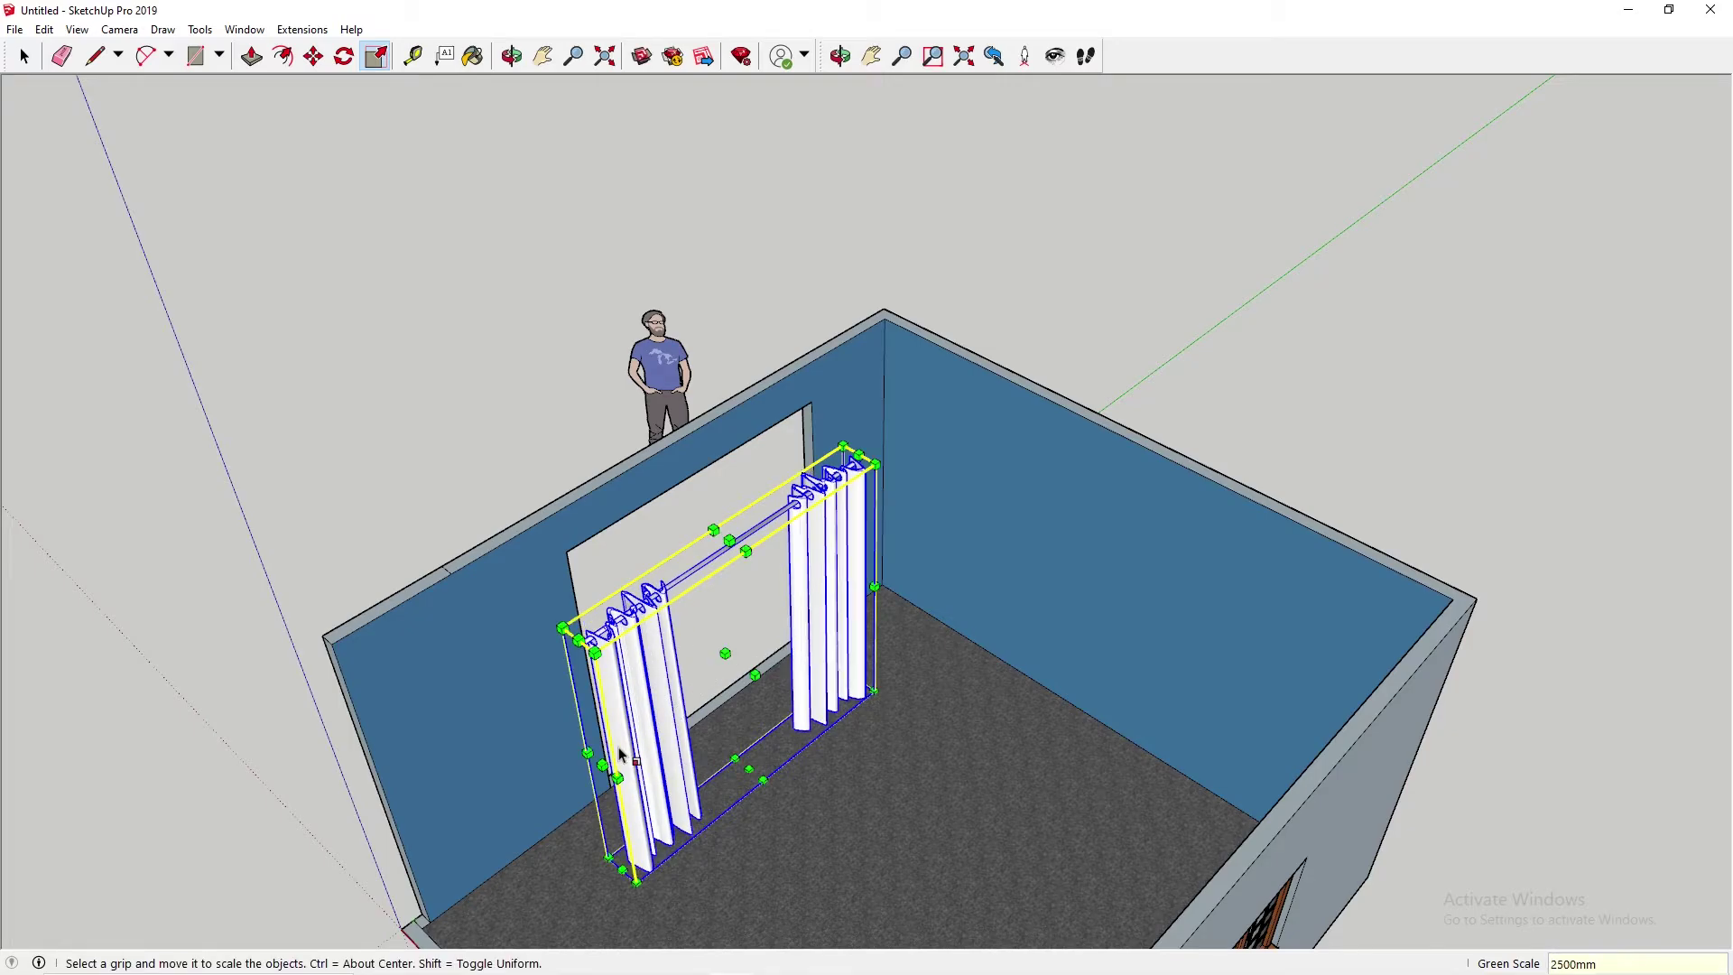
- Move the curtain group by its rod end about 769 mm onto the doorway's upper corner farthest from the room corner
middle_click_drag(1029, 602, 437, 545)
key("m")
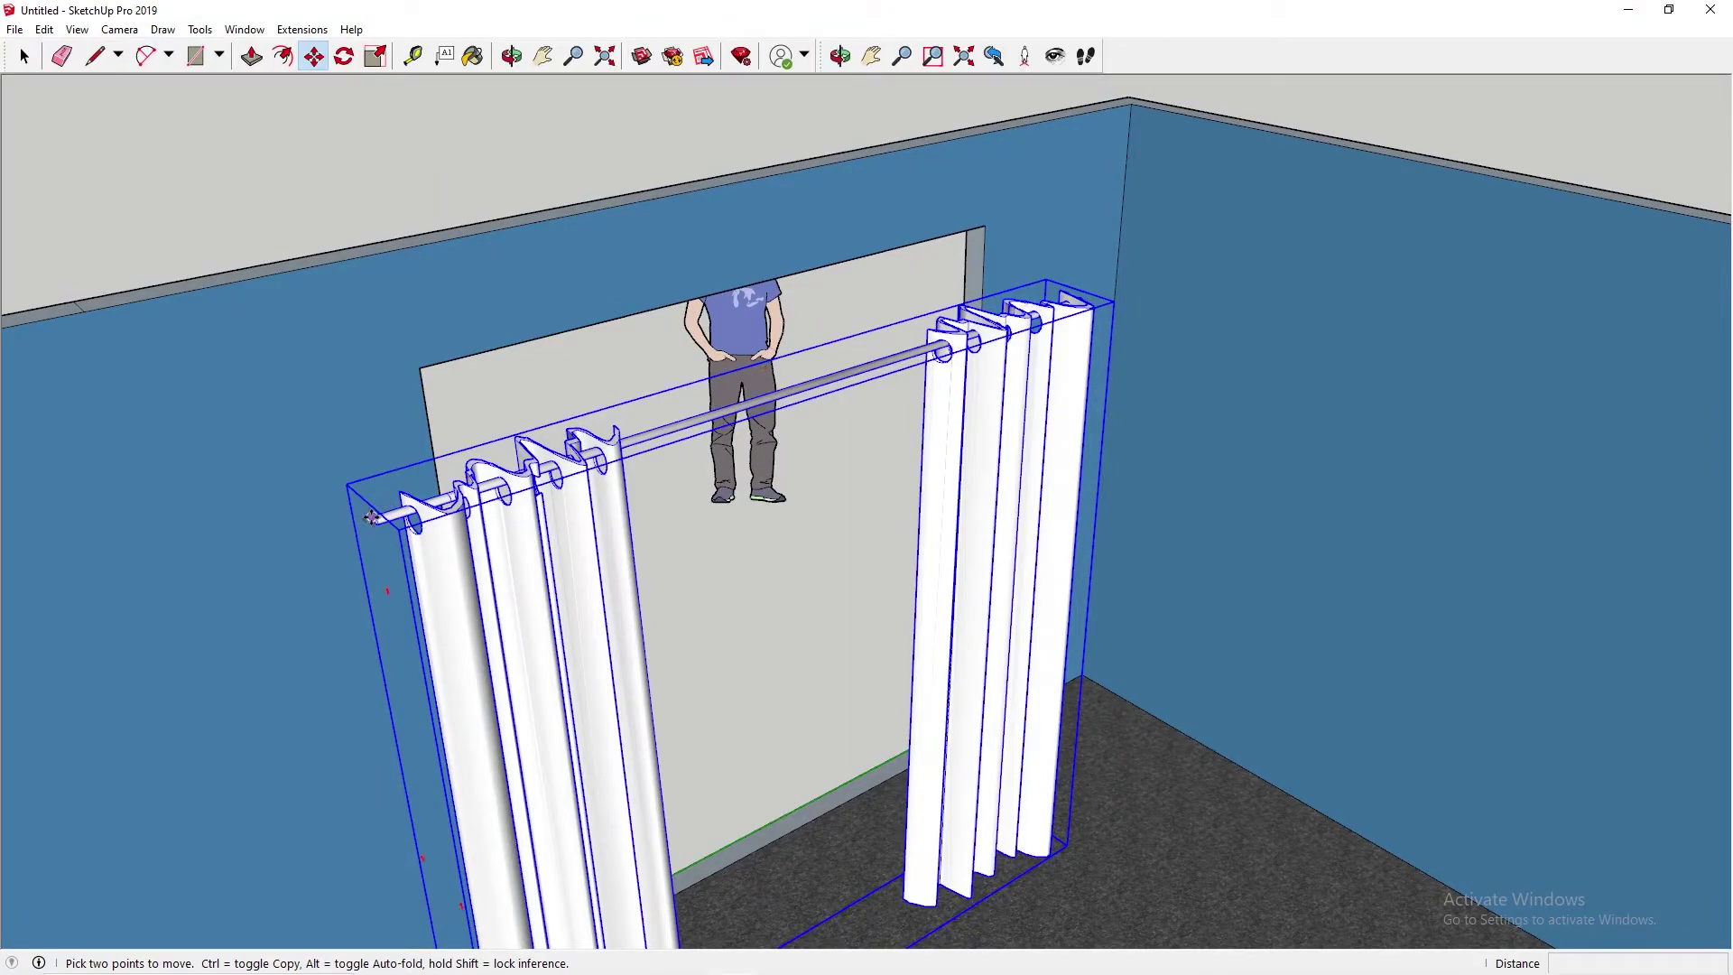
left_click(373, 521)
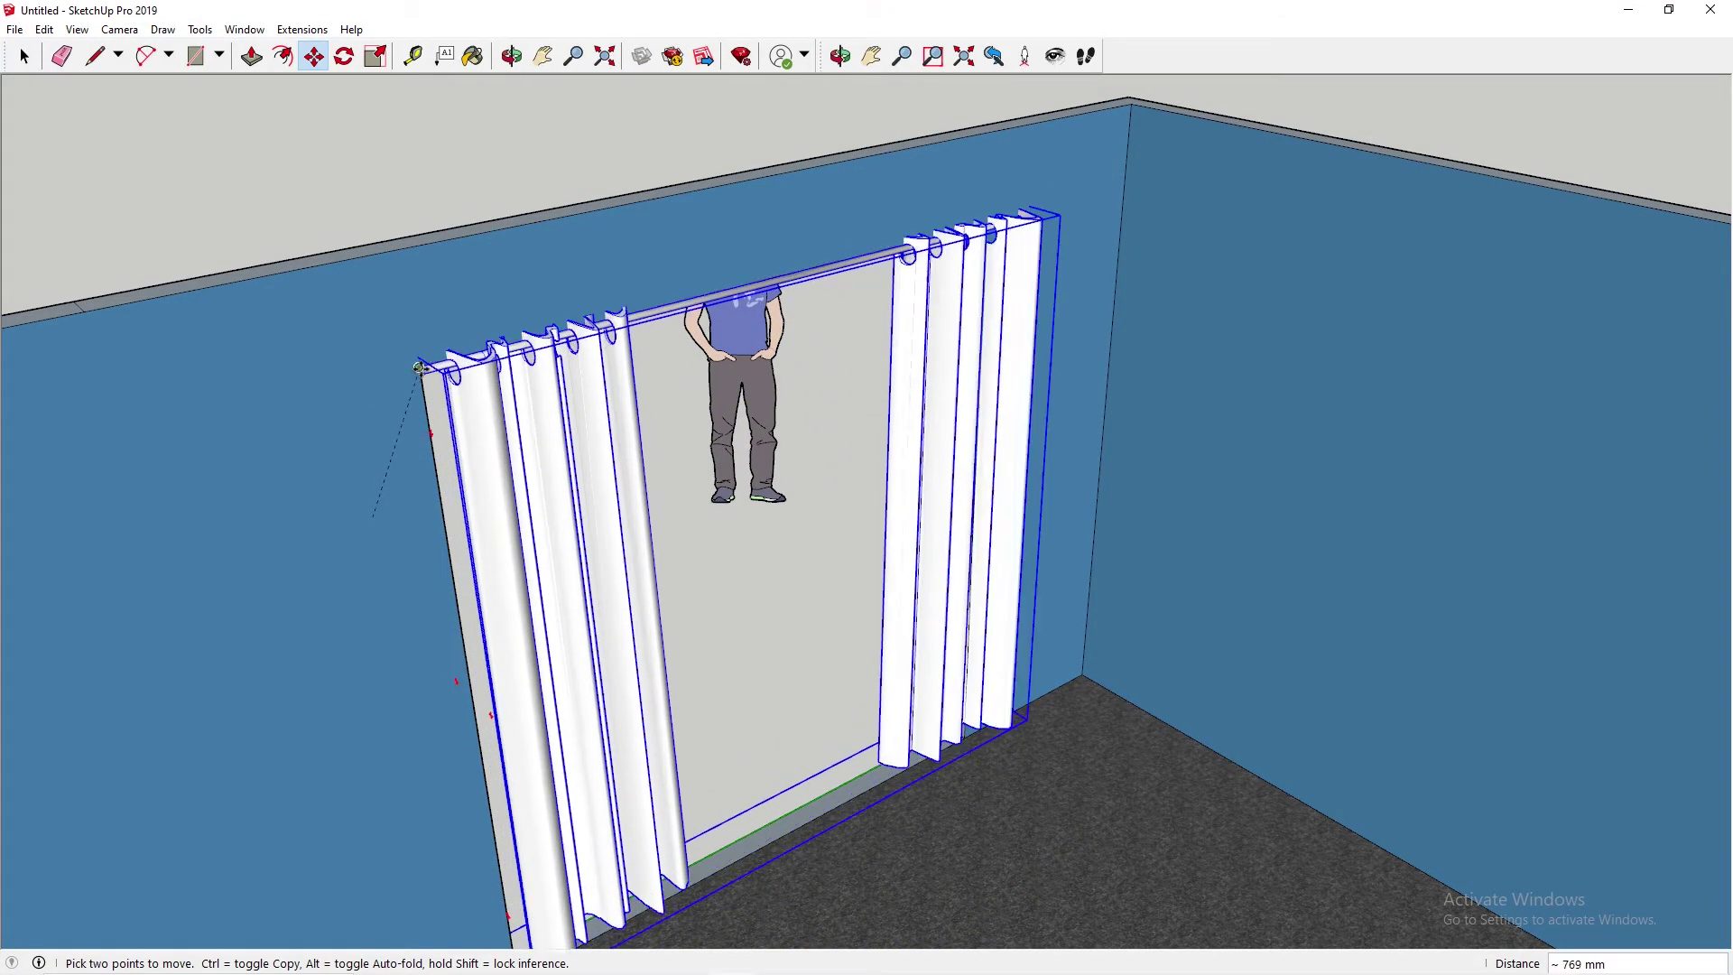
scroll(412, 373, "down", 3)
middle_click_drag(804, 336, 441, 437)
scroll(1052, 218, "up", 2)
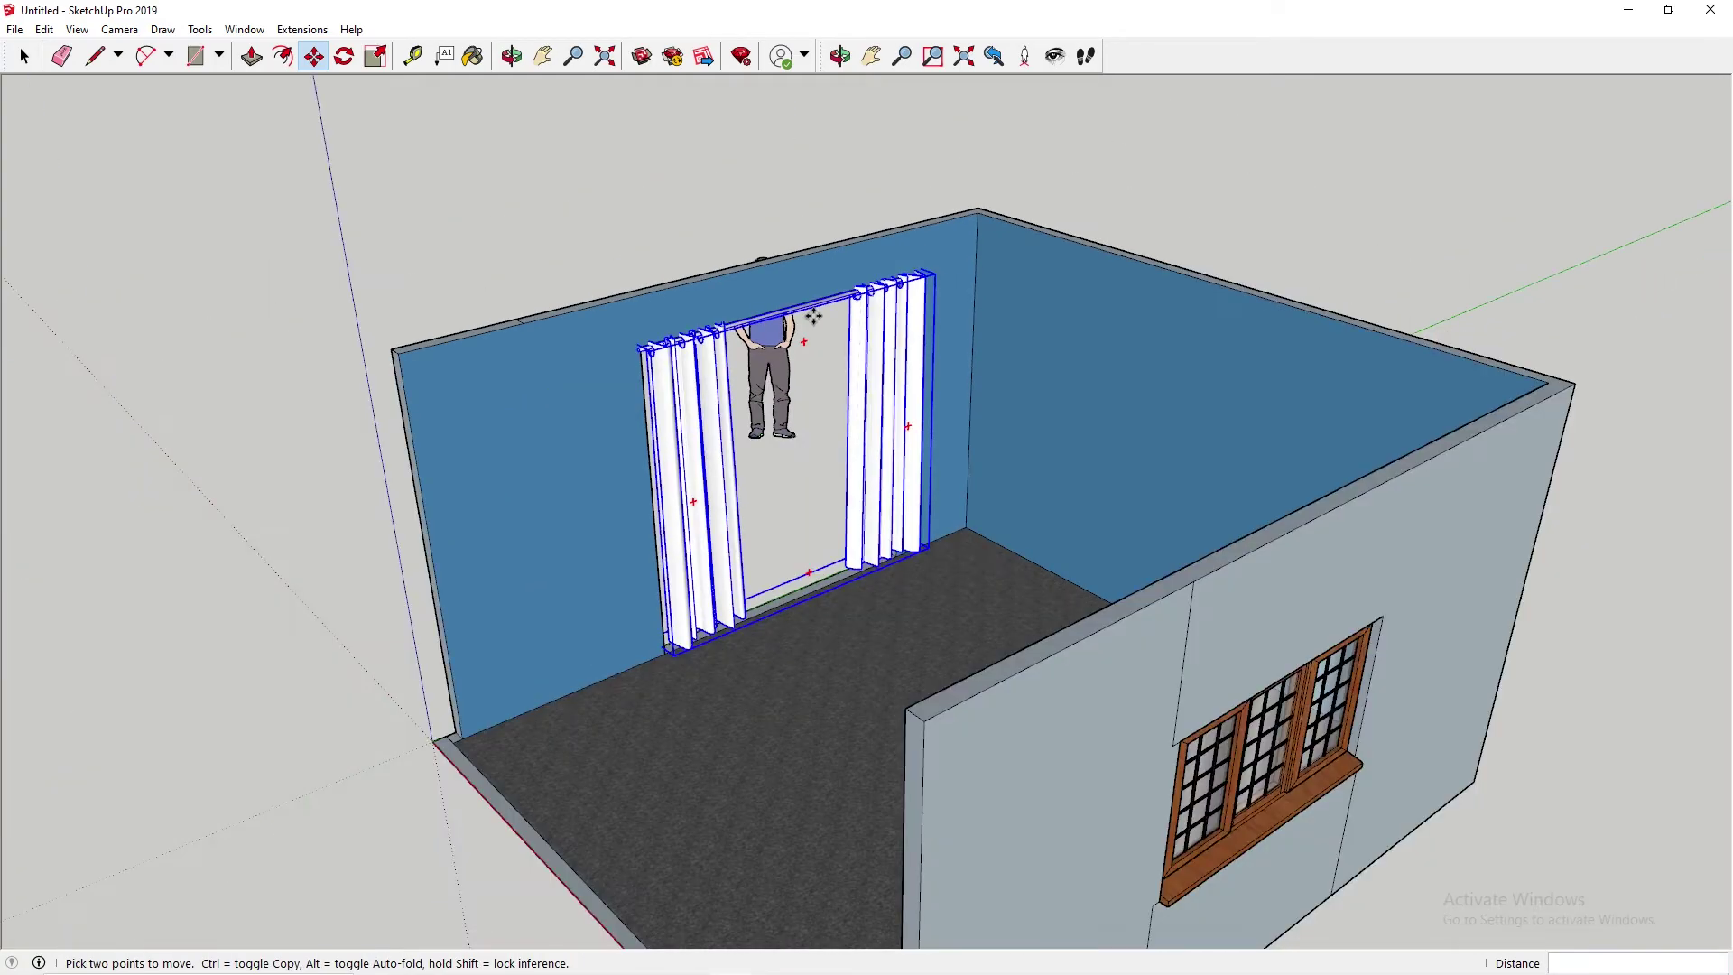
- Move the curtains about 59 mm so that the rod hangs in front of the doorway opening
scroll(975, 307, "up", 3)
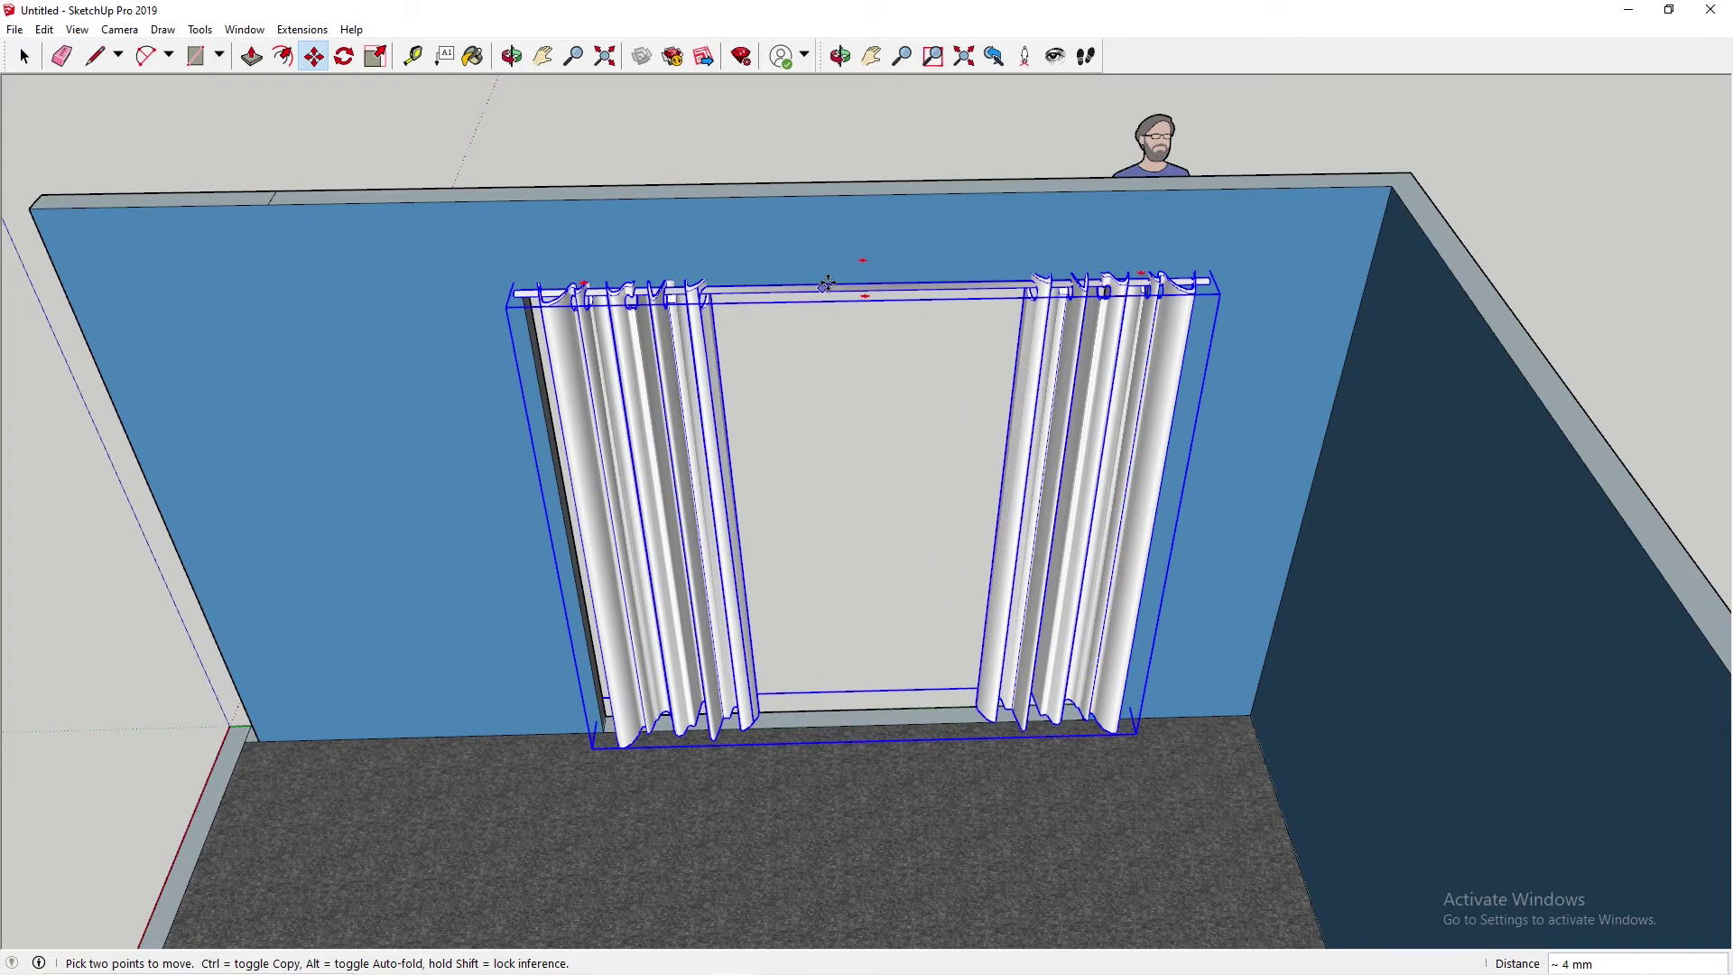
scroll(557, 400, "up", 3)
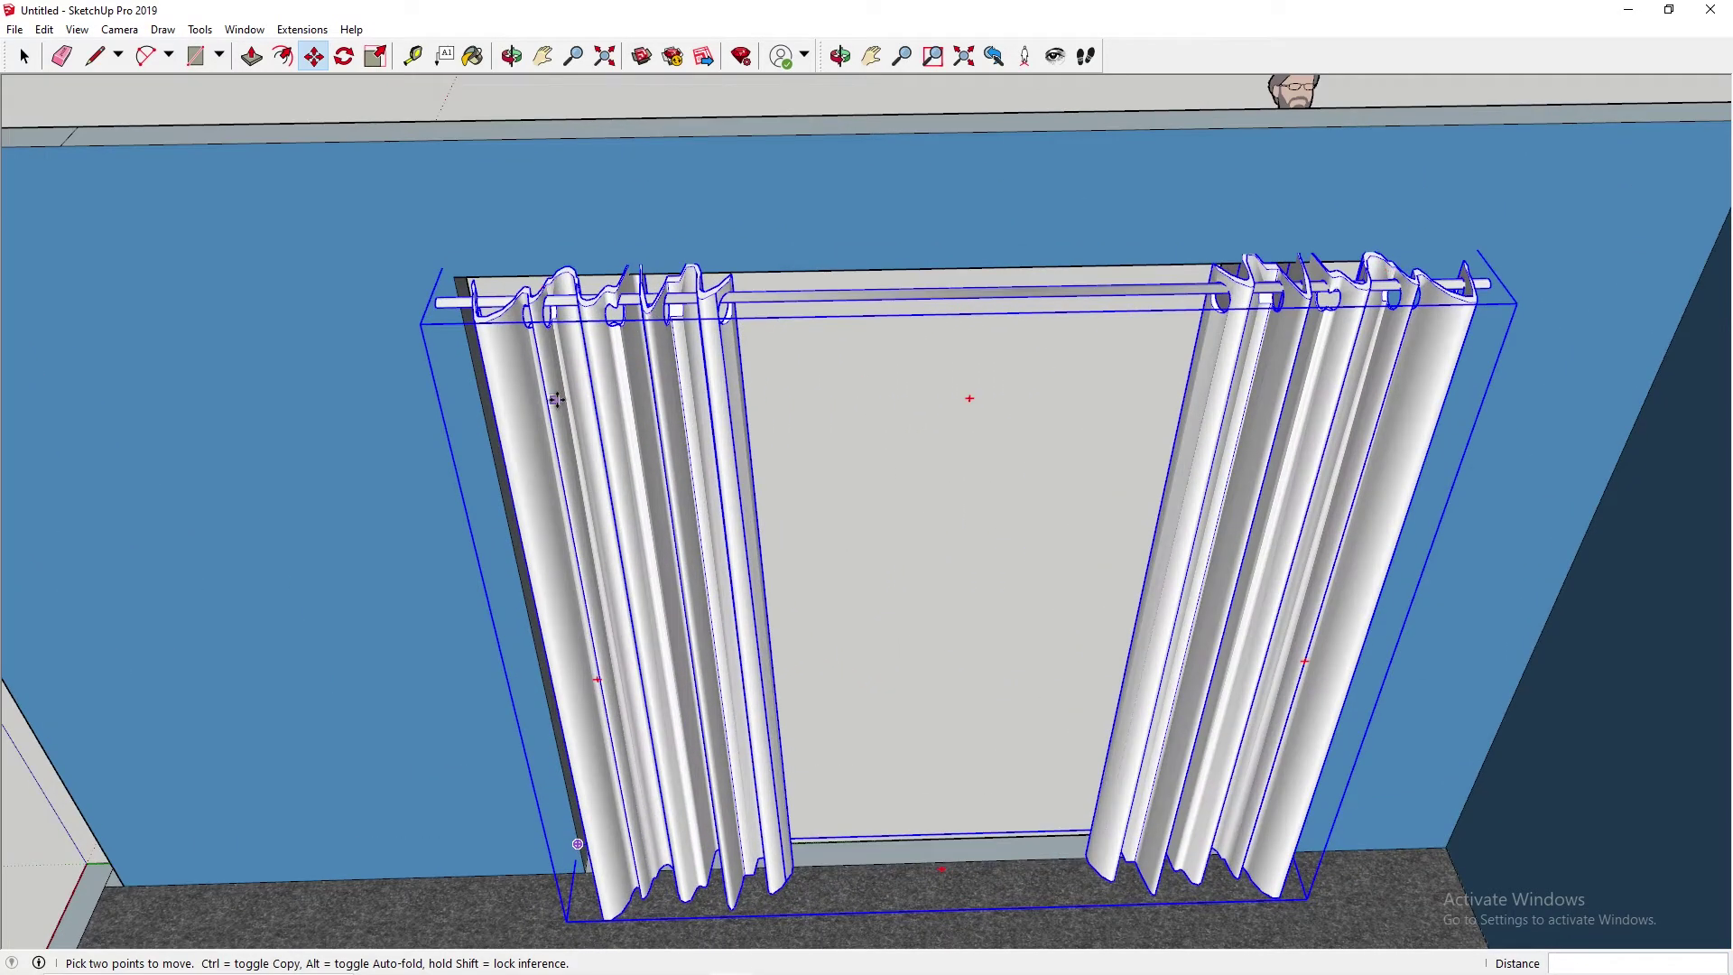
middle_click_drag(557, 399, 783, 344)
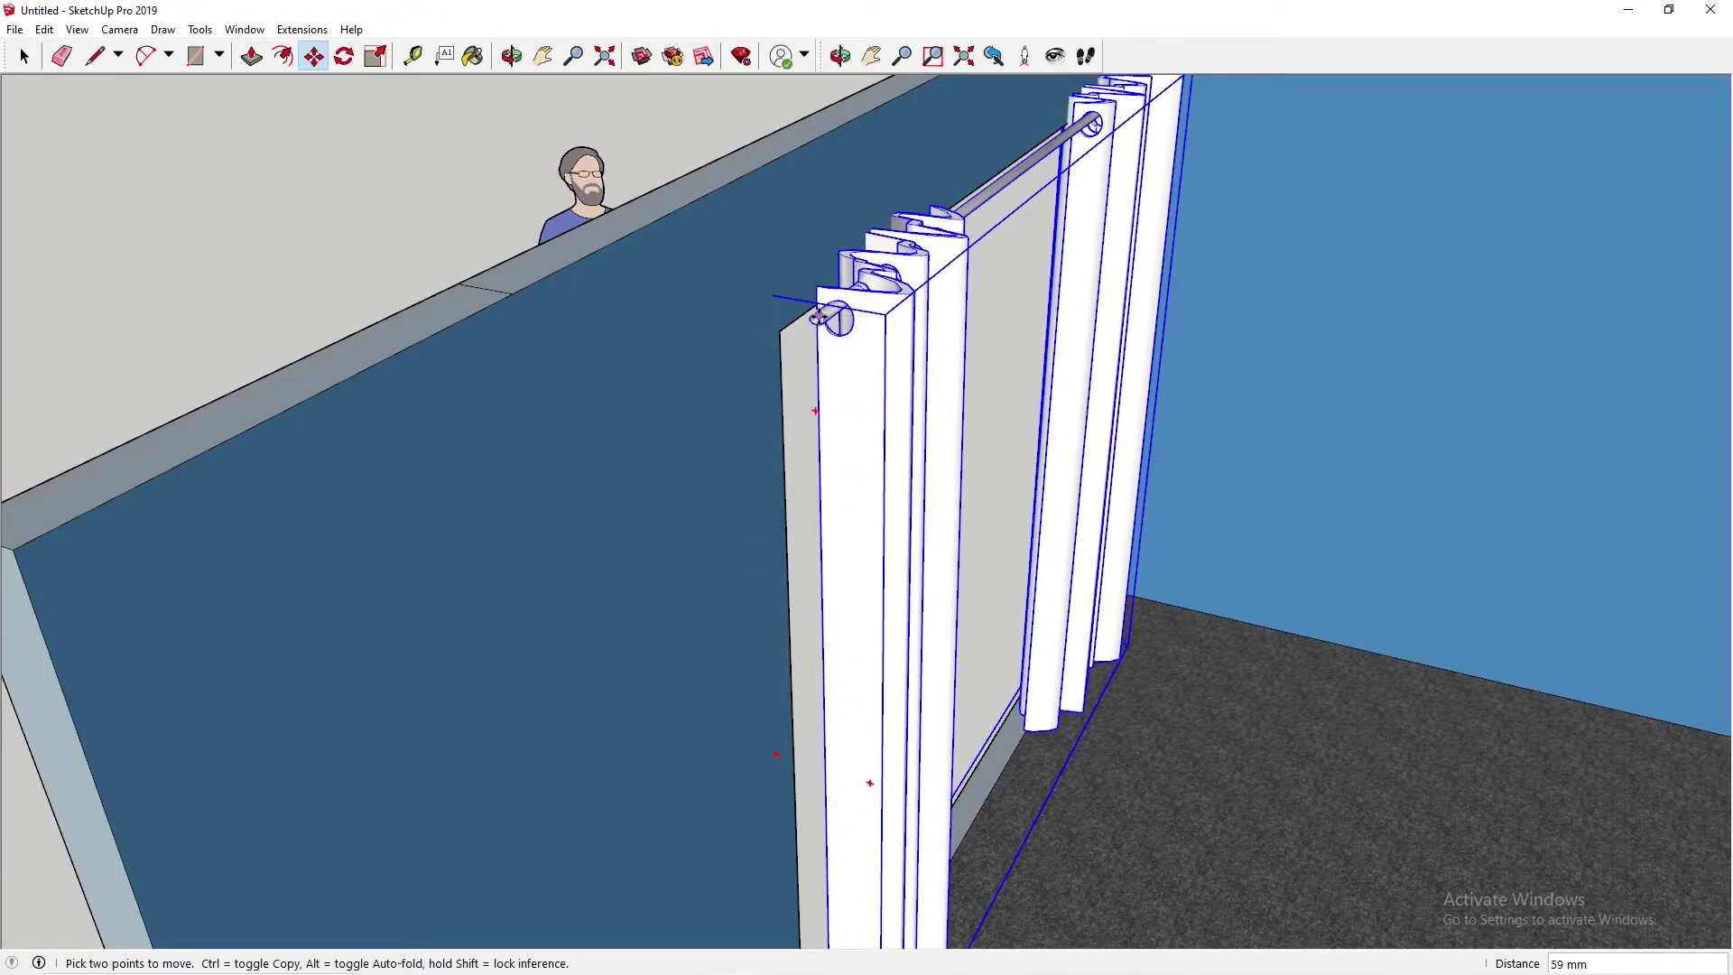
middle_click_drag(816, 318, 491, 329)
middle_click_drag(1119, 244, 816, 284)
- Shift the curtains about 42 mm so that they cover the doorway's upper edge and sides, and deselect them
left_click(1105, 313)
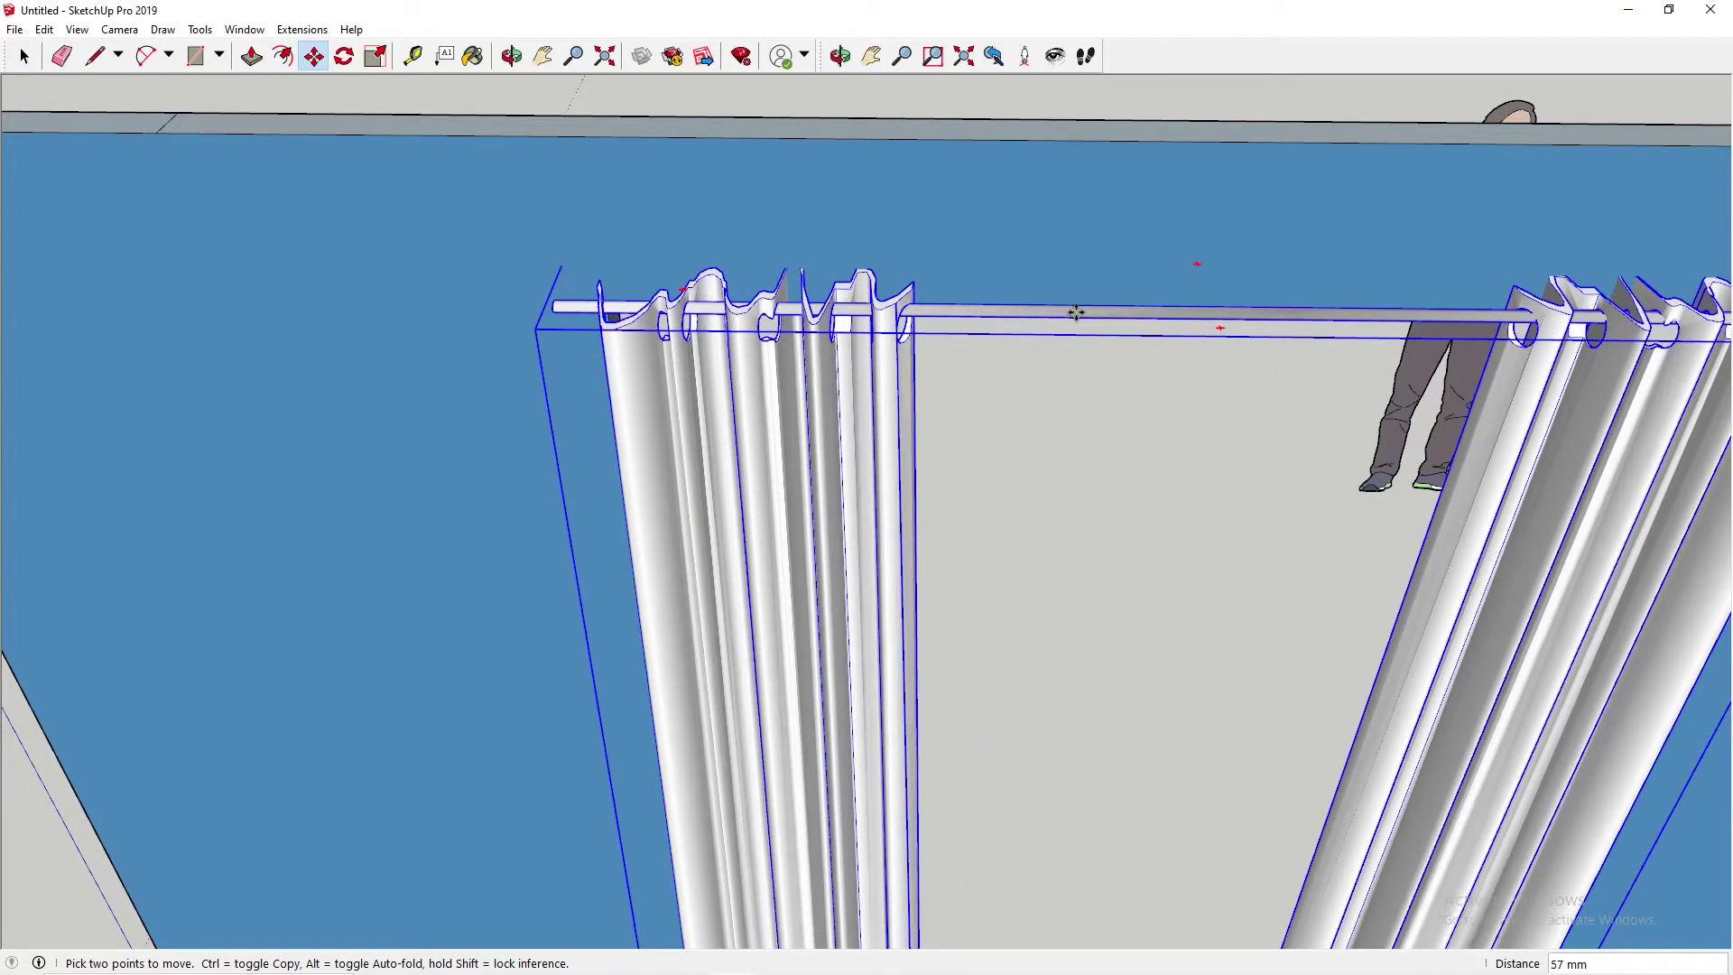
scroll(1113, 298, "down", 3)
middle_click_drag(1703, 323, 1539, 316)
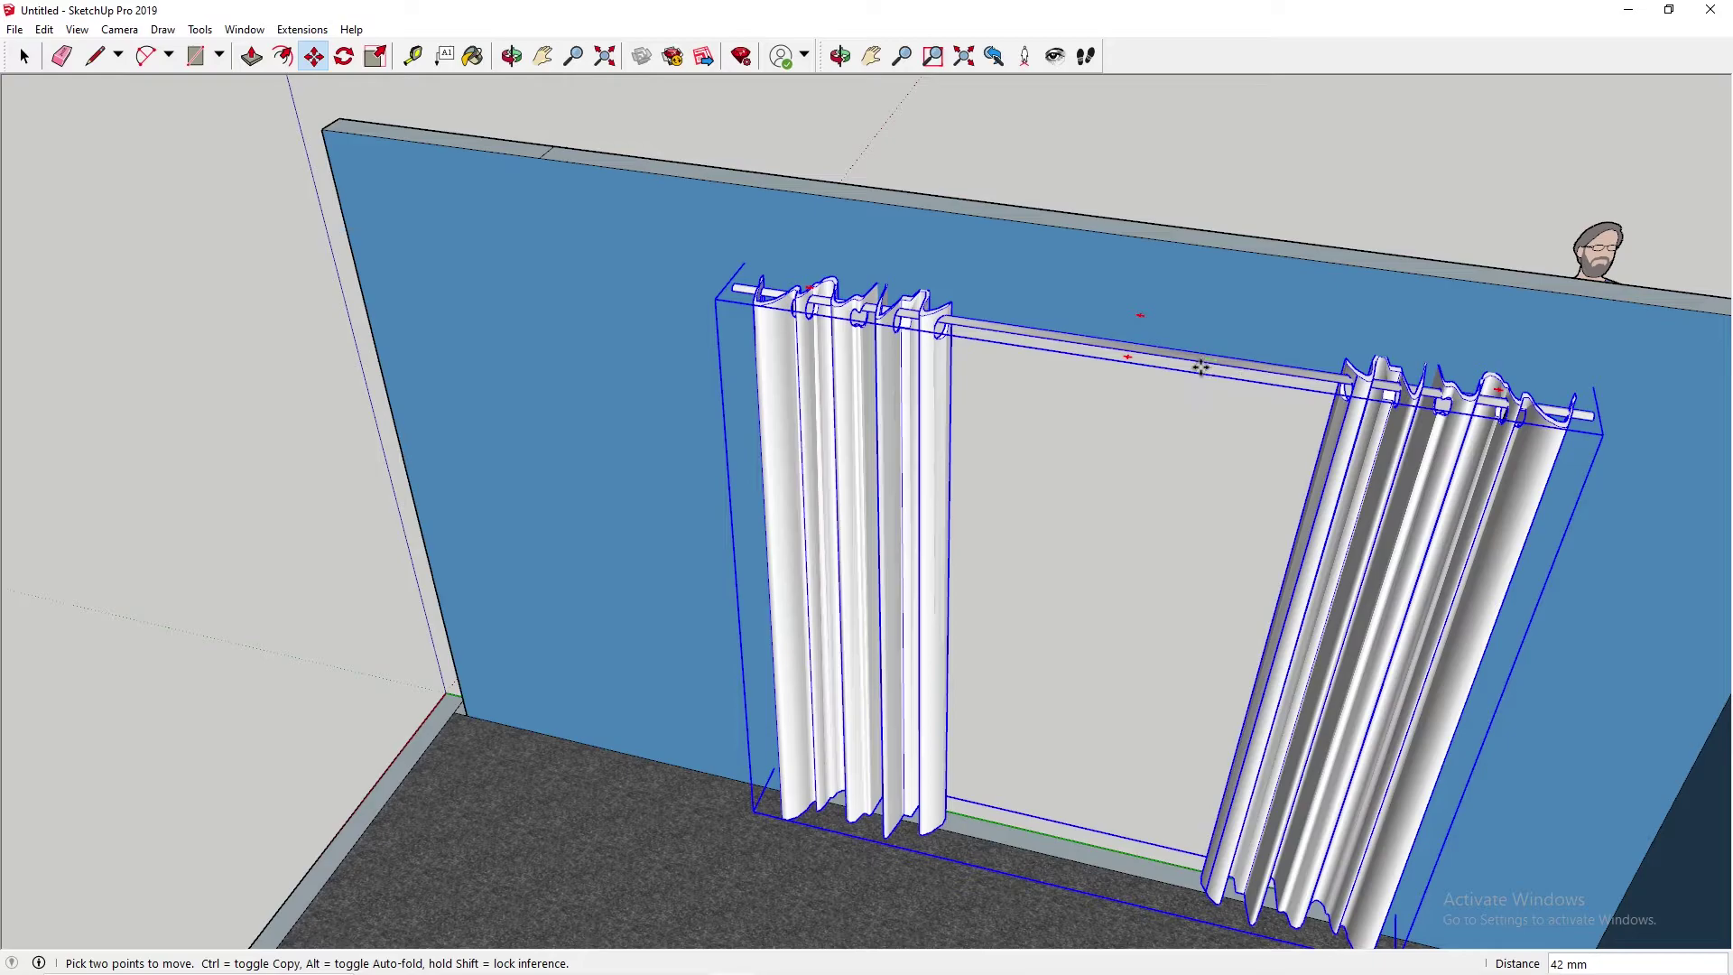
left_click(1200, 366)
middle_click_drag(974, 448, 1234, 453)
scroll(1233, 454, "down", 4)
middle_click_drag(878, 471, 1364, 477)
key("space")
left_click(583, 407)
middle_click_drag(902, 483, 1234, 406)
- Search the 3D Warehouse for curtains and look through the models for another set
key("h")
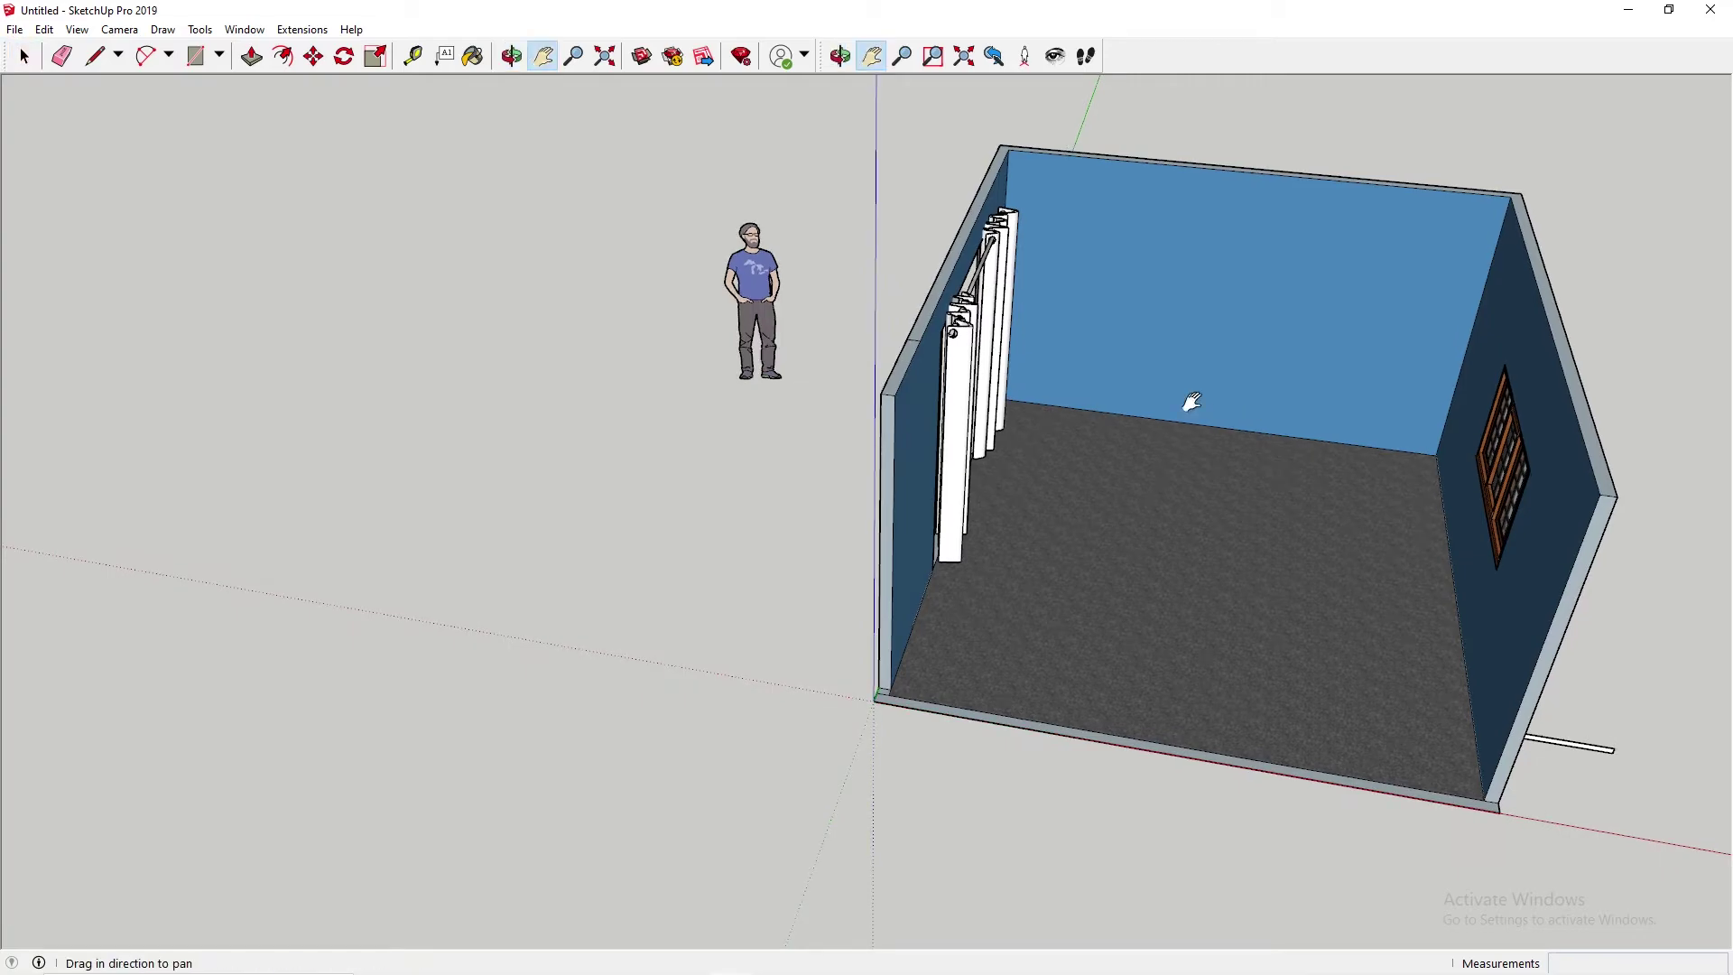
left_click_drag(1188, 406, 715, 468)
scroll(707, 466, "up", 3)
middle_click_drag(705, 467, 927, 241)
scroll(922, 429, "down", 4)
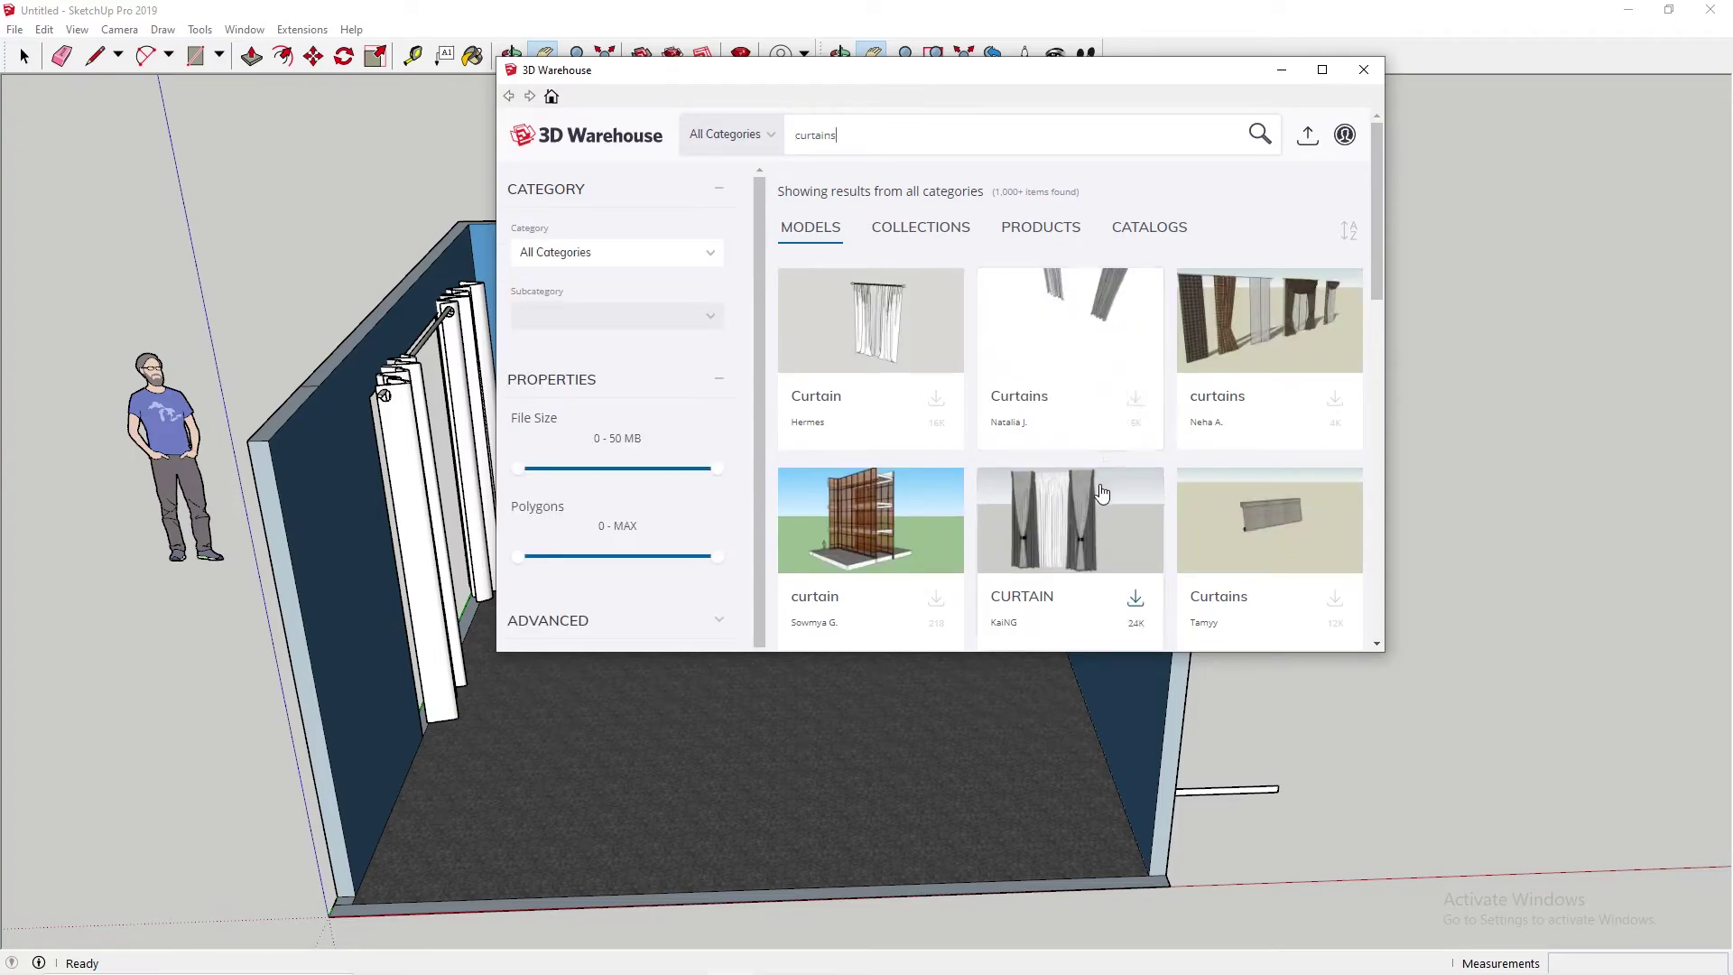
scroll(1100, 493, "down", 1)
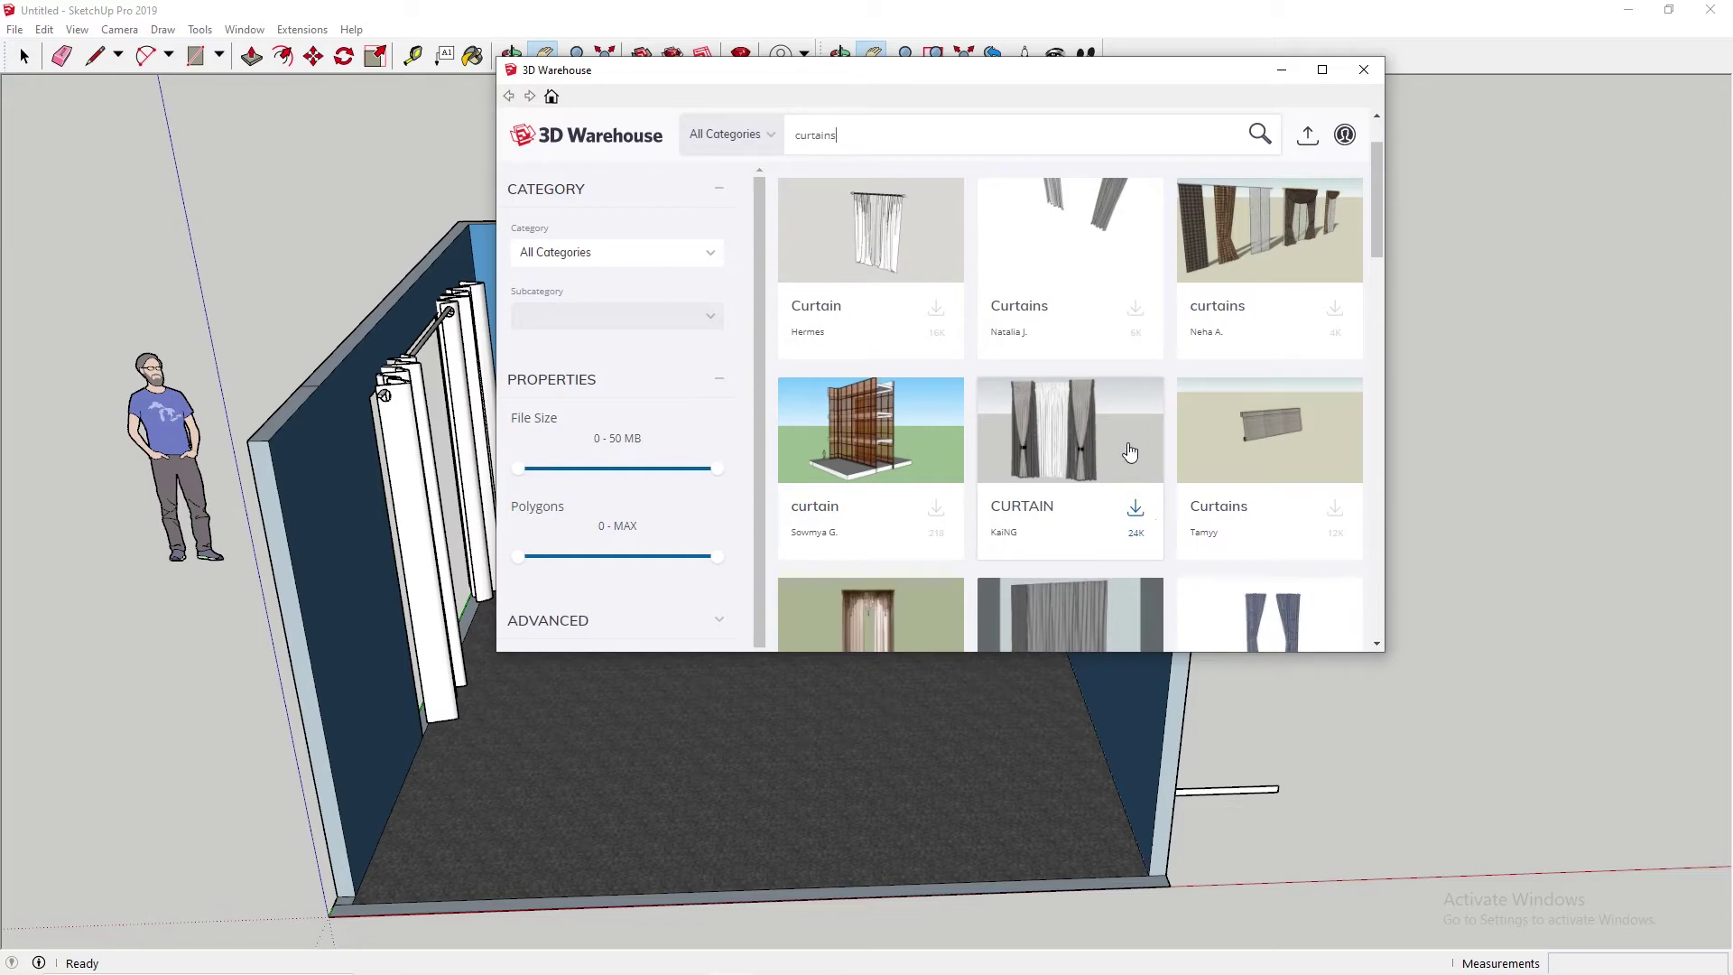
scroll(1130, 458, "down", 3)
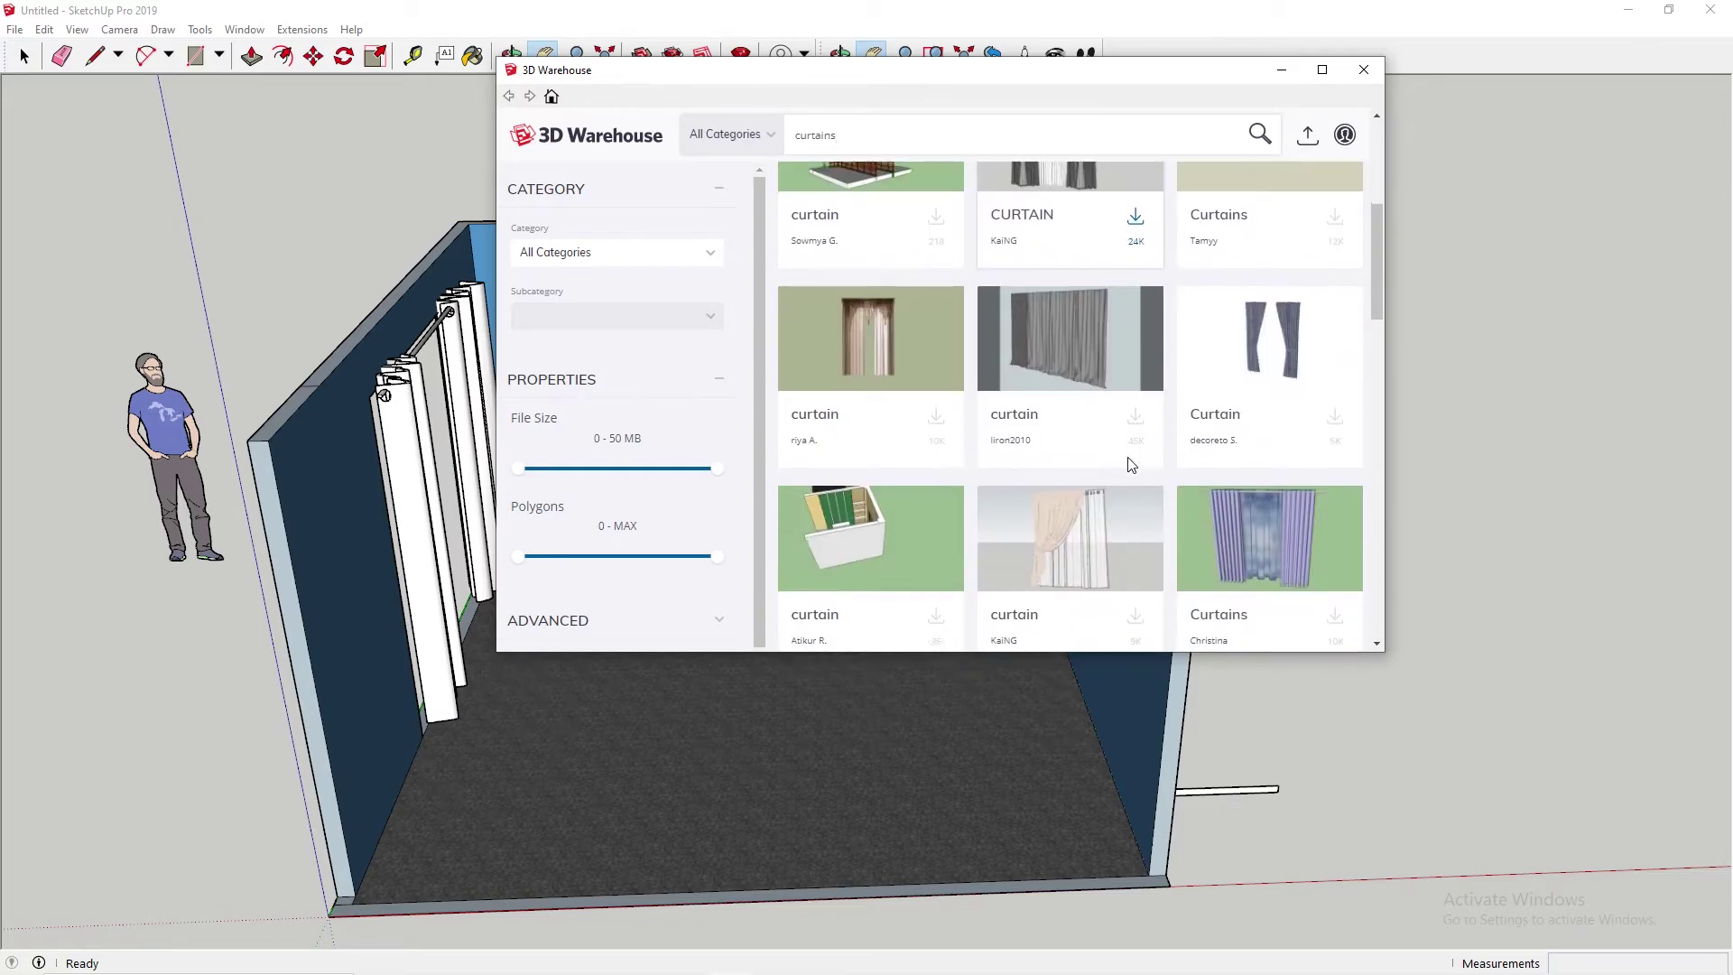
scroll(1130, 462, "down", 3)
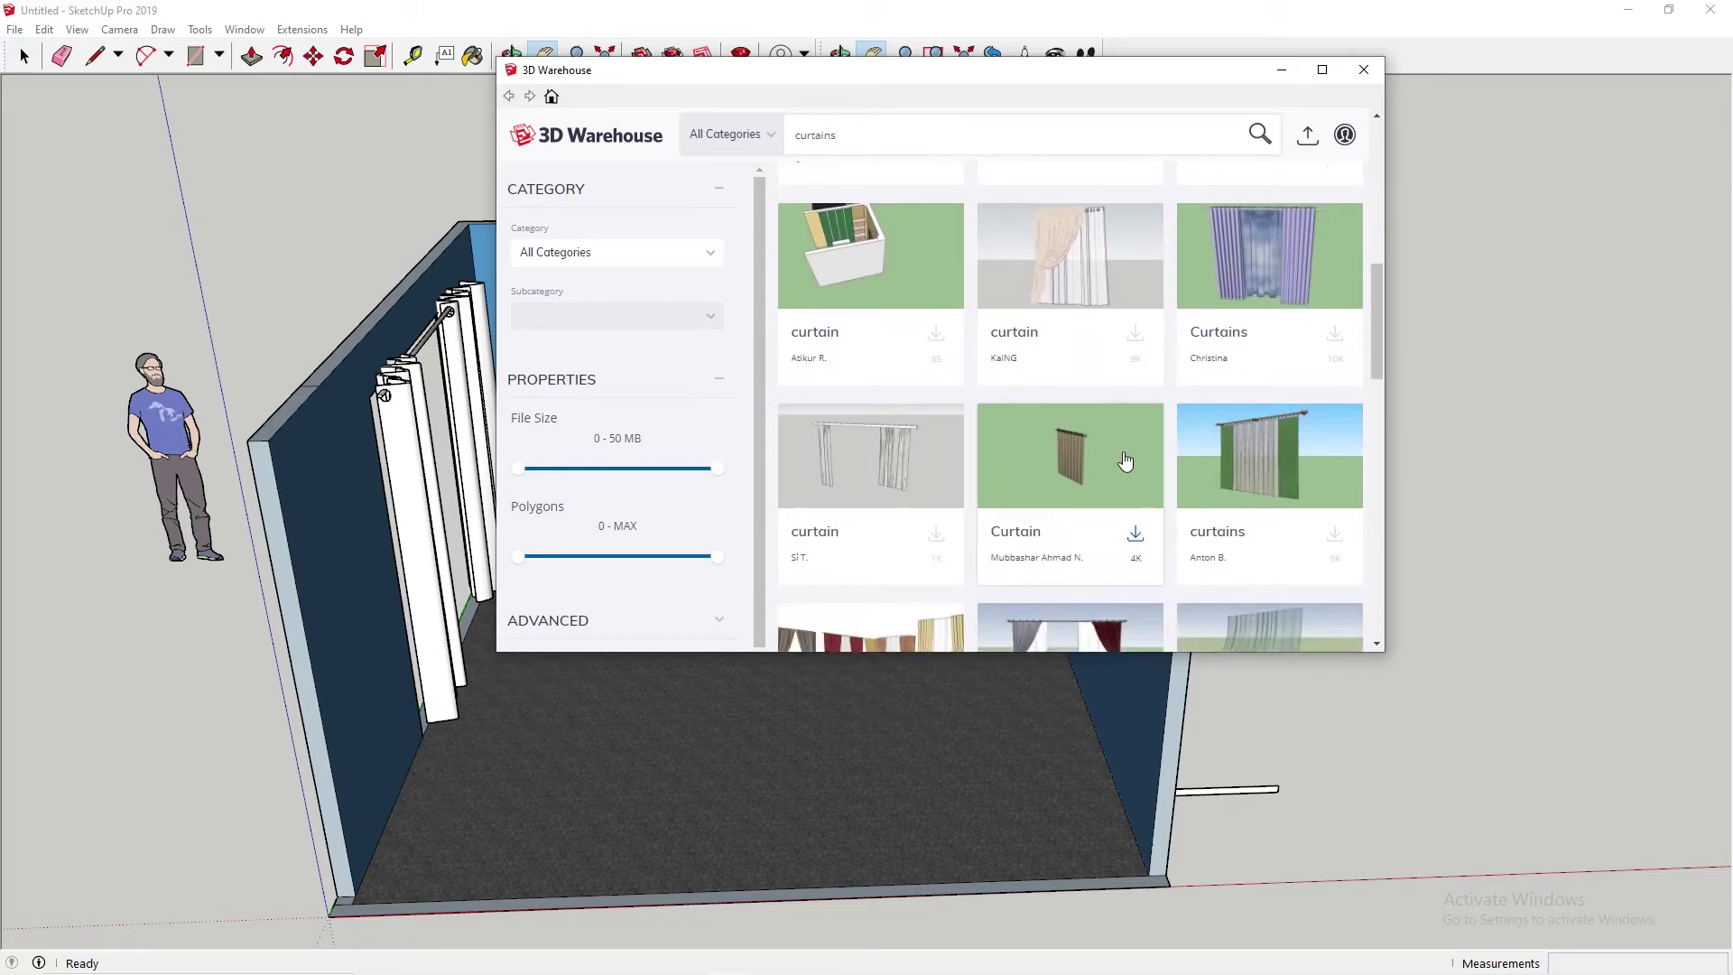
scroll(1098, 475, "up", 8)
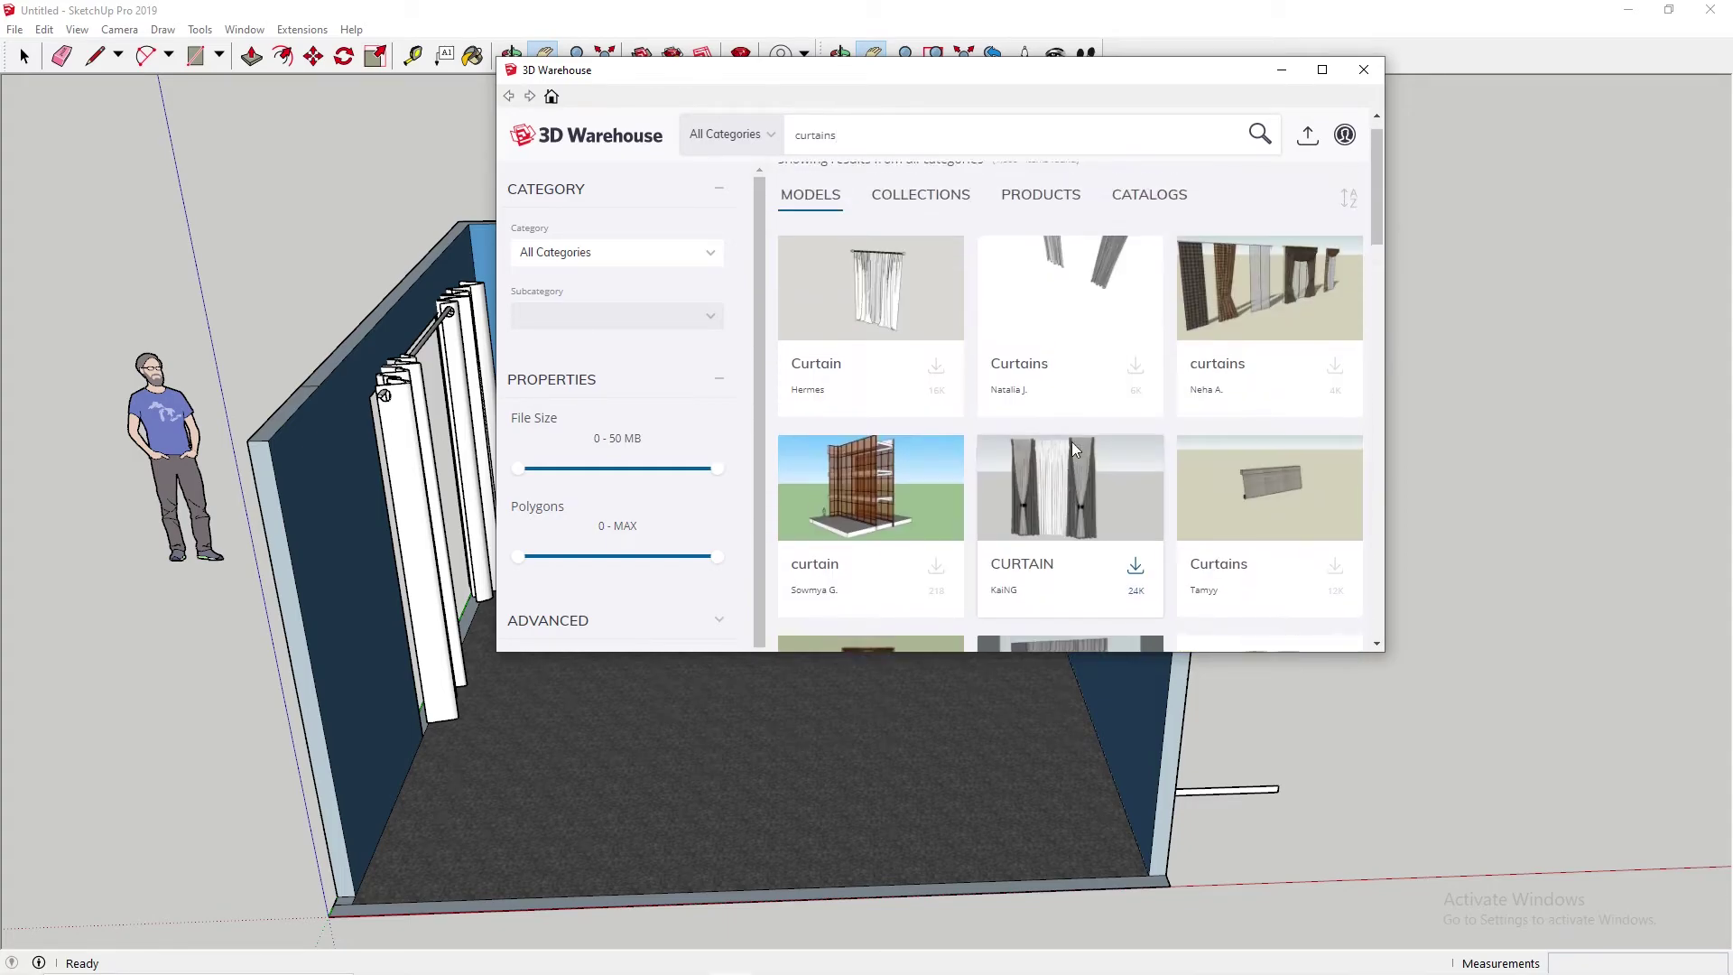
scroll(1046, 452, "down", 1)
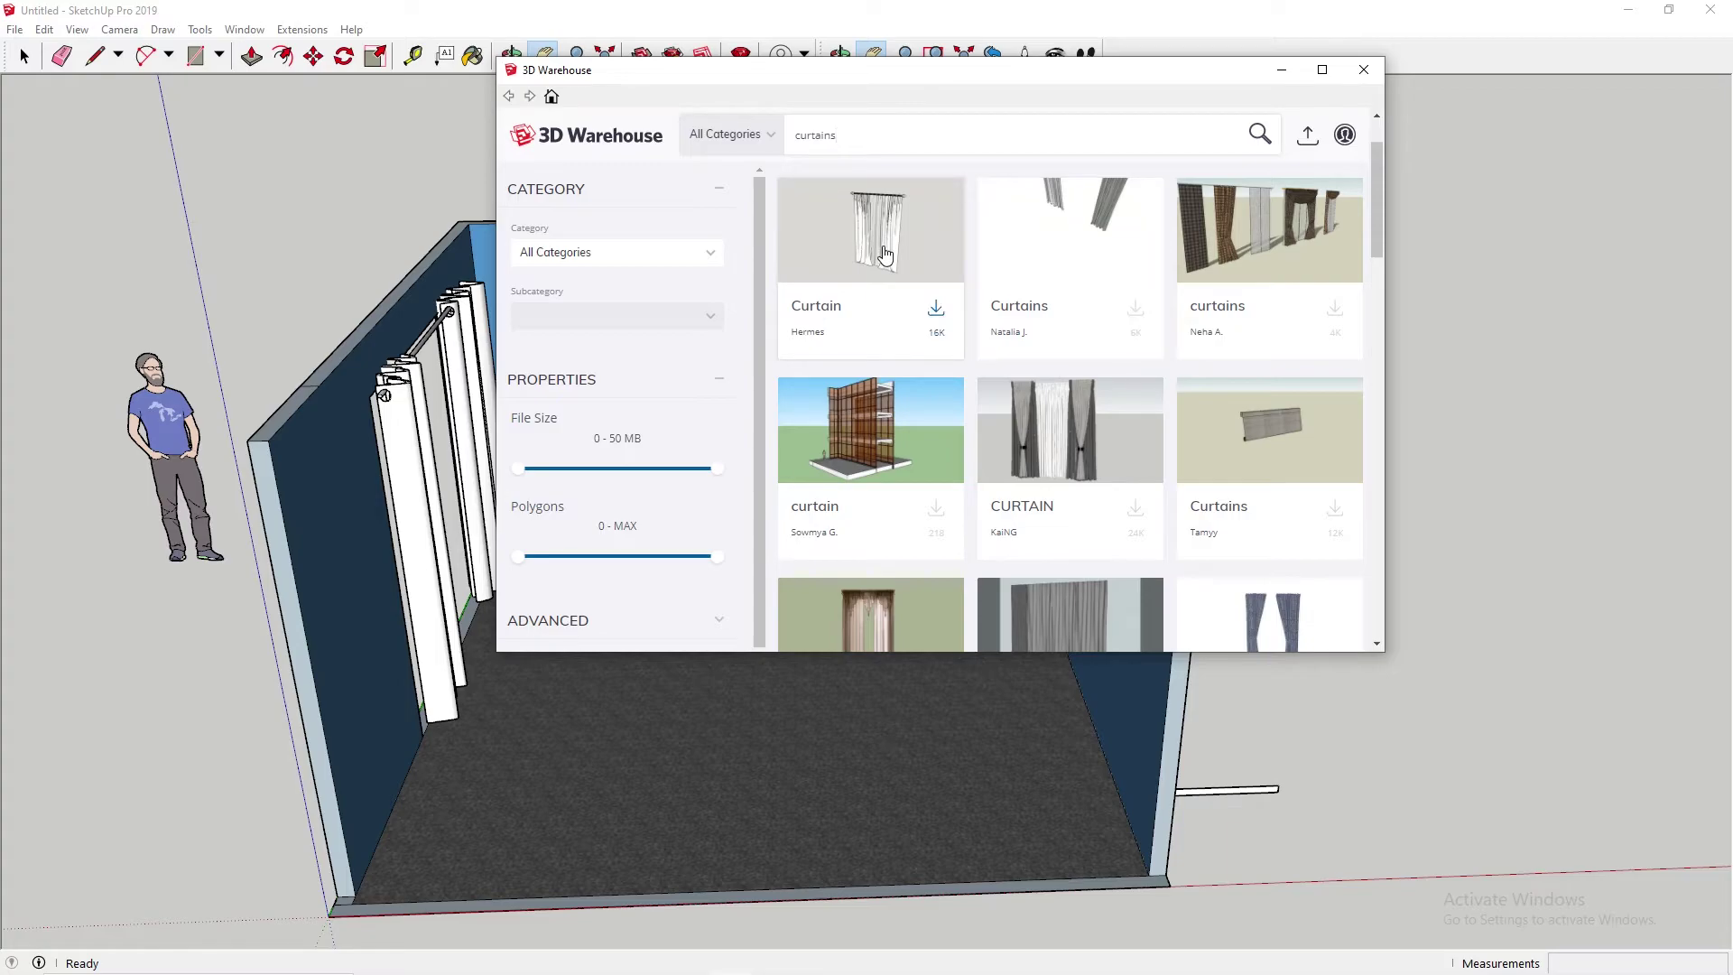
scroll(1146, 483, "down", 3)
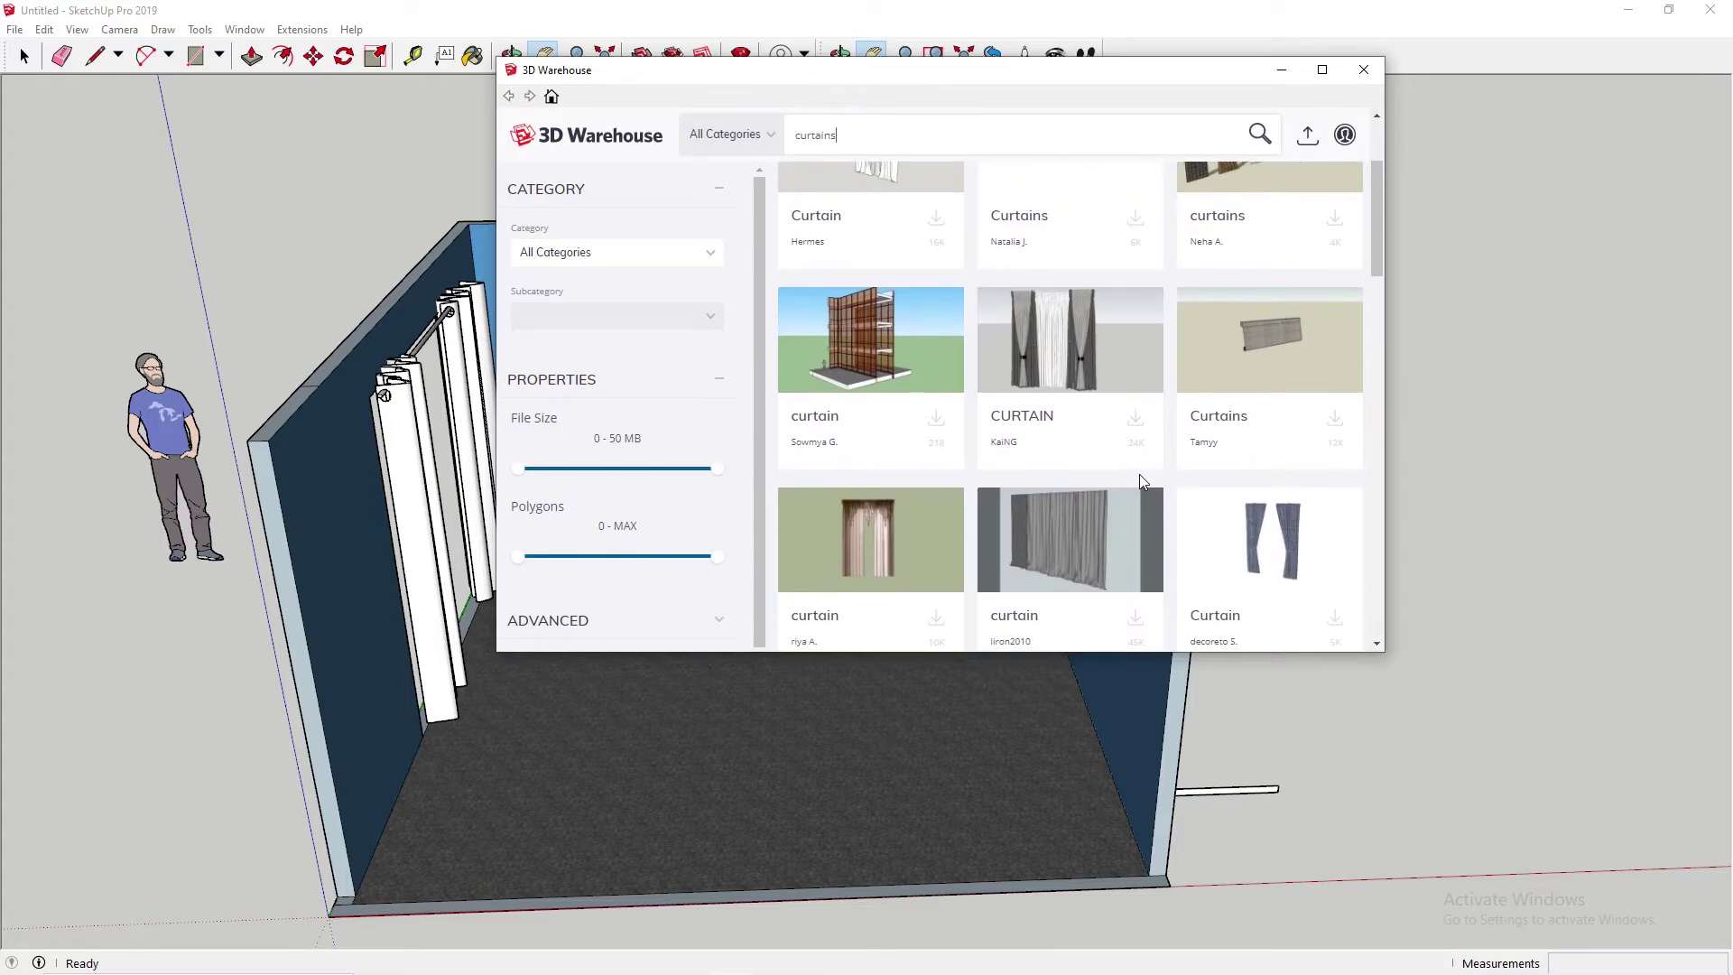
scroll(1138, 473, "down", 3)
scroll(1115, 451, "down", 3)
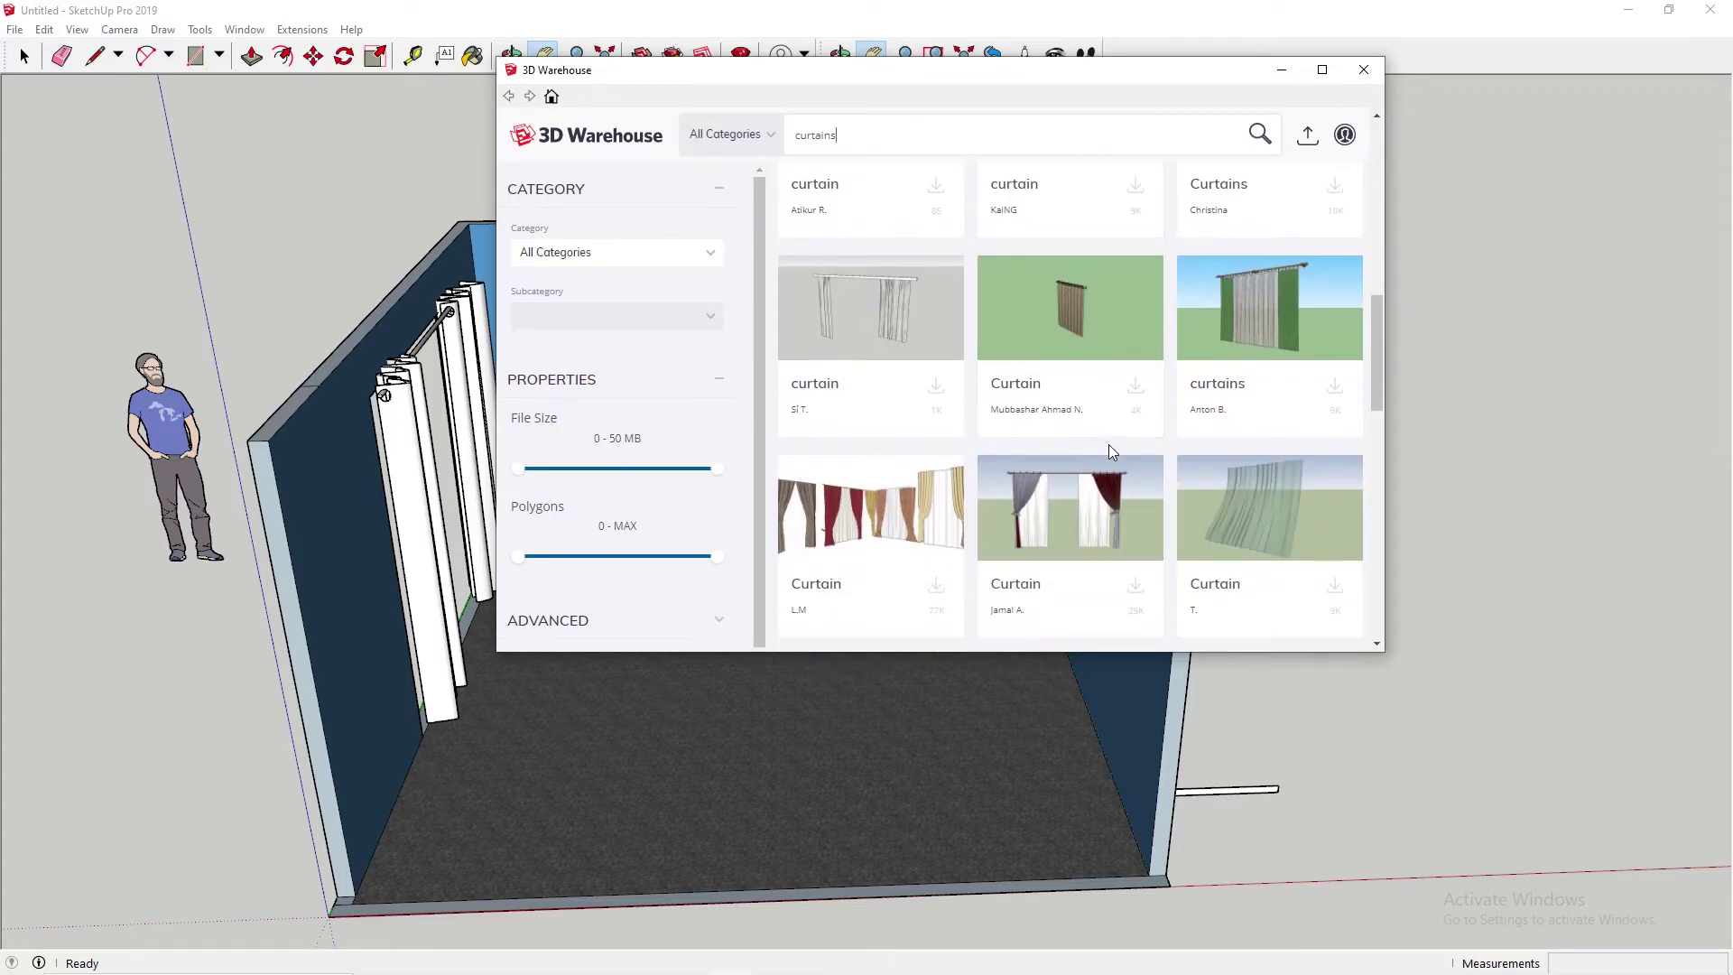
scroll(1108, 435, "down", 2)
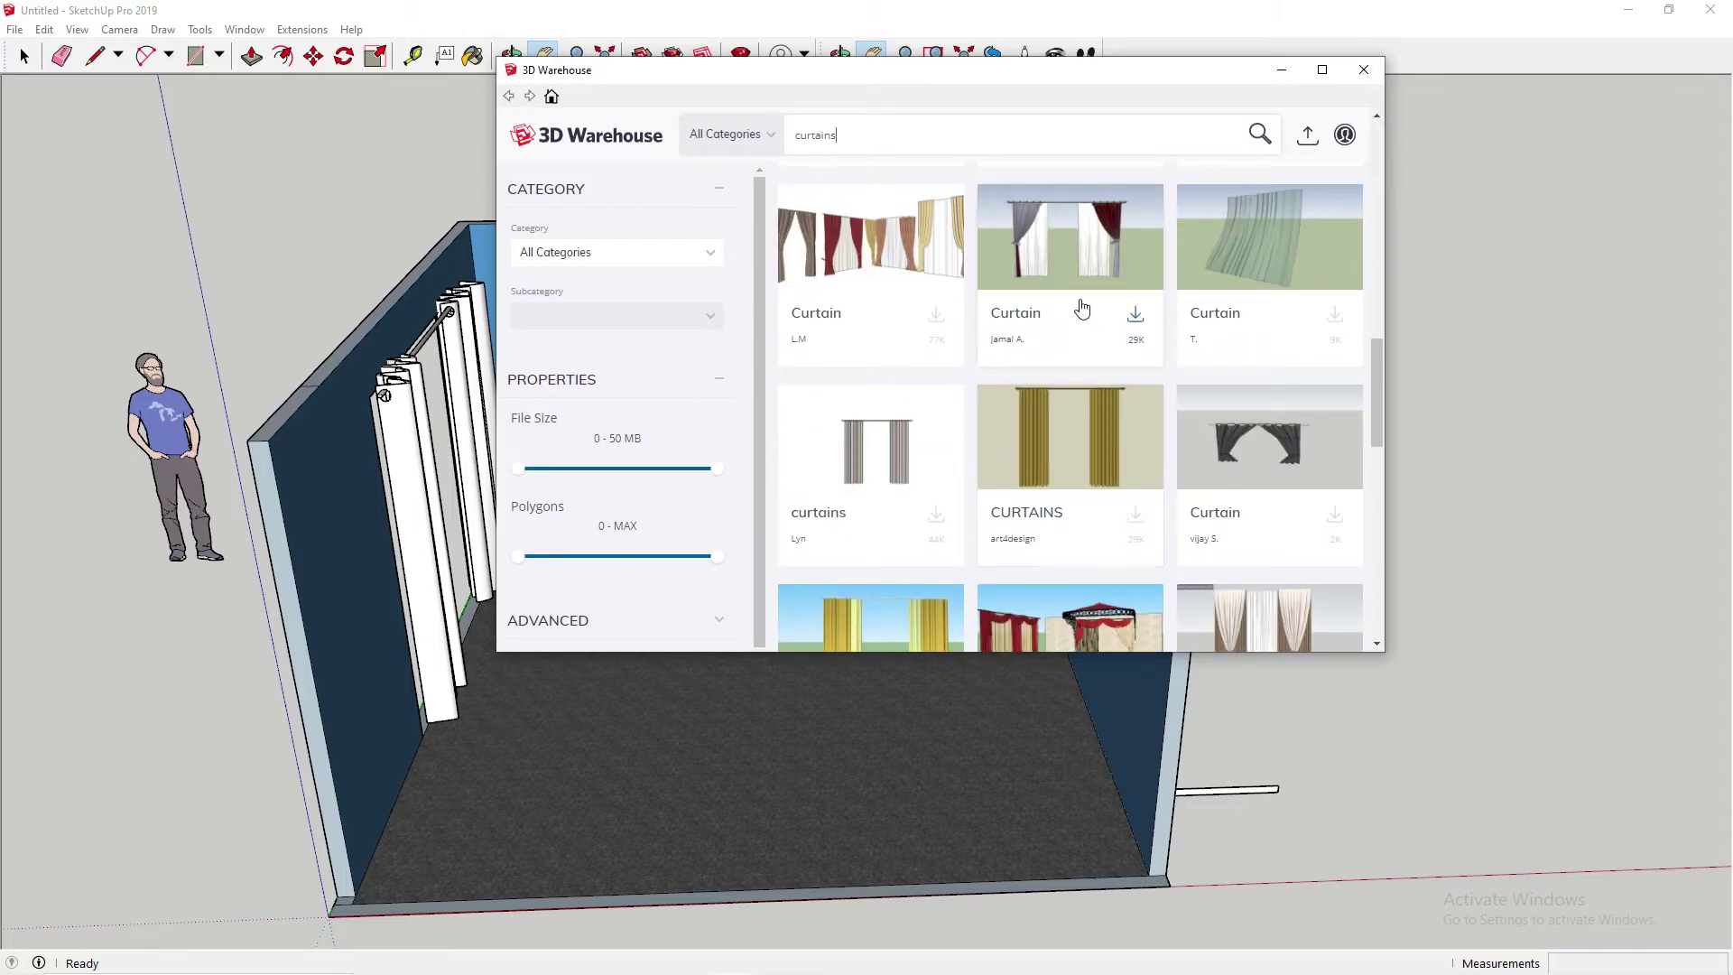
scroll(1083, 308, "down", 1)
scroll(1079, 306, "down", 6)
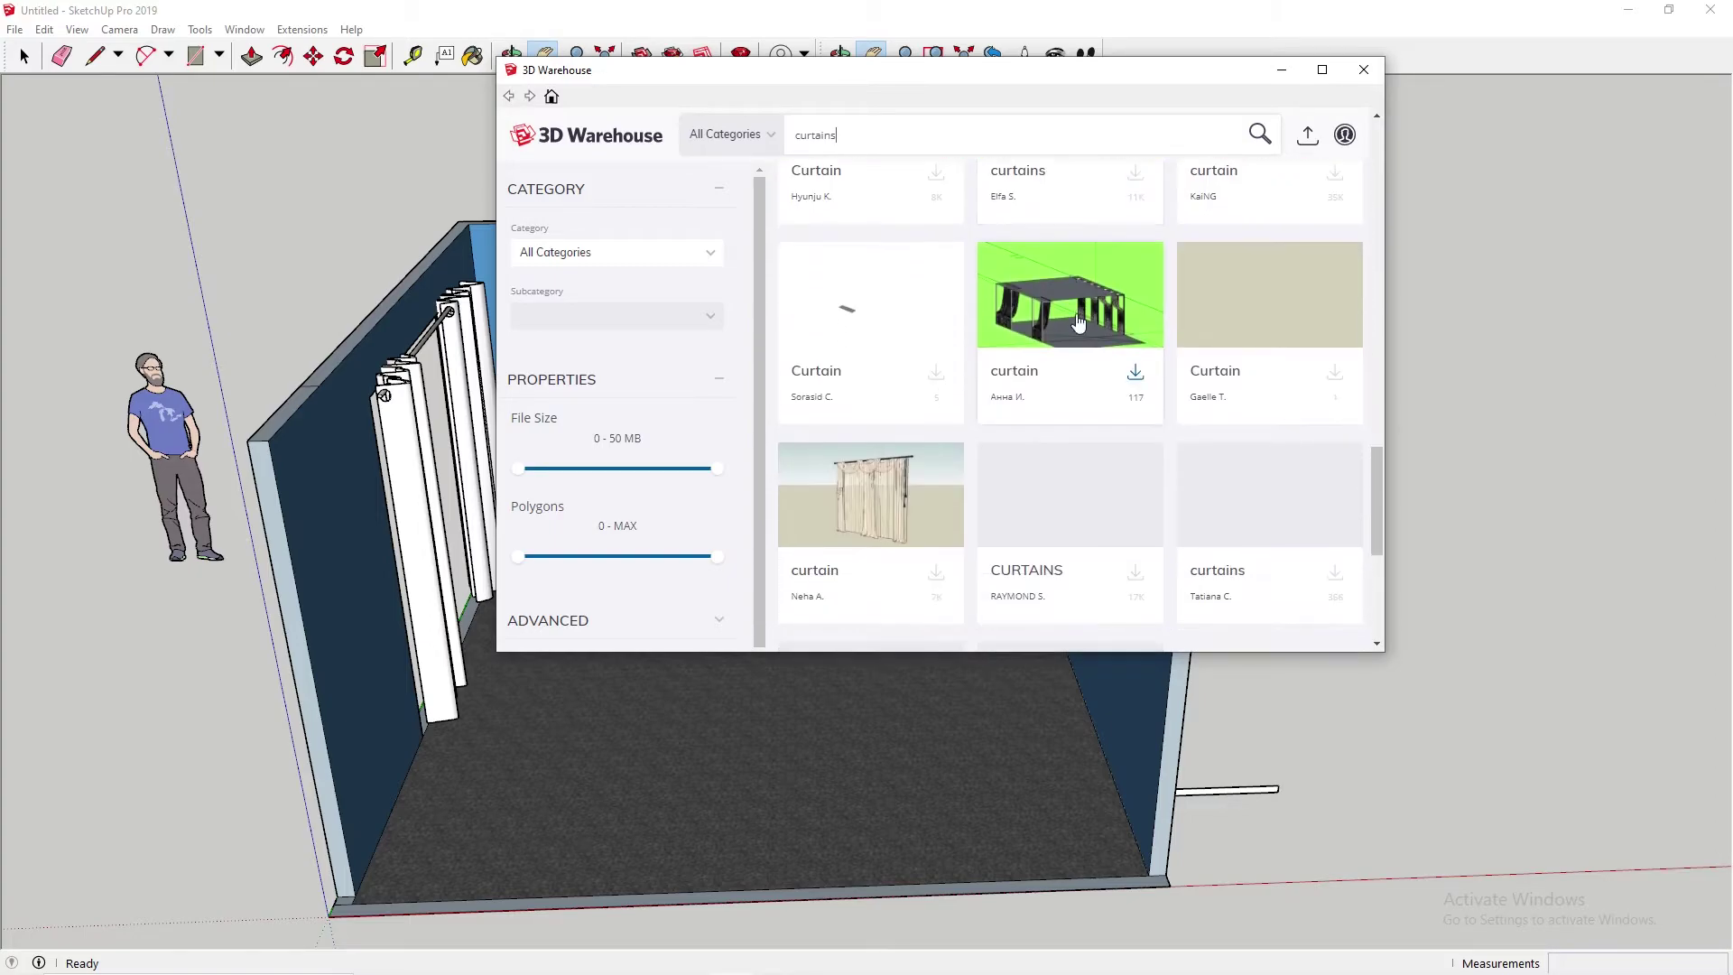
scroll(1192, 352, "up", 1)
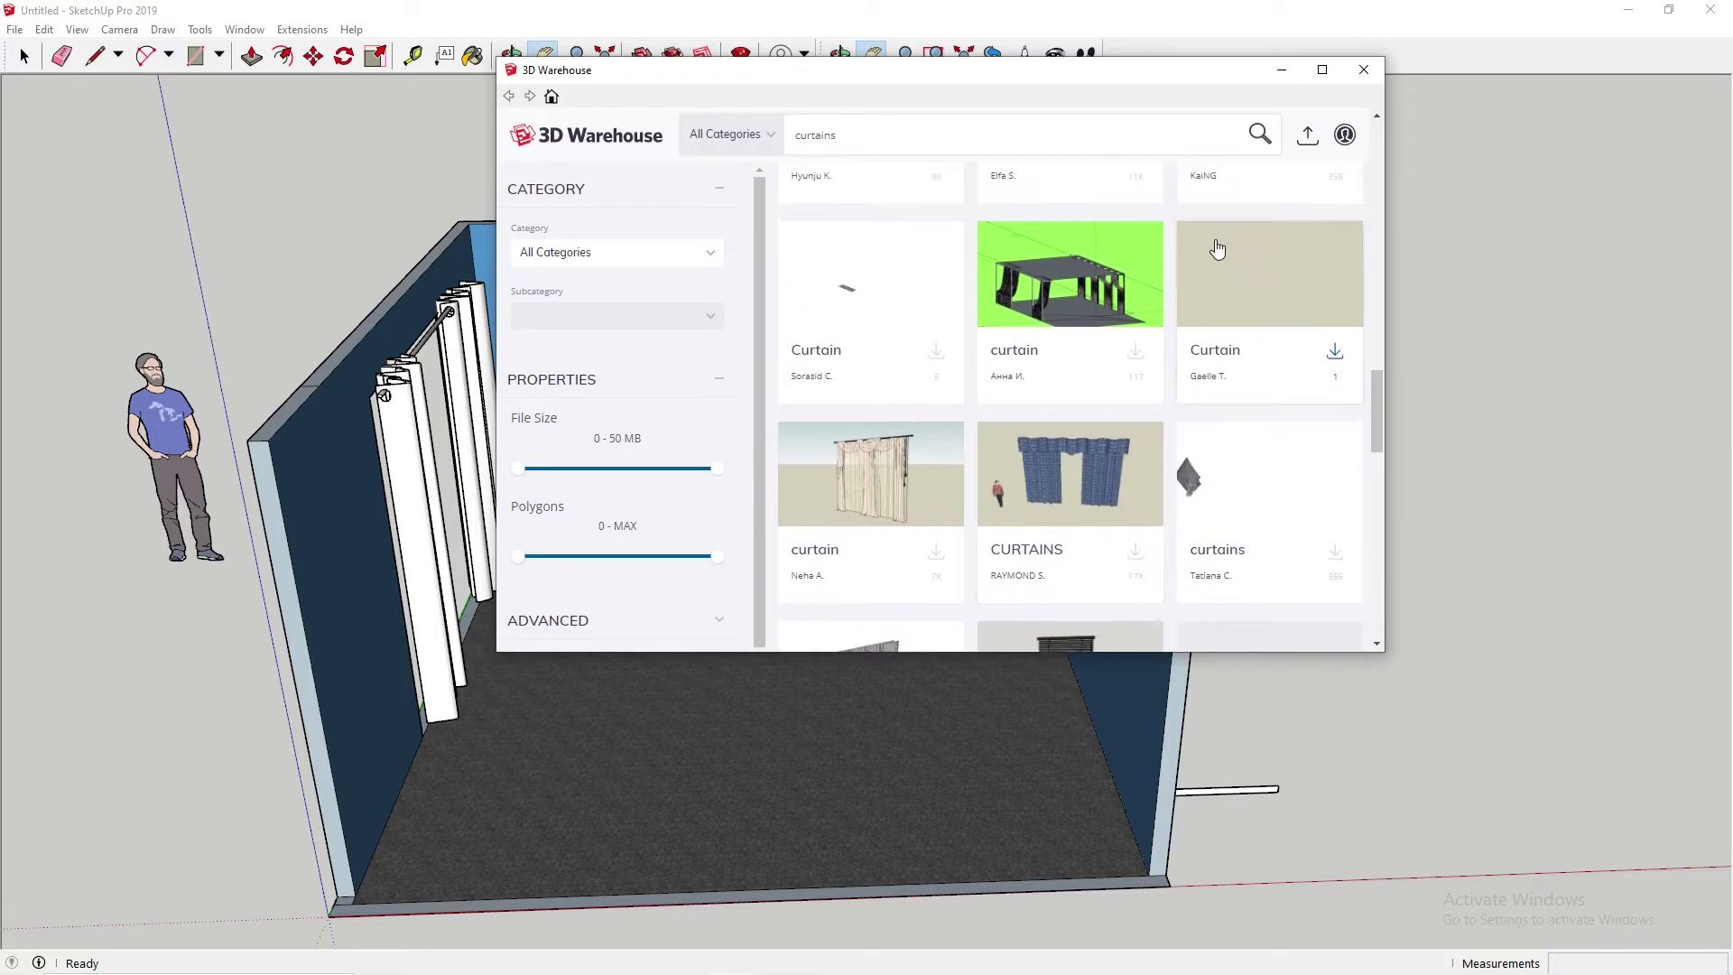
- Look through the 3D Warehouse curtain models in an enlarged window, going back to the first results
left_click(1320, 69)
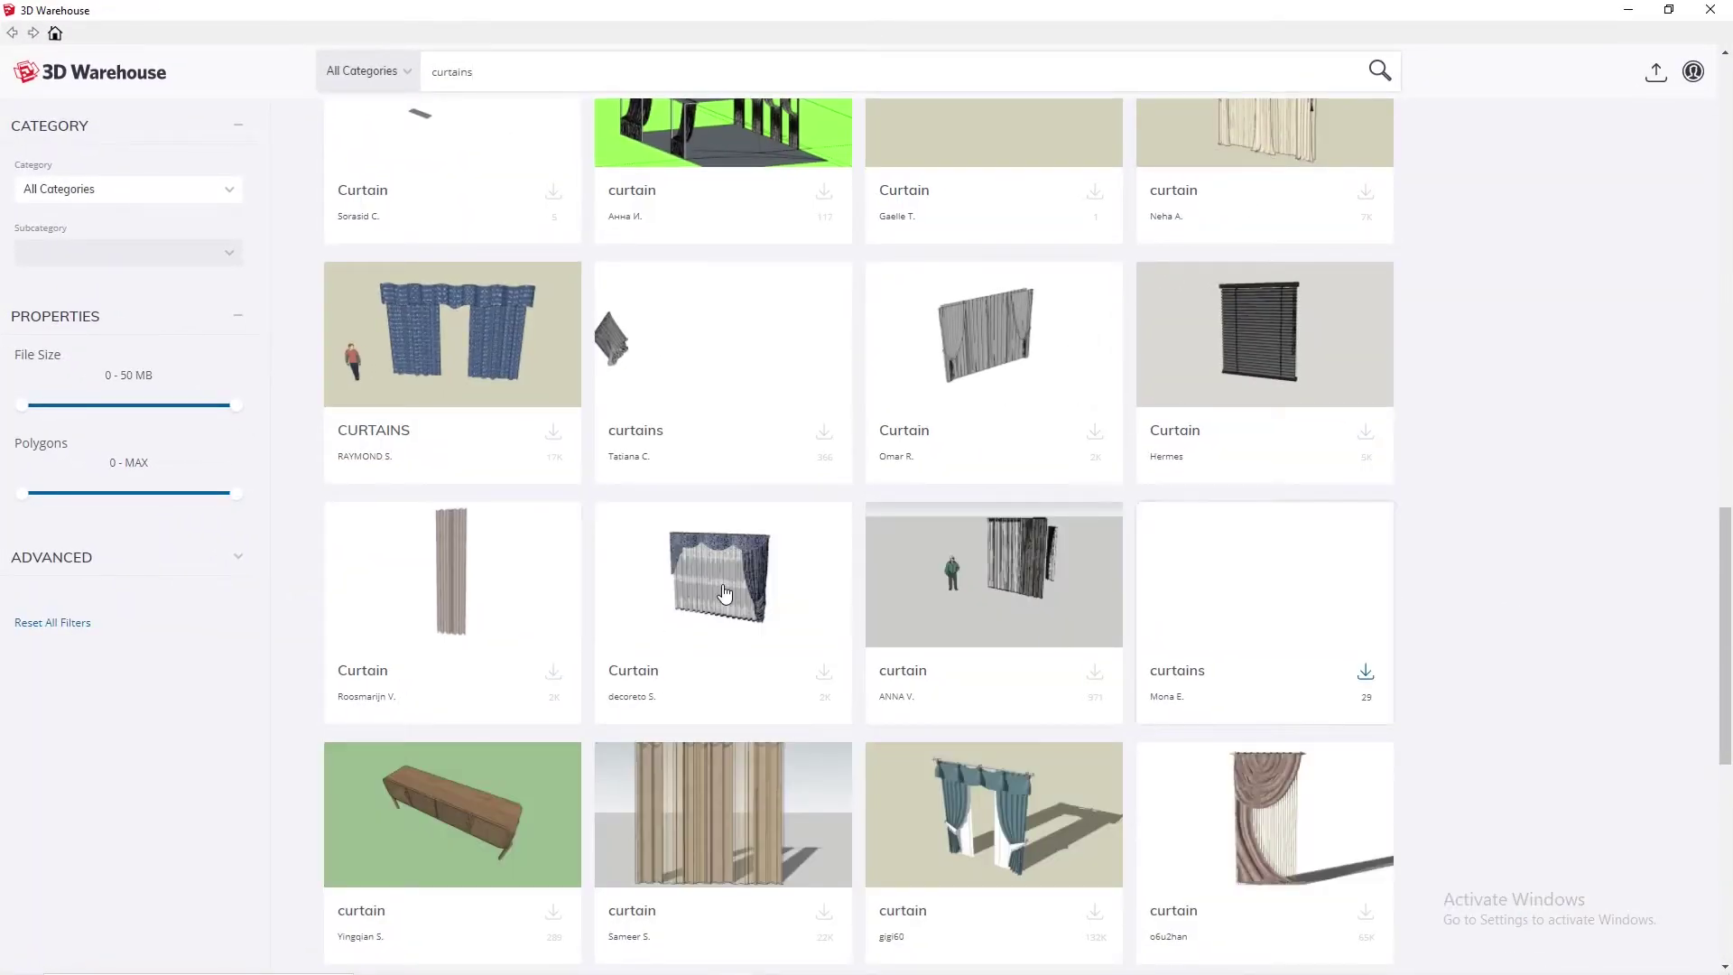
scroll(1271, 524, "down", 3)
scroll(612, 550, "up", 6)
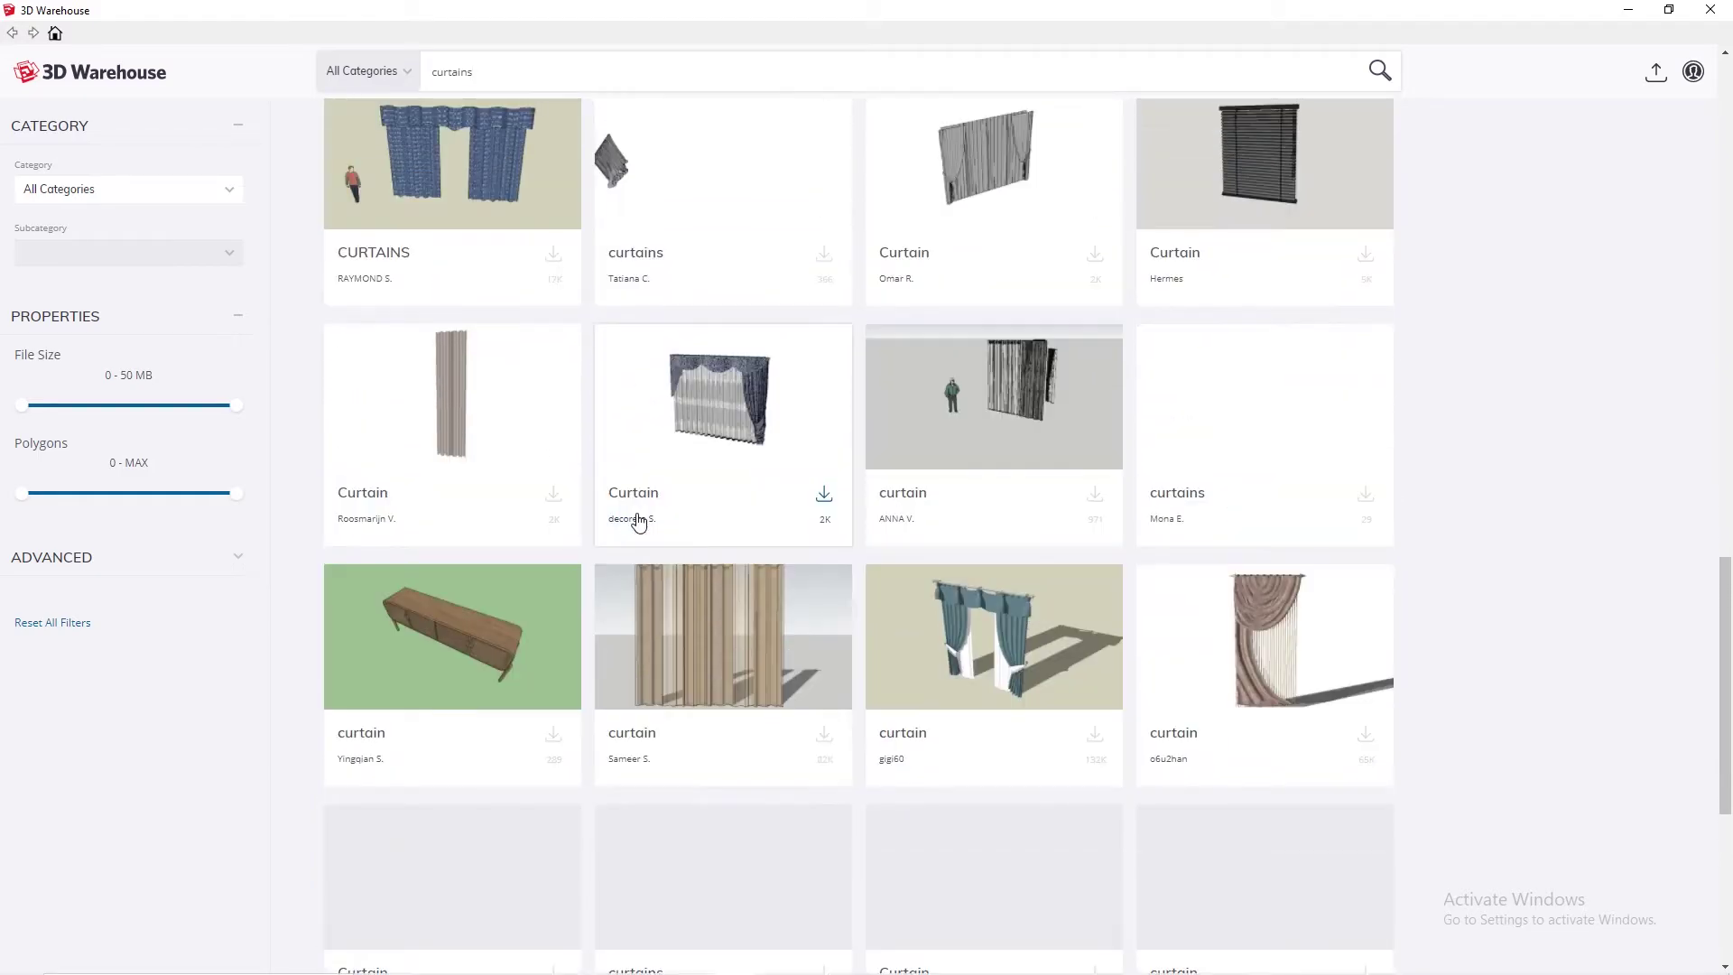
scroll(664, 506, "up", 4)
scroll(785, 505, "up", 2)
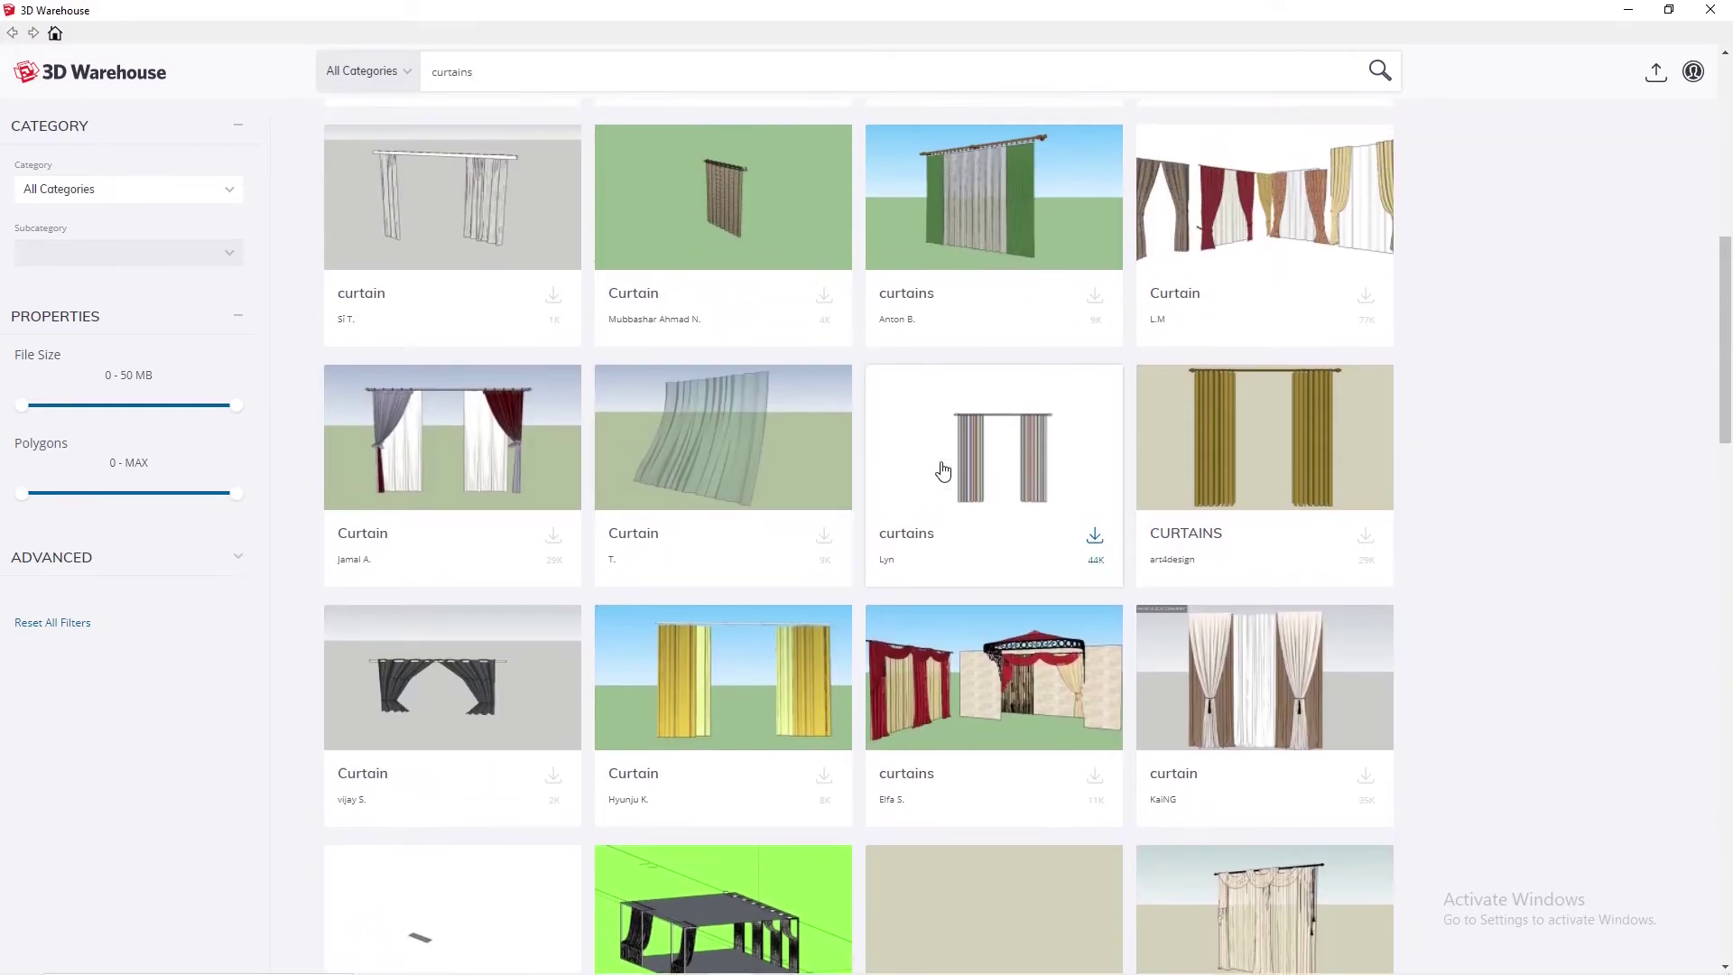
scroll(787, 514, "up", 3)
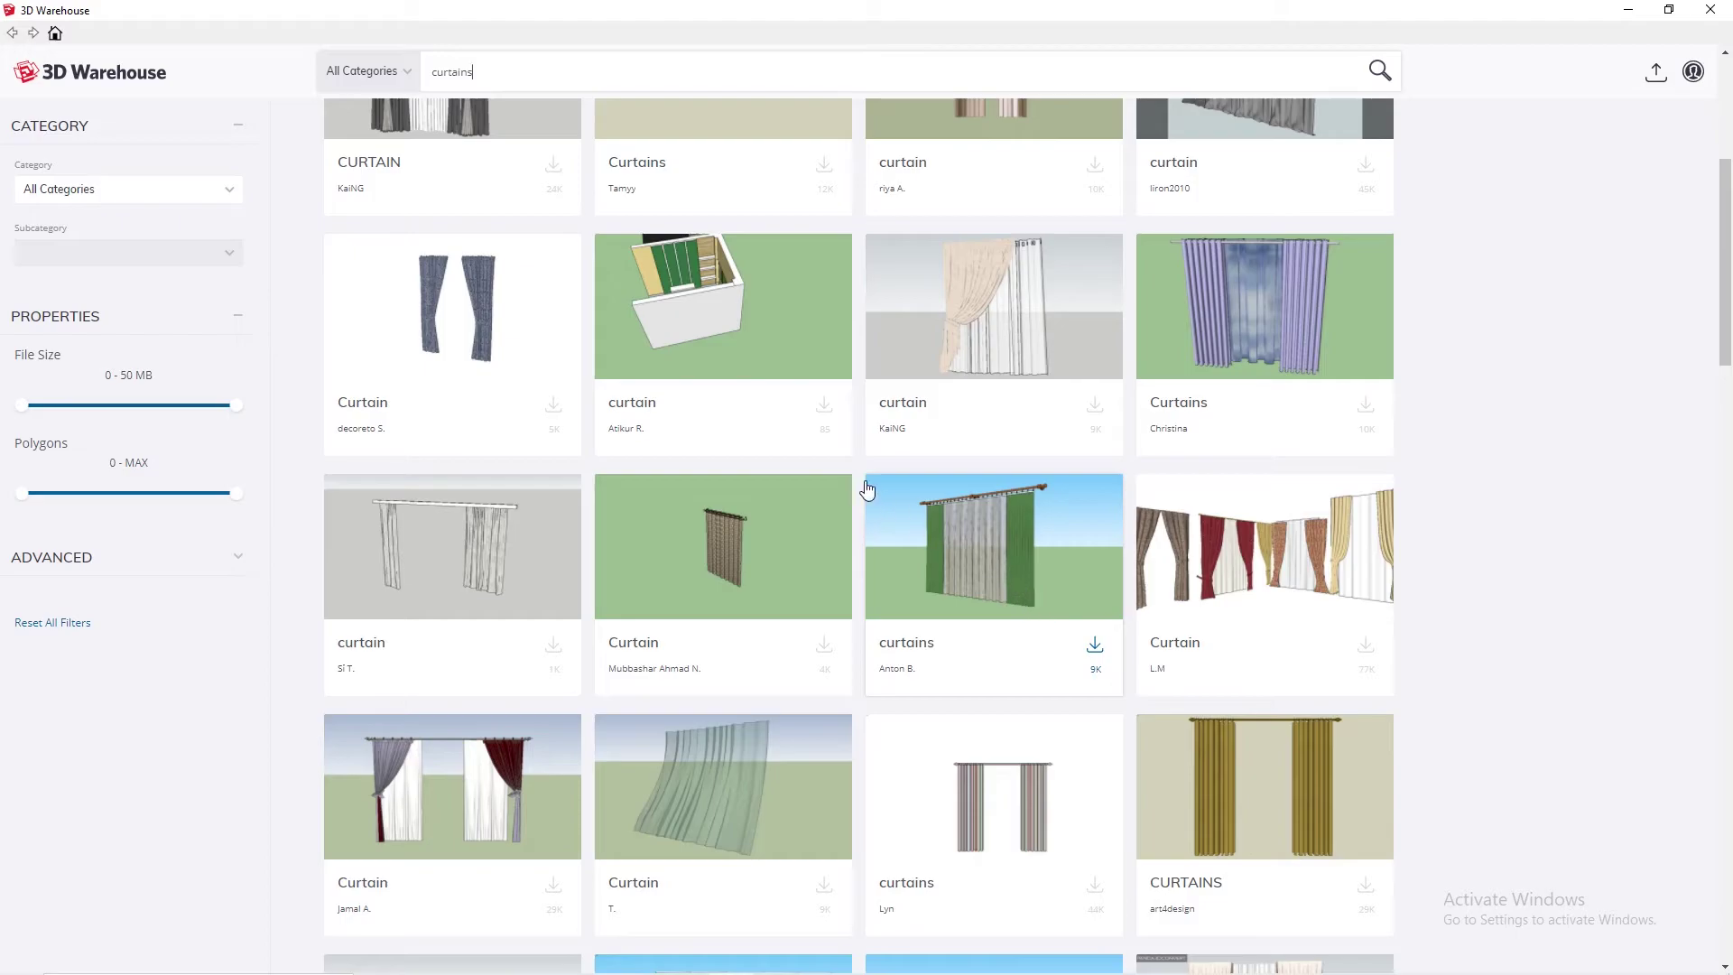
scroll(813, 469, "up", 1)
scroll(785, 464, "up", 2)
scroll(816, 460, "up", 2)
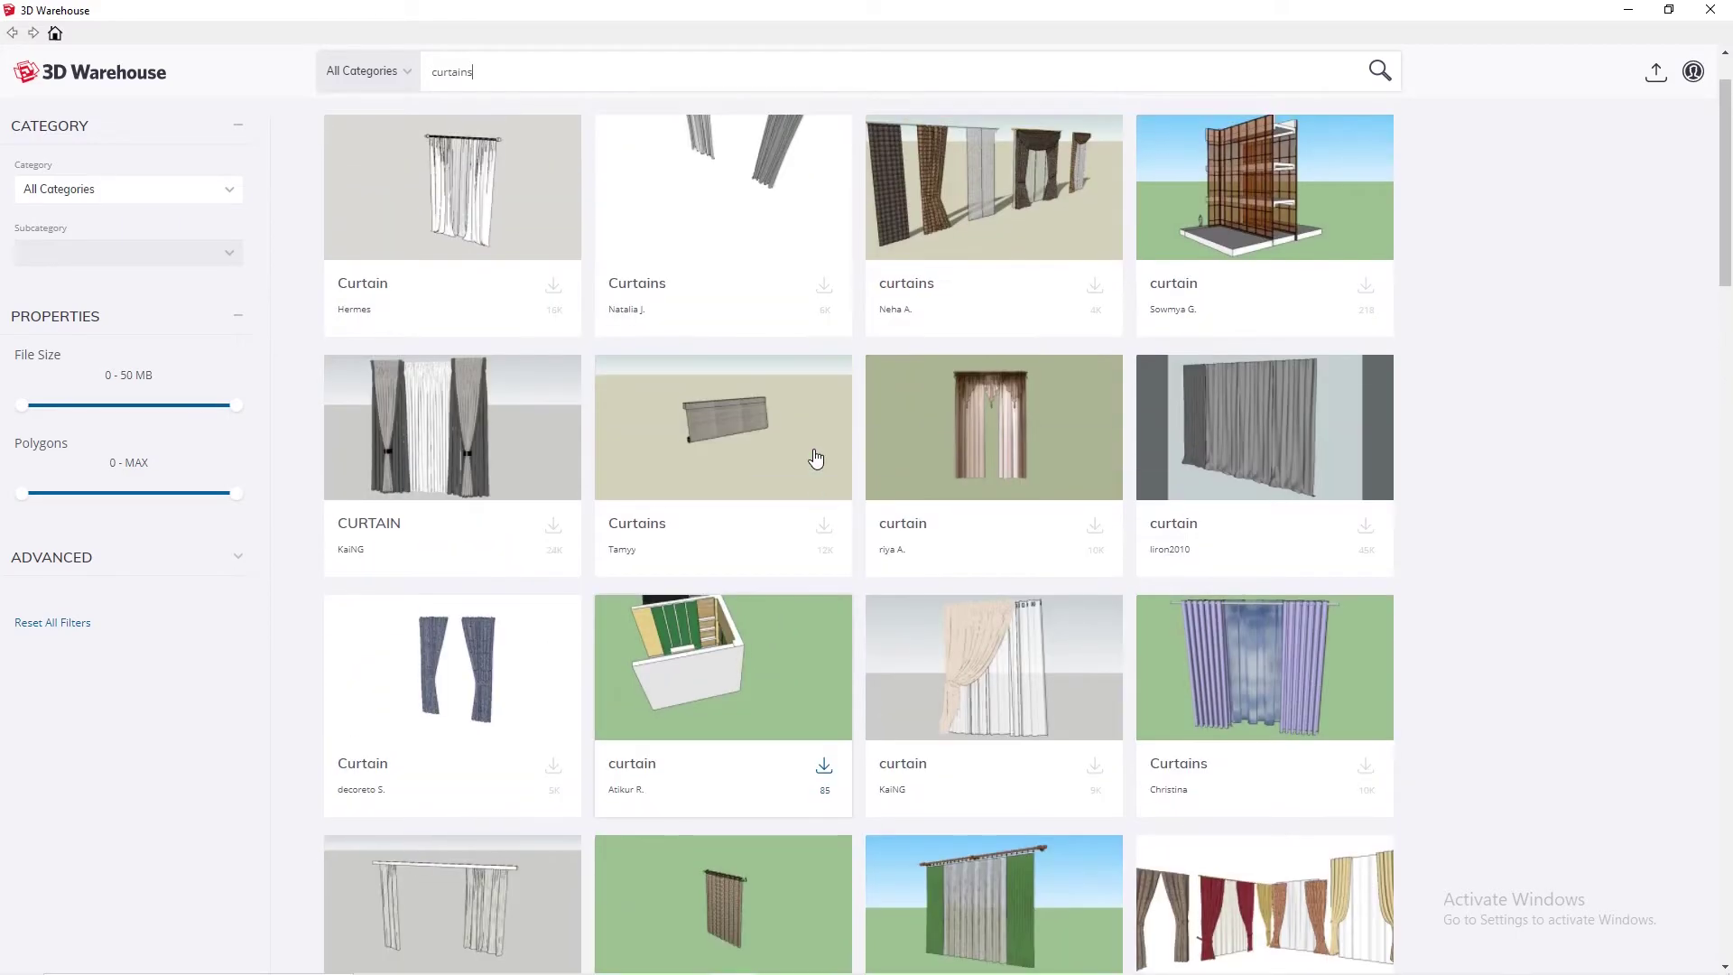
scroll(884, 379, "up", 1)
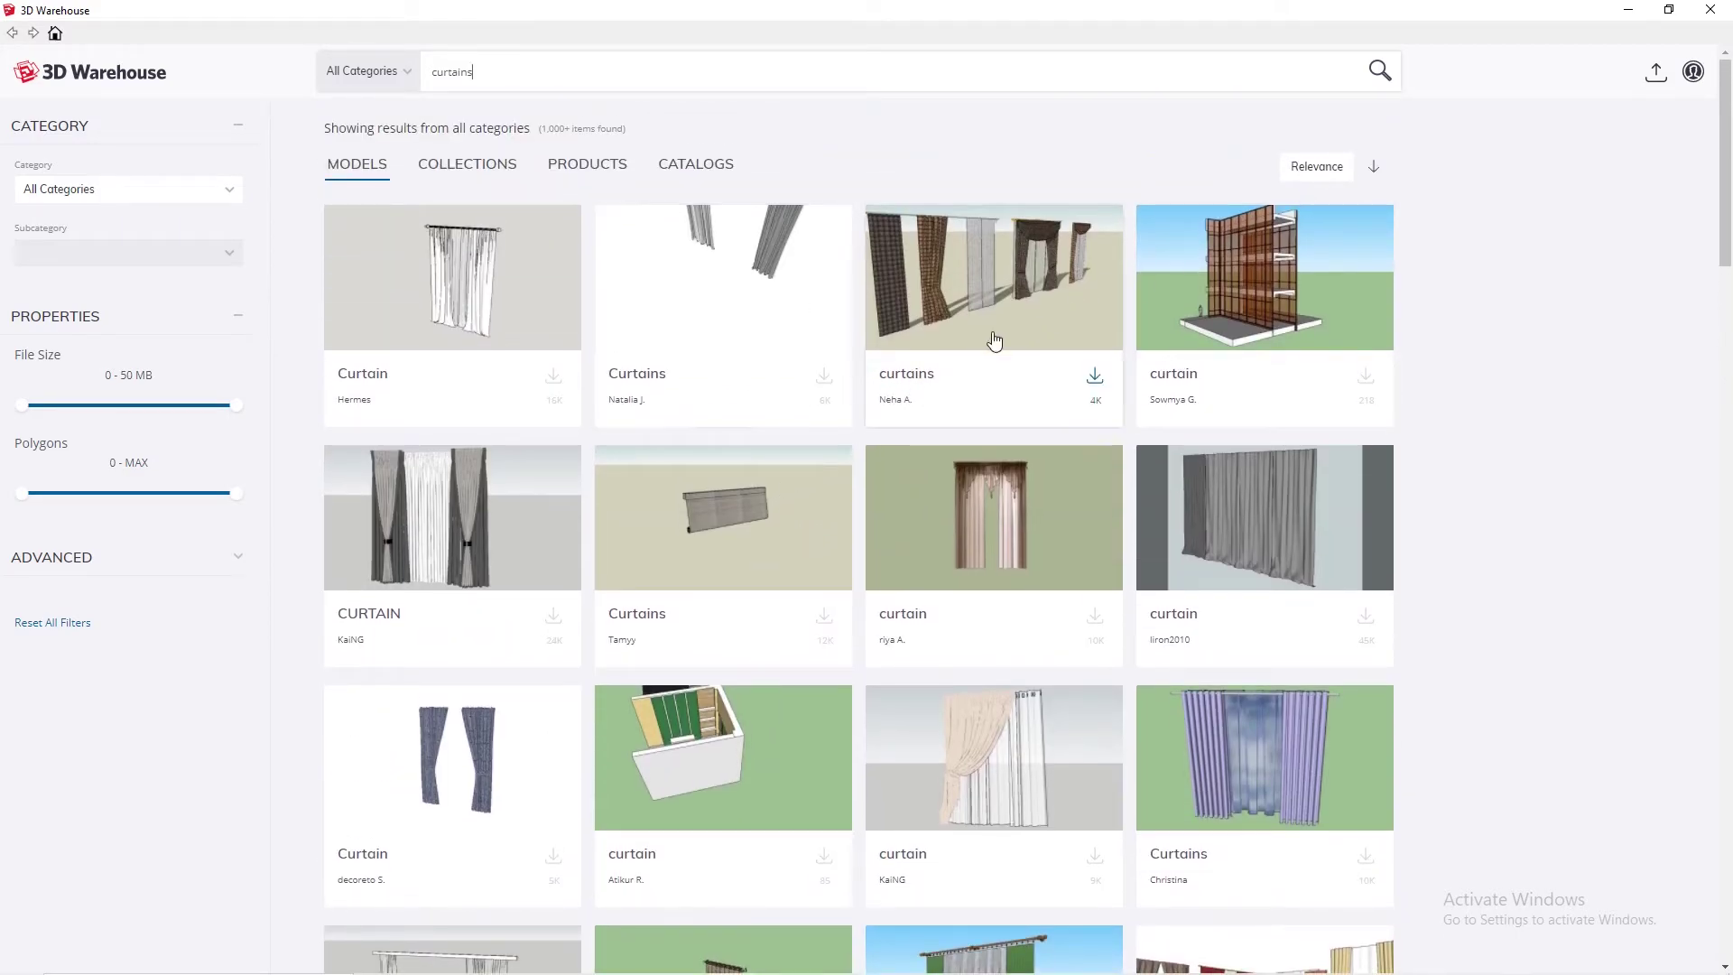
- Load the first Curtain model, with white drapes on a dark rod, directly into the model and place it in the room
left_click(555, 379)
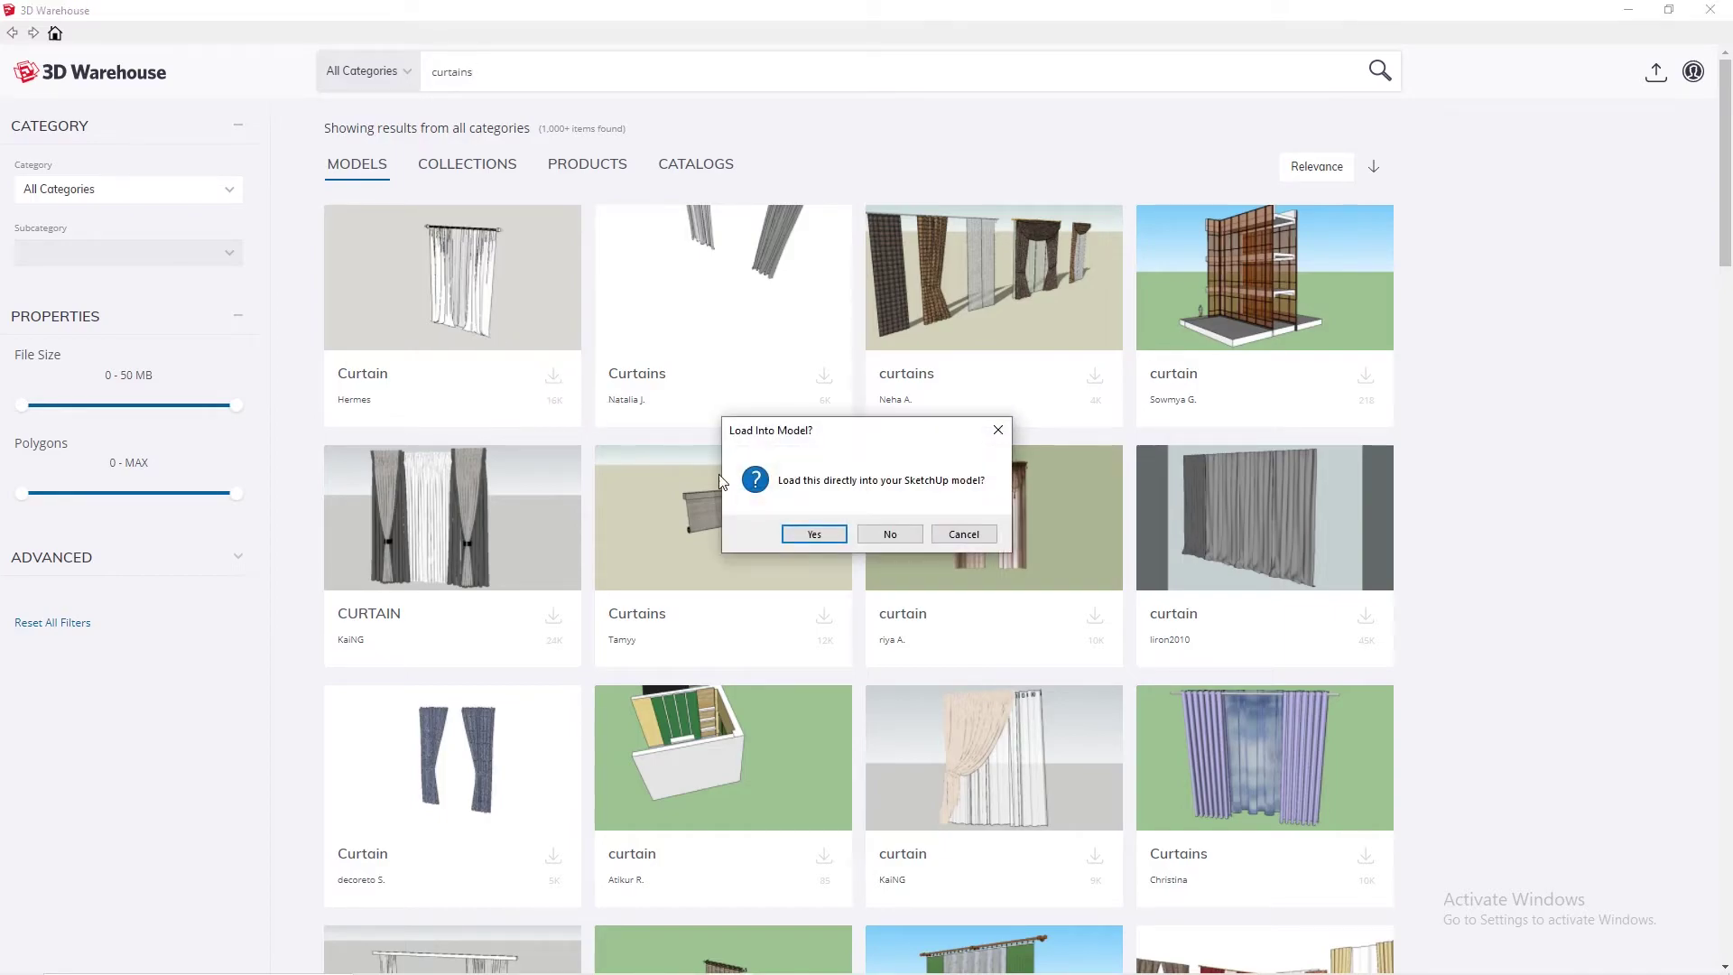
left_click(815, 536)
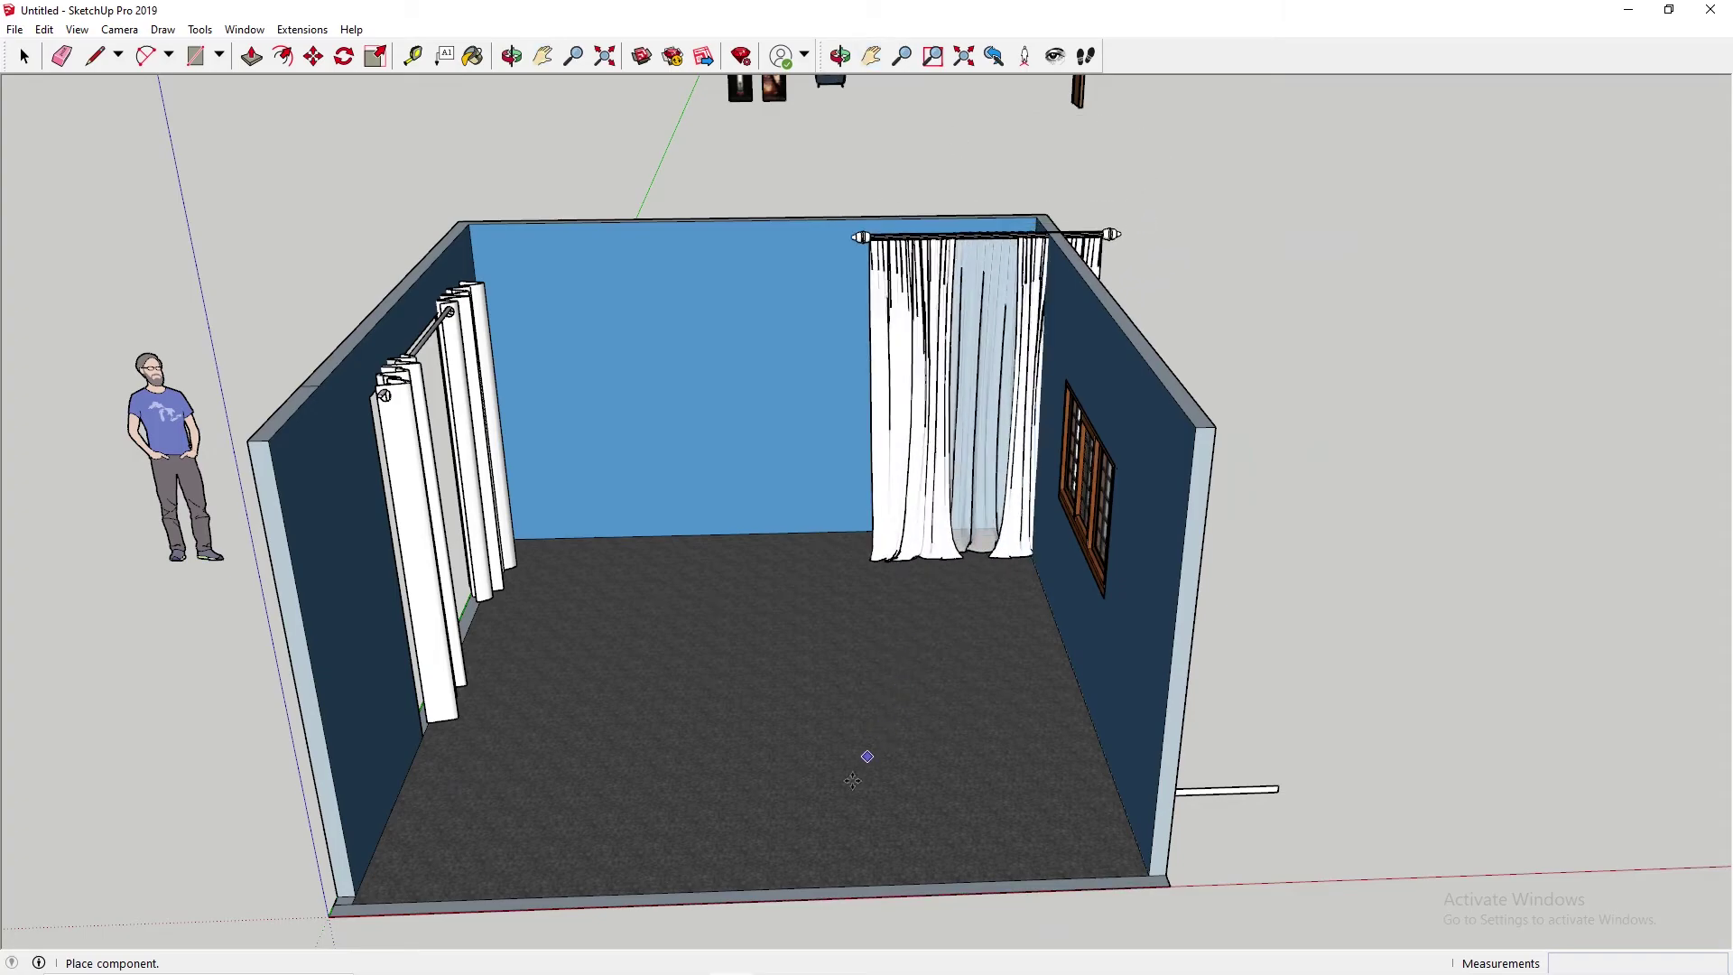
left_click(673, 912)
middle_click_drag(888, 519, 935, 485)
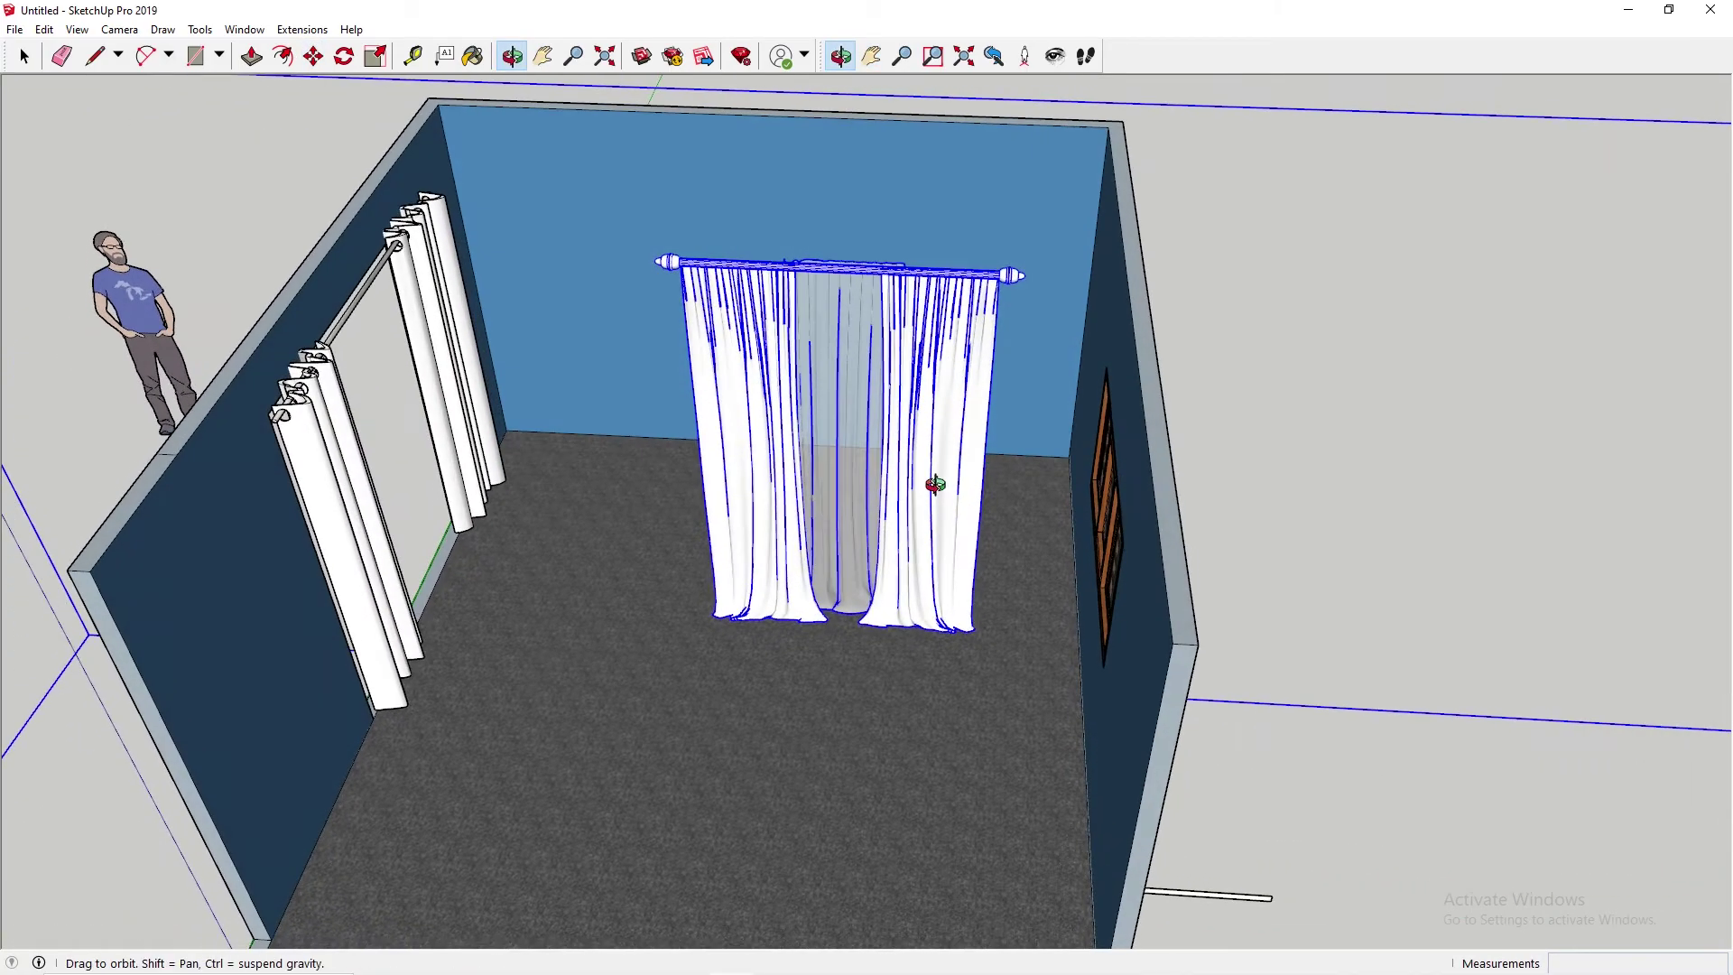
key("space")
scroll(1135, 355, "down", 3)
scroll(1293, 420, "down", 4)
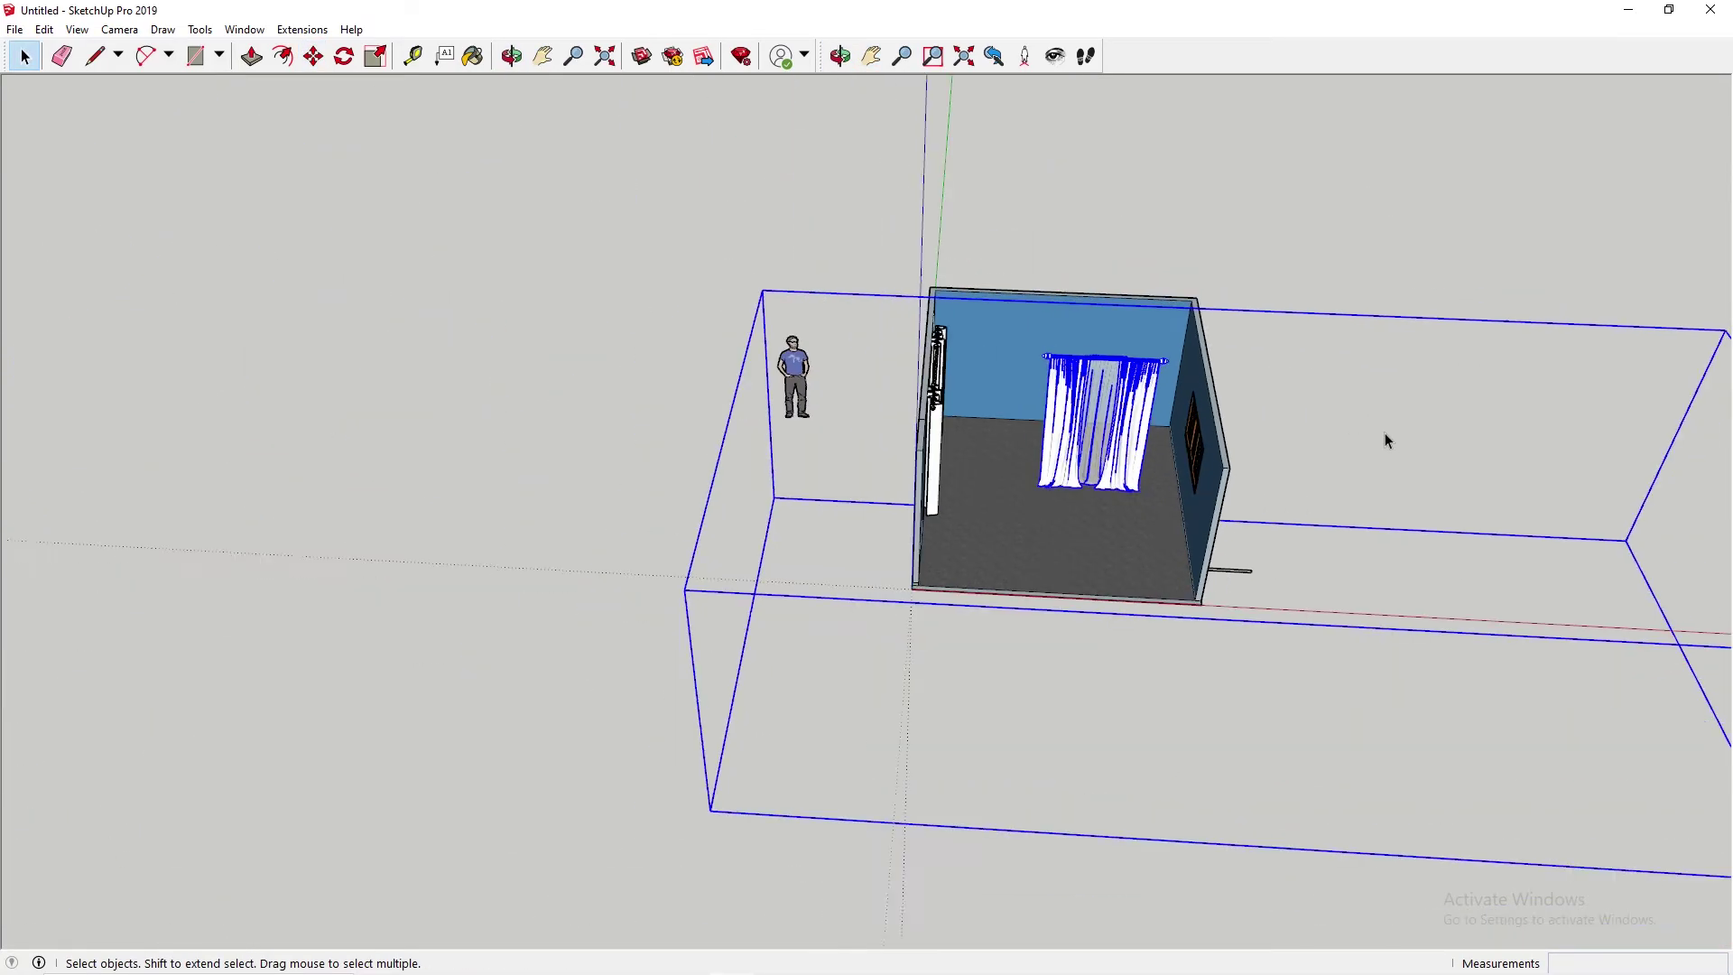
left_click(1393, 261)
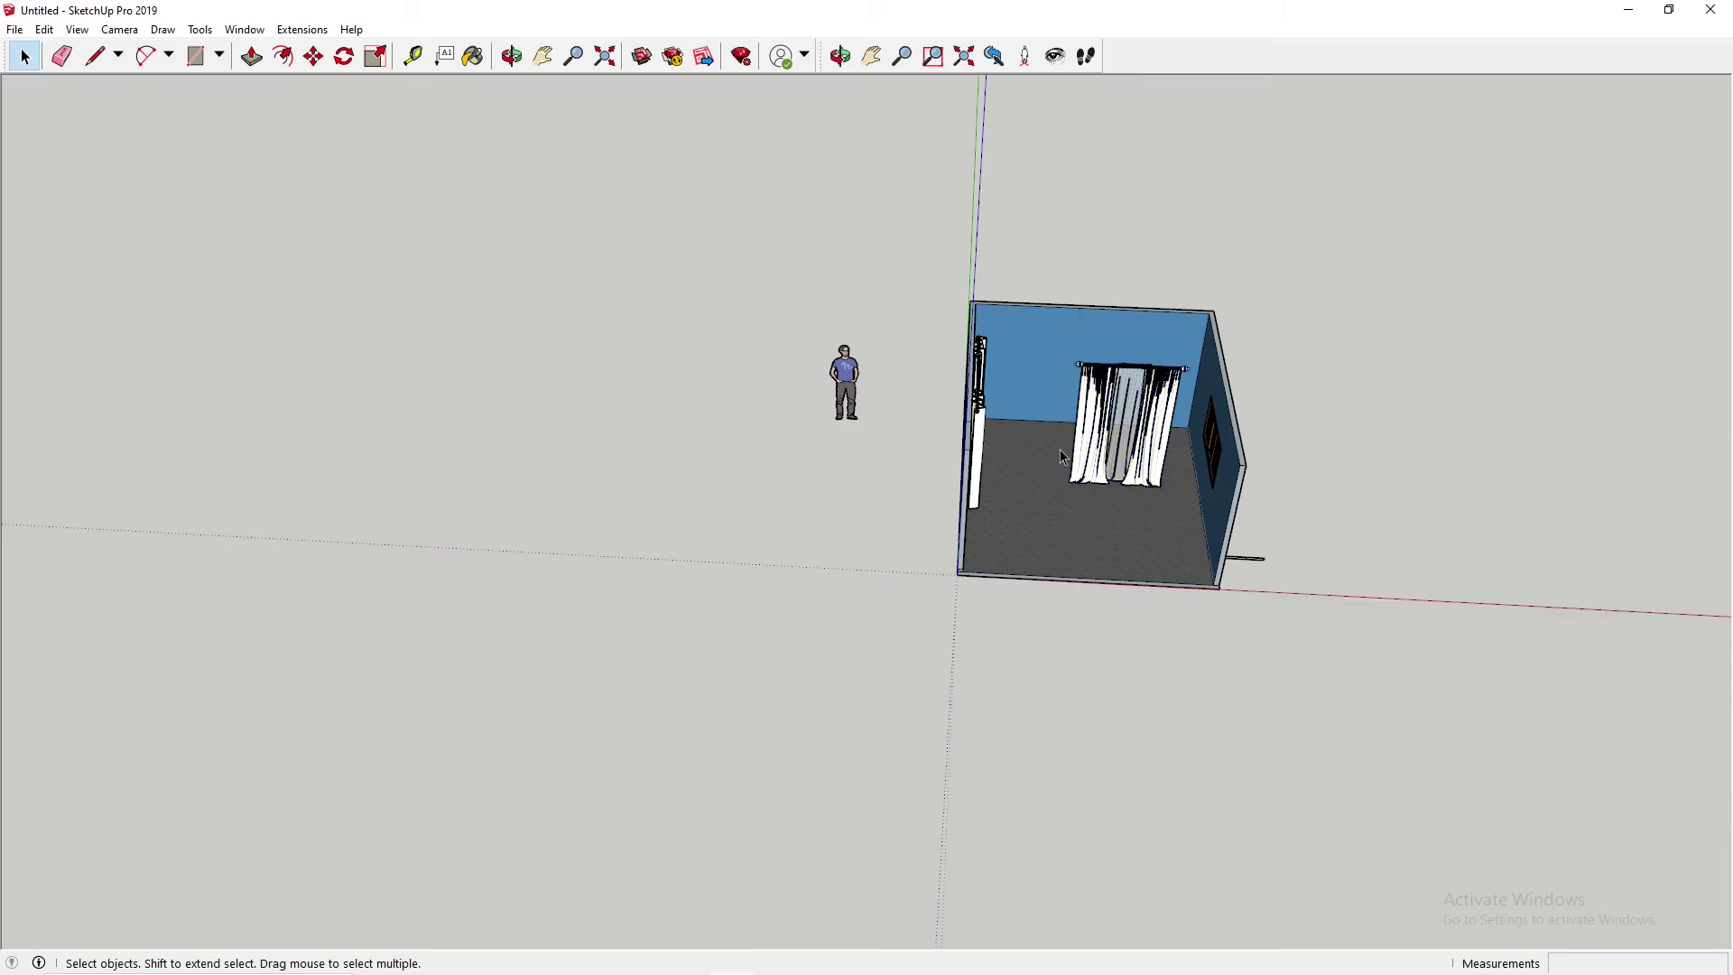
double_click(1139, 397)
left_click(1140, 397)
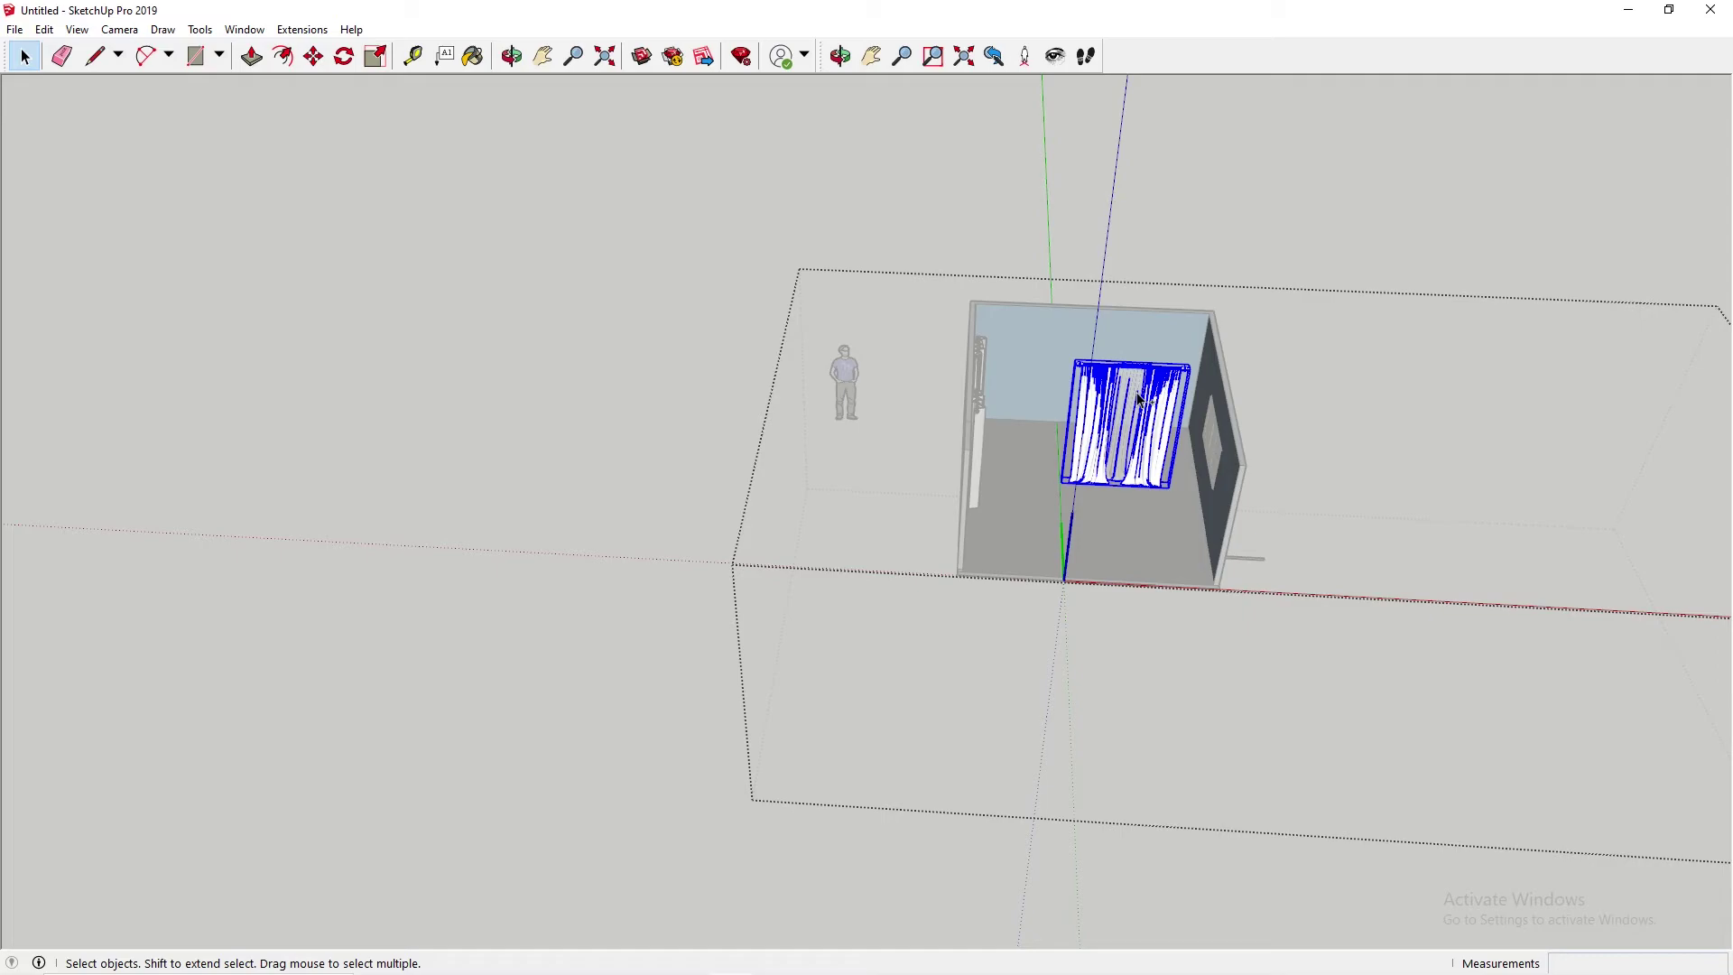
key("Delete")
left_click(563, 451)
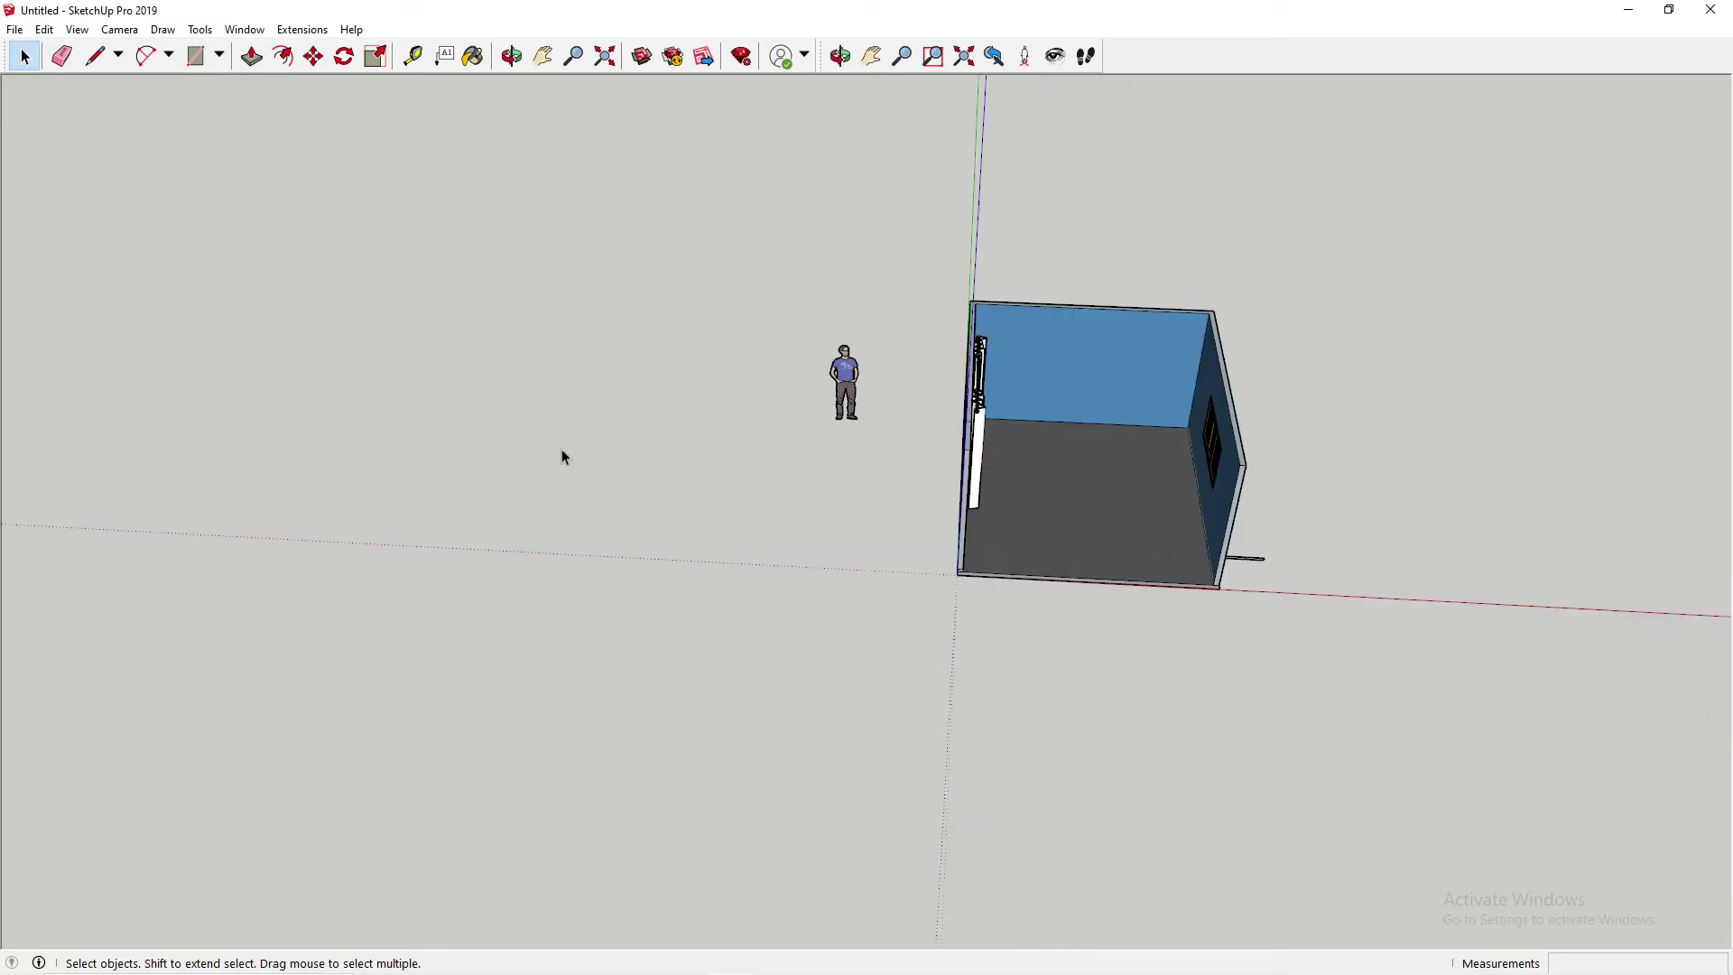
double_click(1140, 473)
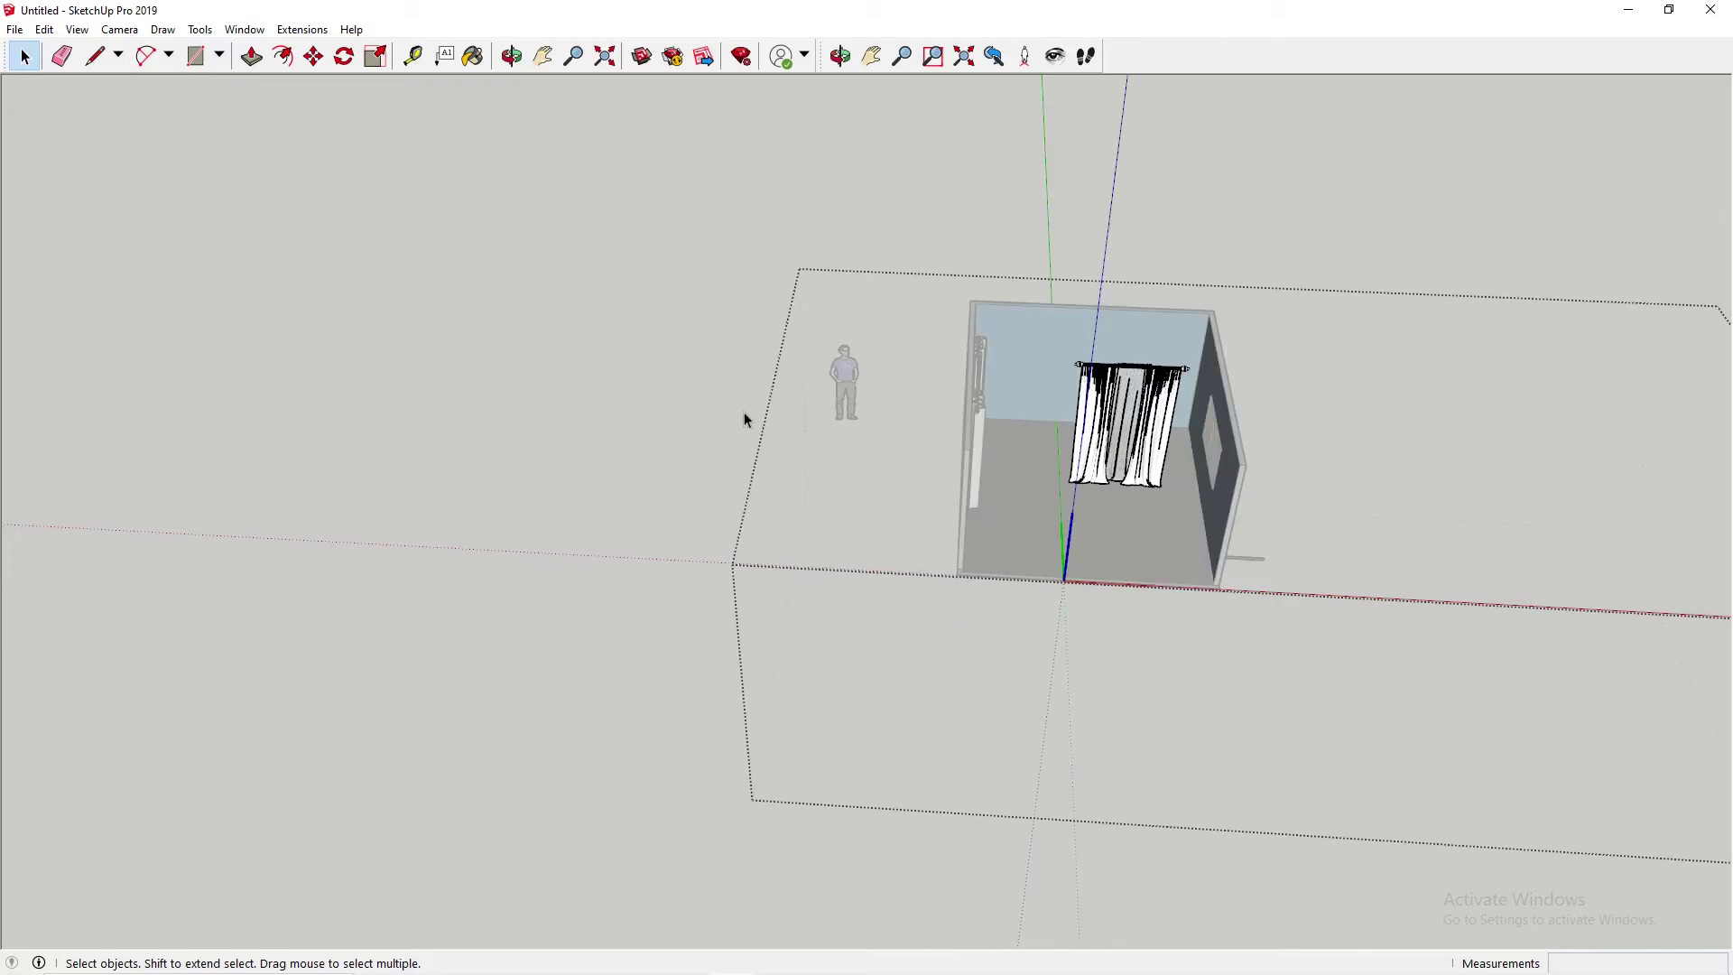
left_click(491, 361)
- Explode the newly placed curtain component so that the curtain set inside it stands on its own
left_click(1164, 420)
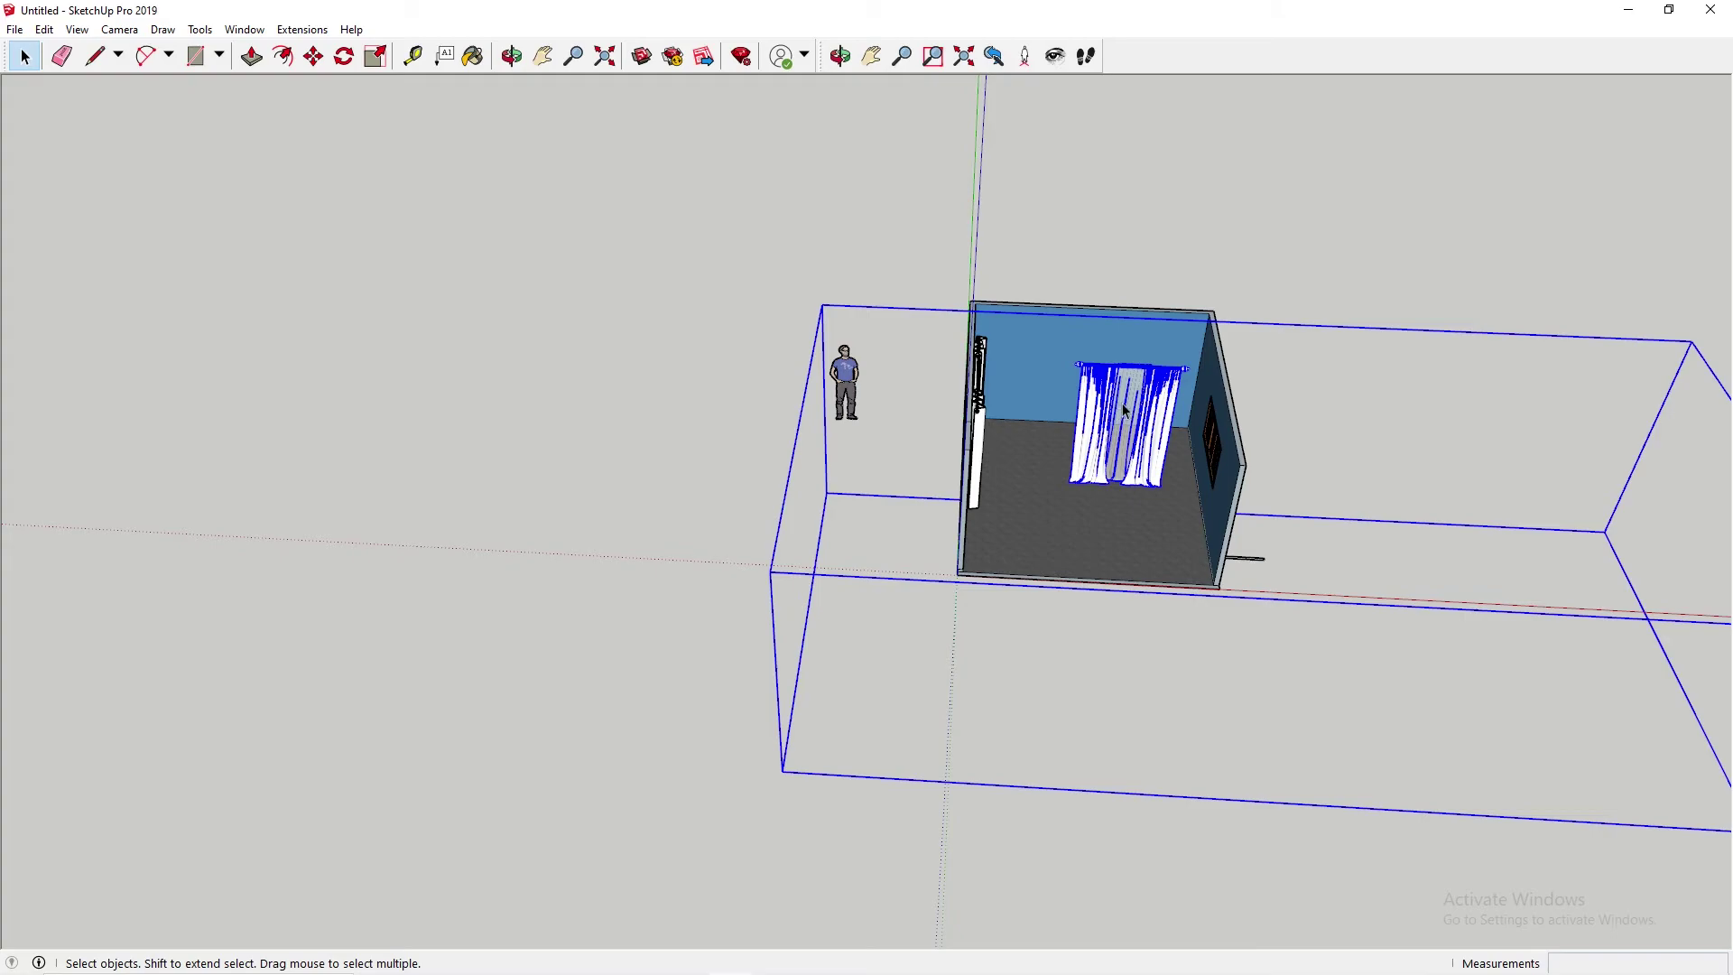
right_click(1123, 405)
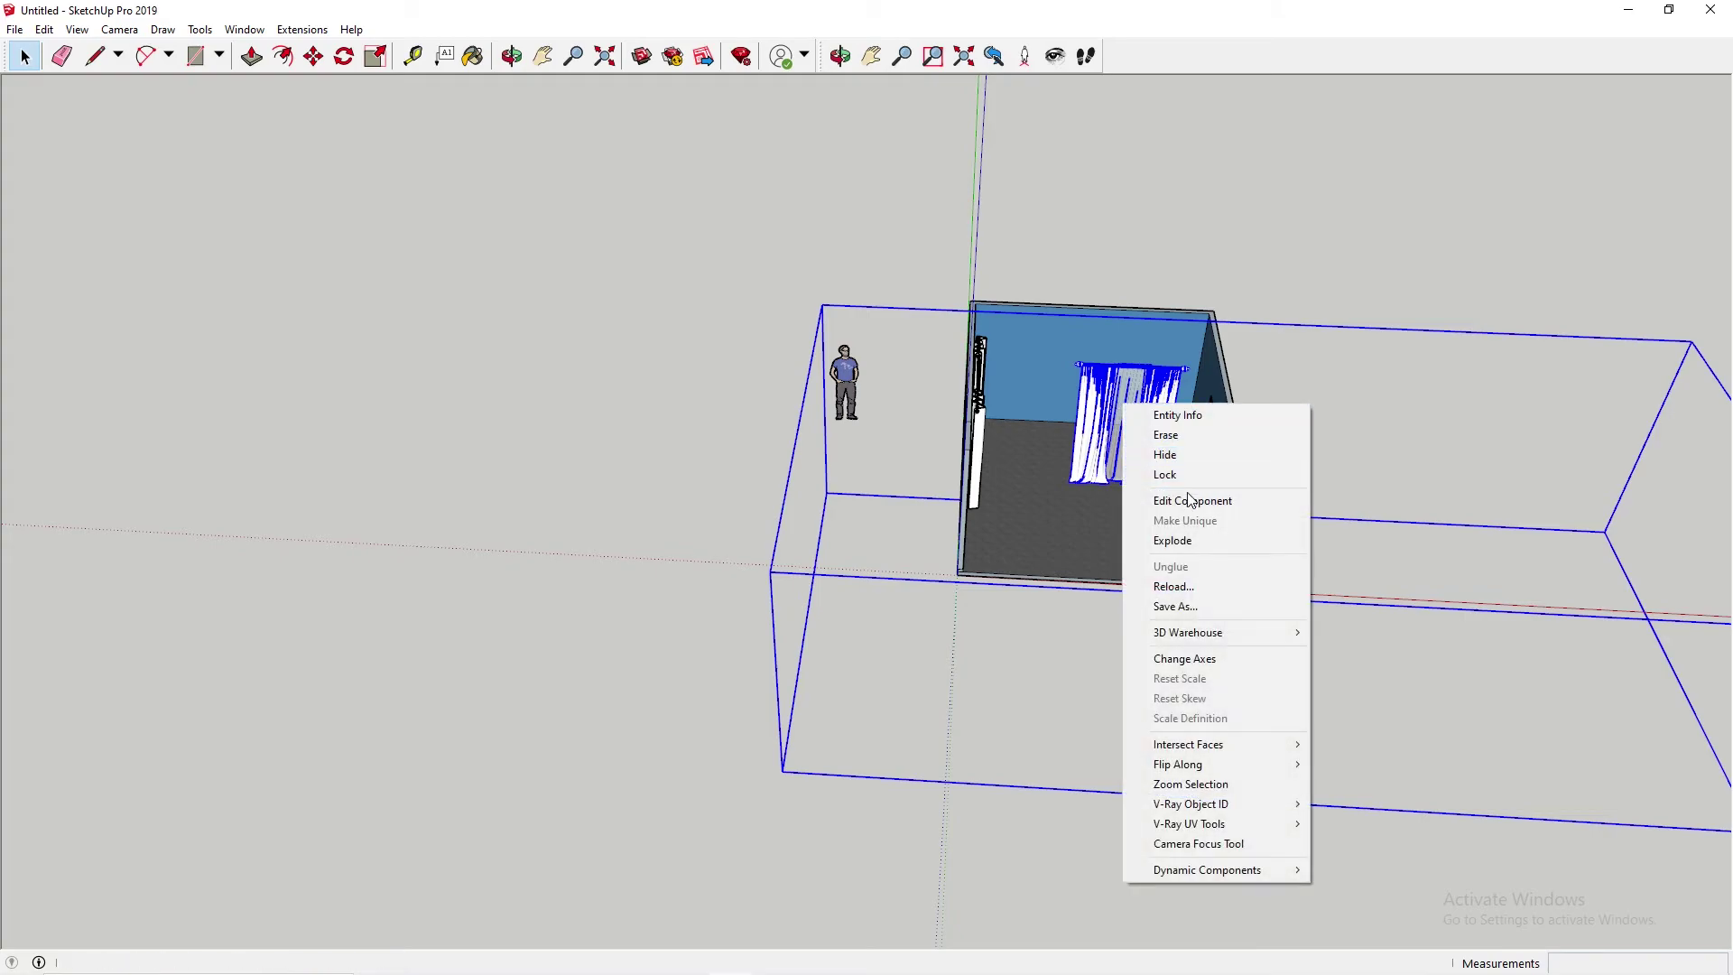
left_click(1204, 541)
left_click(1261, 224)
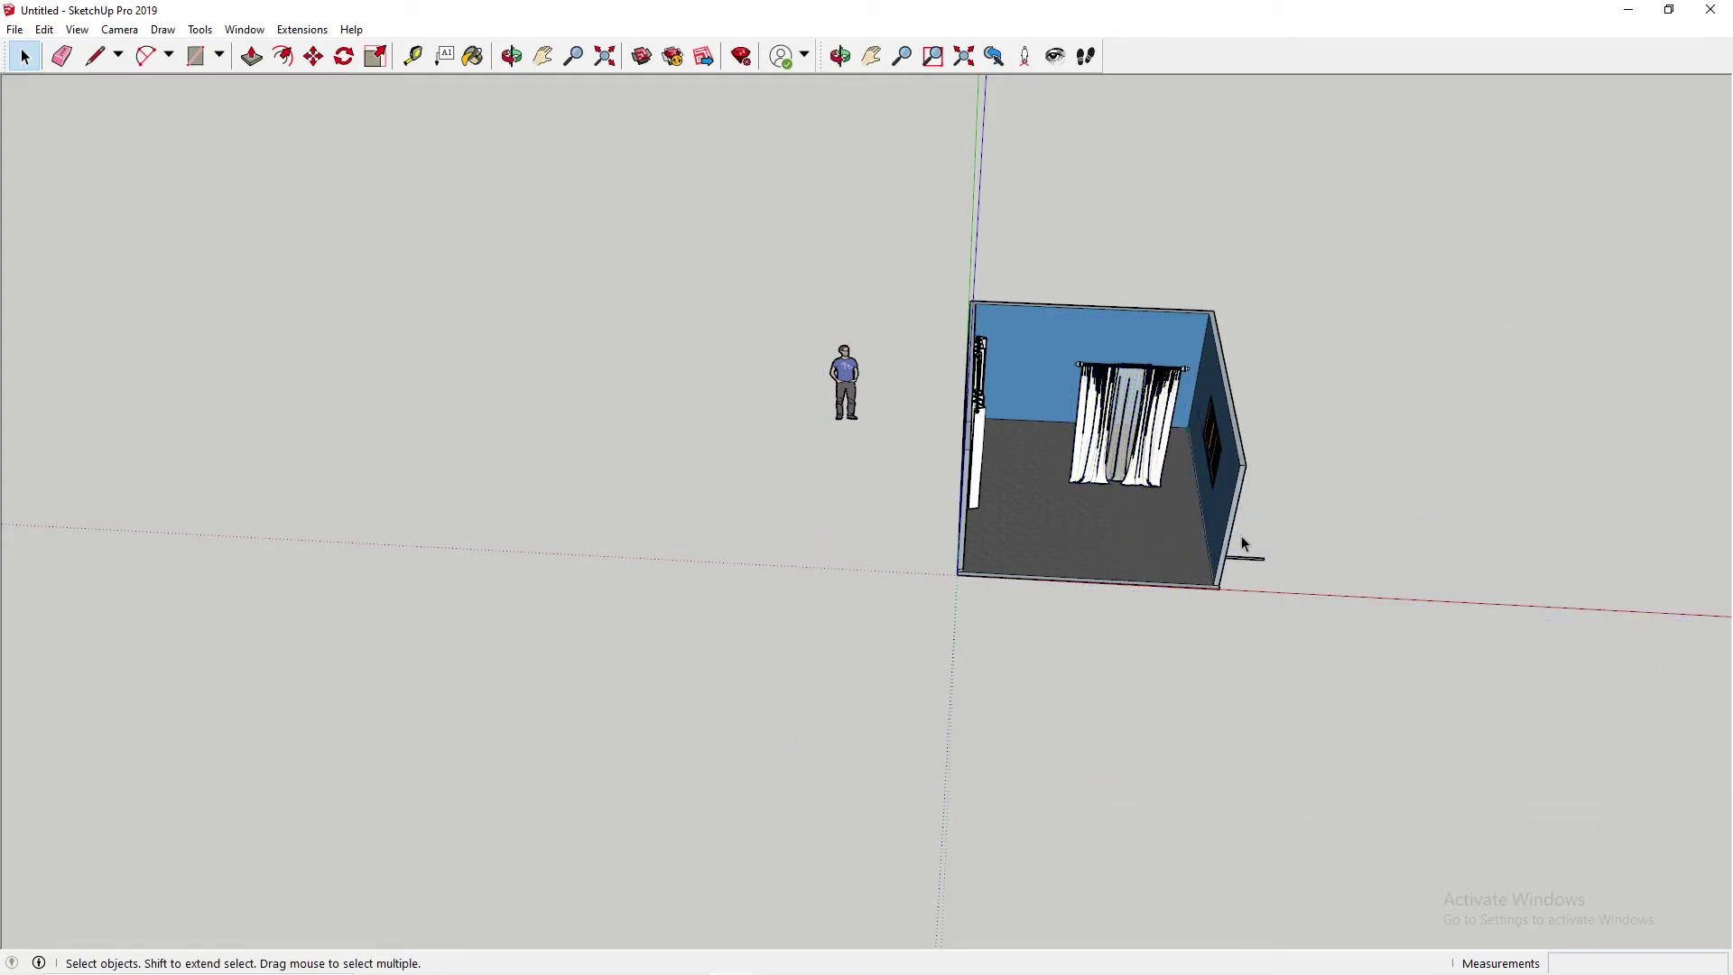
- Scale the new curtain set along the red axis to a width of 2000 mm
left_click(1161, 404)
scroll(1155, 402, "up", 5)
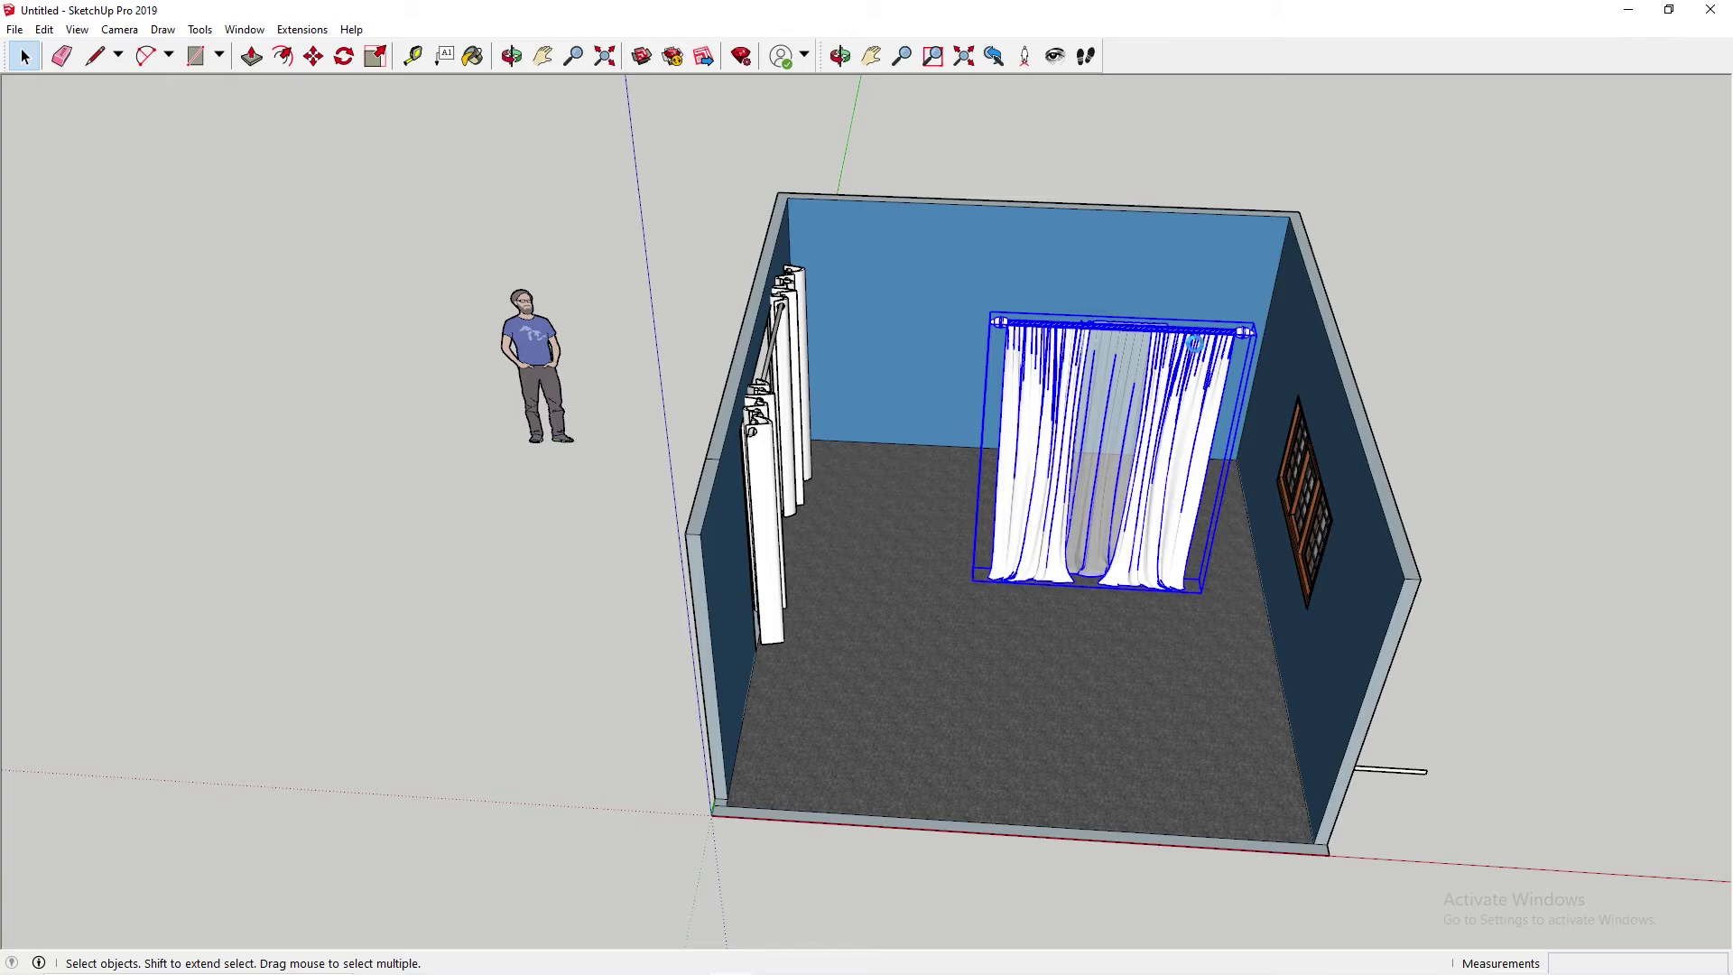
left_click(375, 56)
left_click_drag(981, 457, 956, 452)
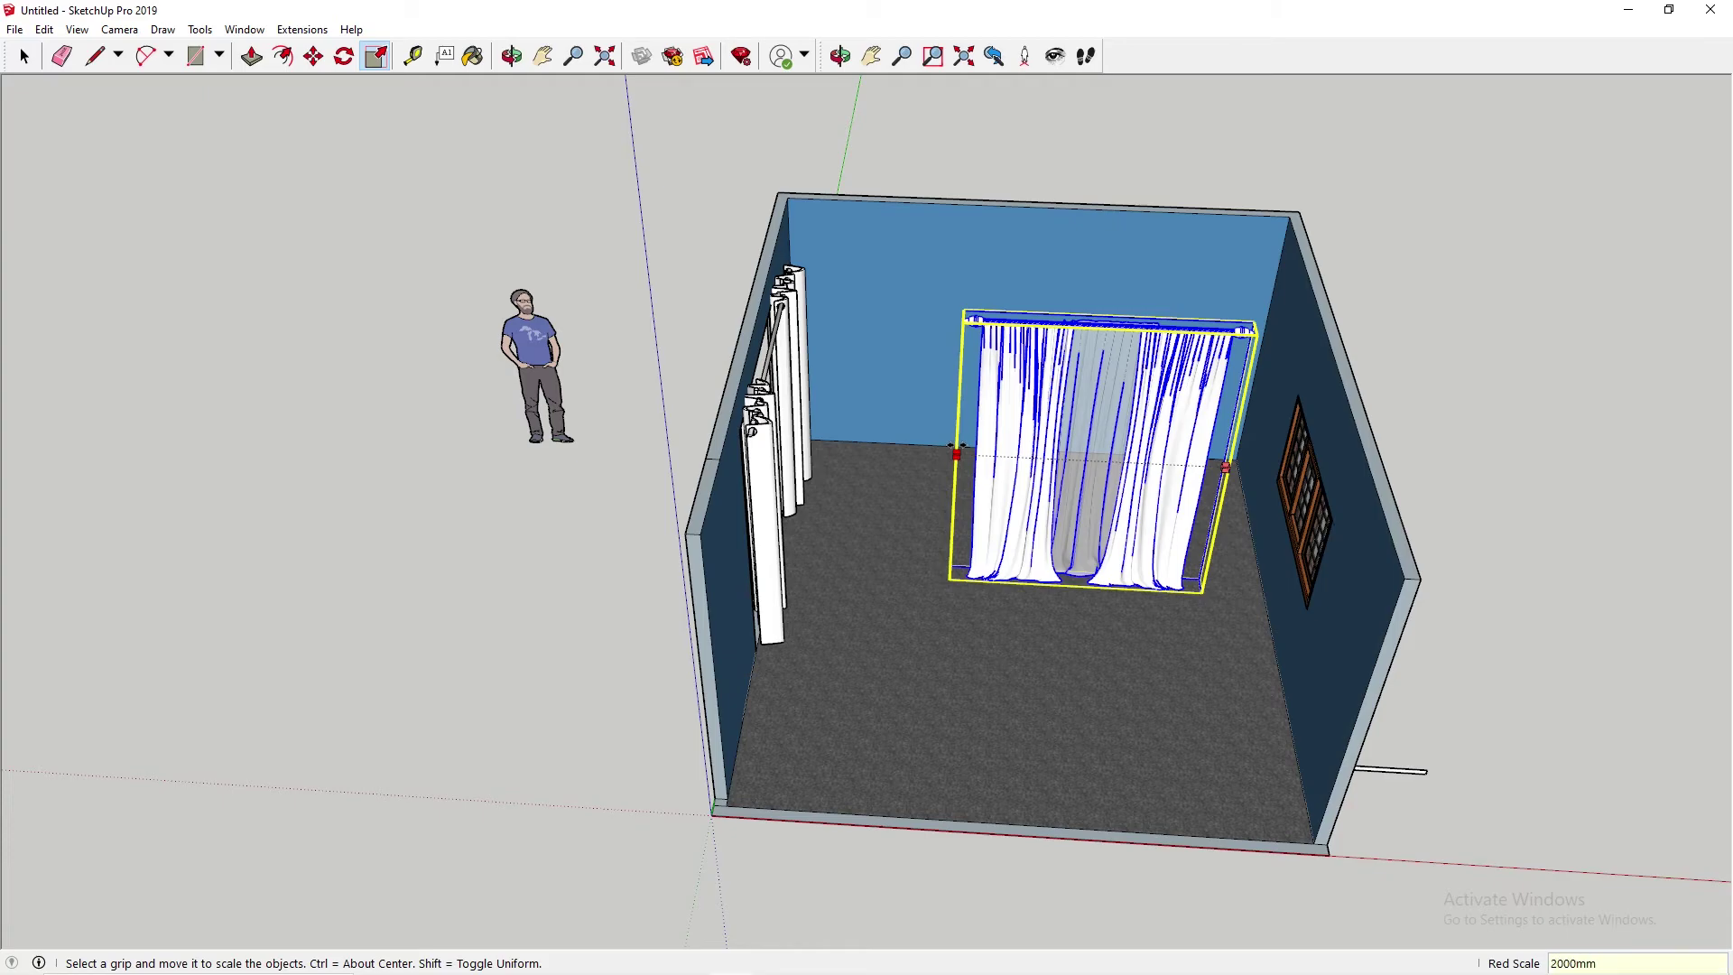
key("Return")
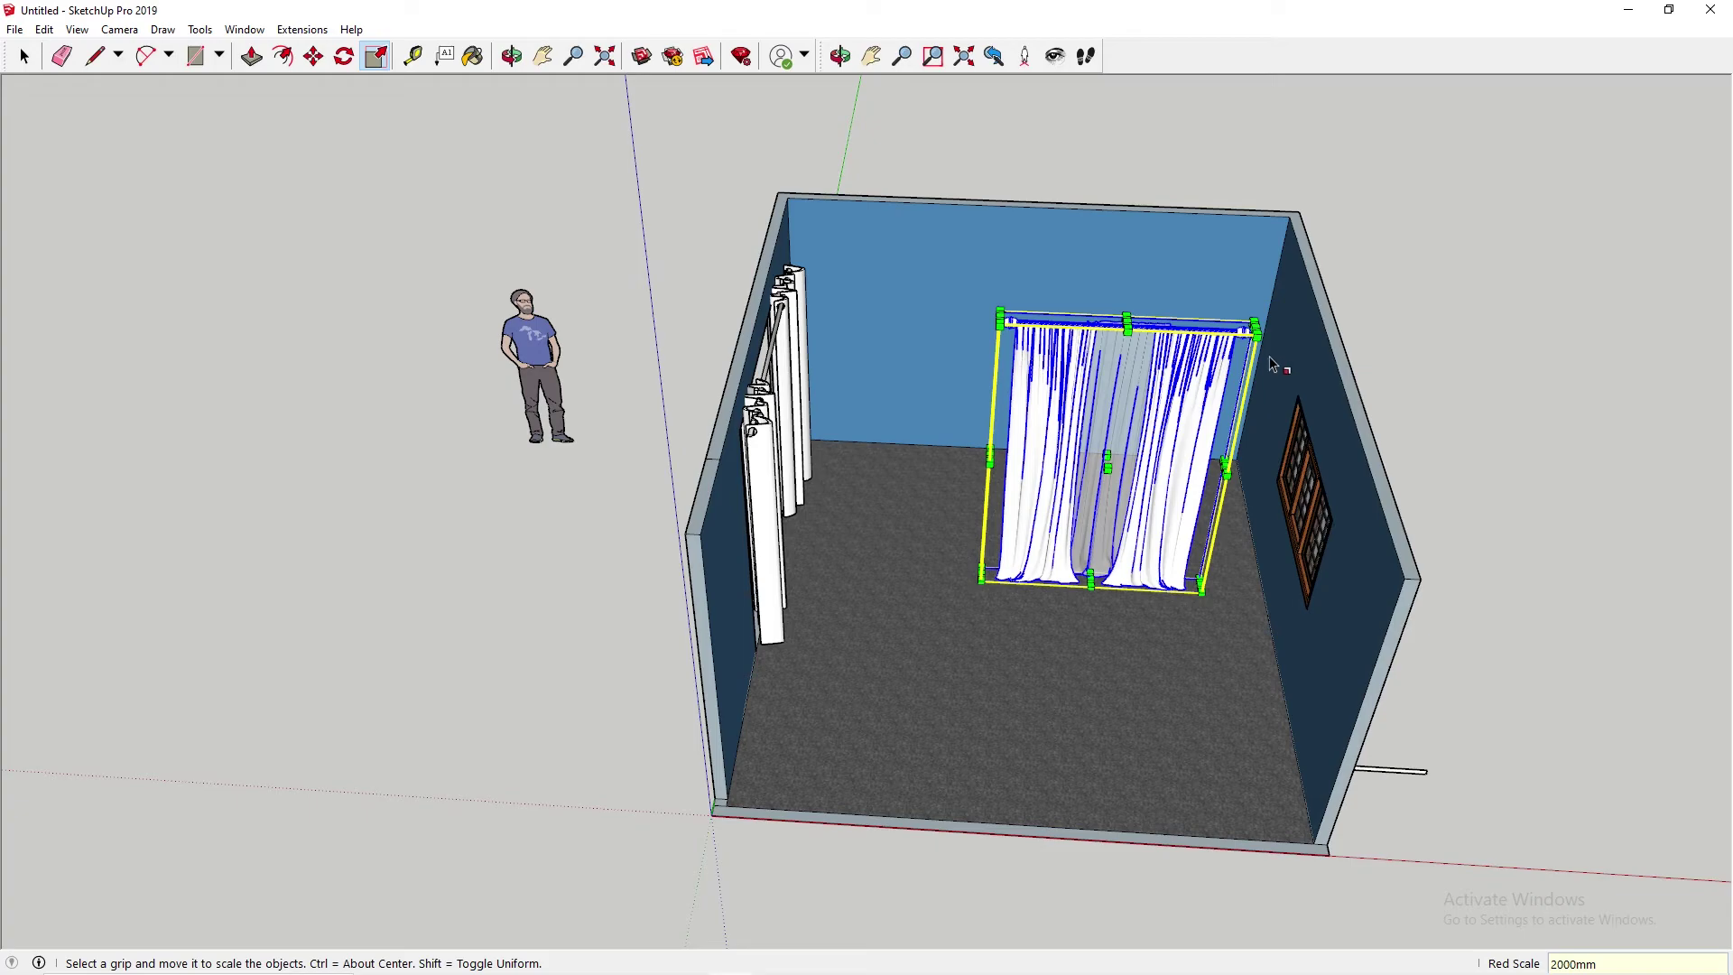
- Measure the height from the window frame's upper edge down to the floor with the Tape Measure
scroll(1171, 394, "up", 1)
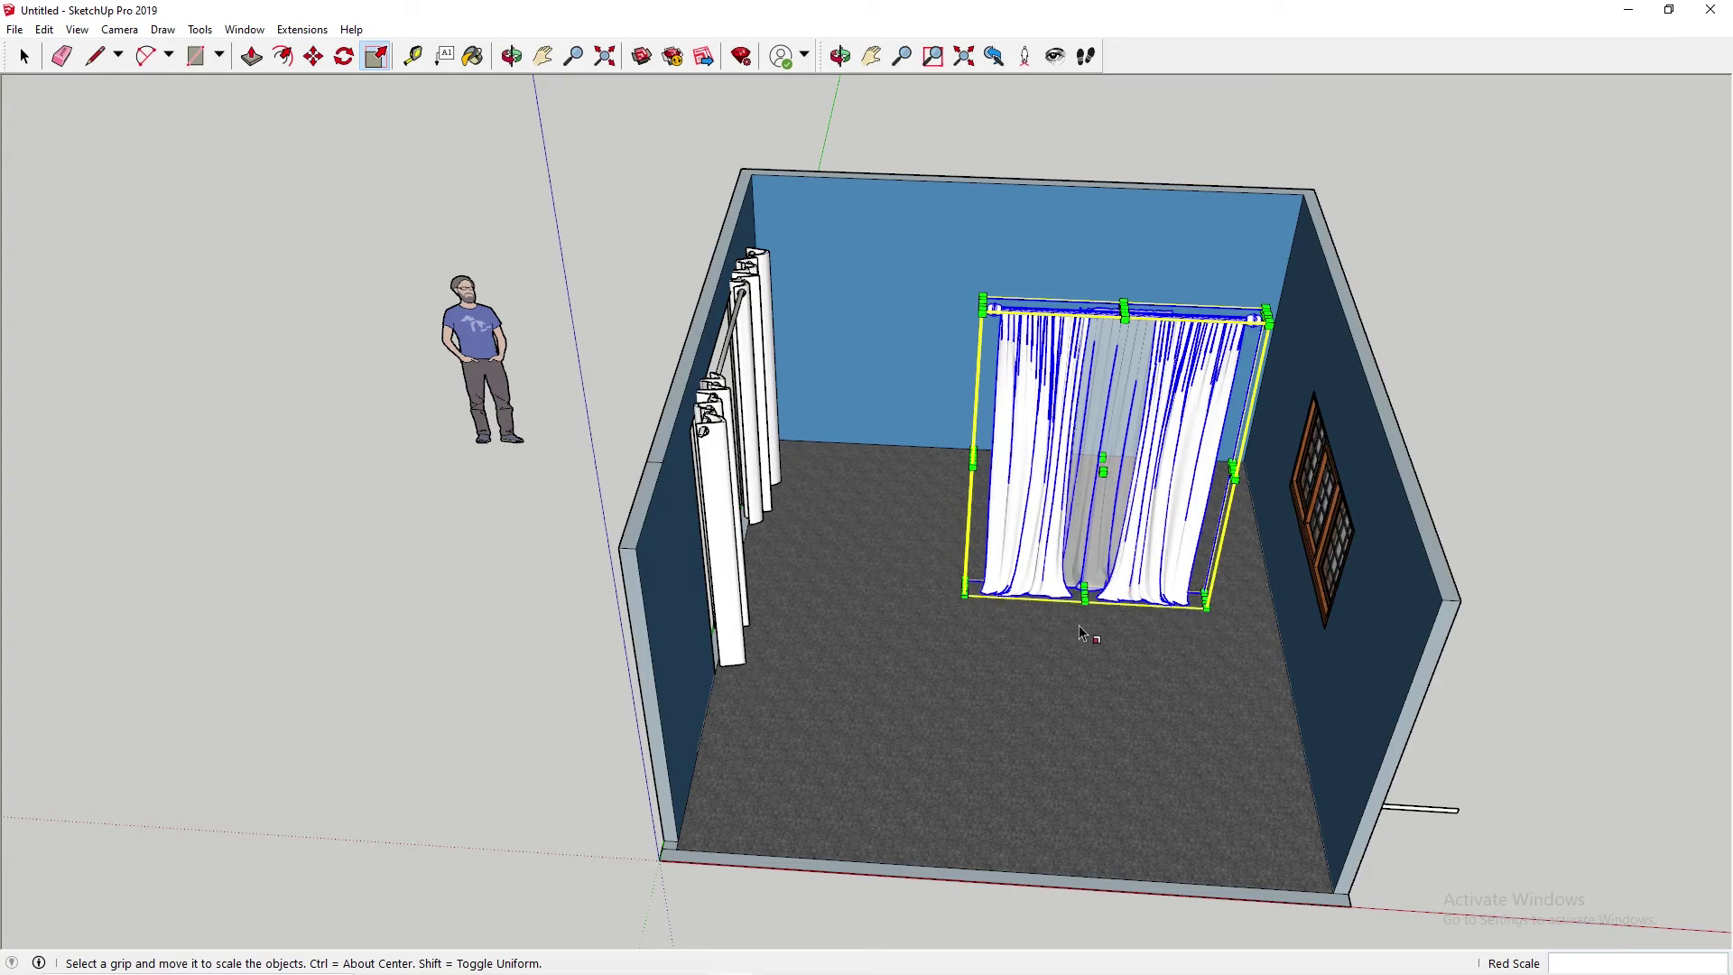
middle_click_drag(1040, 632, 1128, 495)
scroll(943, 484, "up", 3)
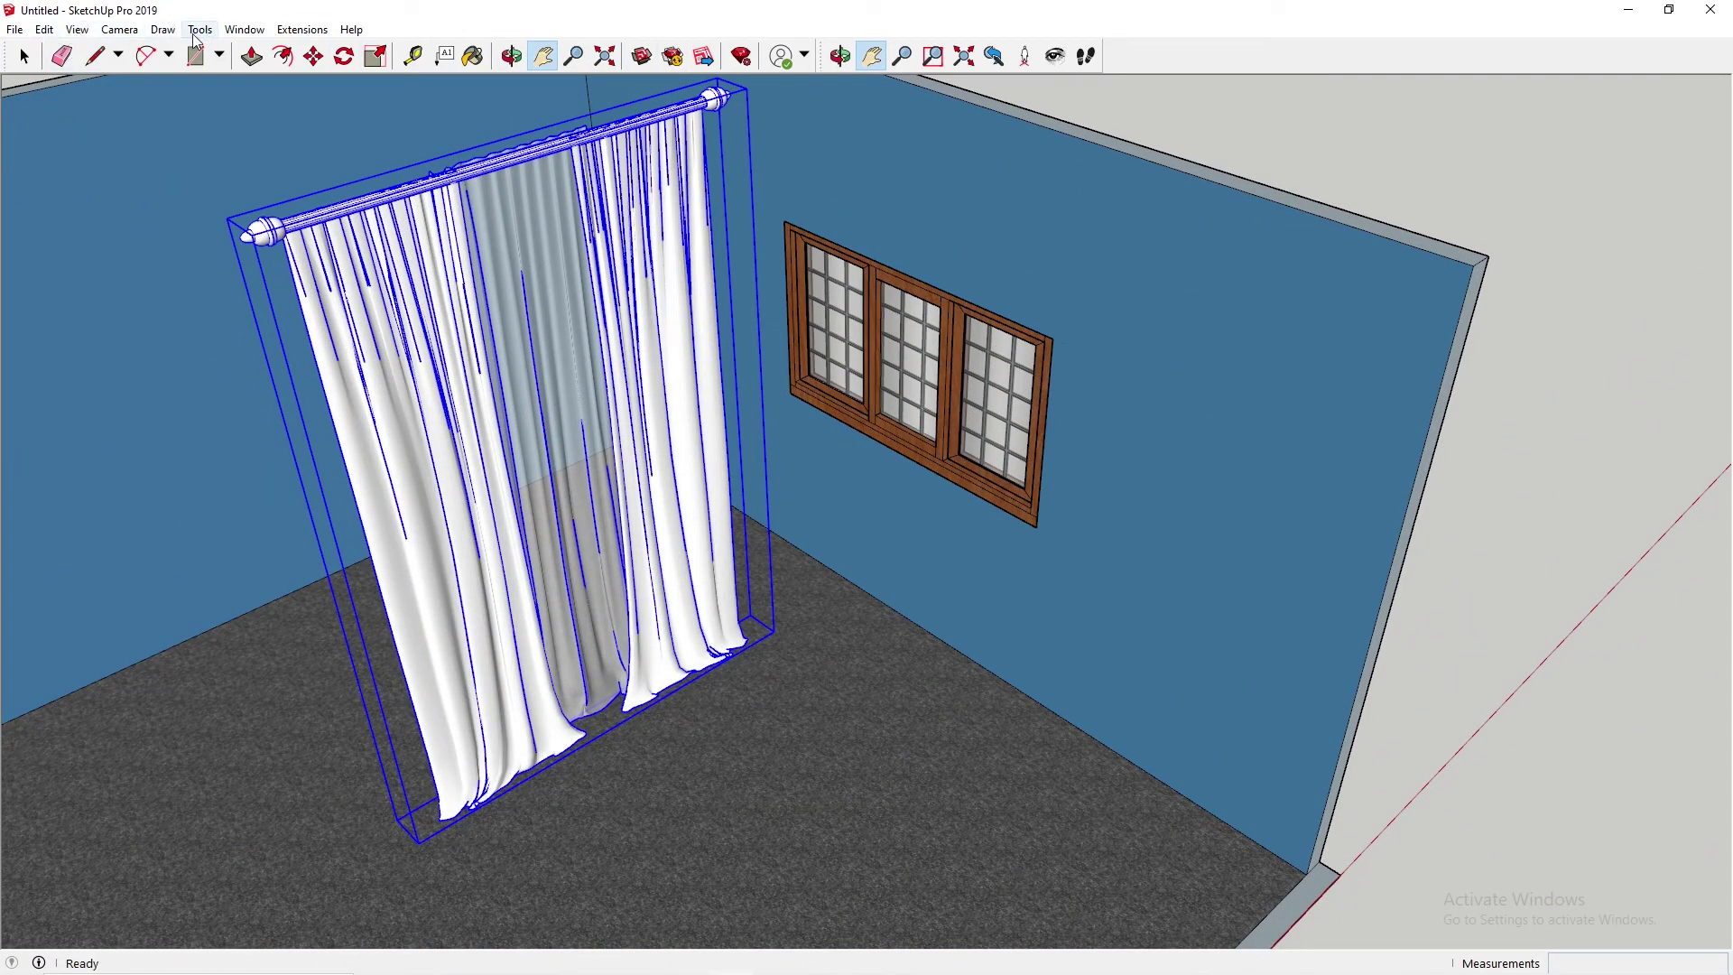
left_click(413, 56)
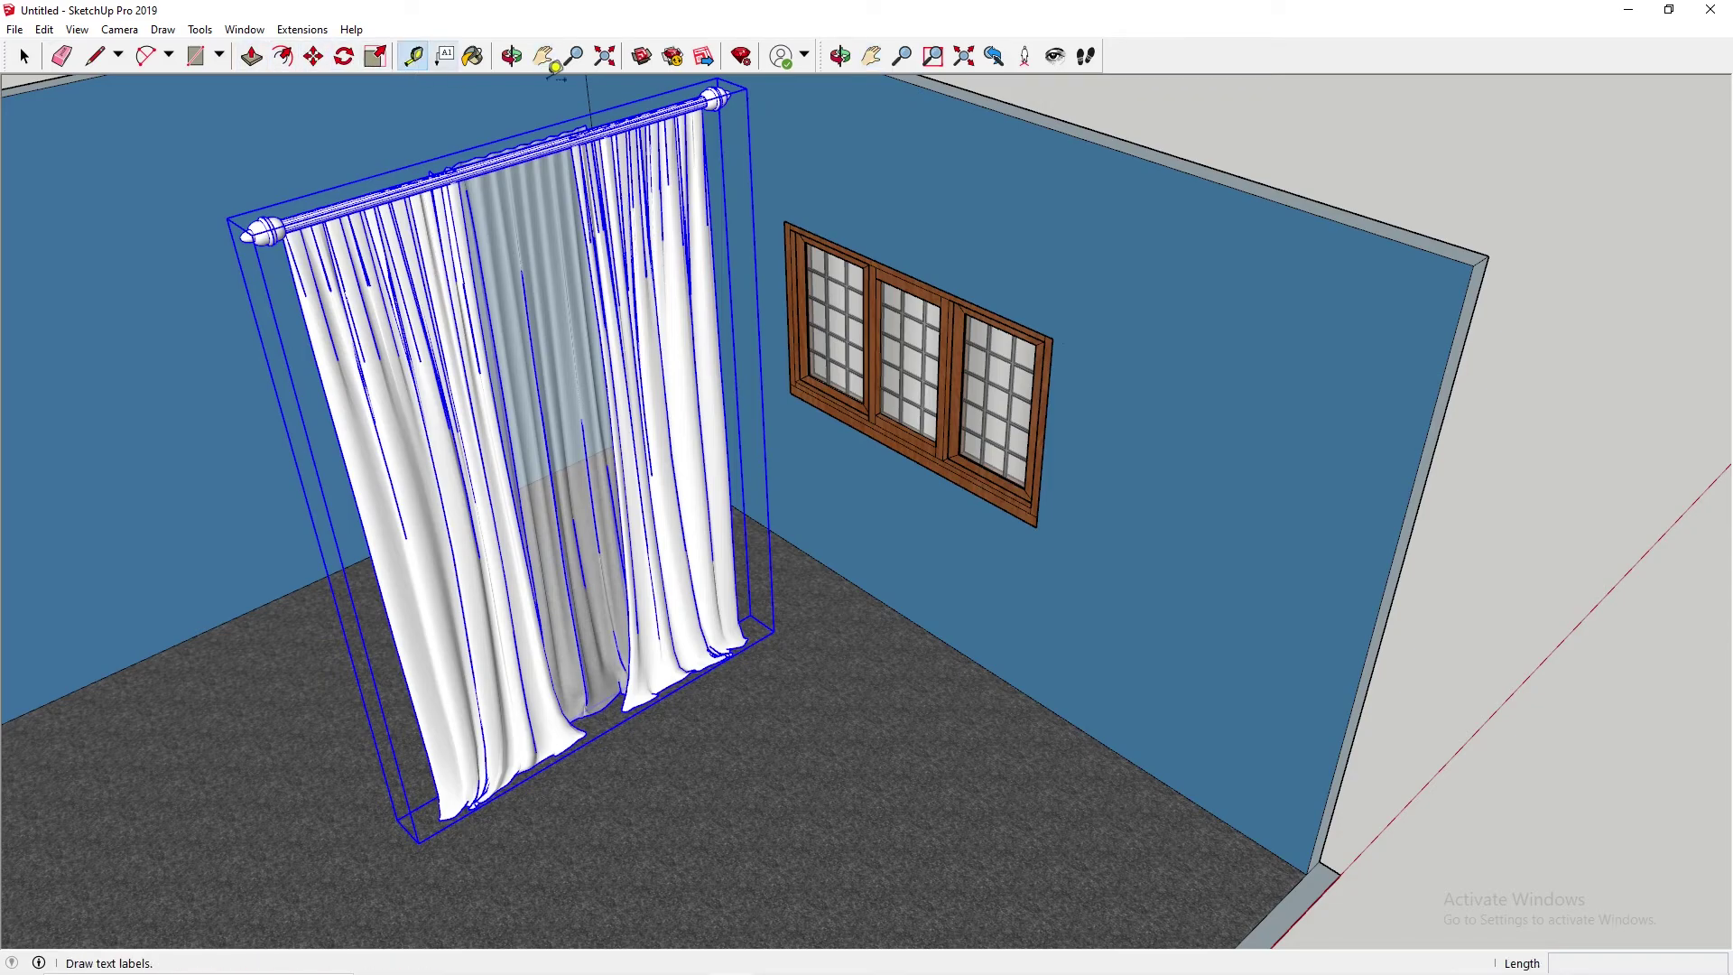
left_click(1026, 327)
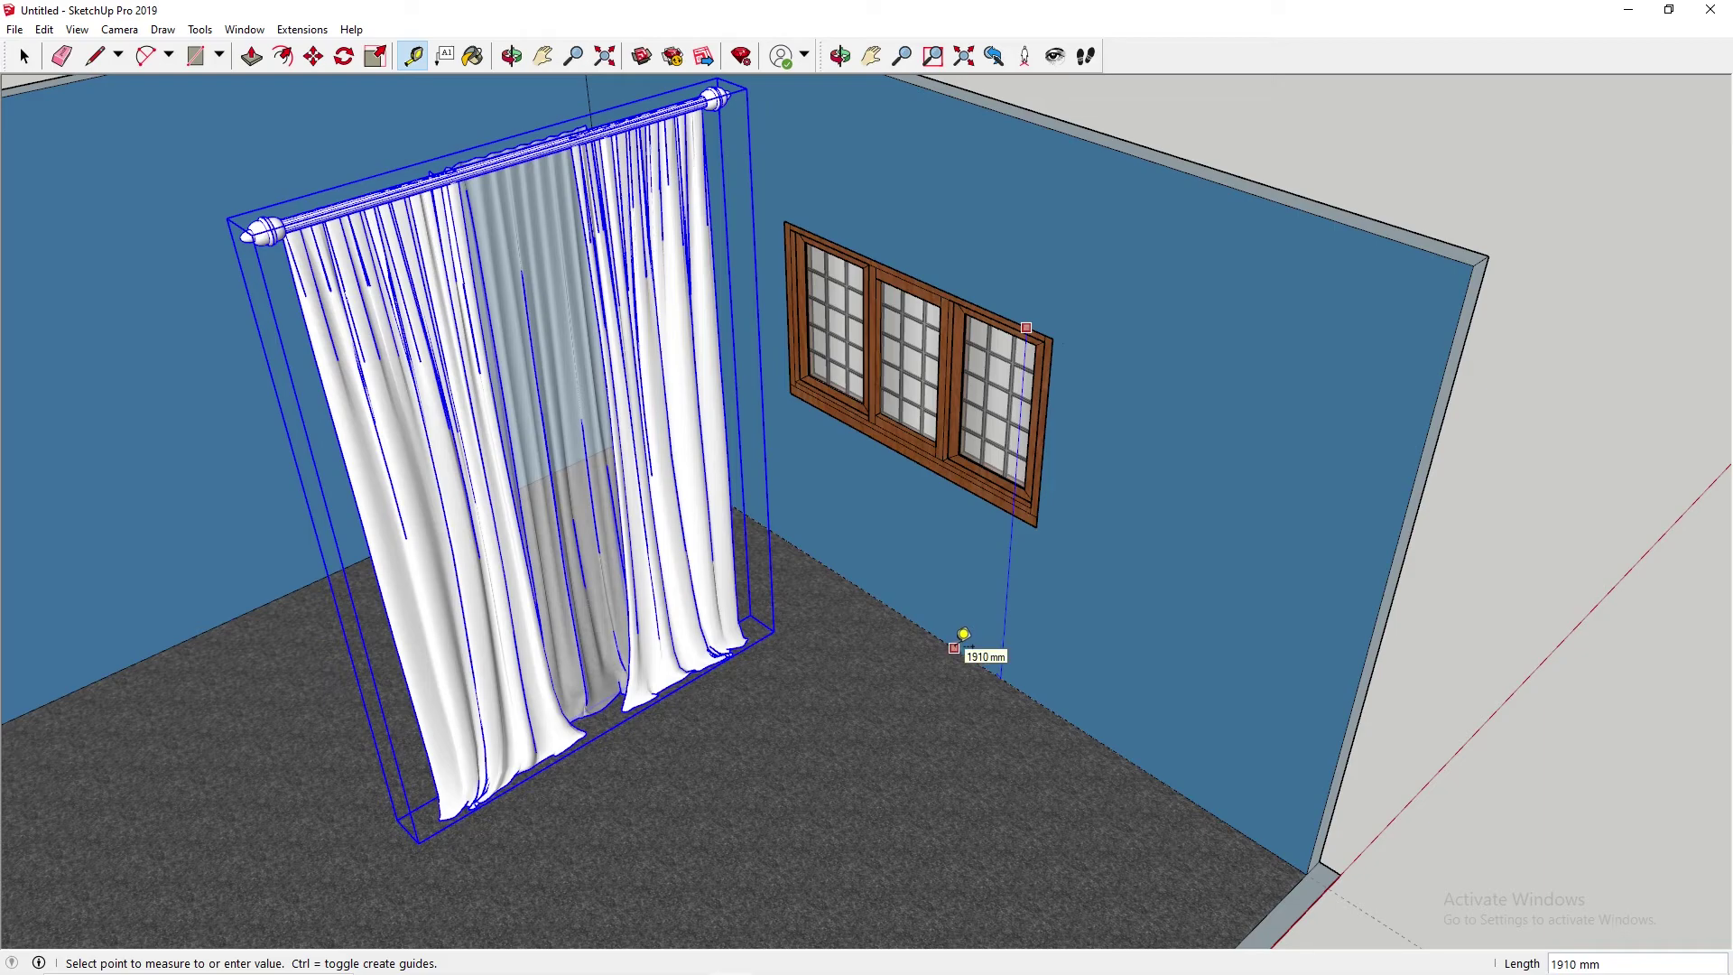
left_click(963, 634)
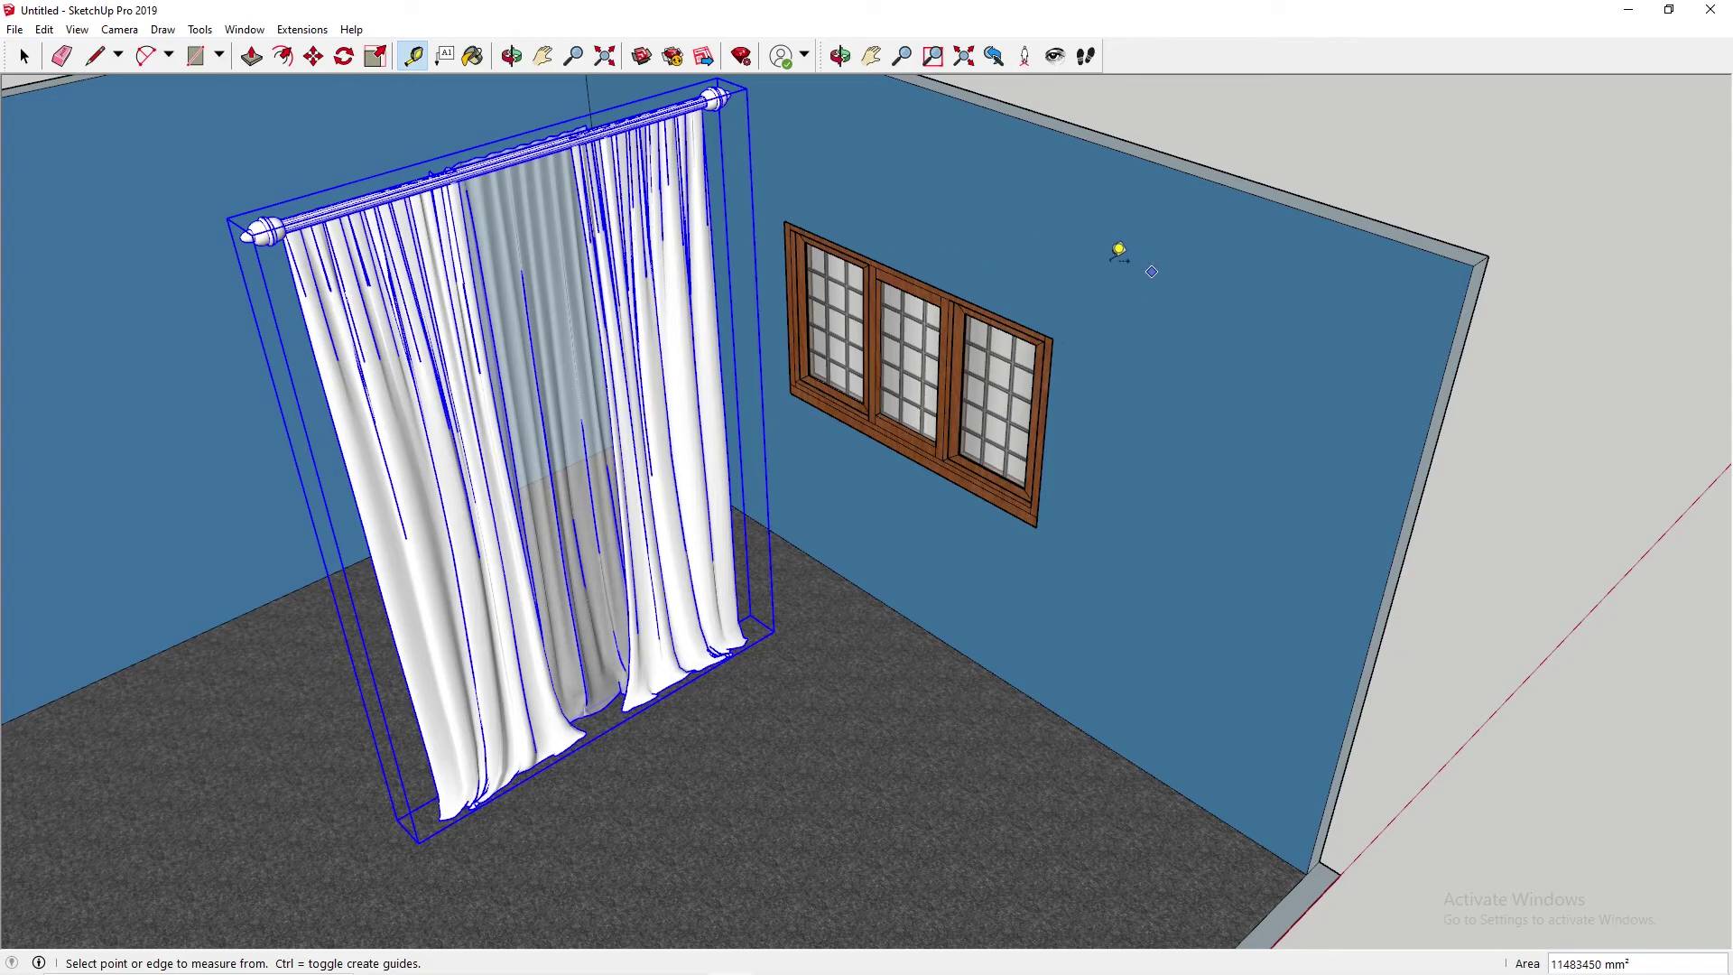
- Select the doorway curtains and examine how they hang in comparison with the new set near the window
middle_click_drag(781, 208, 336, 212)
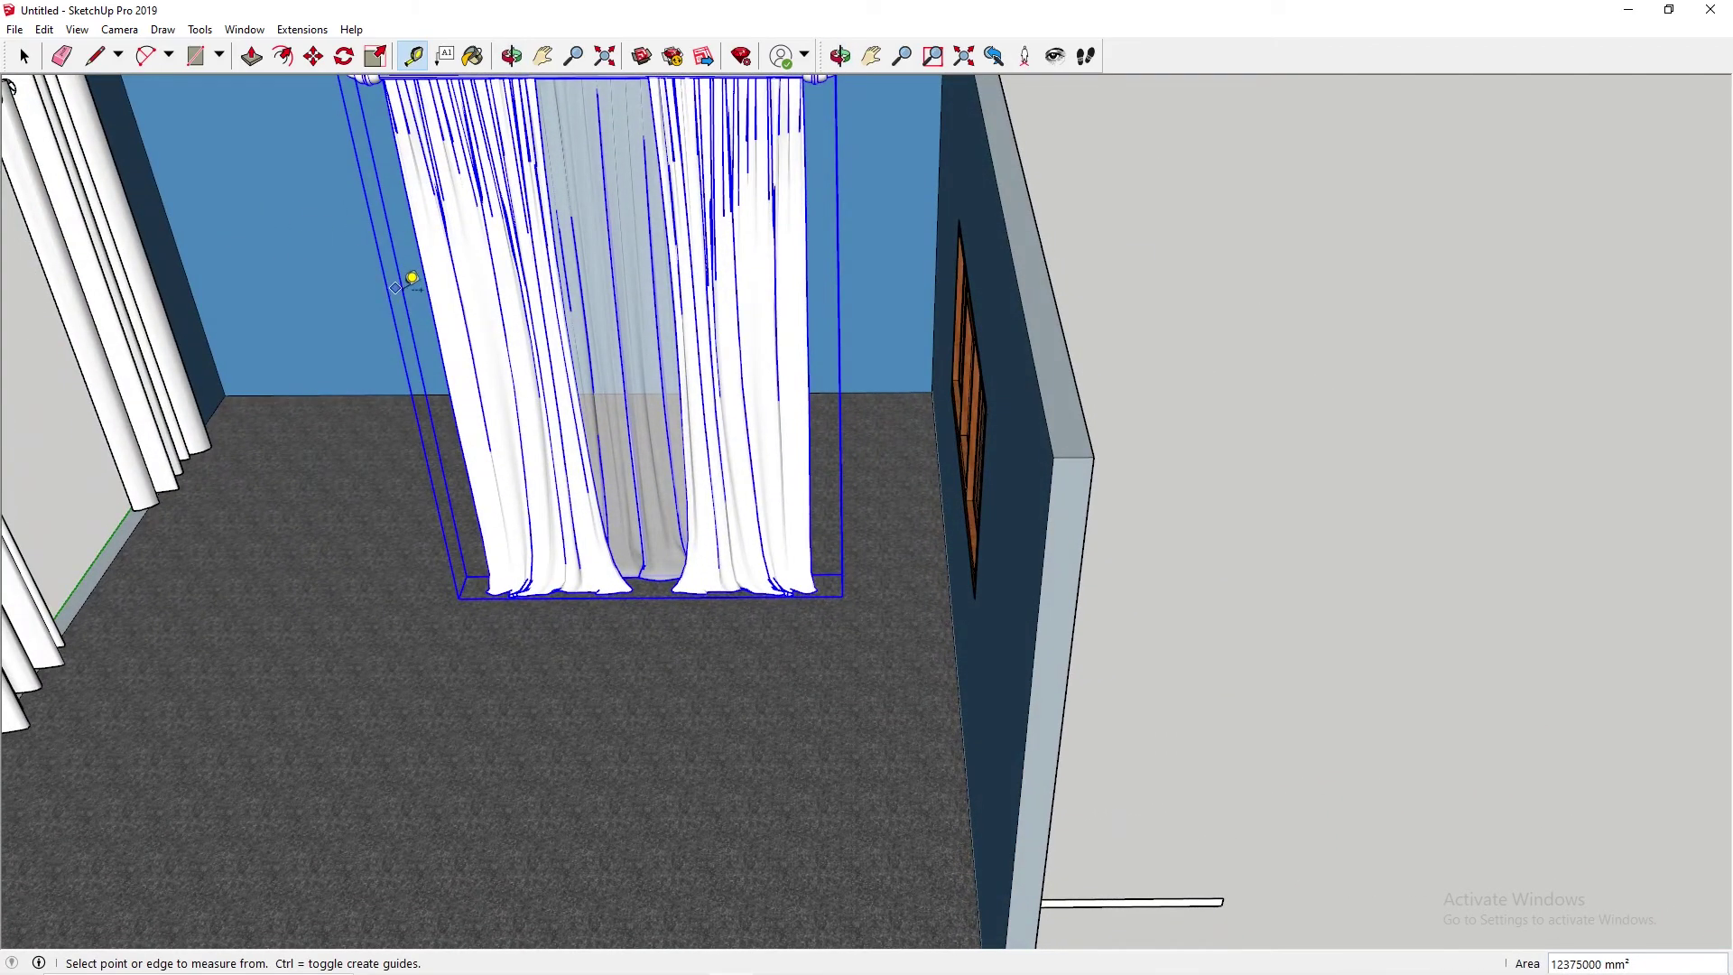
scroll(406, 321, "down", 5)
mouse_move(406, 321)
middle_mouse_down("shift")
mouse_move(704, 479)
mouse_move(1047, 470)
mouse_move(642, 445)
mouse_move(396, 311)
middle_mouse_up("shift")
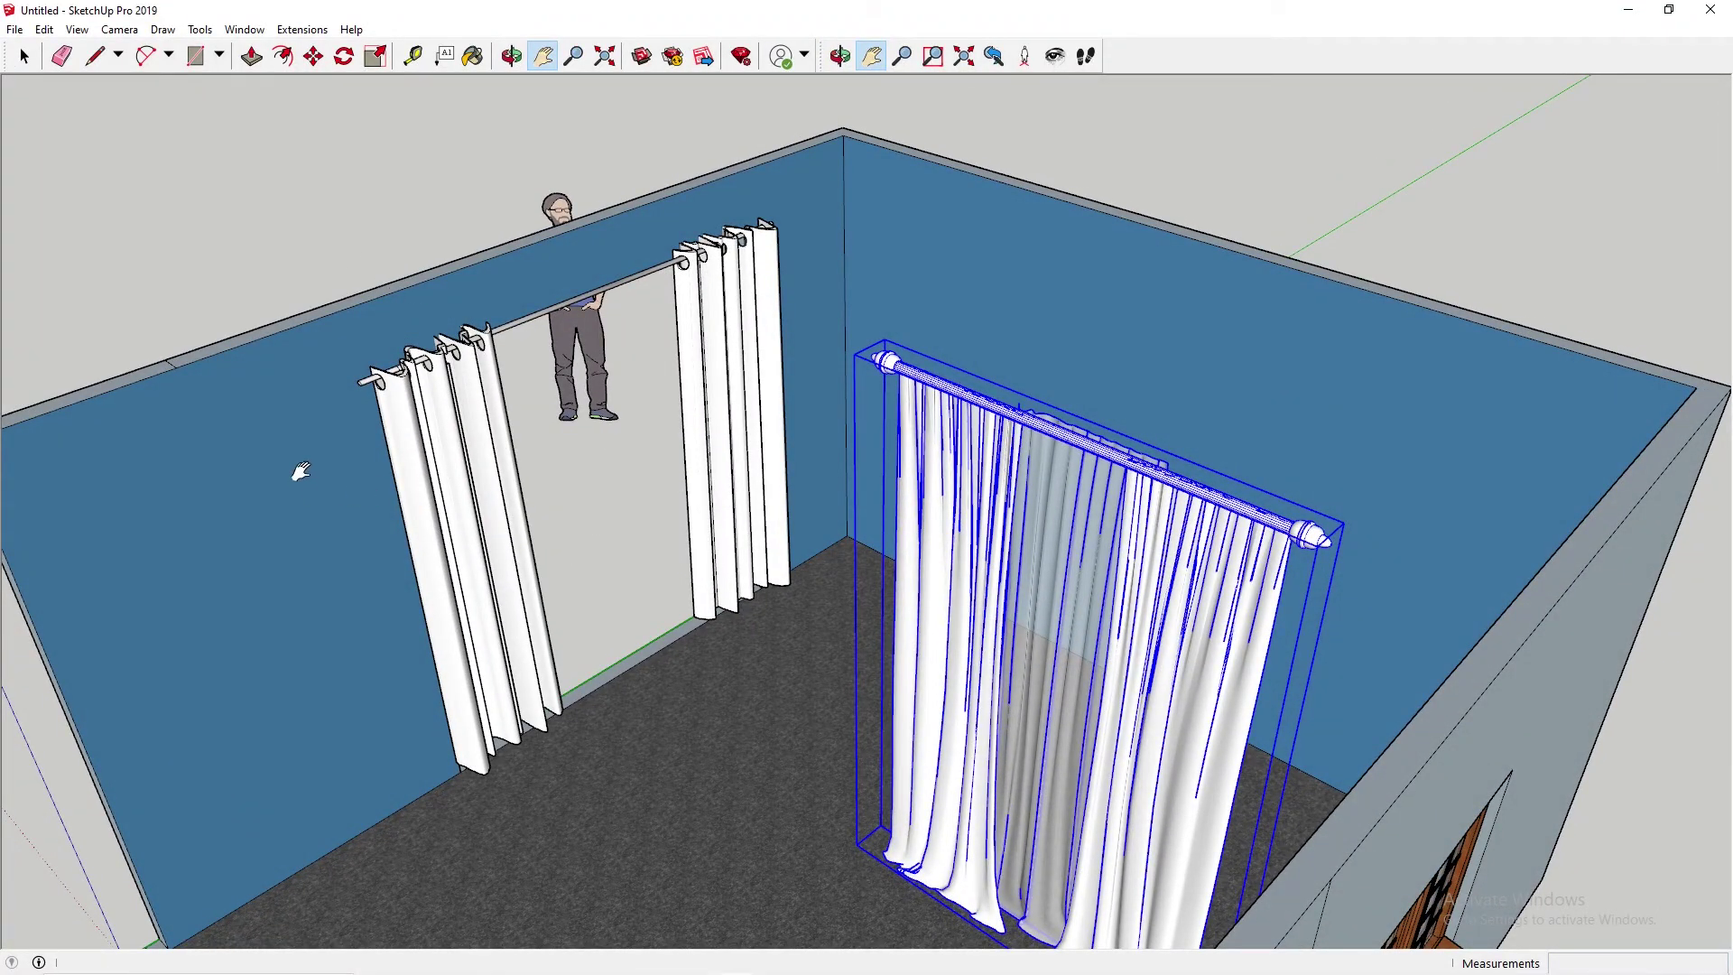
key("space")
left_click(472, 526)
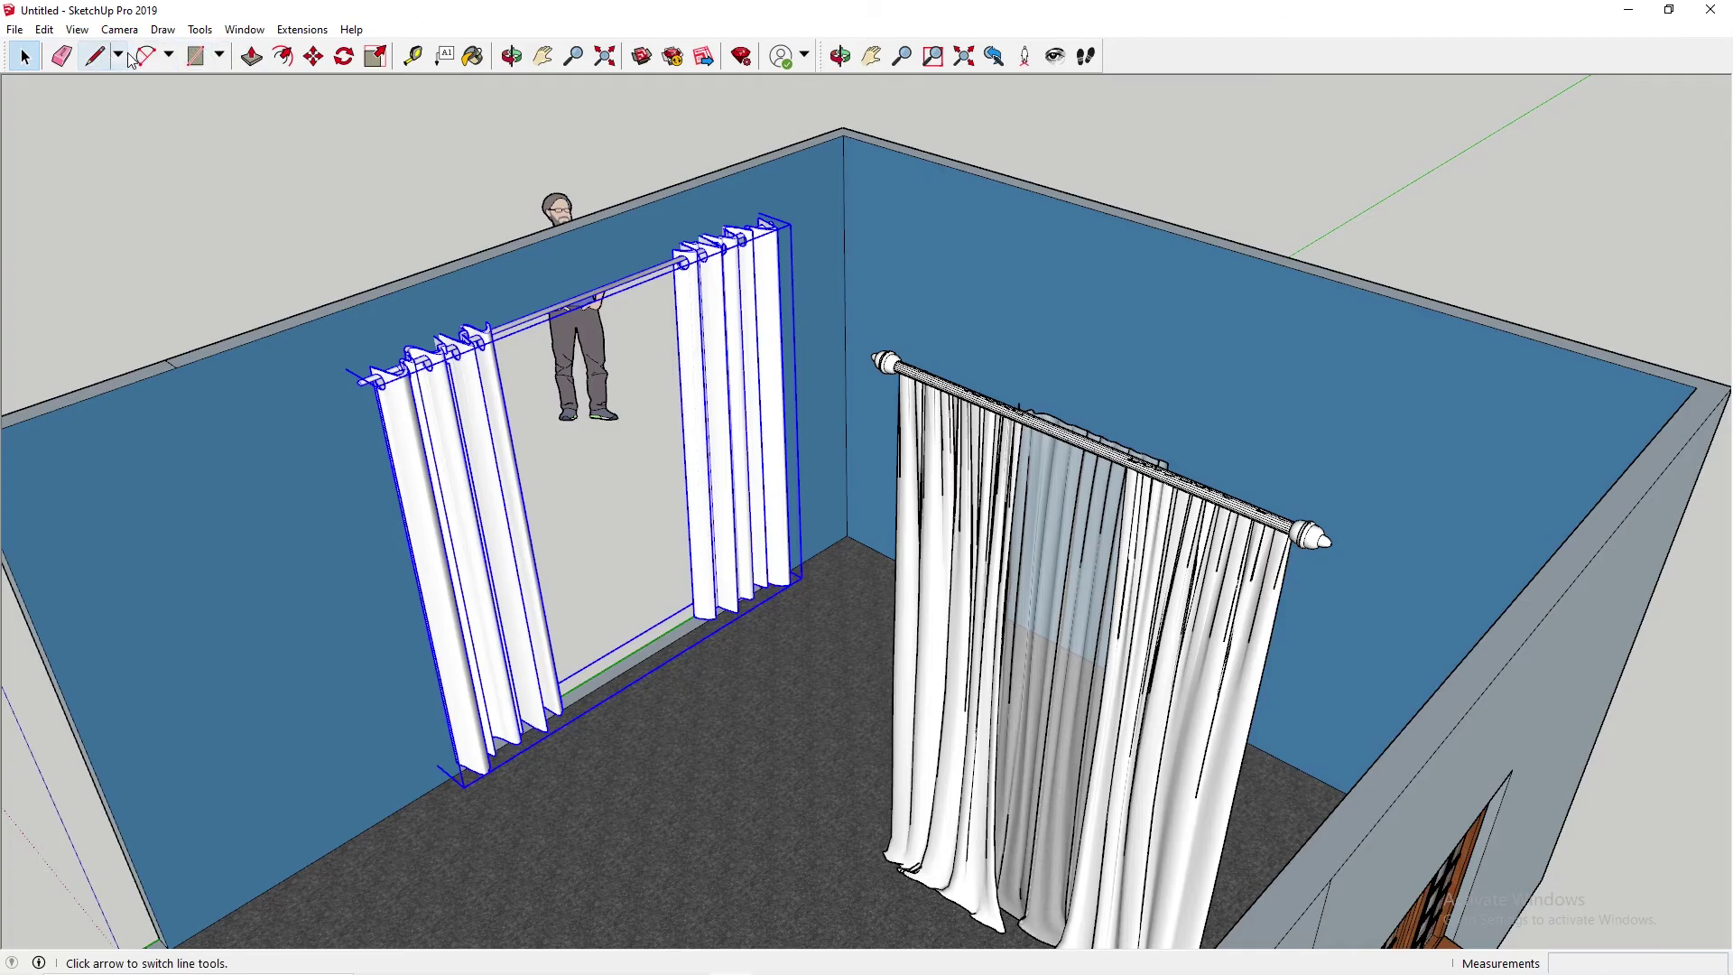
middle_click_drag(686, 252, 1210, 377)
middle_click_drag(1313, 411, 850, 341, "shift")
middle_click_drag(661, 318, 859, 299)
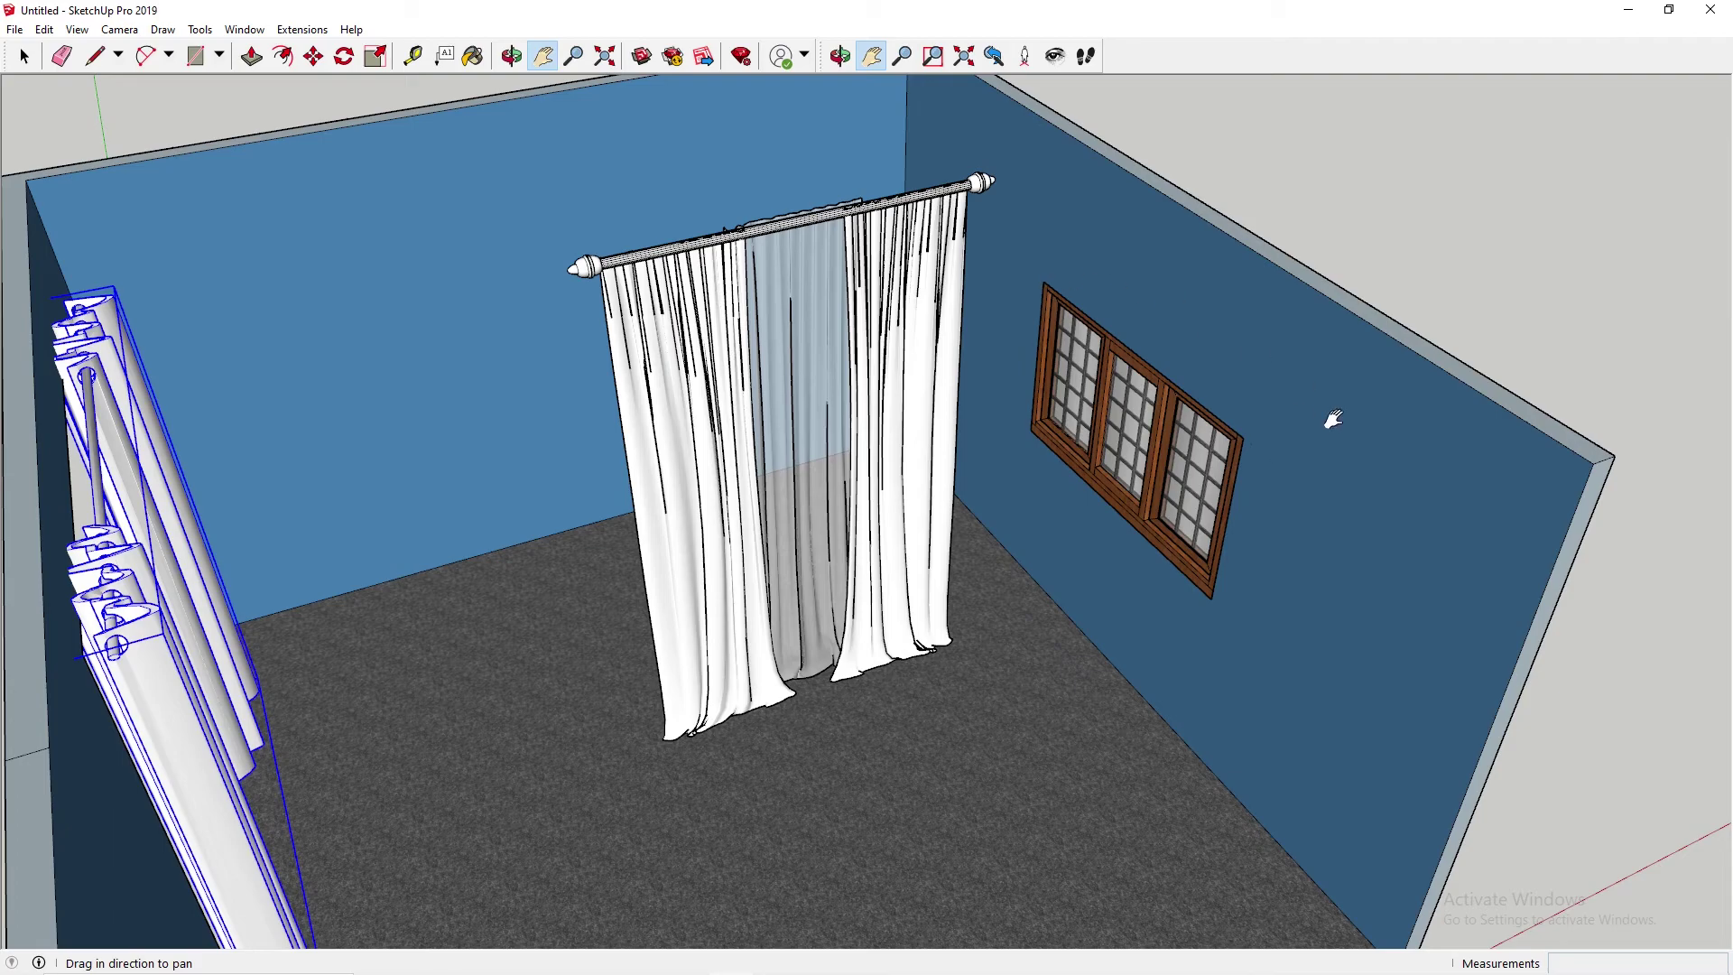
- Scale the new curtain set along the blue axis to a height of 2110 mm, keeping its rod end fixed
left_click(717, 280)
left_click(375, 56)
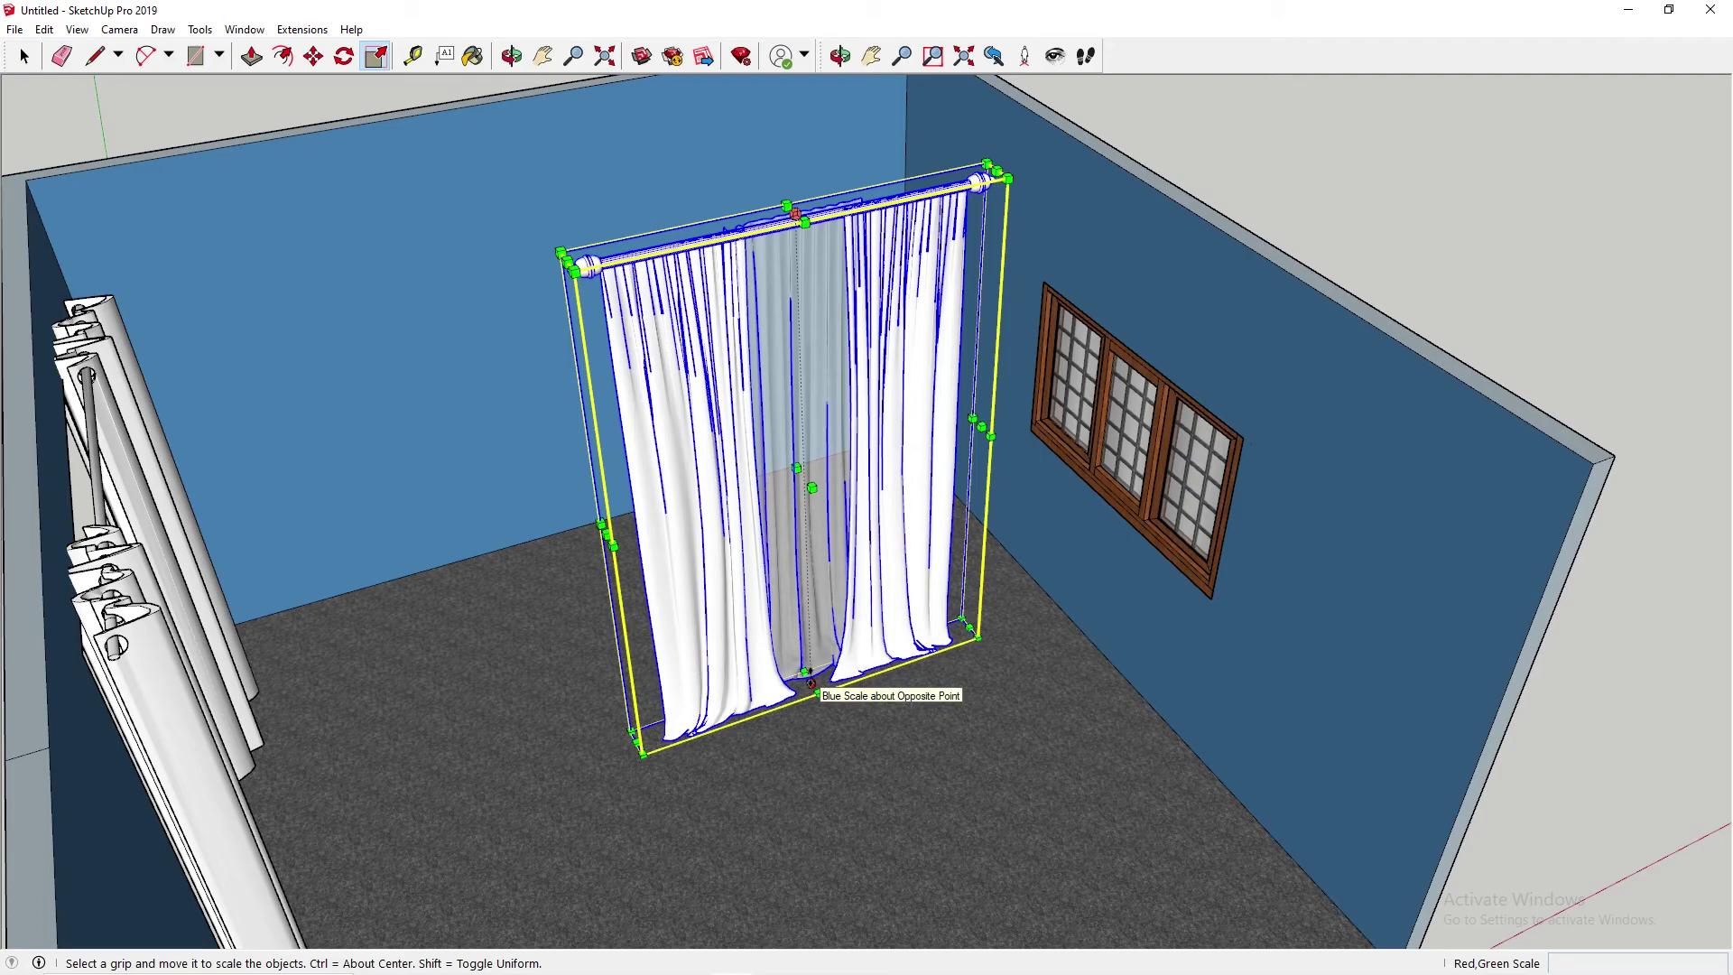
left_click_drag(811, 683, 808, 662)
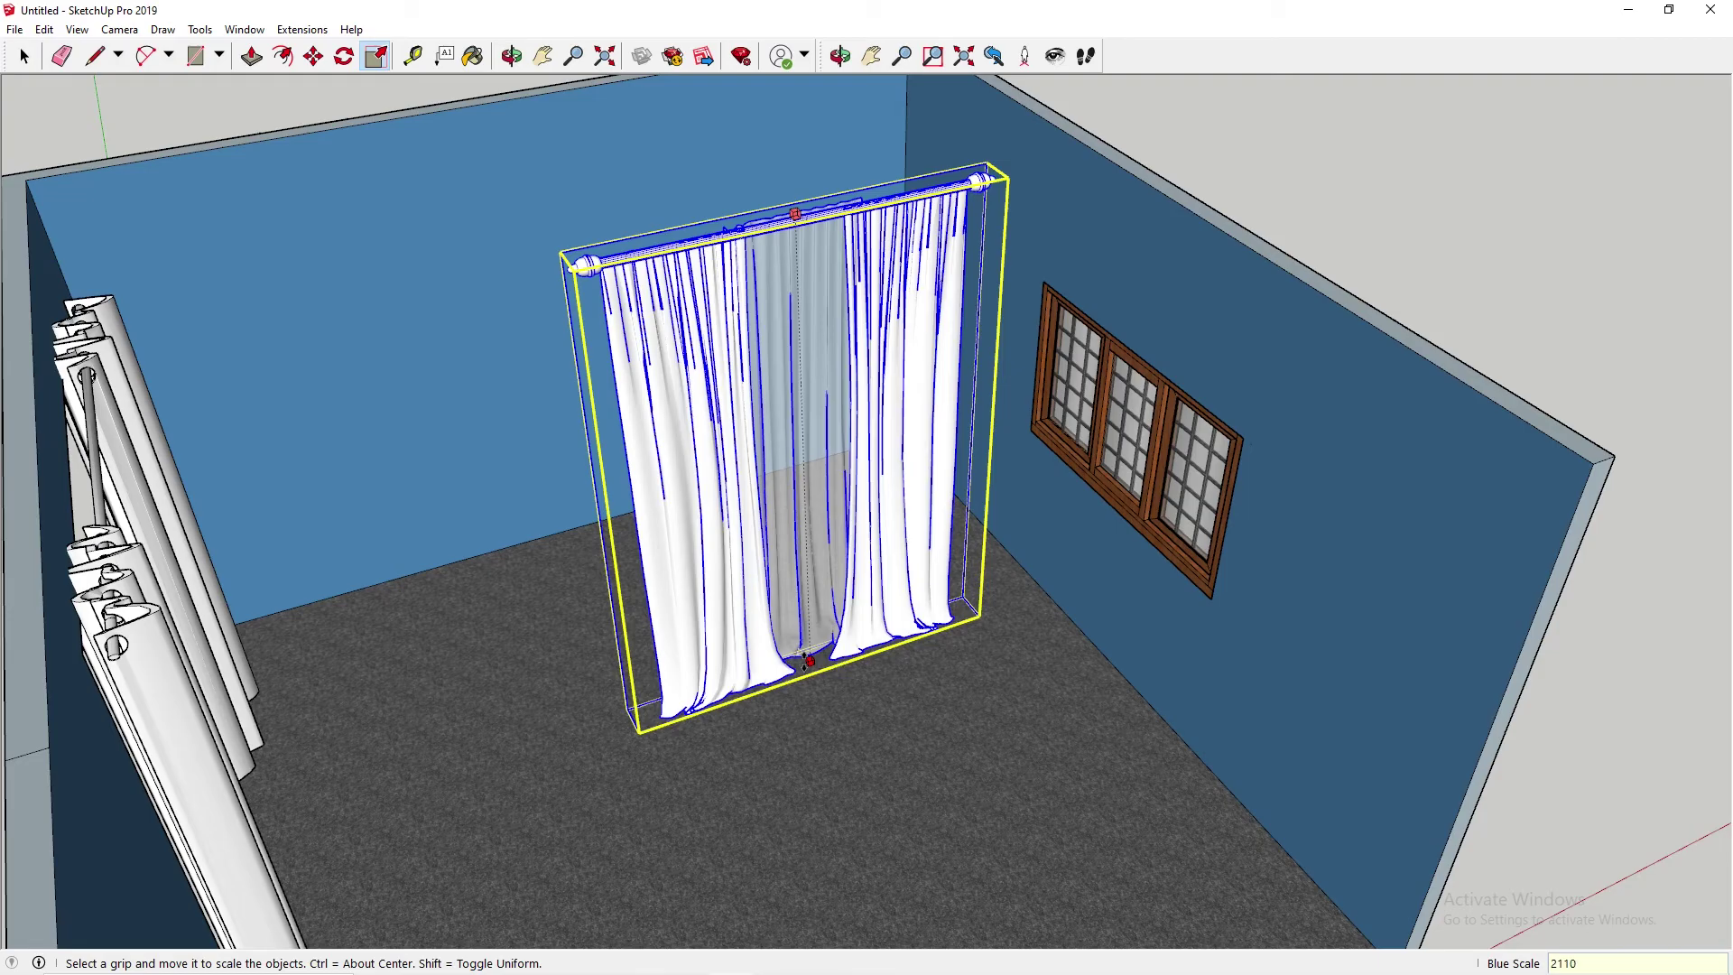
key("Return")
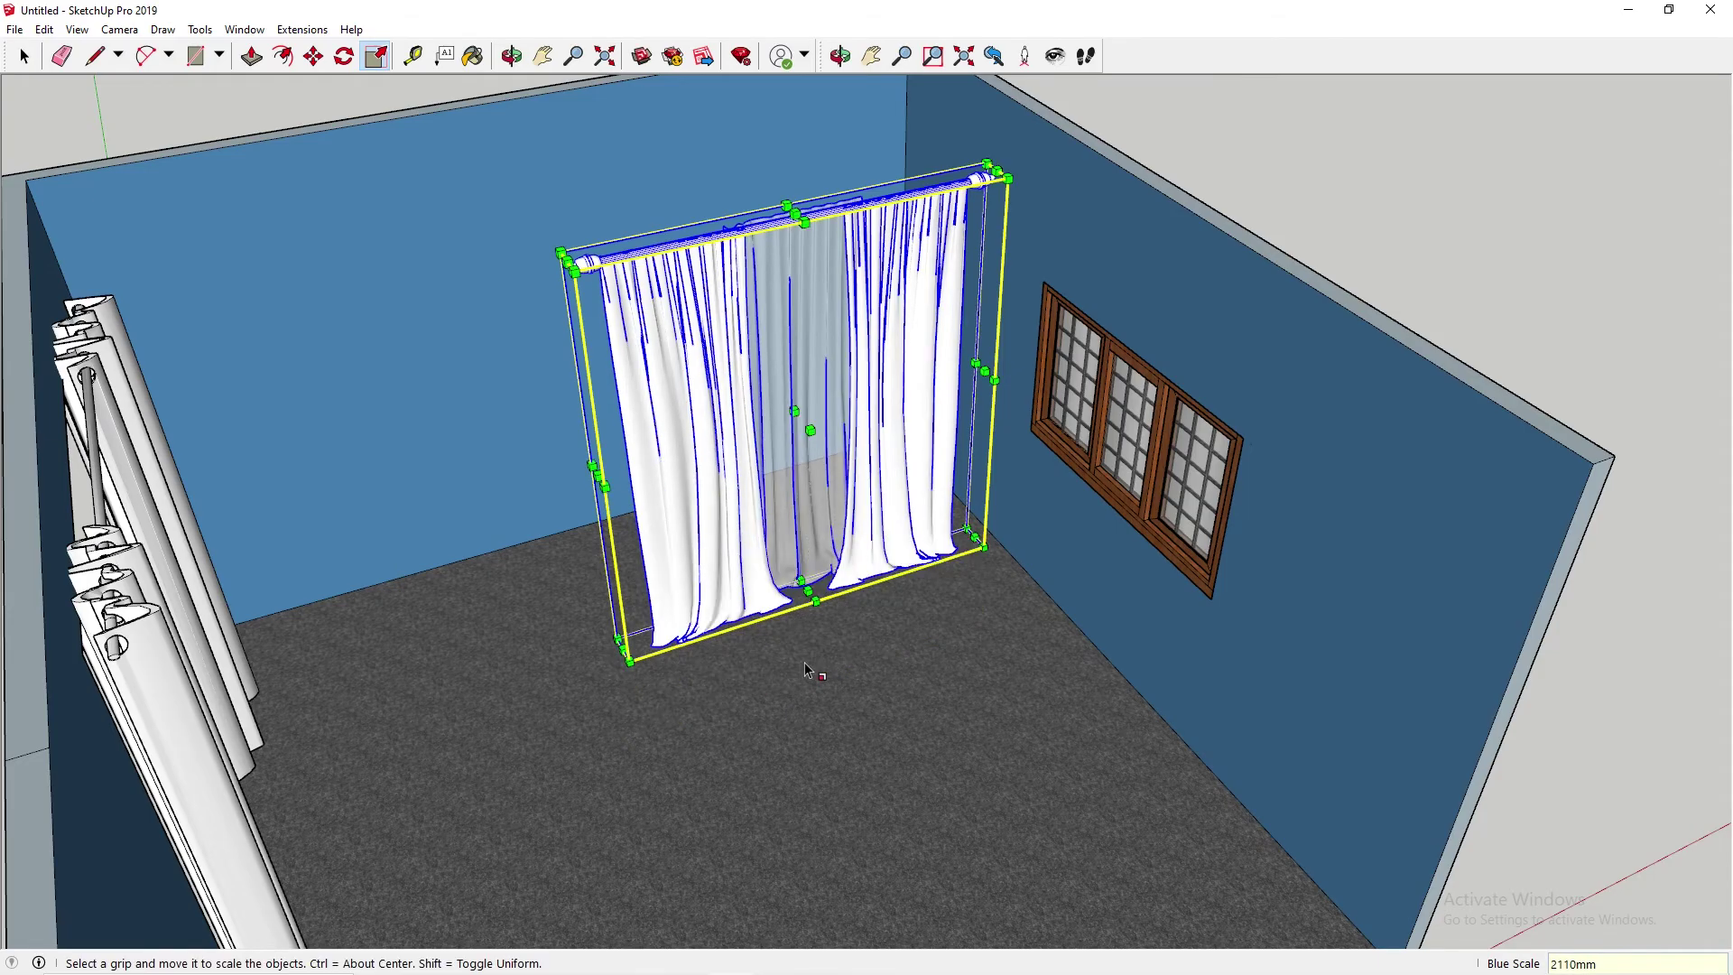
- Move the new curtain set by its rod about 830 mm across the room, away from the far wall
middle_click_drag(1008, 215, 740, 204)
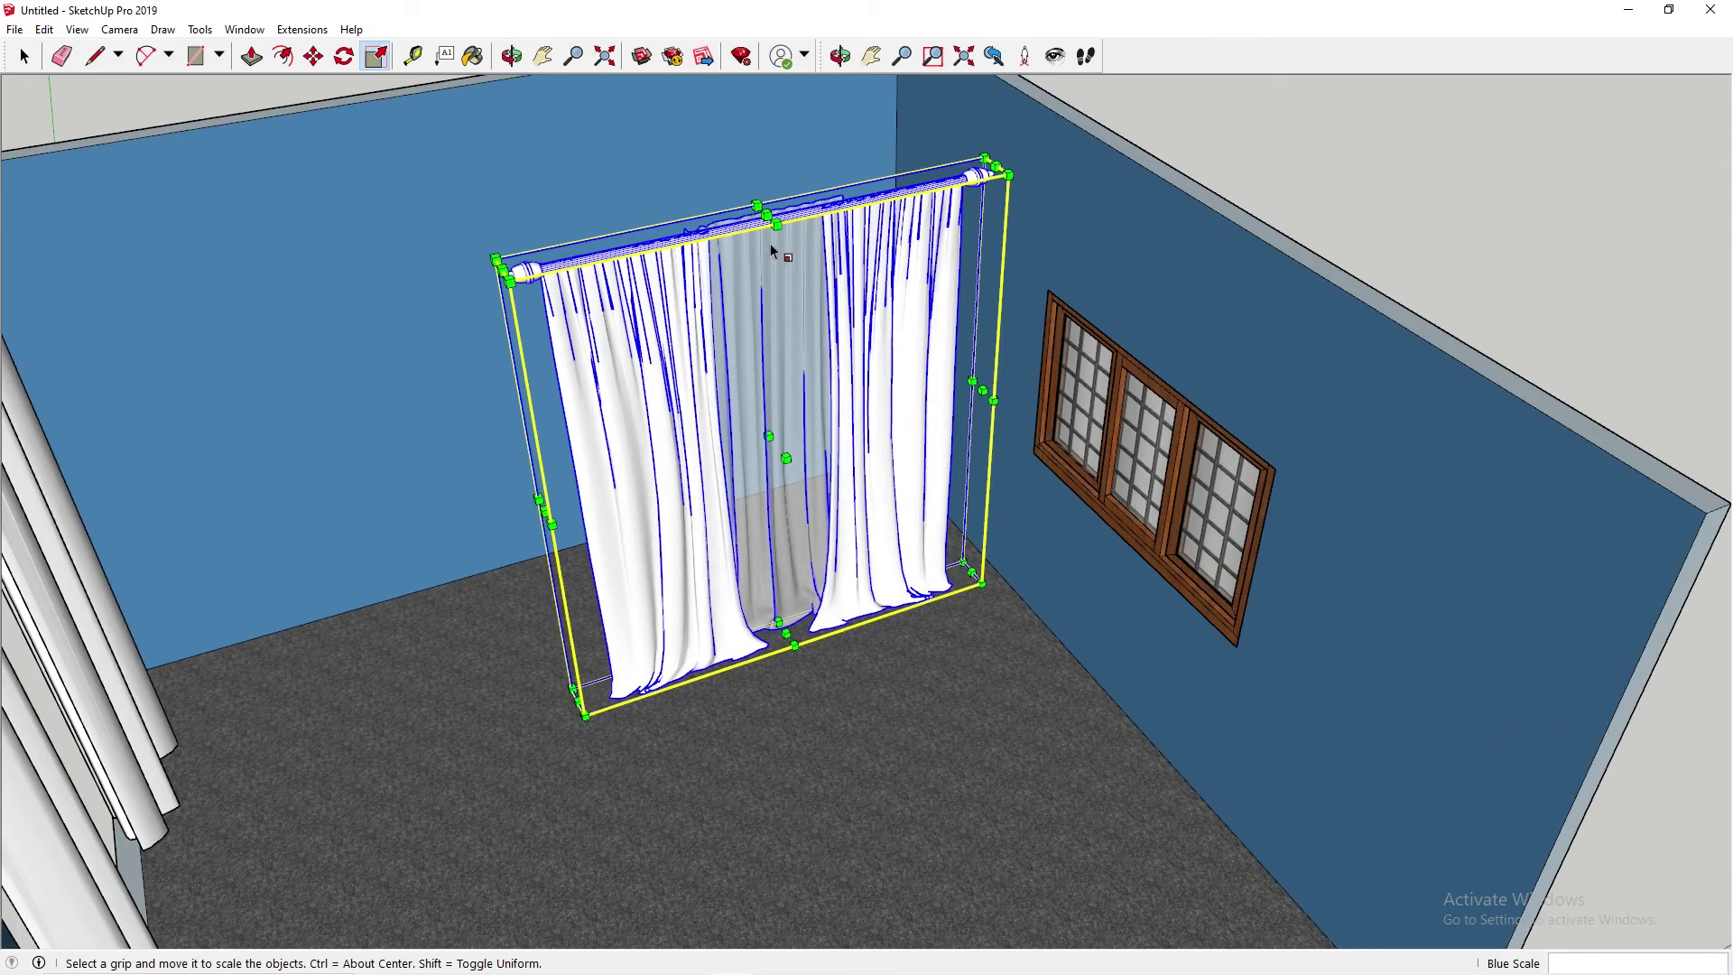
key("space")
left_click(1237, 160)
left_click(812, 263)
key("m")
left_click(553, 265)
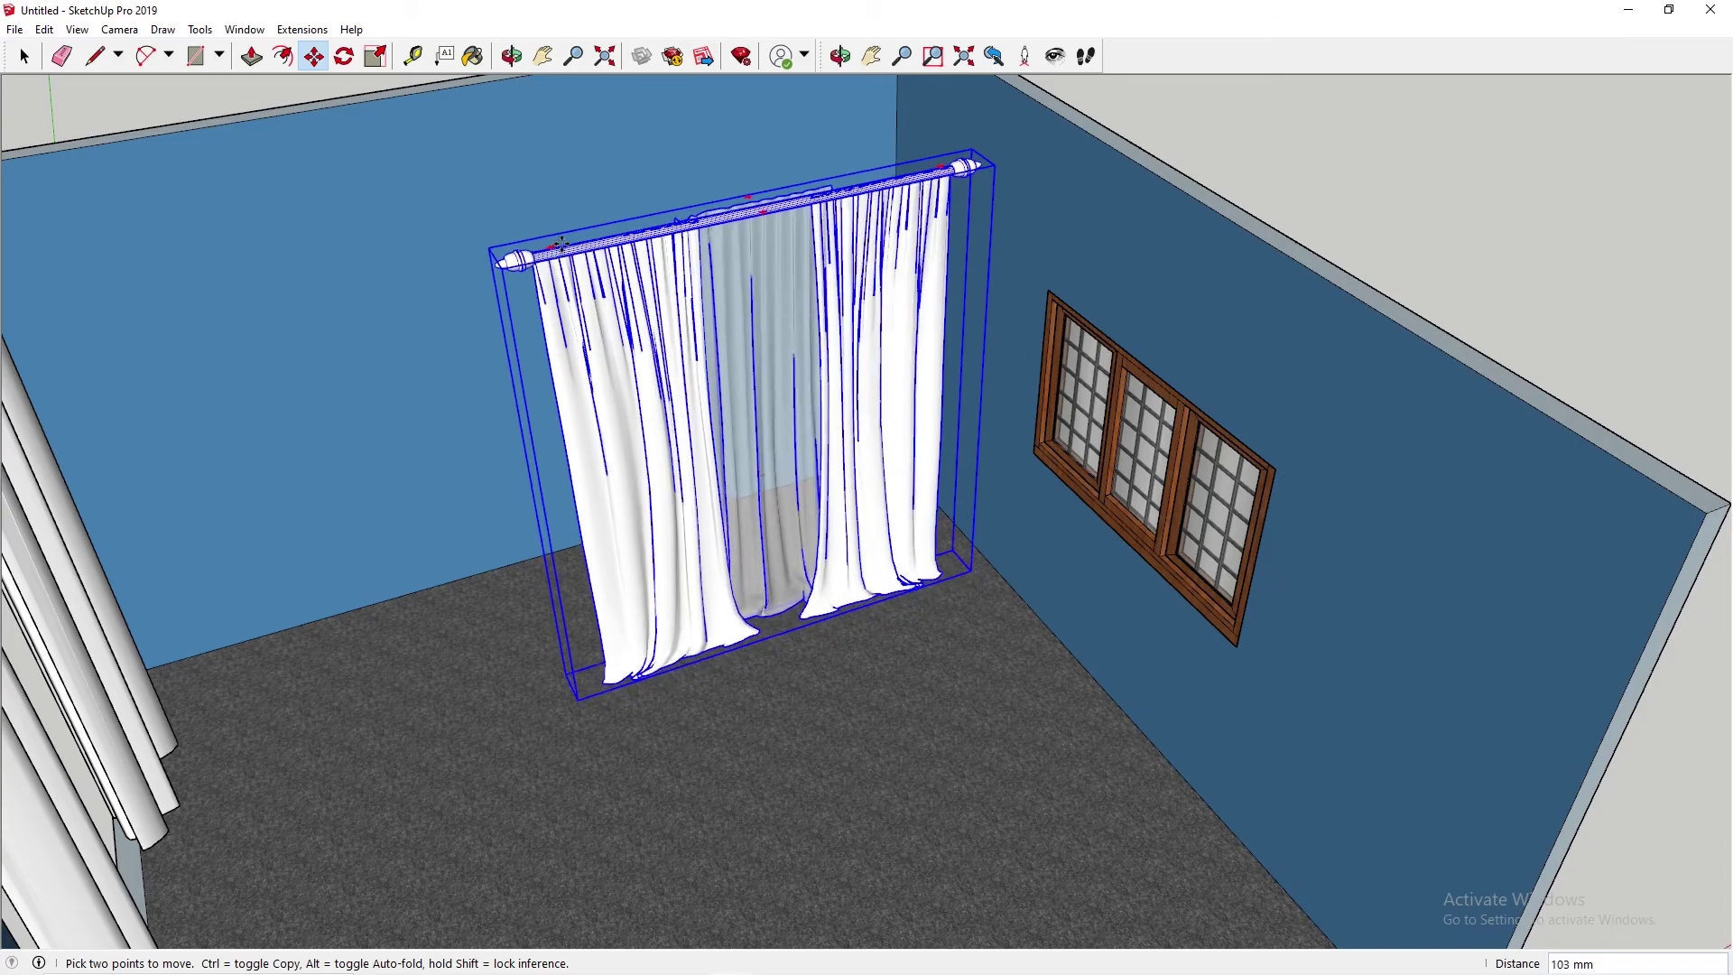
left_click(635, 377)
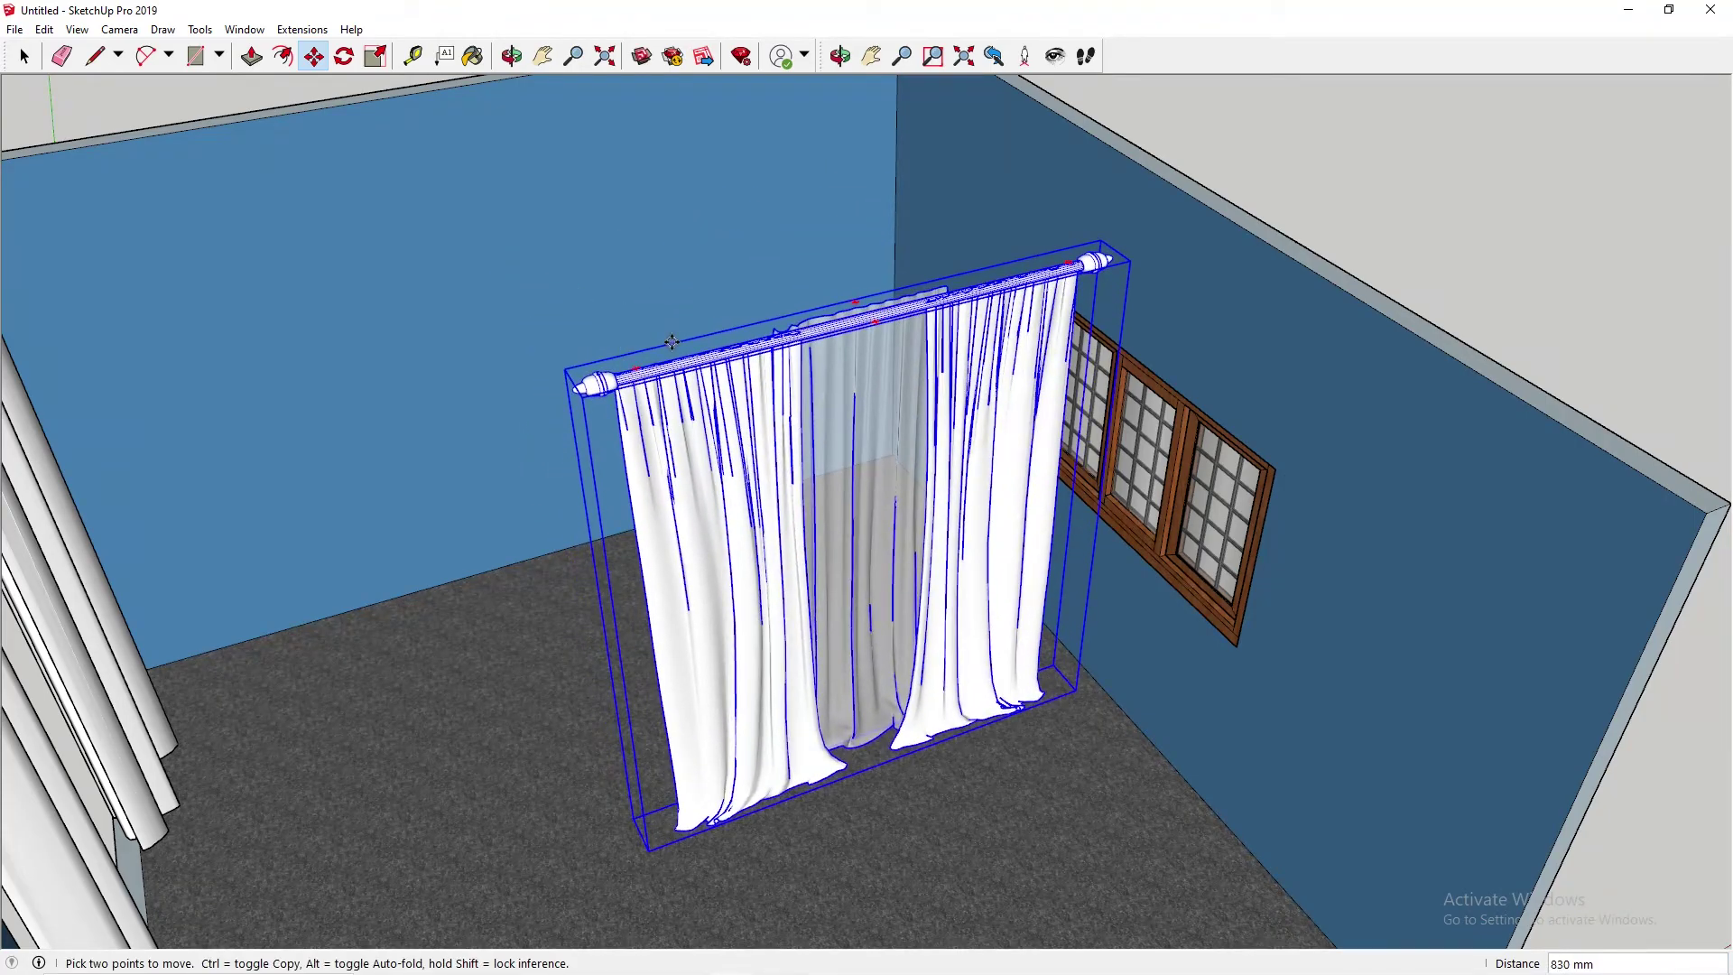
- Rotate the new curtain set parallel to the window wall and move it across the room to hang in front of the window
left_click(639, 375)
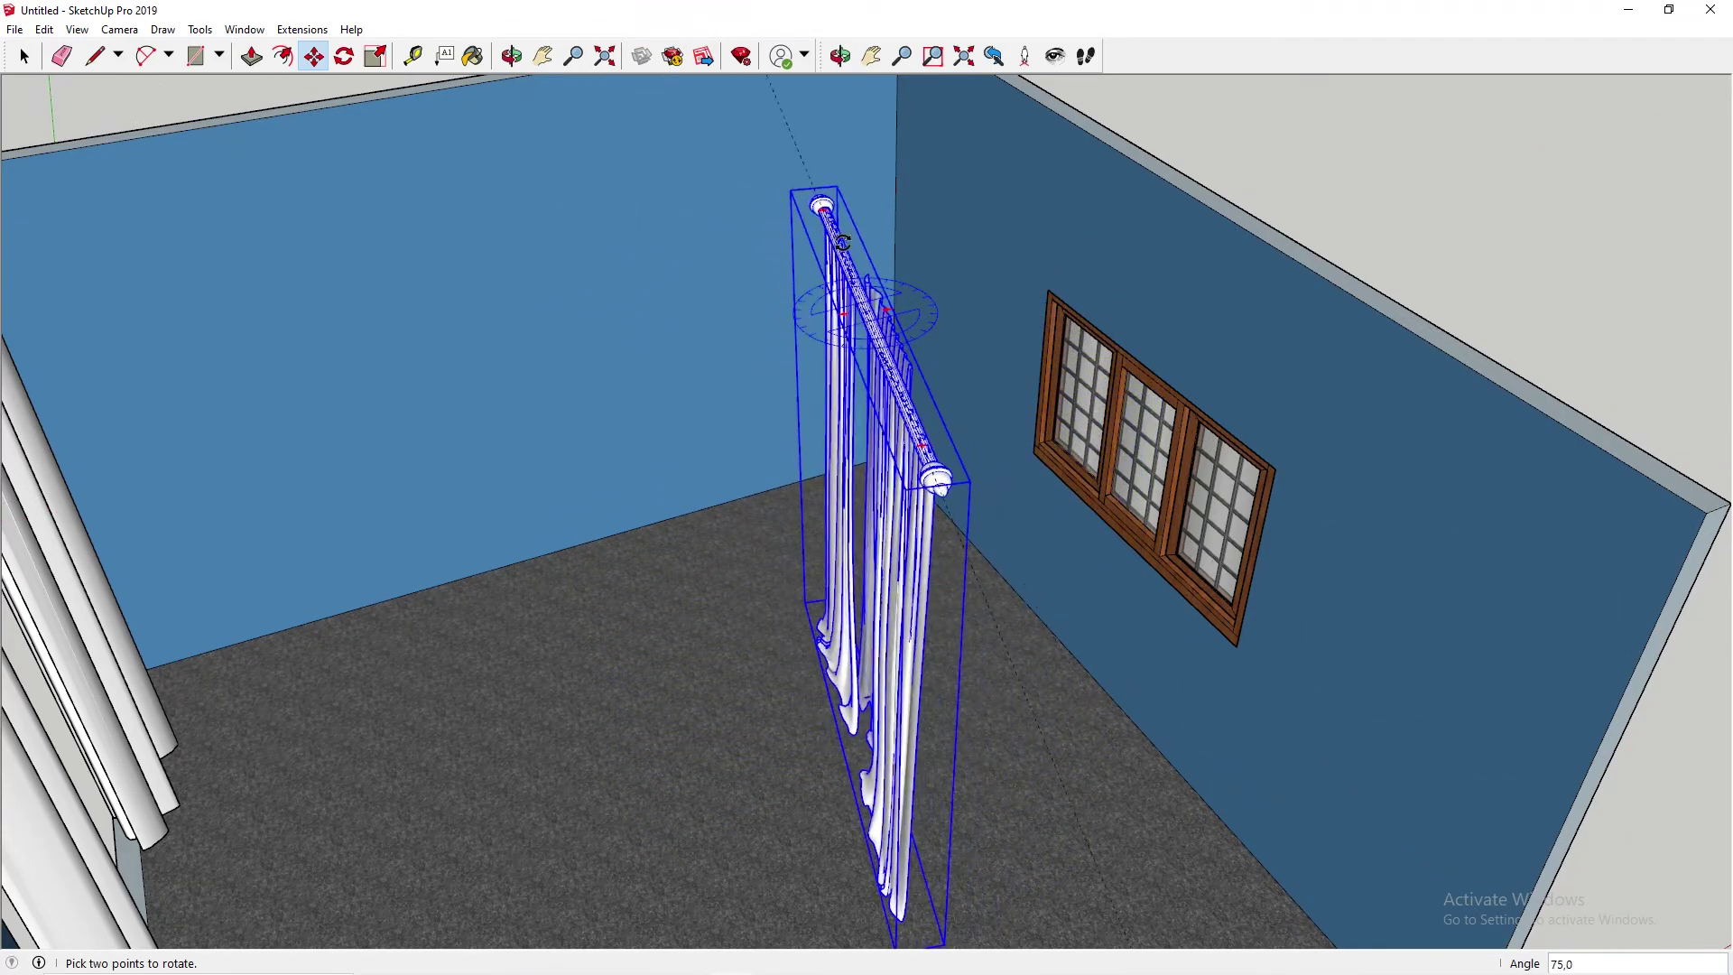
left_click(804, 254)
middle_click_drag(1264, 414, 813, 388)
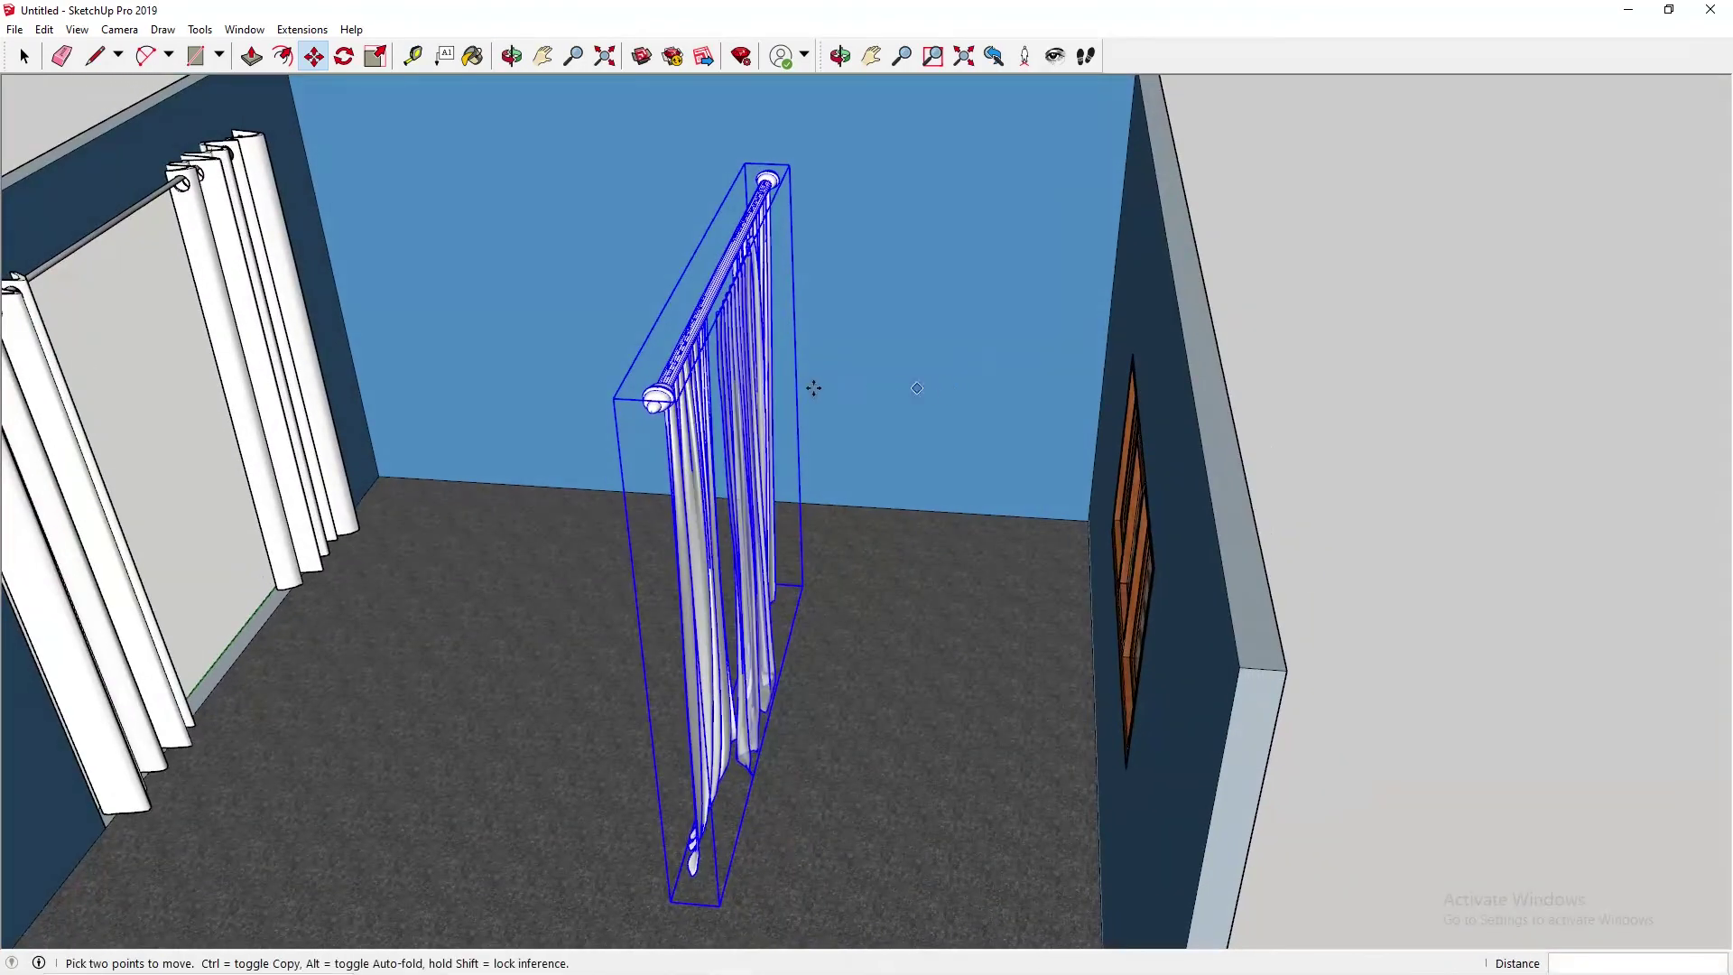
left_click(682, 374)
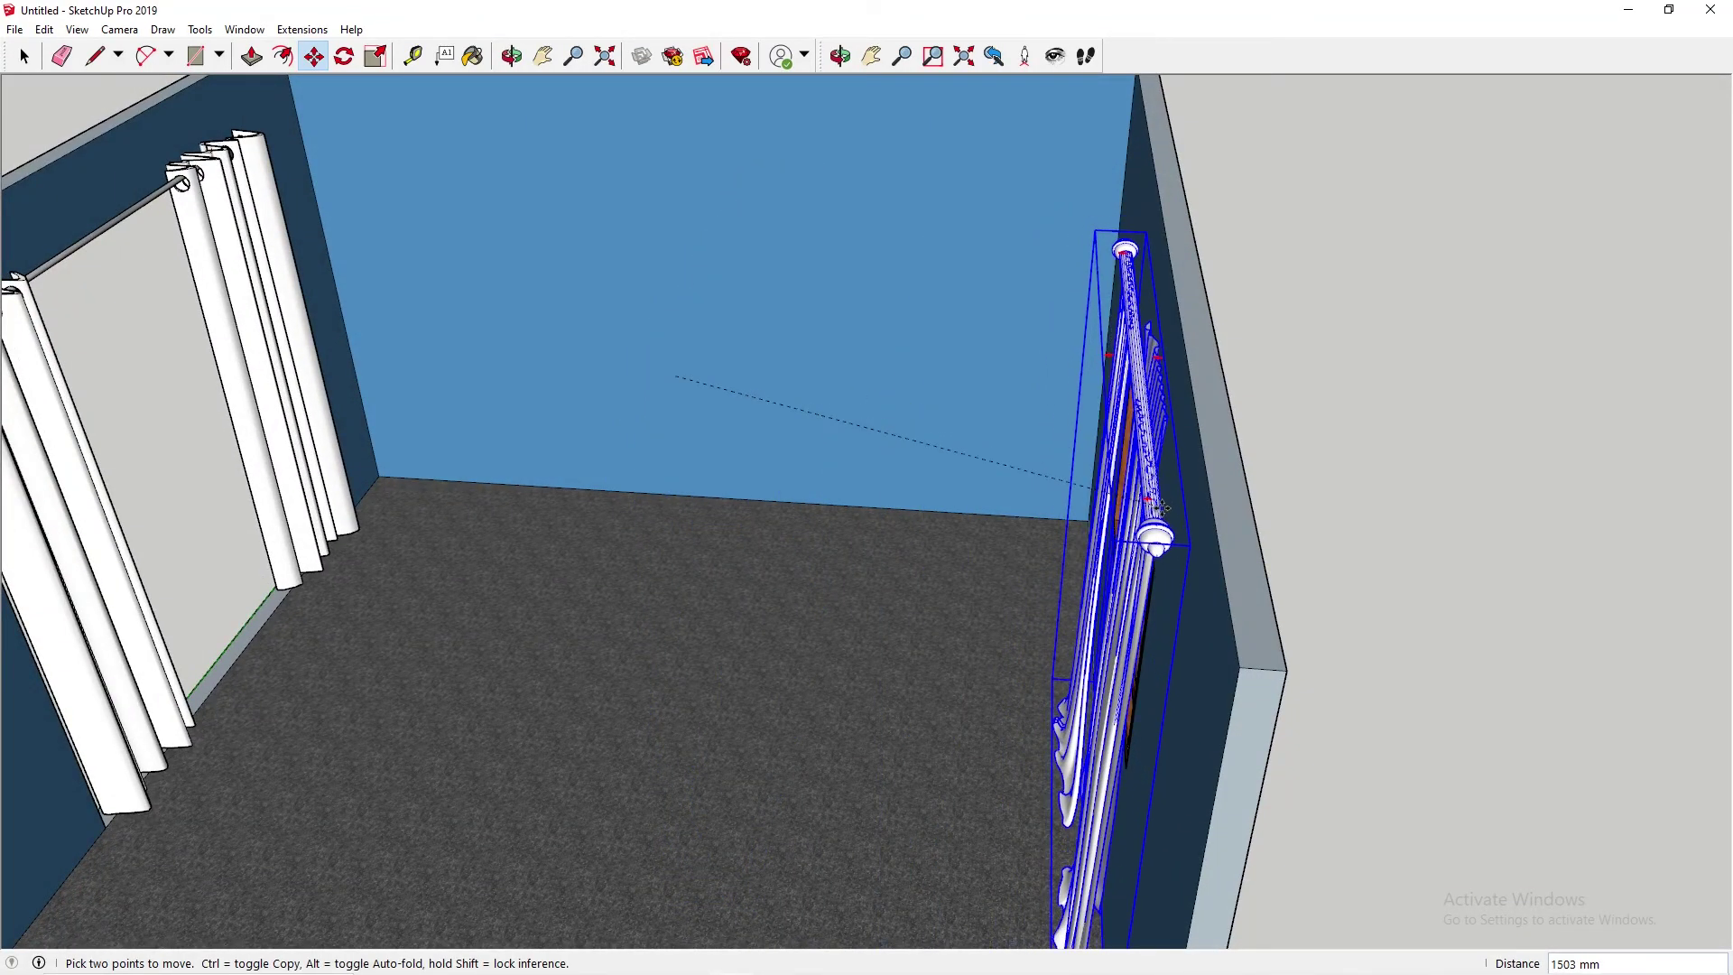
middle_click_drag(1152, 533, 1410, 420)
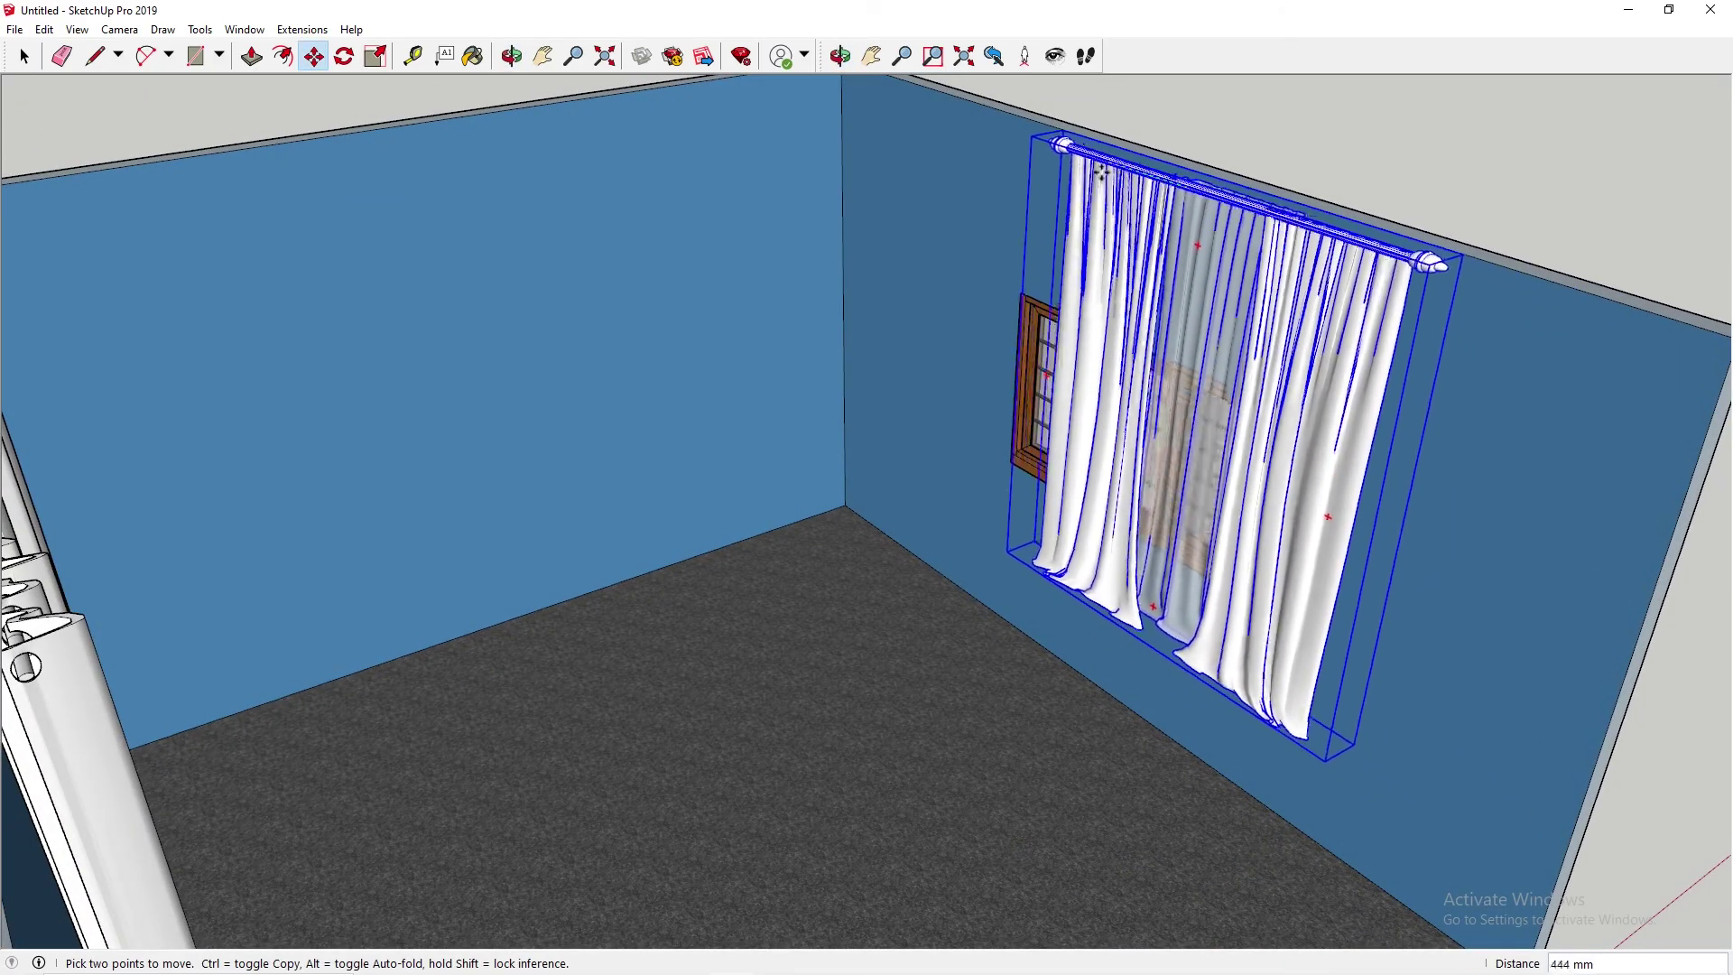
left_click(1054, 161)
- Lower the new curtain set towards the floor and shift it along the wall to centre it over the window
middle_click_drag(1063, 173, 1183, 261)
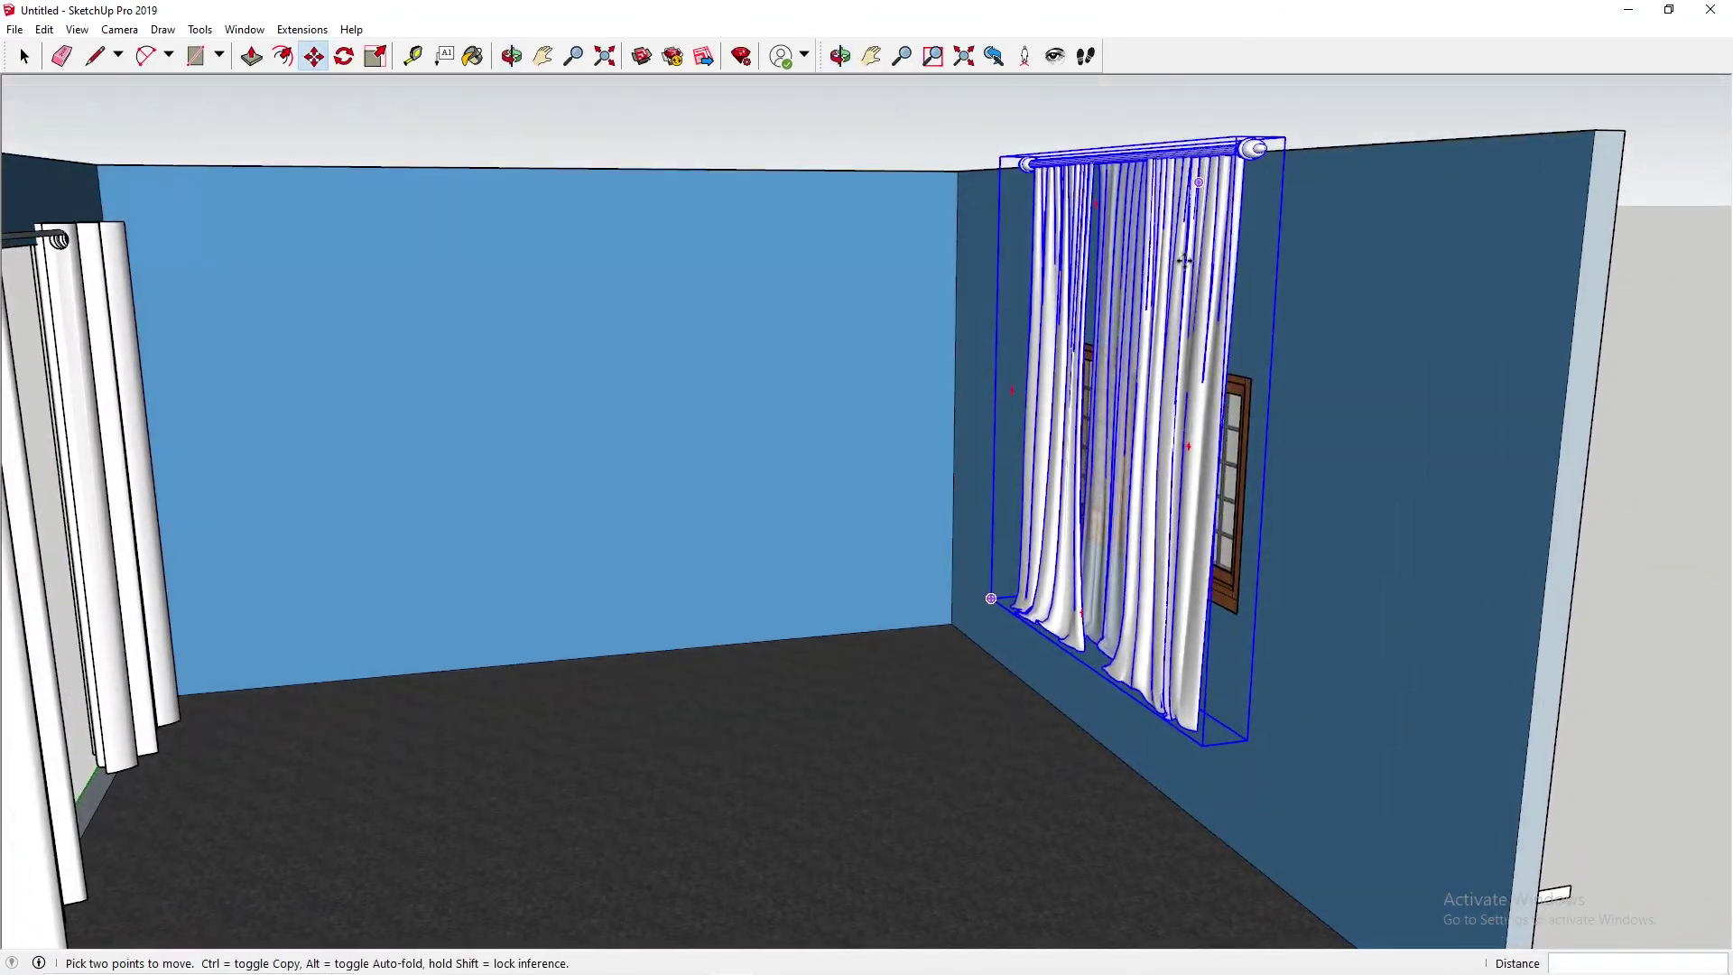
left_click(1180, 147)
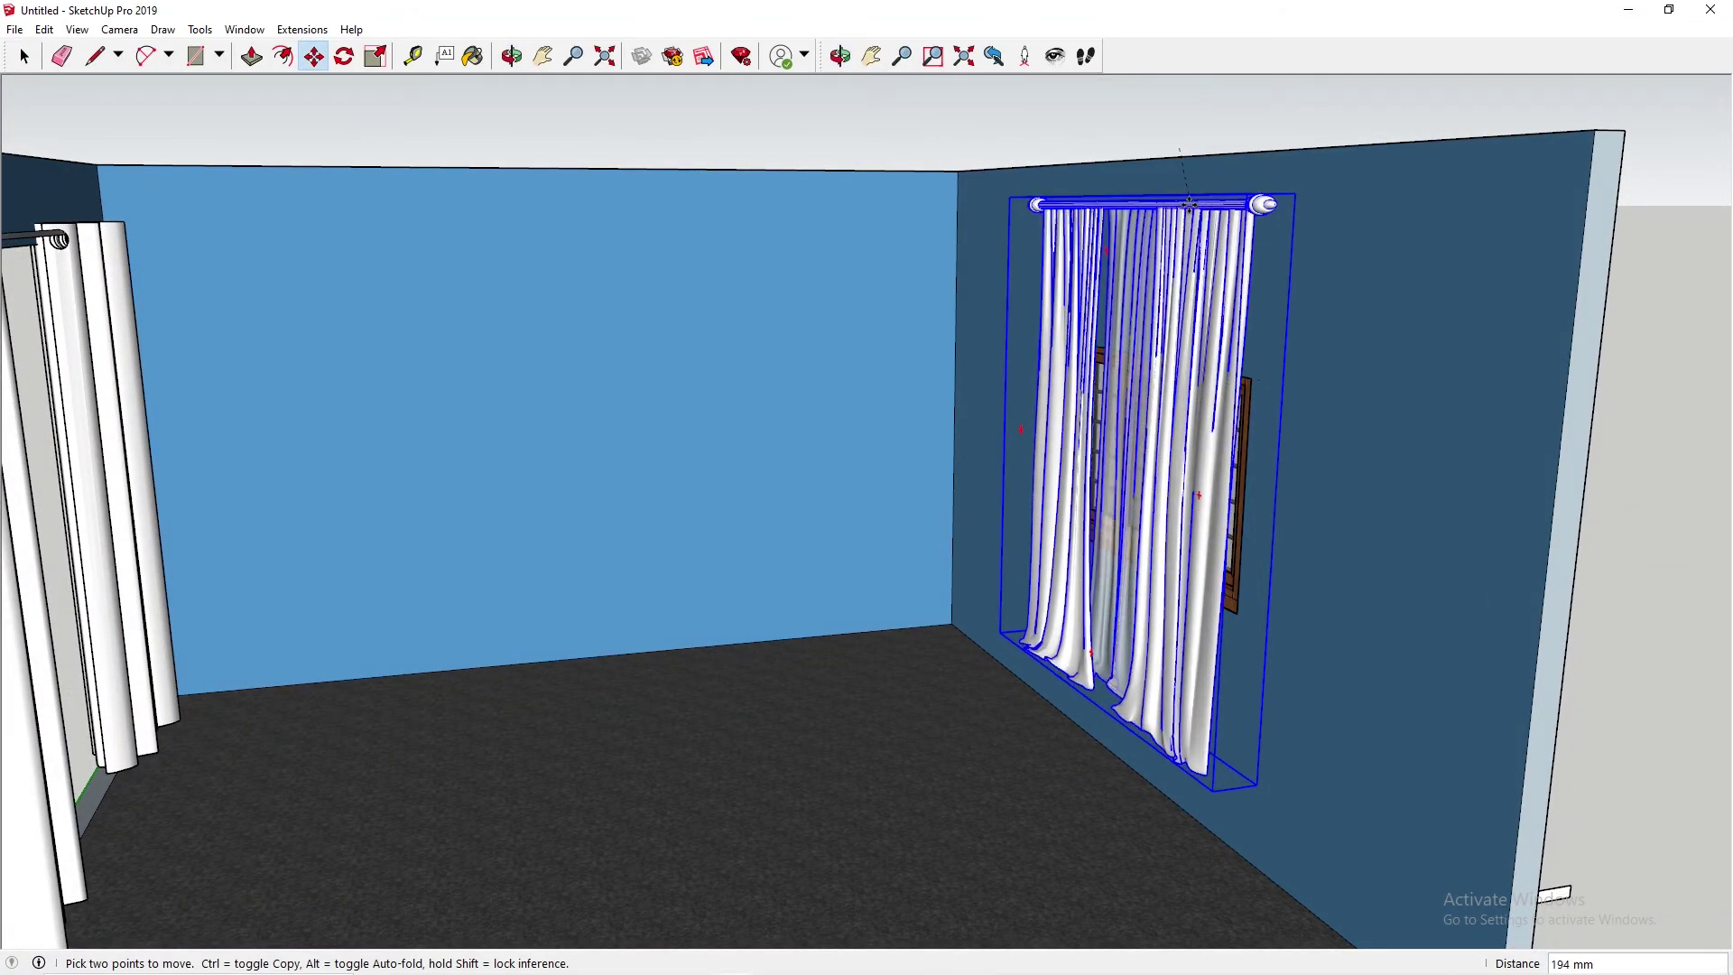
left_click(1188, 267)
middle_click_drag(1187, 267, 1679, 496)
left_click(1050, 225)
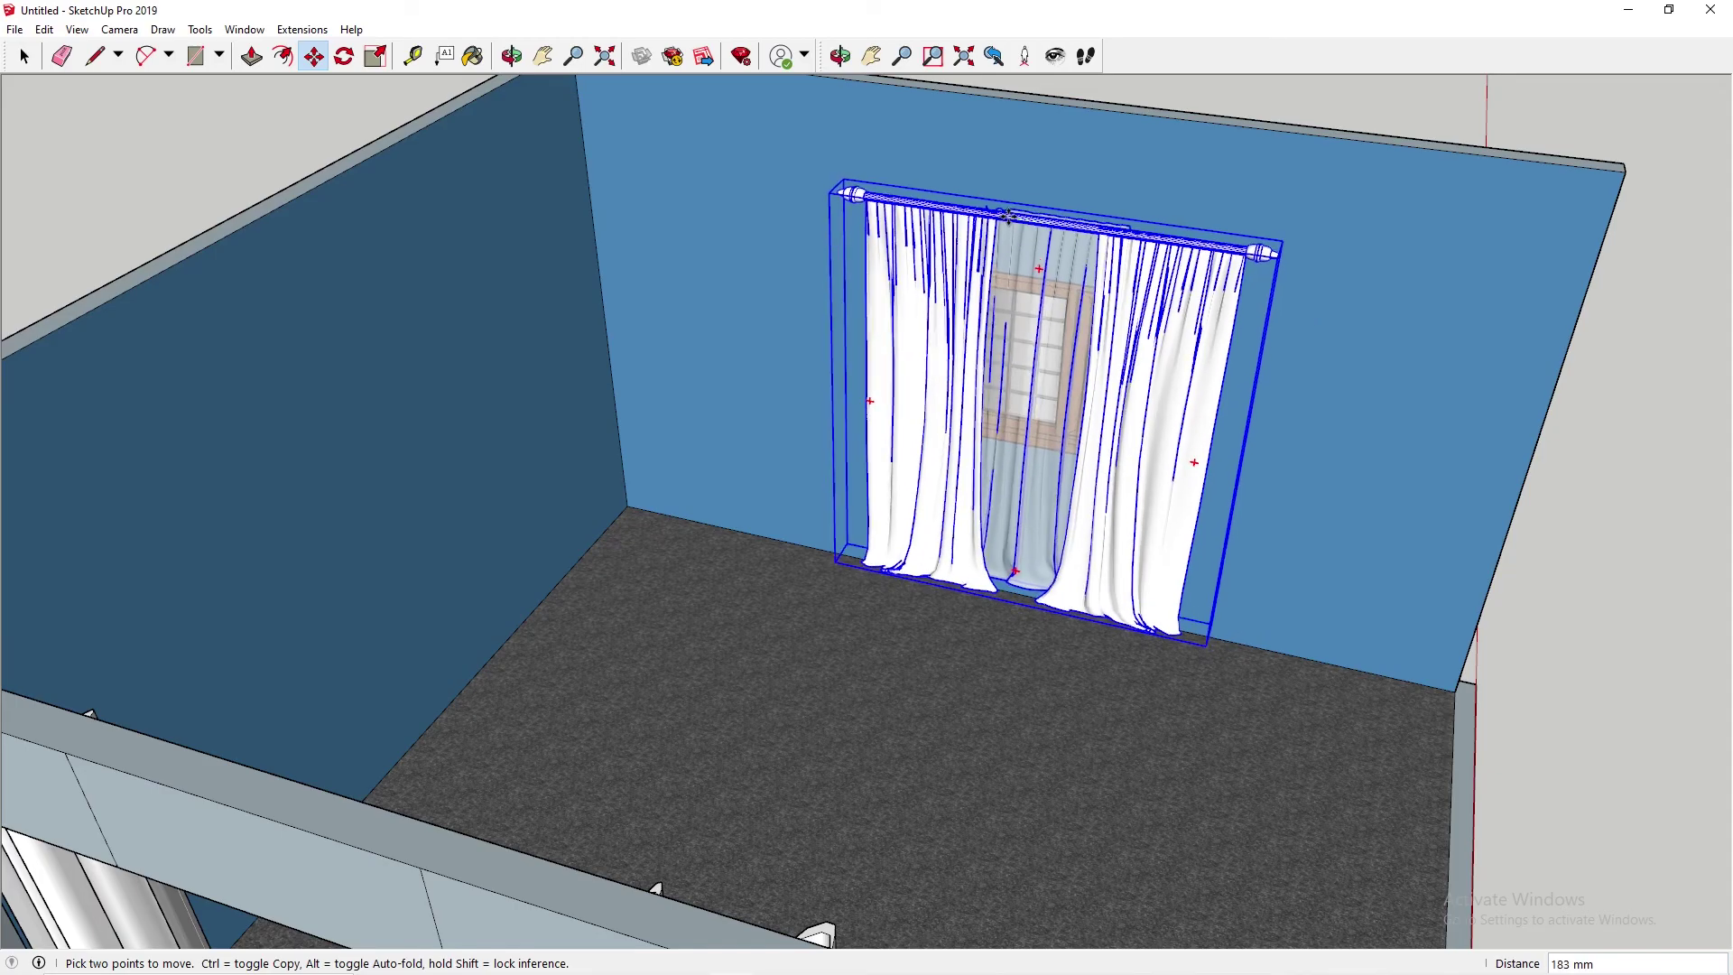
left_click(990, 217)
- Adjust the new curtain set's position against the window wall and lower it by about 190 mm
scroll(1109, 268, "up", 1)
middle_click_drag(1110, 268, 823, 108)
left_click(802, 122)
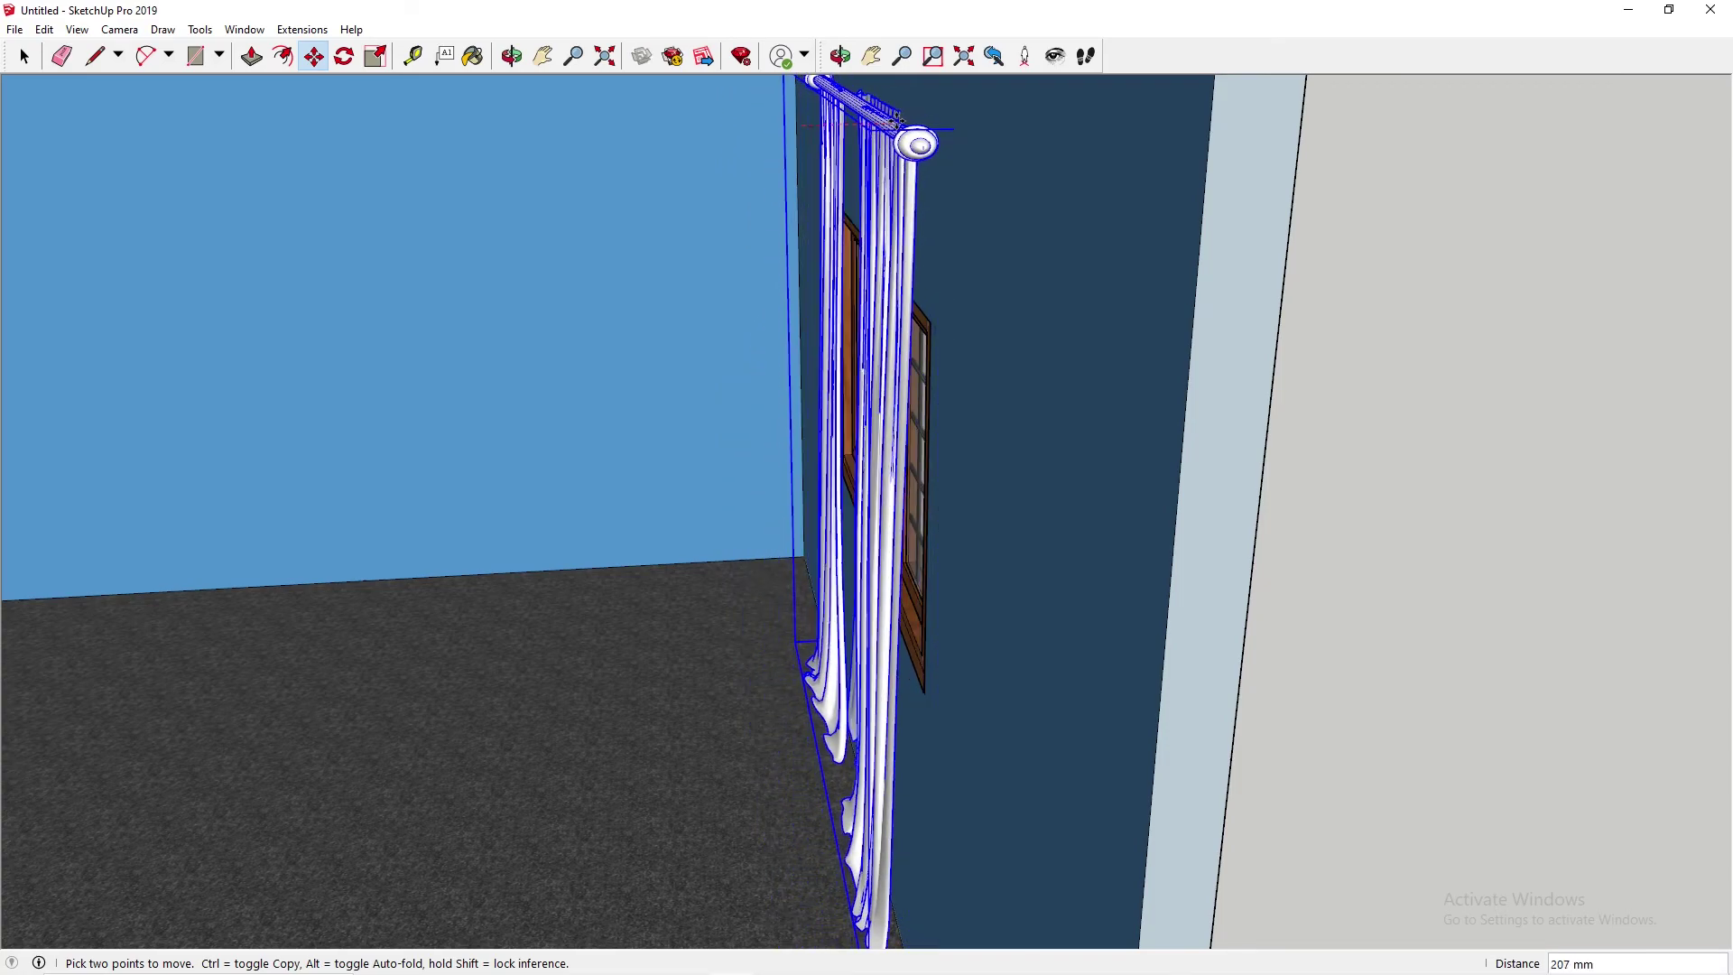
left_click(788, 641)
middle_click_drag(788, 641, 874, 76)
left_click(870, 93)
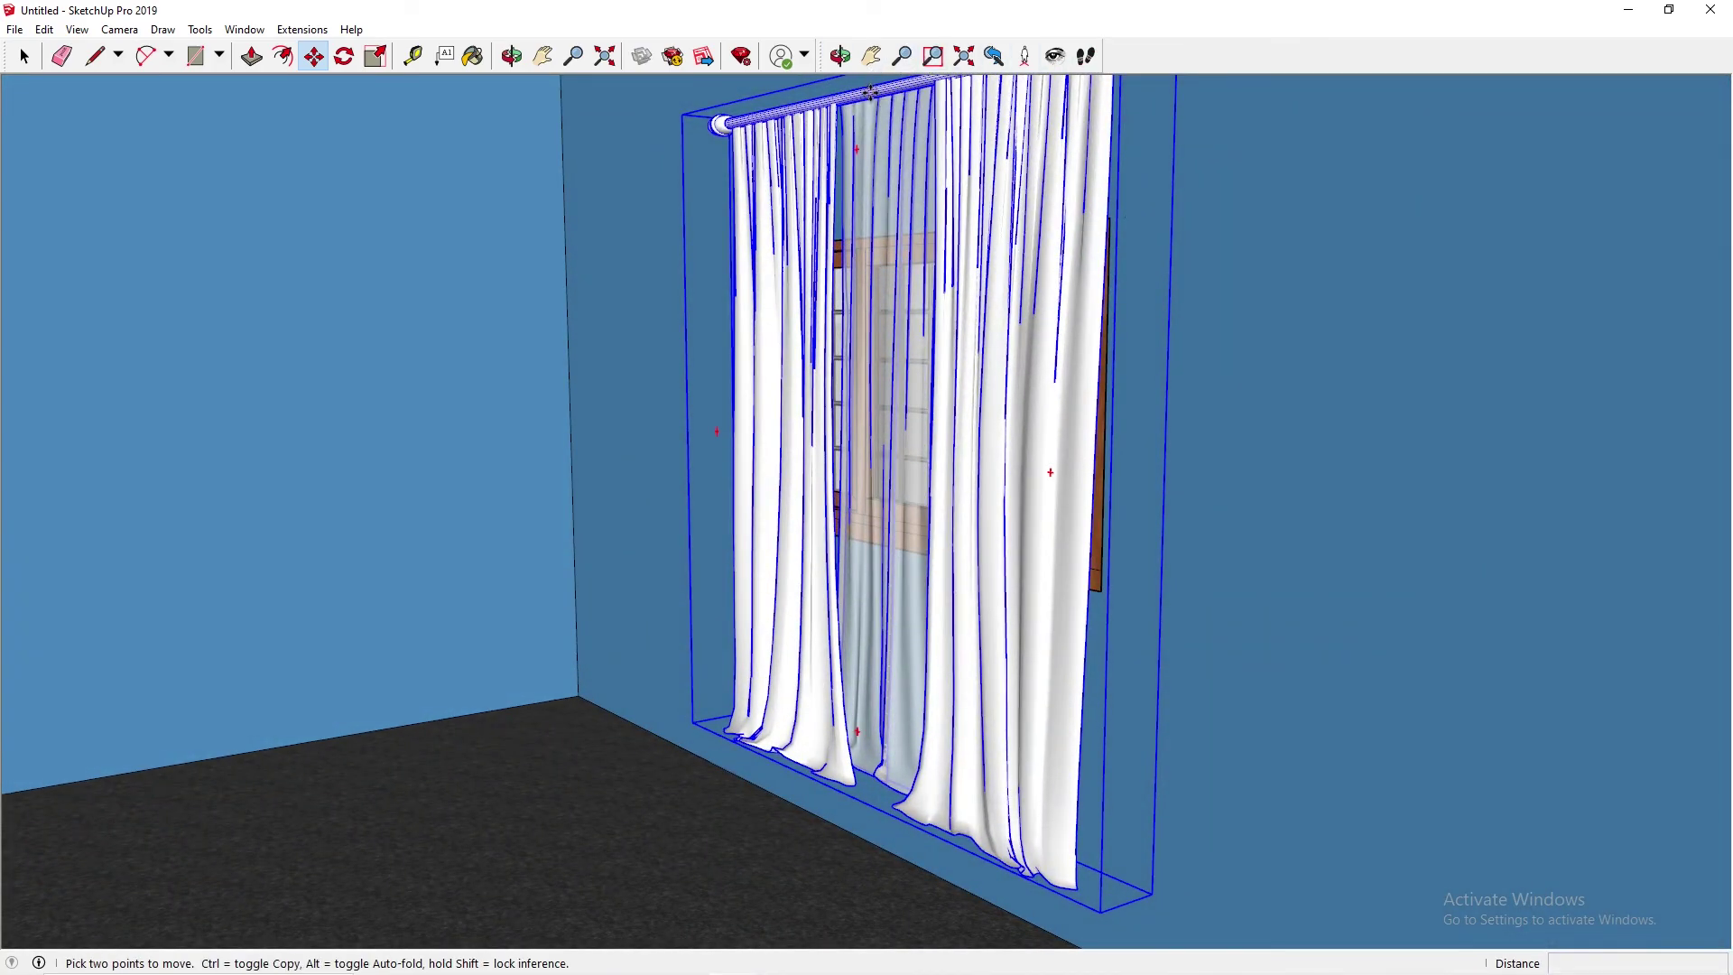
left_click(870, 161)
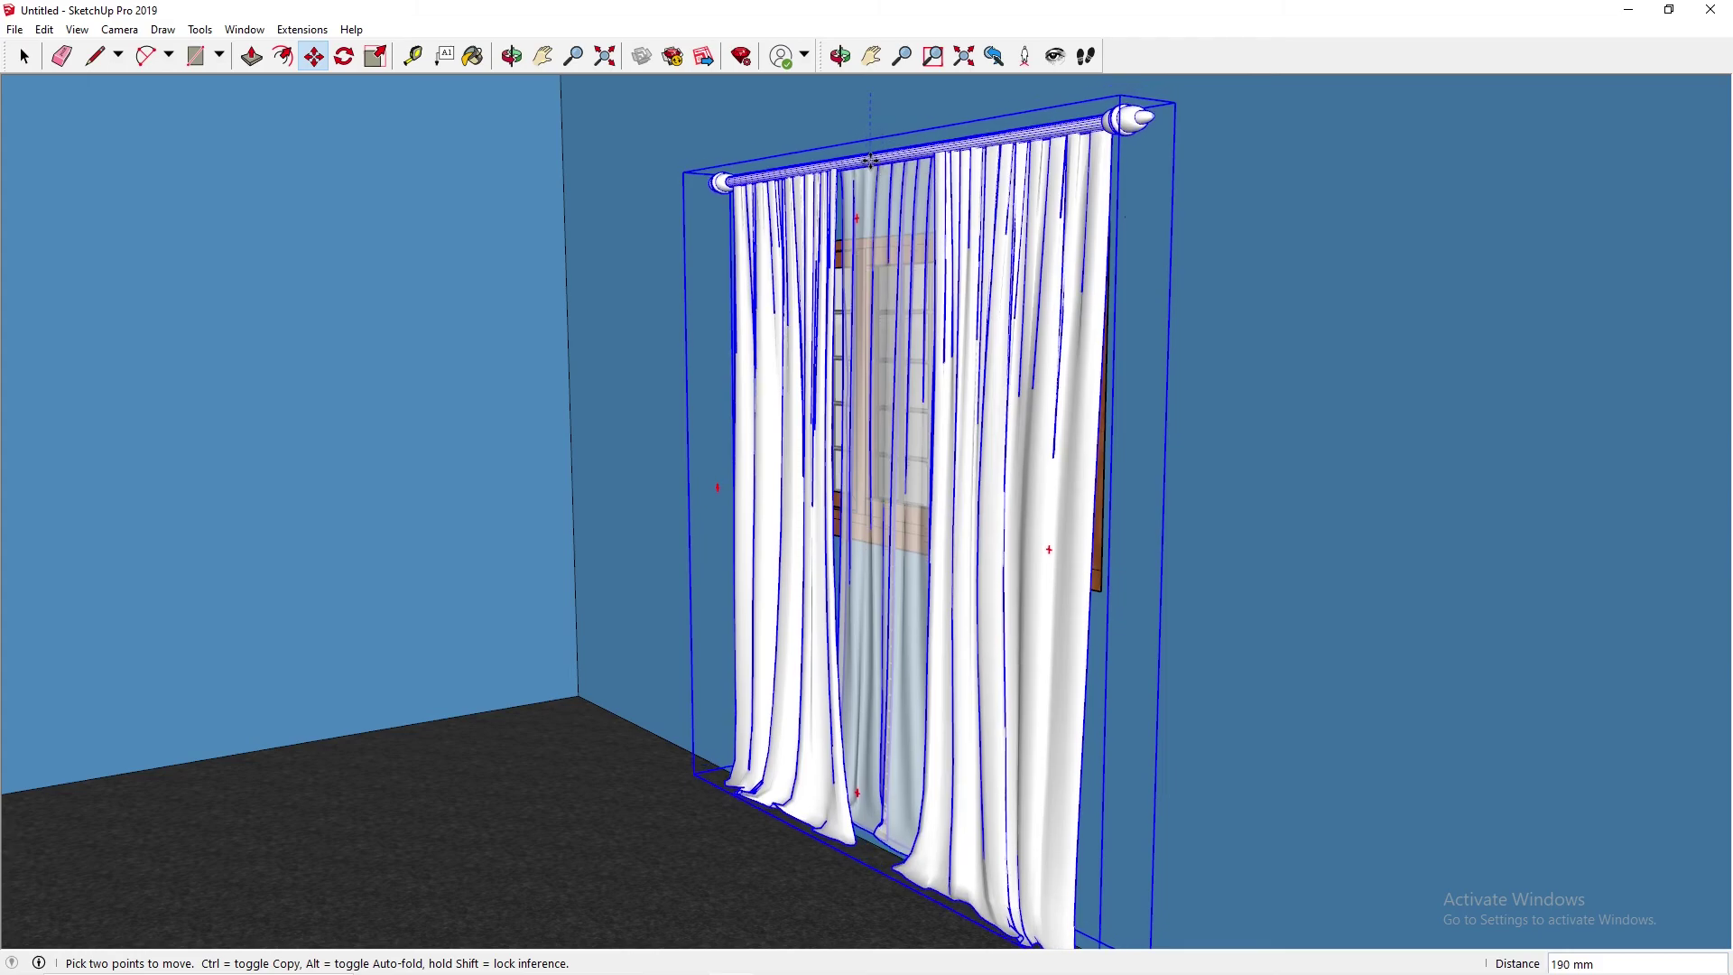
- Nudge the new curtain set by its rod about 5 mm and clear the selection
middle_click_drag(870, 161, 1369, 208)
left_click(884, 233)
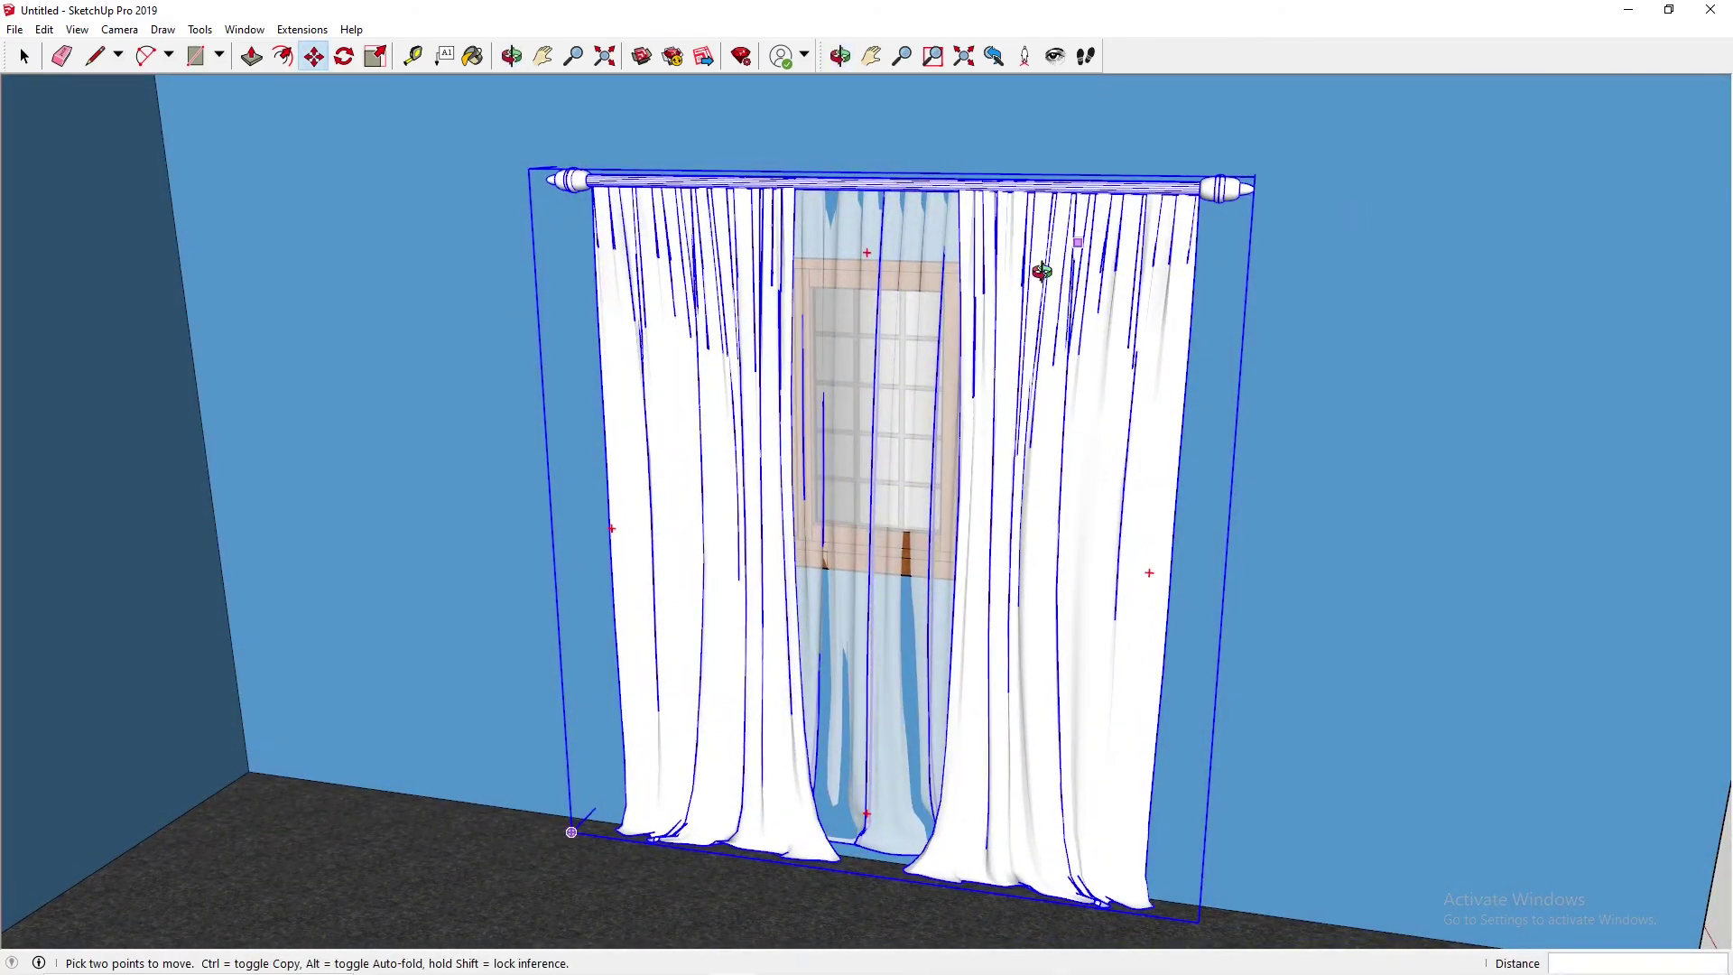
middle_click_drag(1055, 261, 659, 344)
left_click(817, 207)
left_click(815, 207)
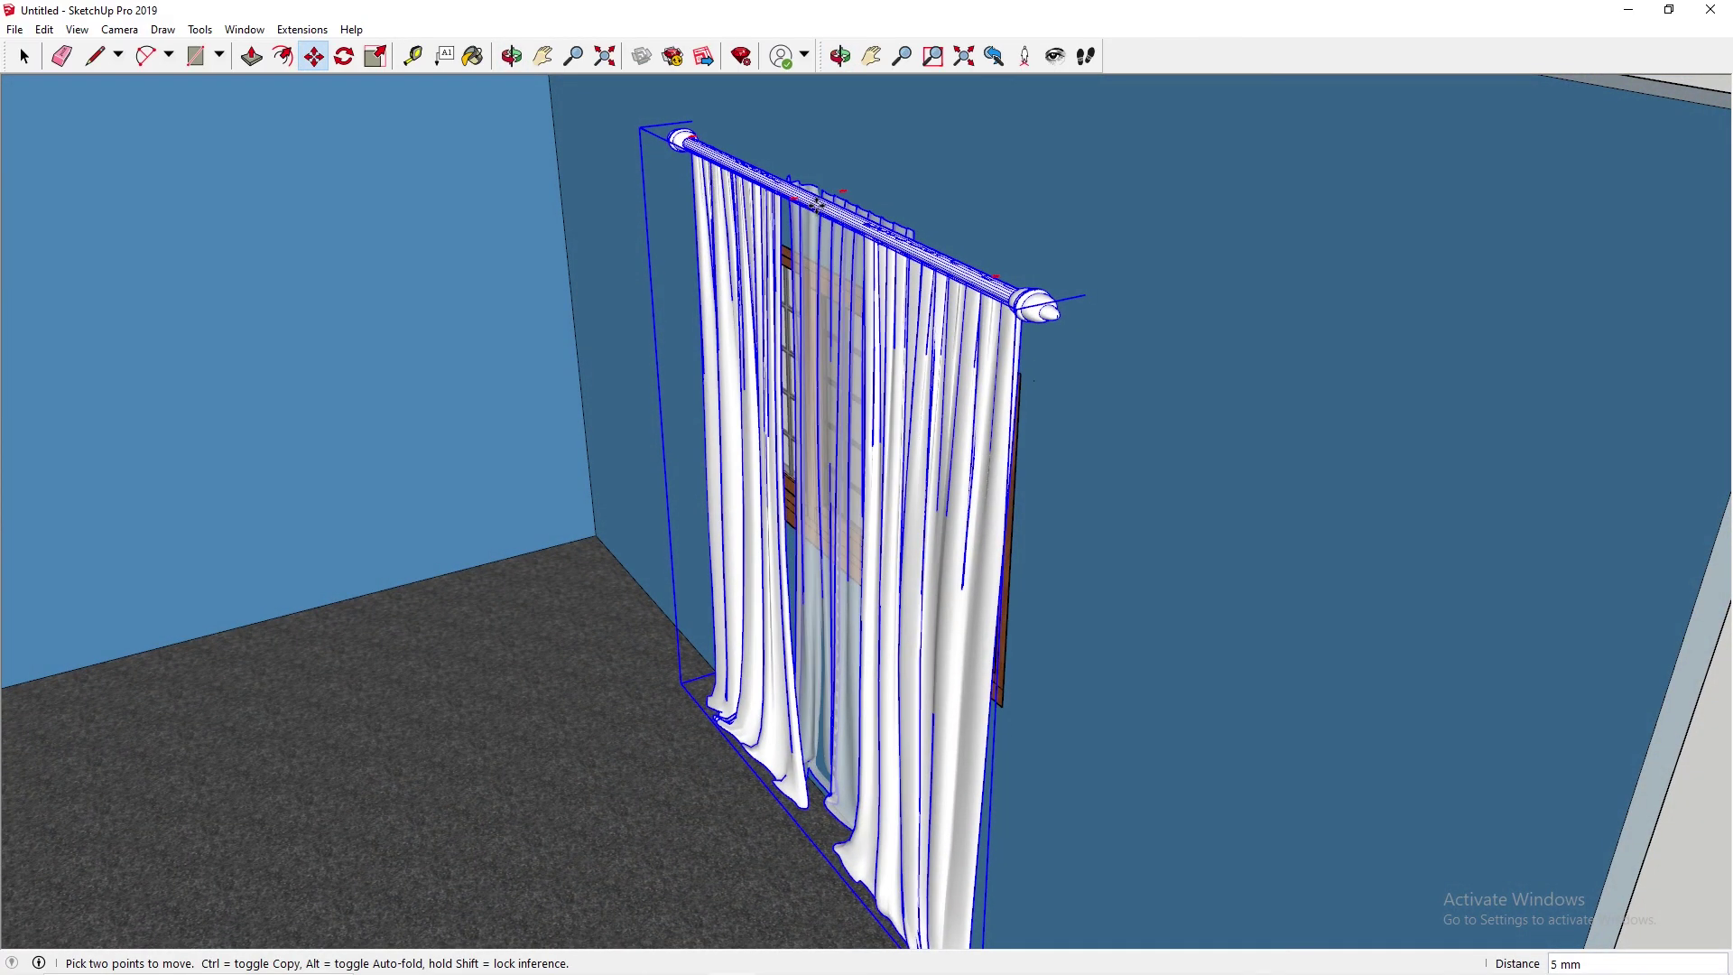
scroll(1215, 735, "down", 5)
middle_click_drag(1215, 734, 1315, 495)
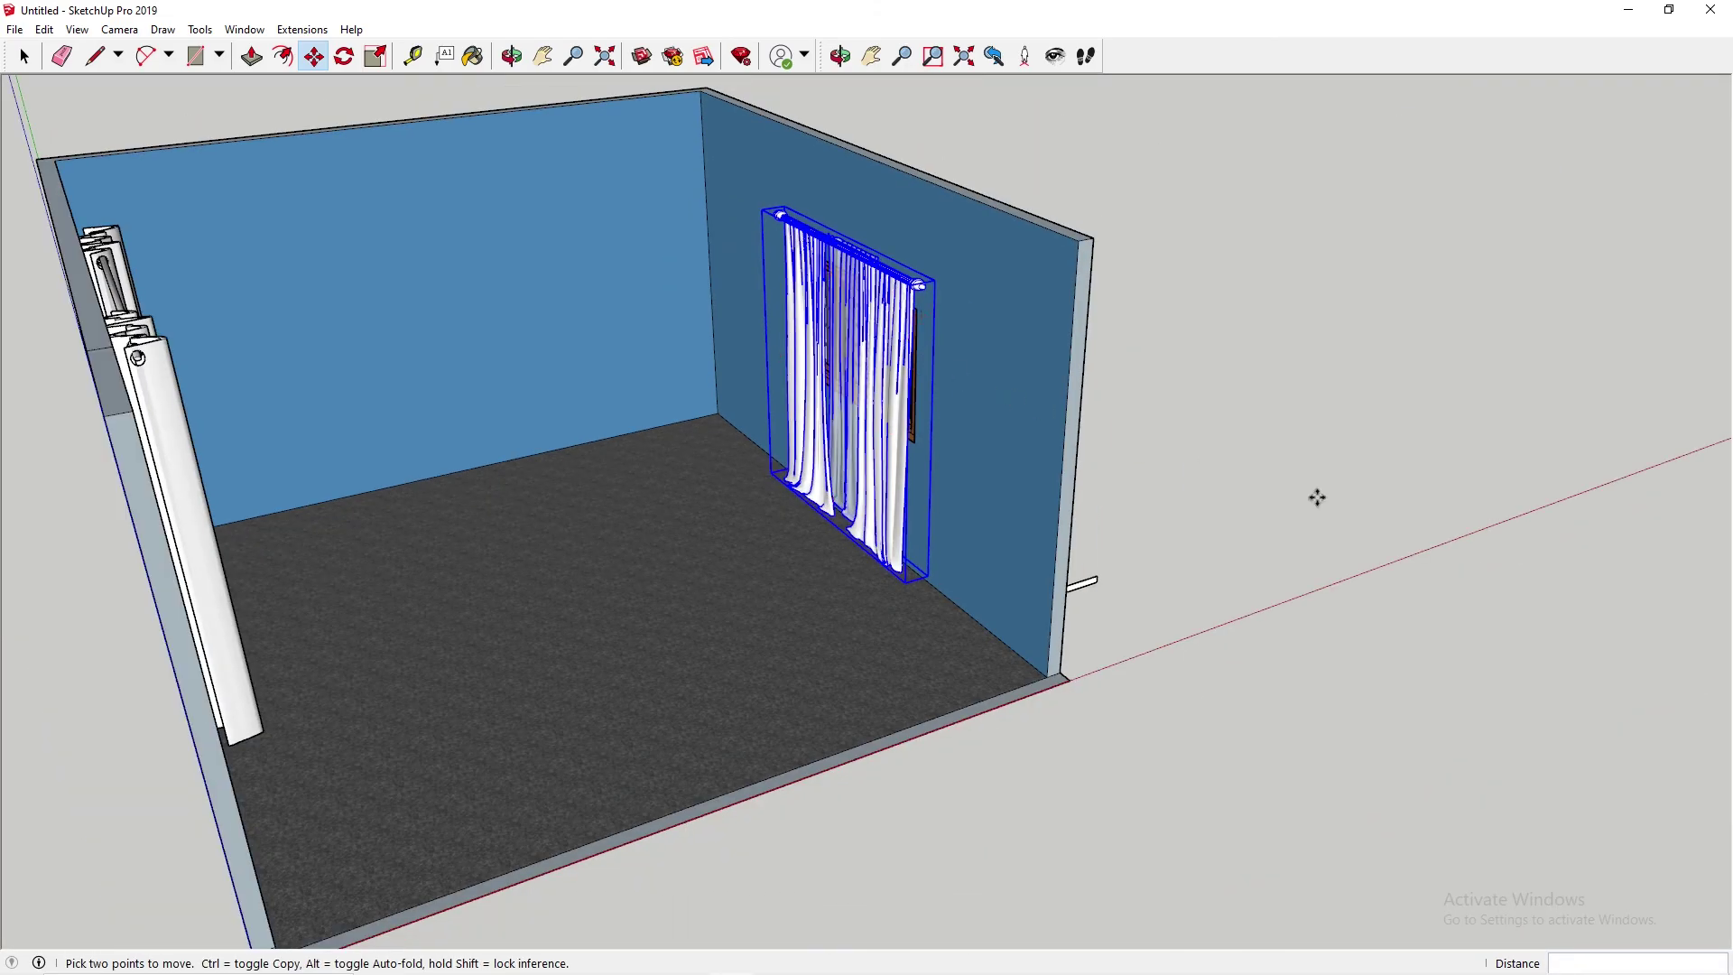
key("space")
left_click(1164, 344)
- Select the doorway curtains and examine both curtain sets from the room's open side, comparing their heights and distances to the floor
middle_click_drag(782, 319, 708, 268)
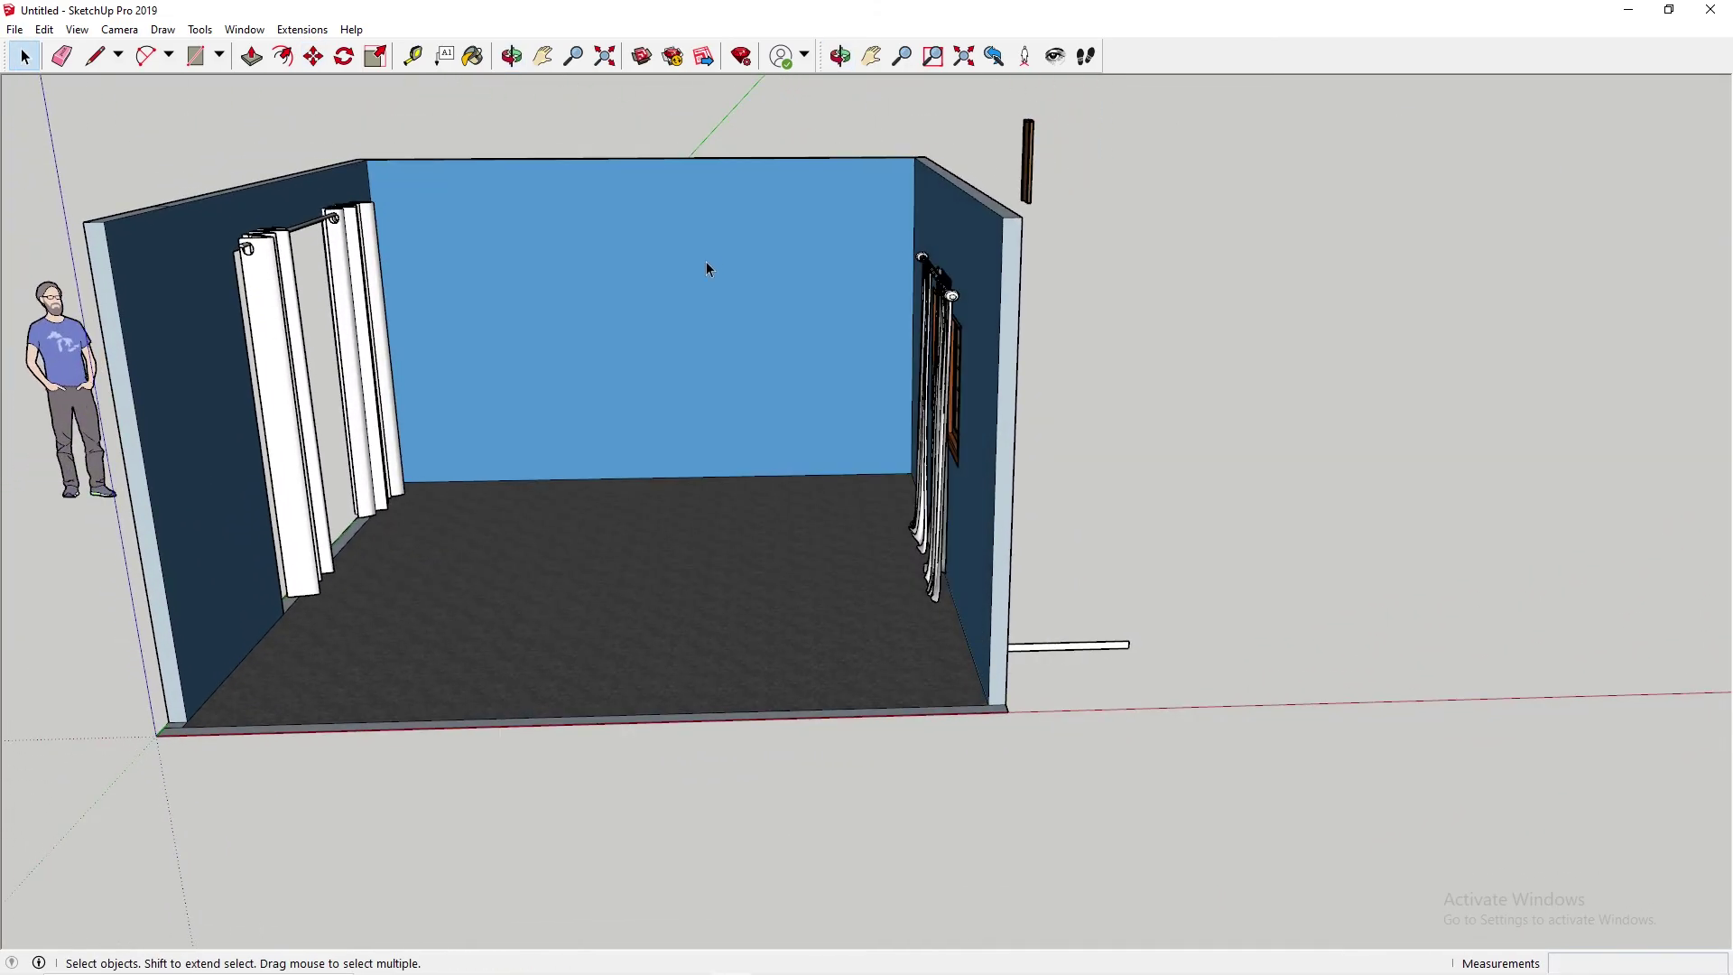
scroll(499, 321, "up", 2)
scroll(698, 339, "down", 1)
left_click(209, 306)
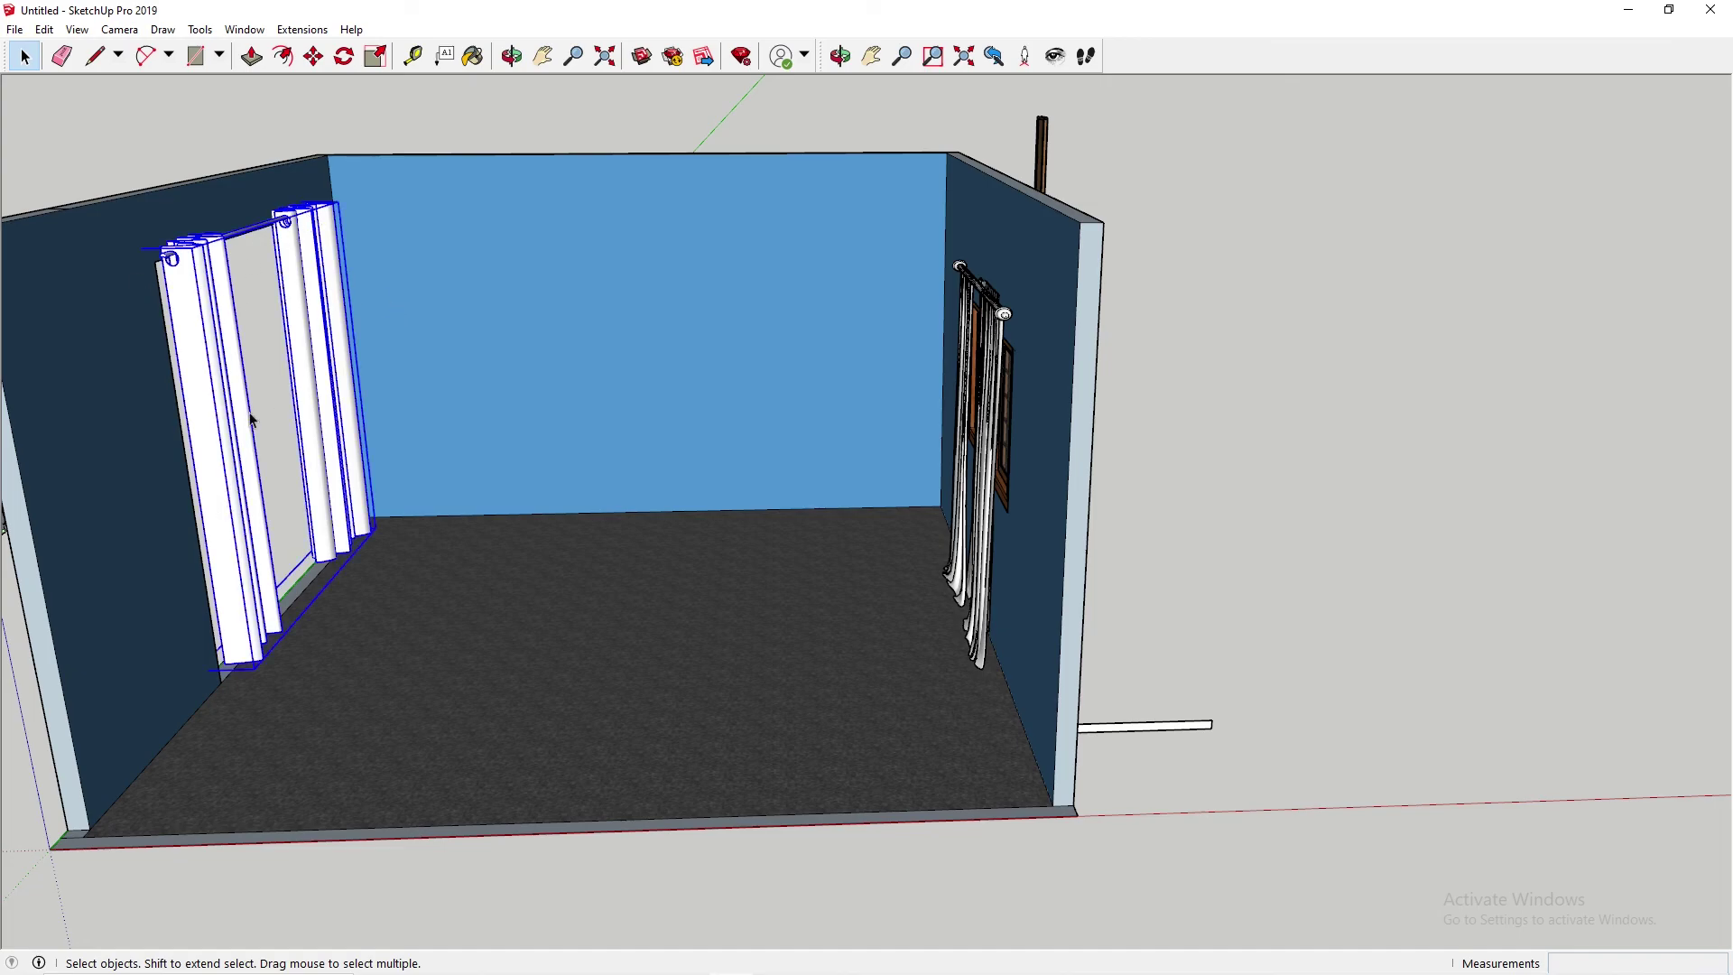
scroll(252, 419, "up", 1)
scroll(258, 421, "down", 1)
middle_click_drag(284, 260, 910, 238)
scroll(828, 379, "down", 2)
middle_click_drag(827, 379, 750, 313)
scroll(792, 383, "up", 2)
middle_click_drag(793, 383, 893, 428)
middle_click_drag(1067, 395, 1025, 252)
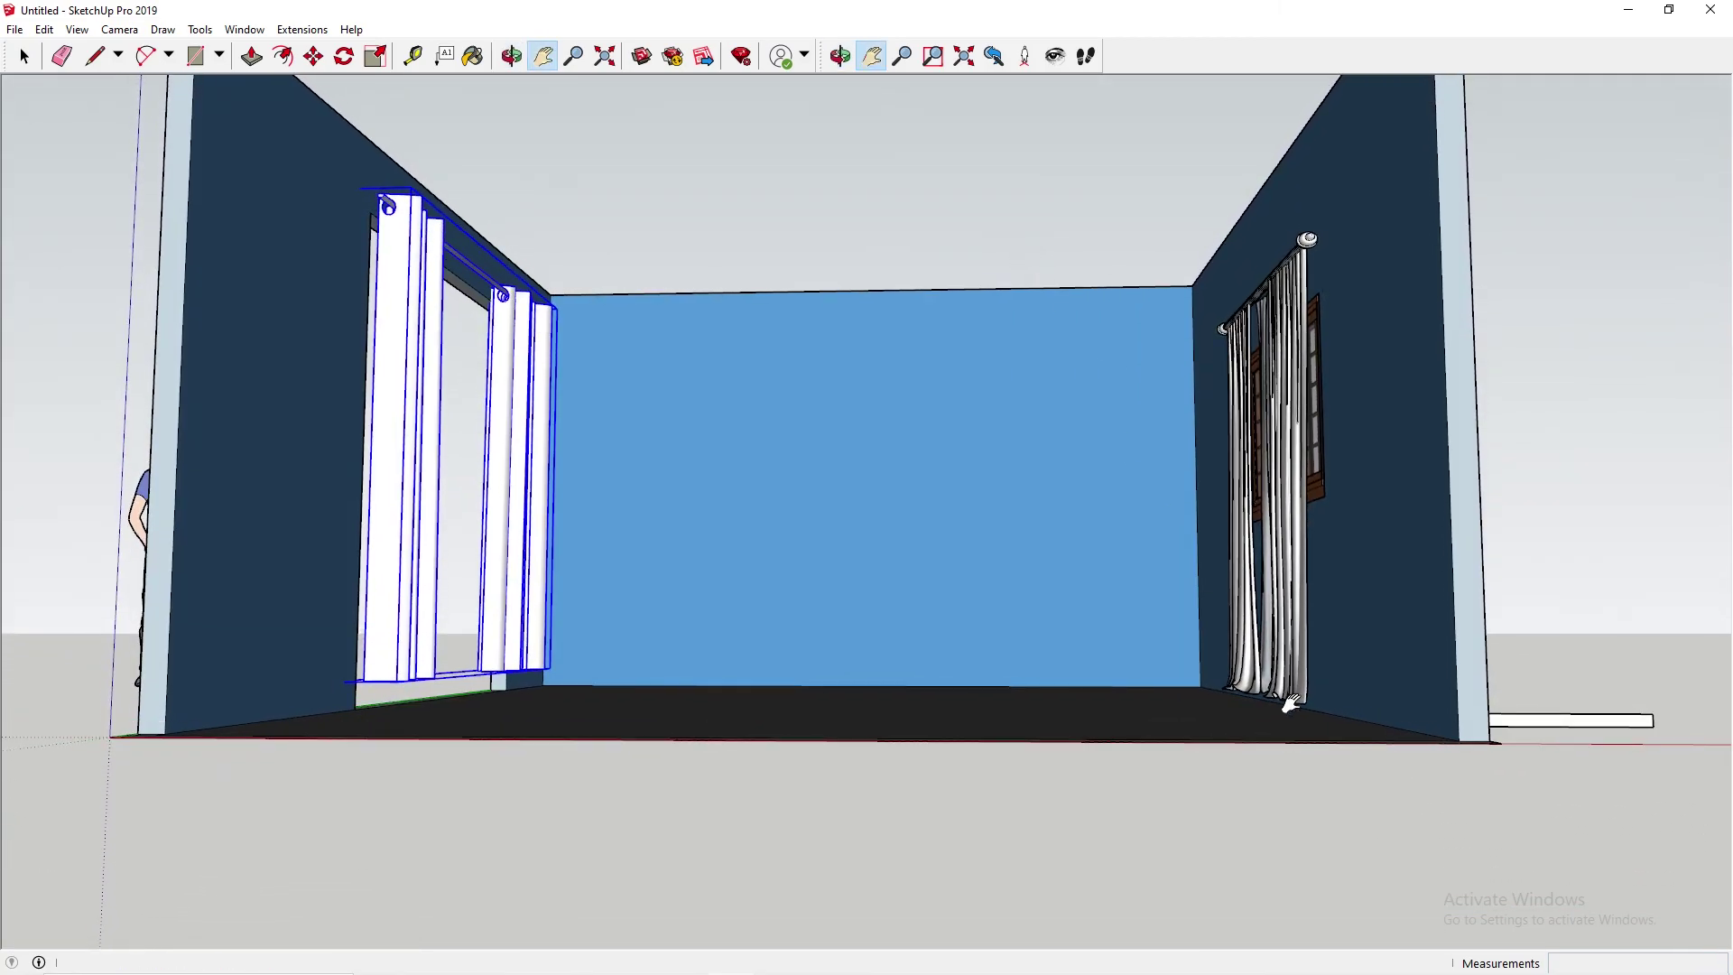